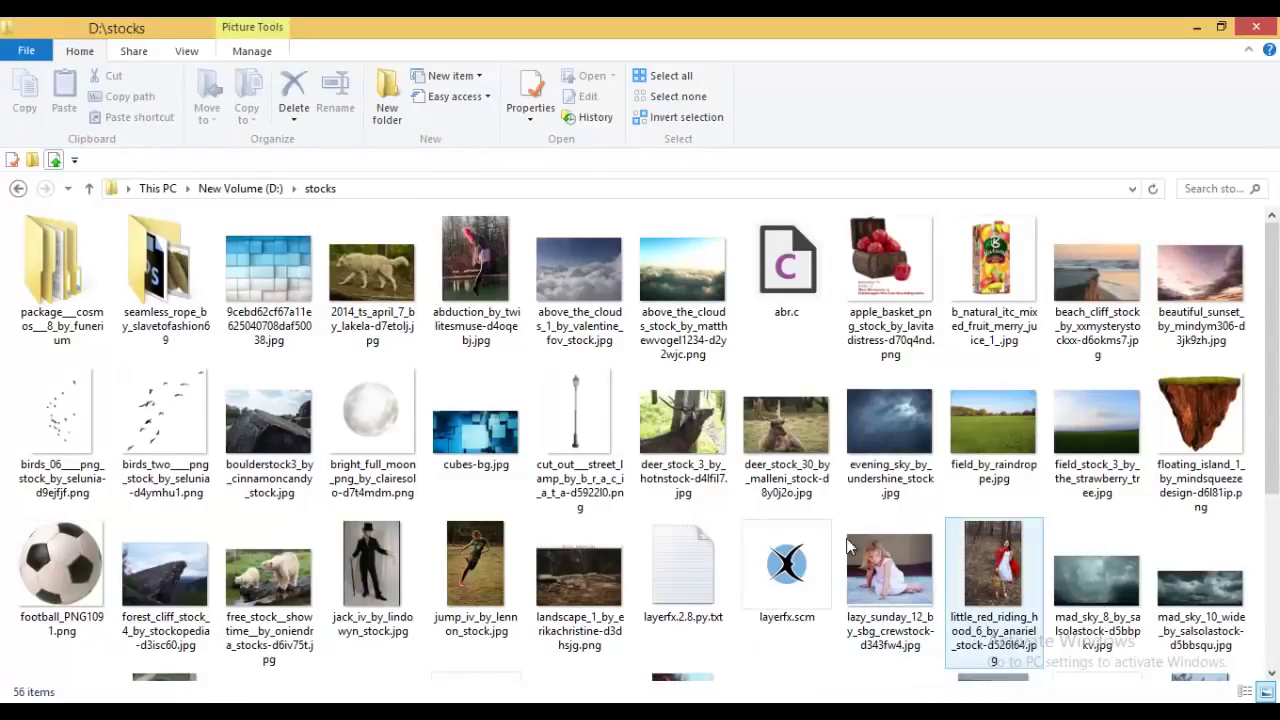
- Open missystock_child_stock_56 from D:\stocks in GIMP by dragging it onto the window
click(786, 430)
scroll(783, 436, down, 3)
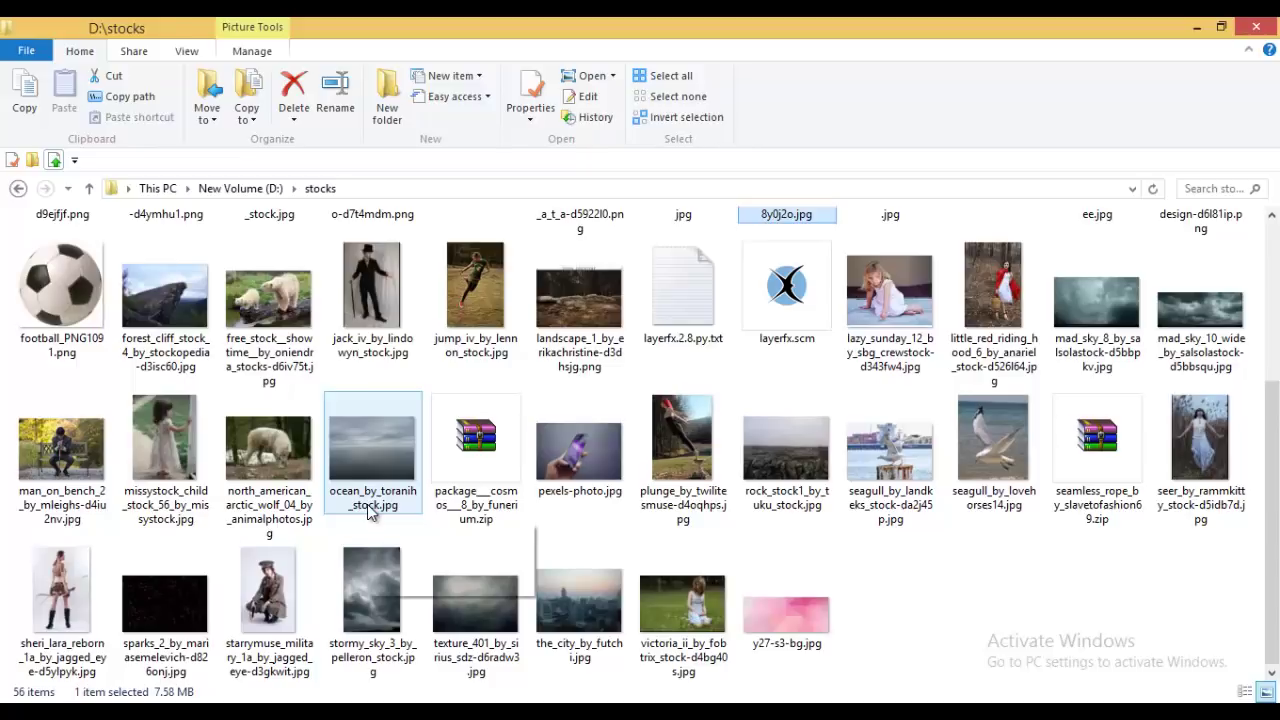
mouse_move(371, 452)
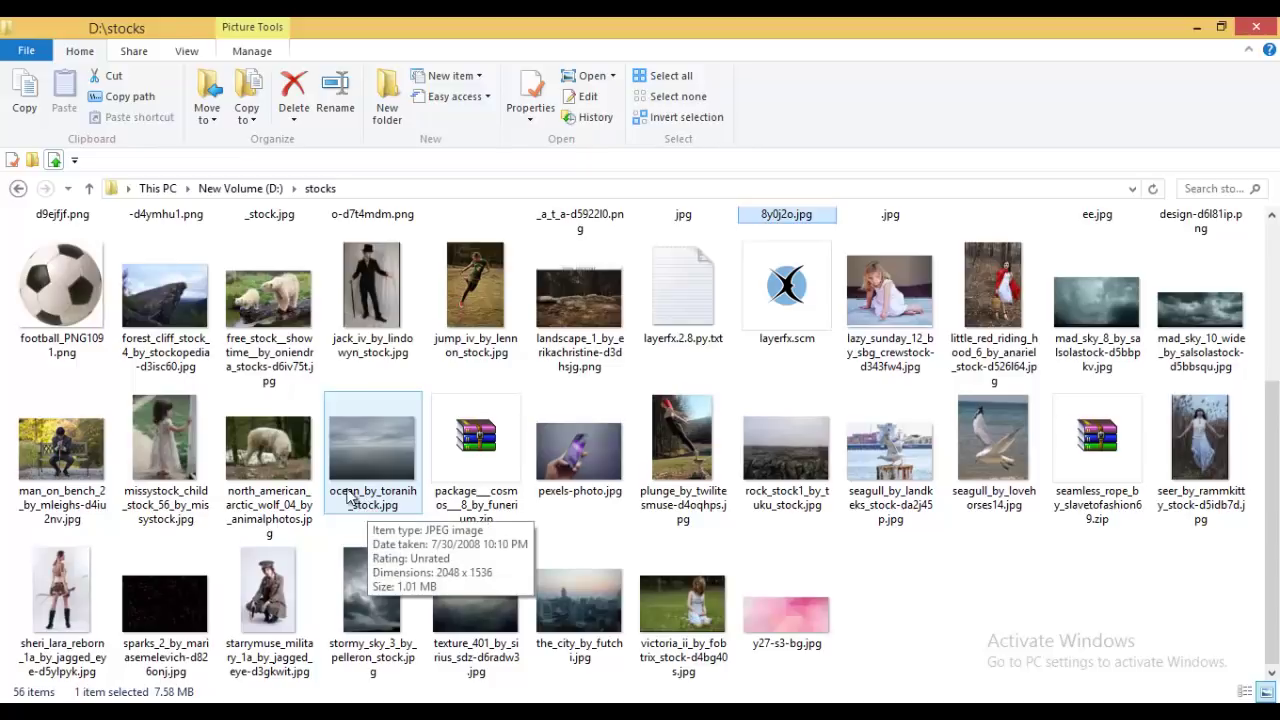
drag(173, 440, 960, 676)
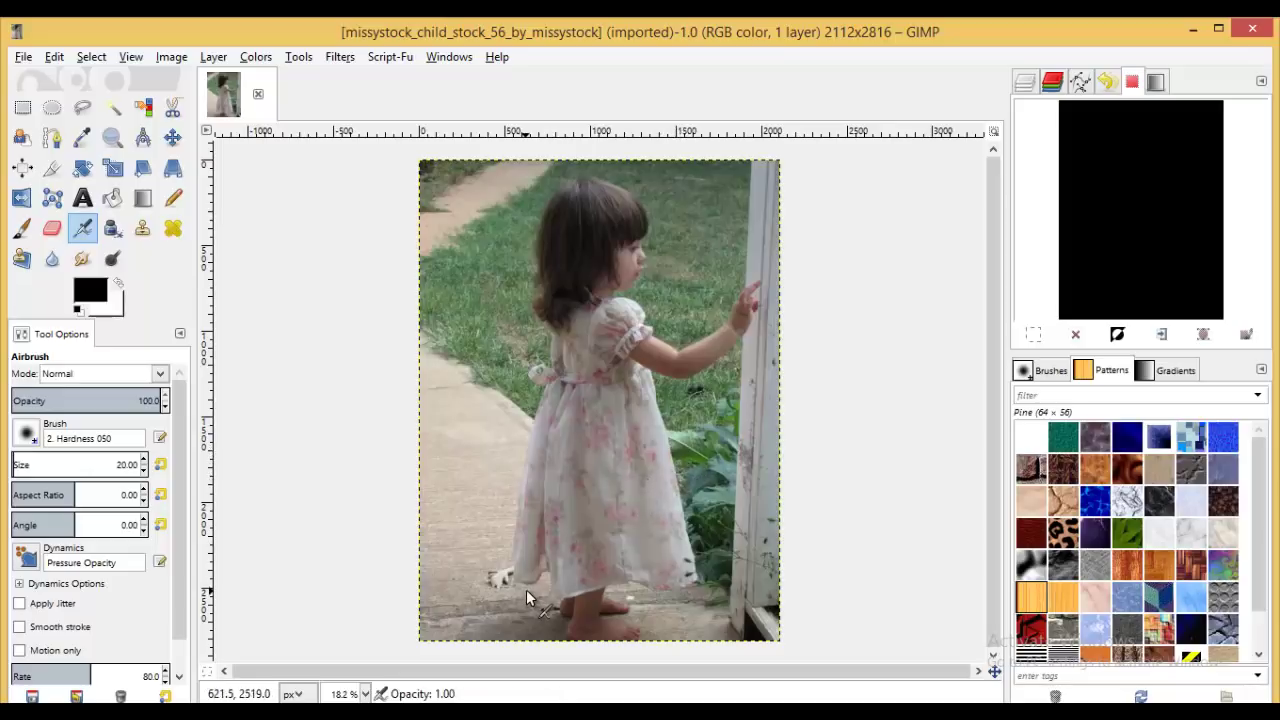
- Zoom and pan the view in on the girl's bare feet and dress hem
scroll(593, 561, up, 5)
scroll(593, 561, up, 1)
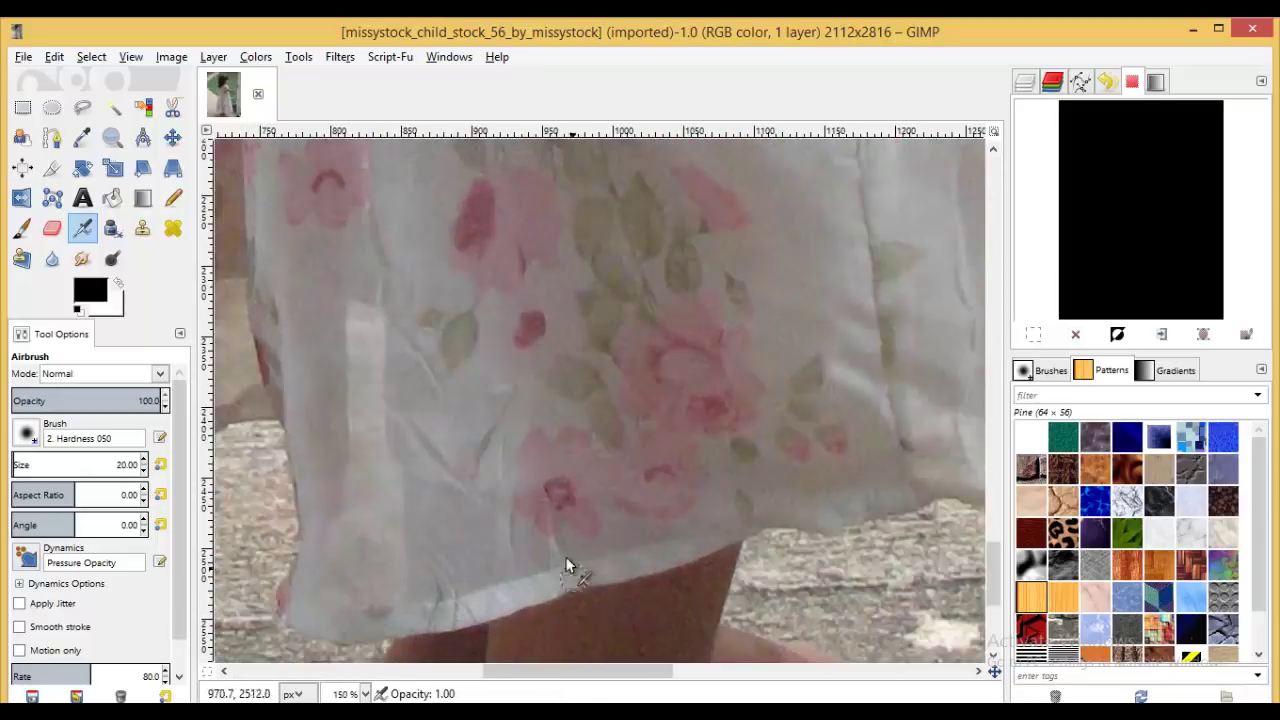
drag(550, 541, 576, 159)
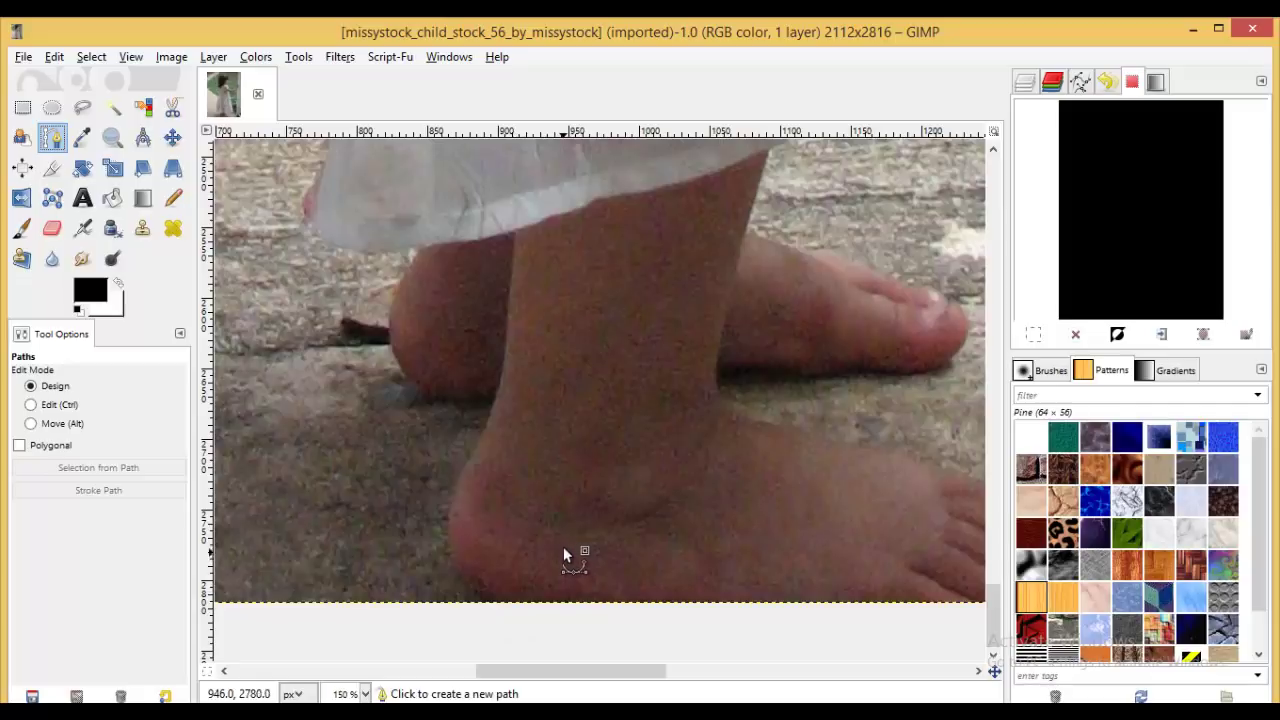
ctrl+scroll(562, 536, down, 3)
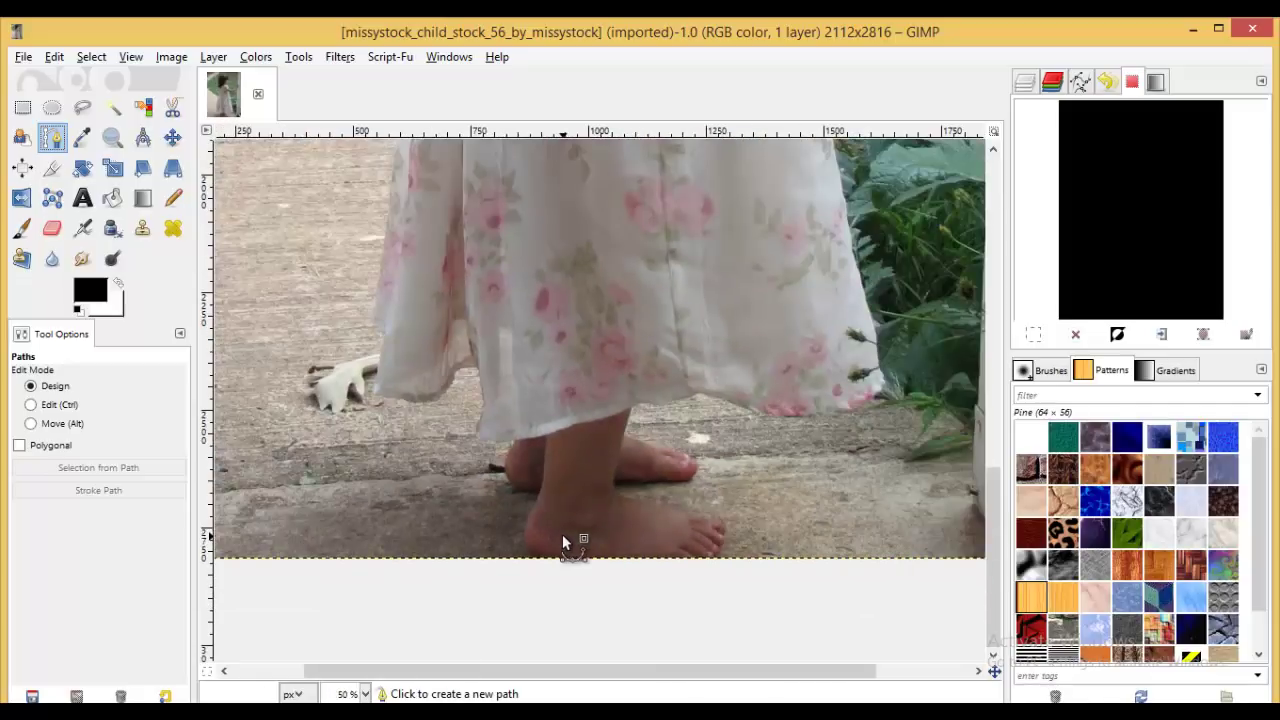
ctrl+scroll(562, 540, up, 3)
ctrl+scroll(562, 540, up, 2)
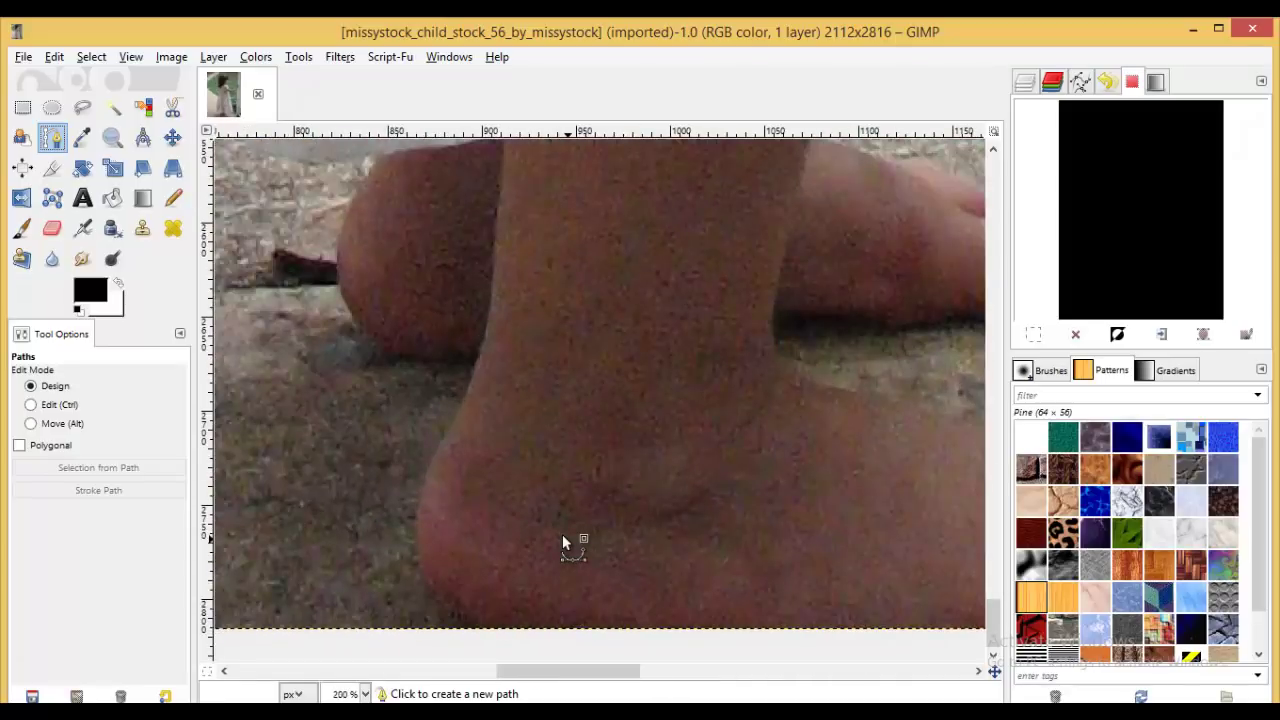
ctrl+scroll(562, 540, down, 3)
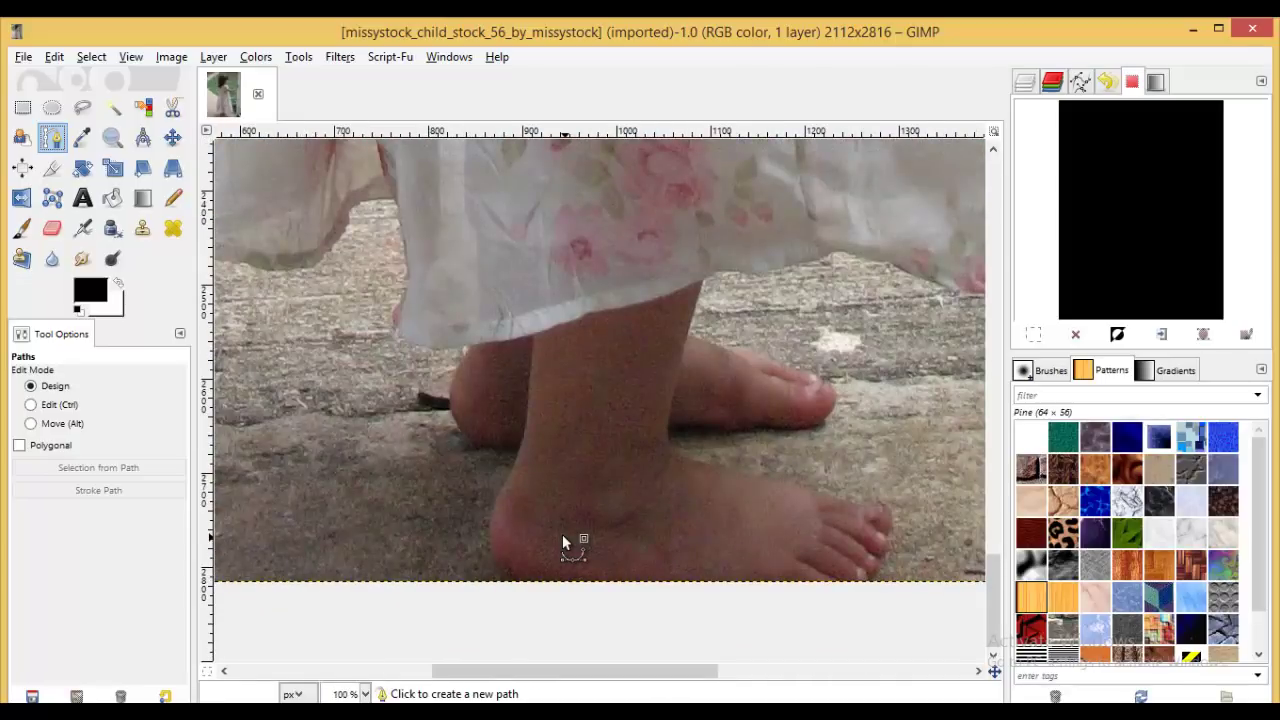
ctrl+scroll(562, 540, down, 3)
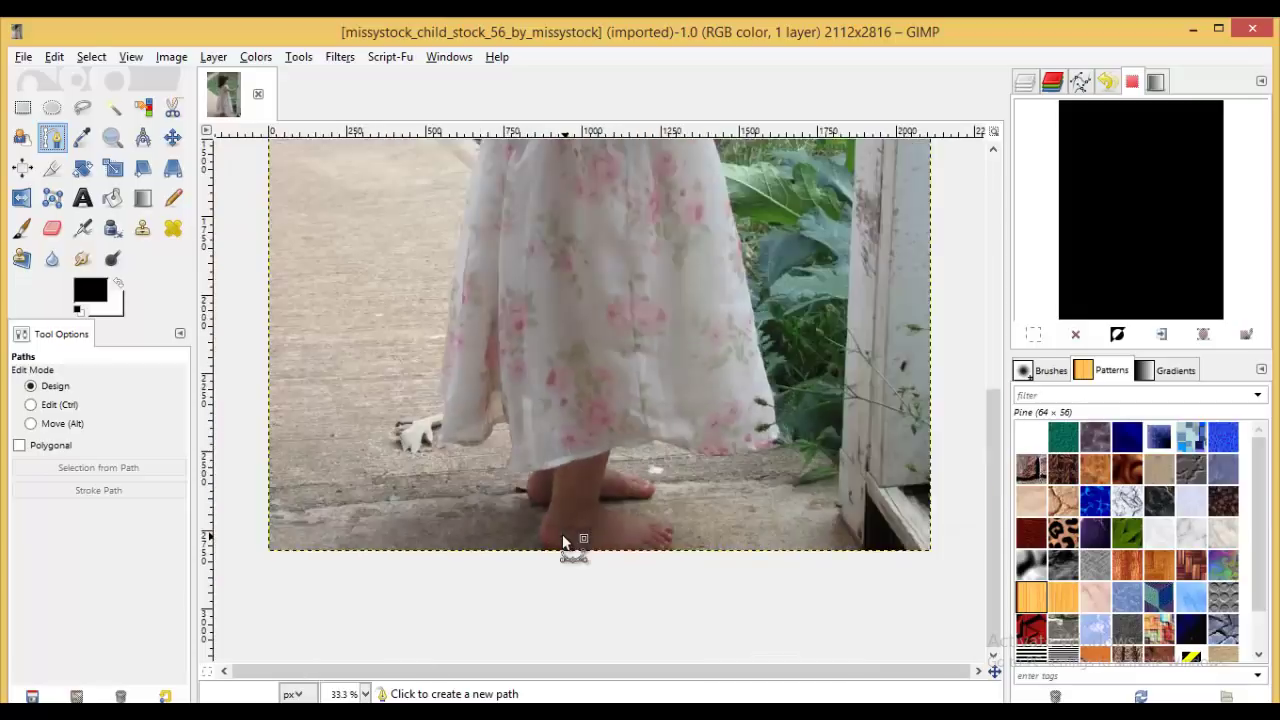
ctrl+scroll(562, 540, down, 3)
ctrl+scroll(562, 534, up, 2)
ctrl+scroll(562, 534, up, 3)
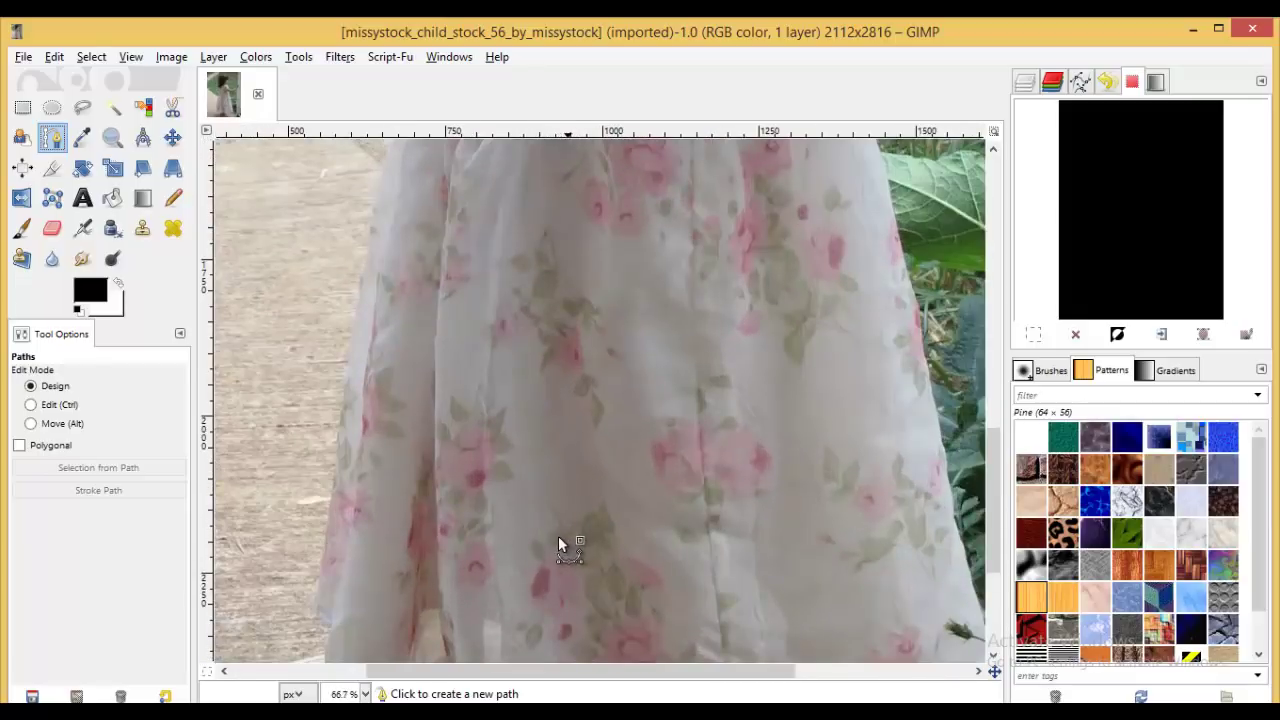
scroll(596, 425, down, 5)
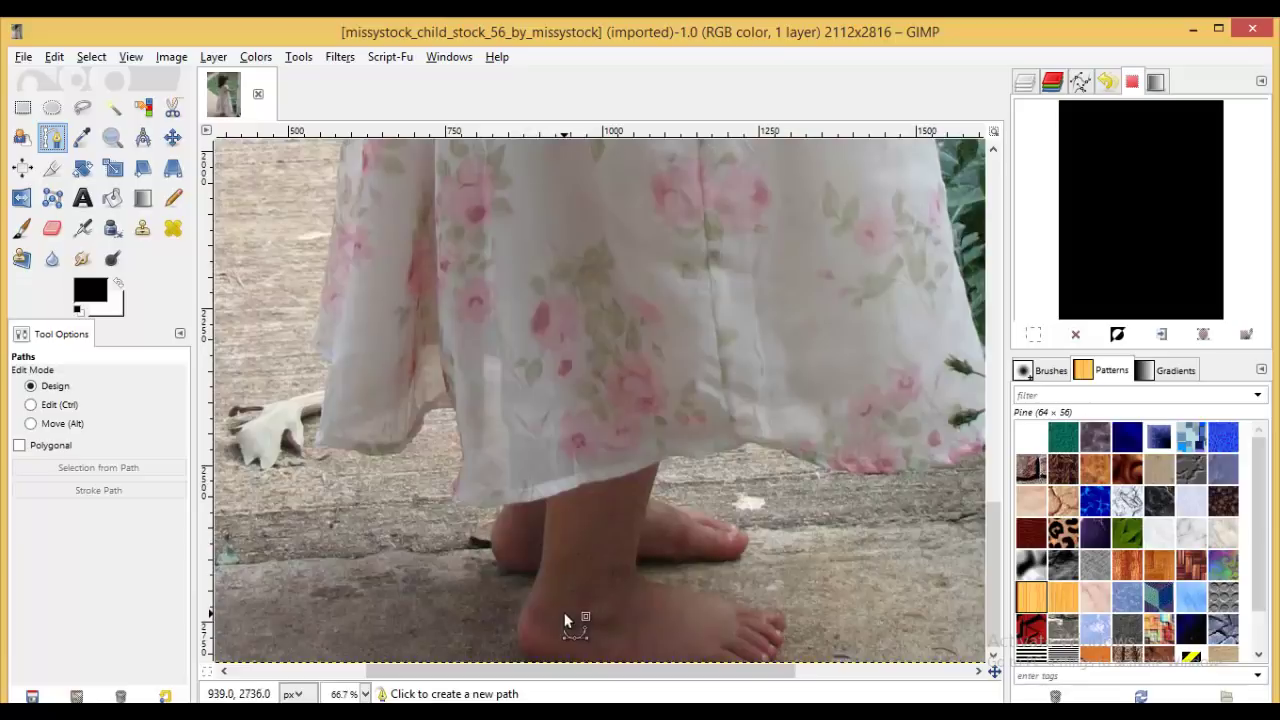
- Place path anchors from the heel up the back of the leg, curving along its edge
click(545, 663)
click(520, 637)
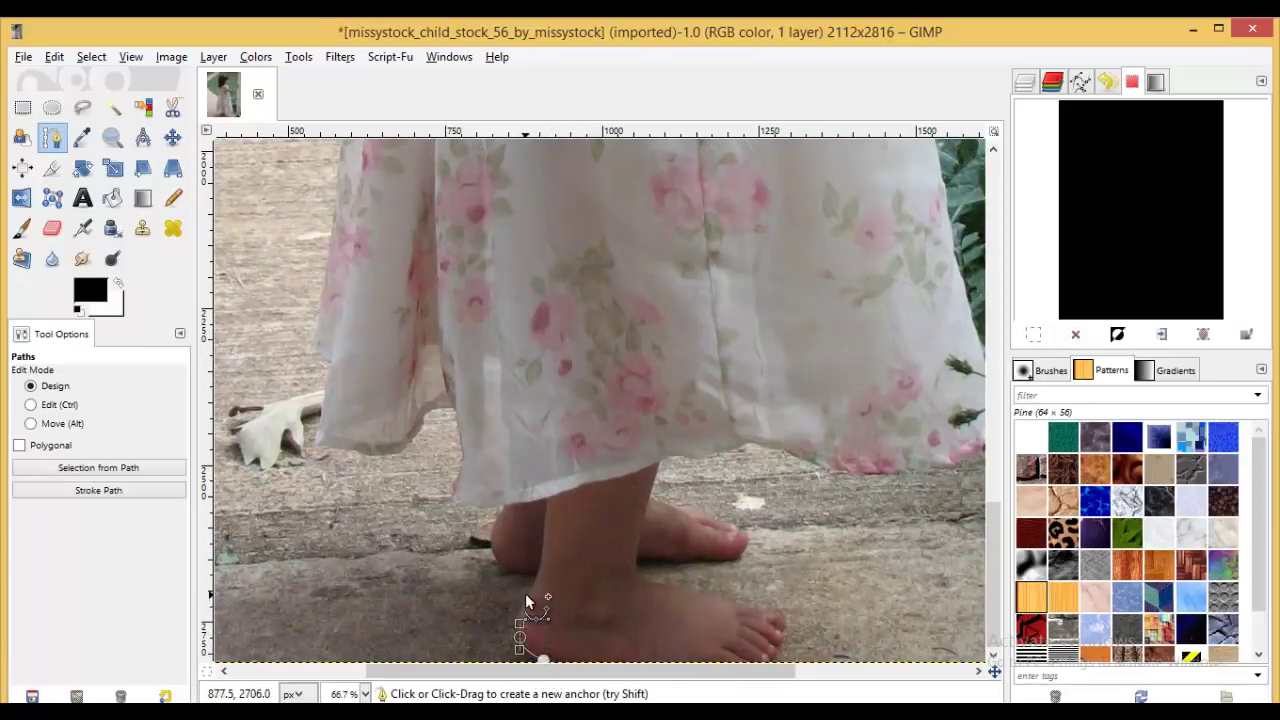
click(527, 591)
key(alt)
drag(512, 572, 496, 564)
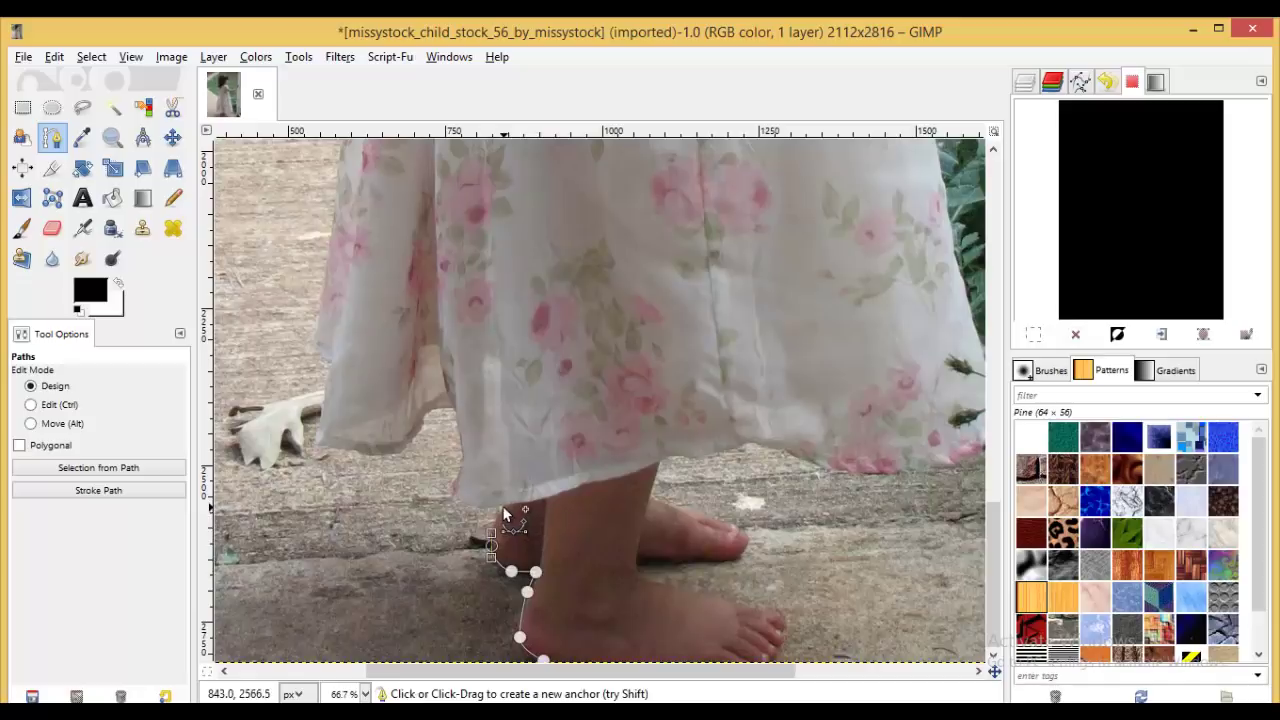
scroll(505, 513, up, 2)
scroll(424, 509, up, 2)
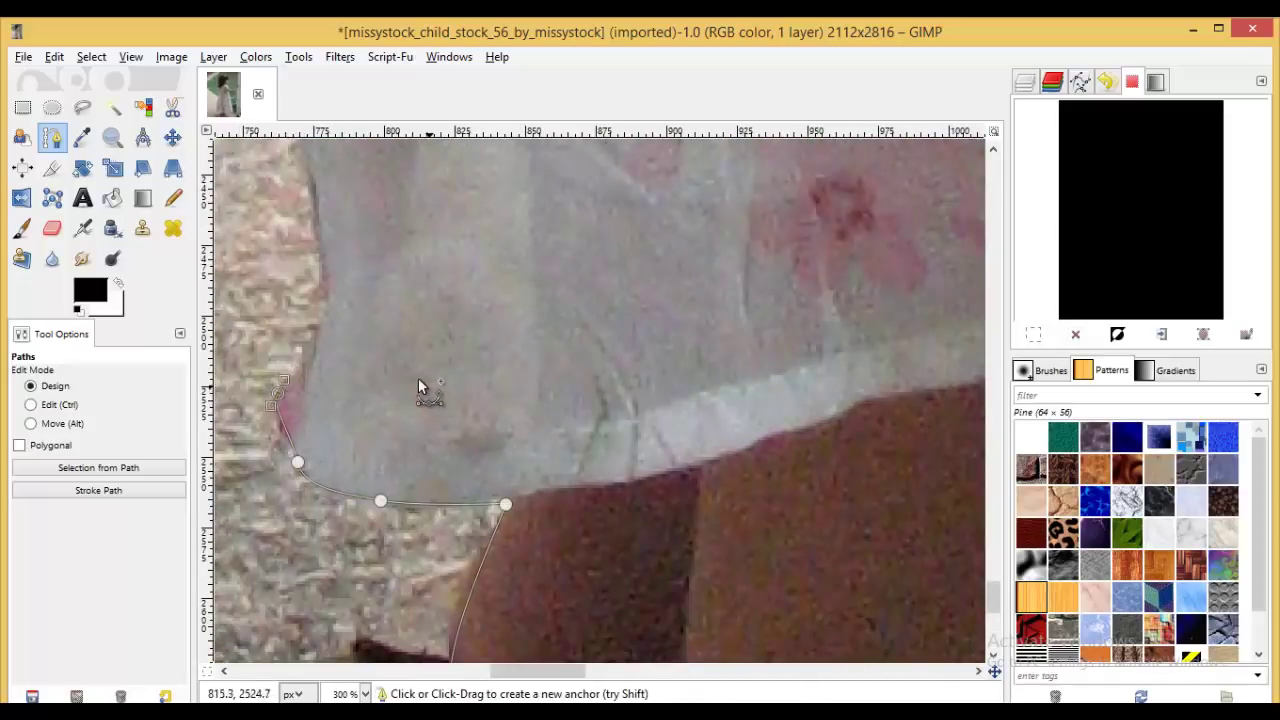
key(space)
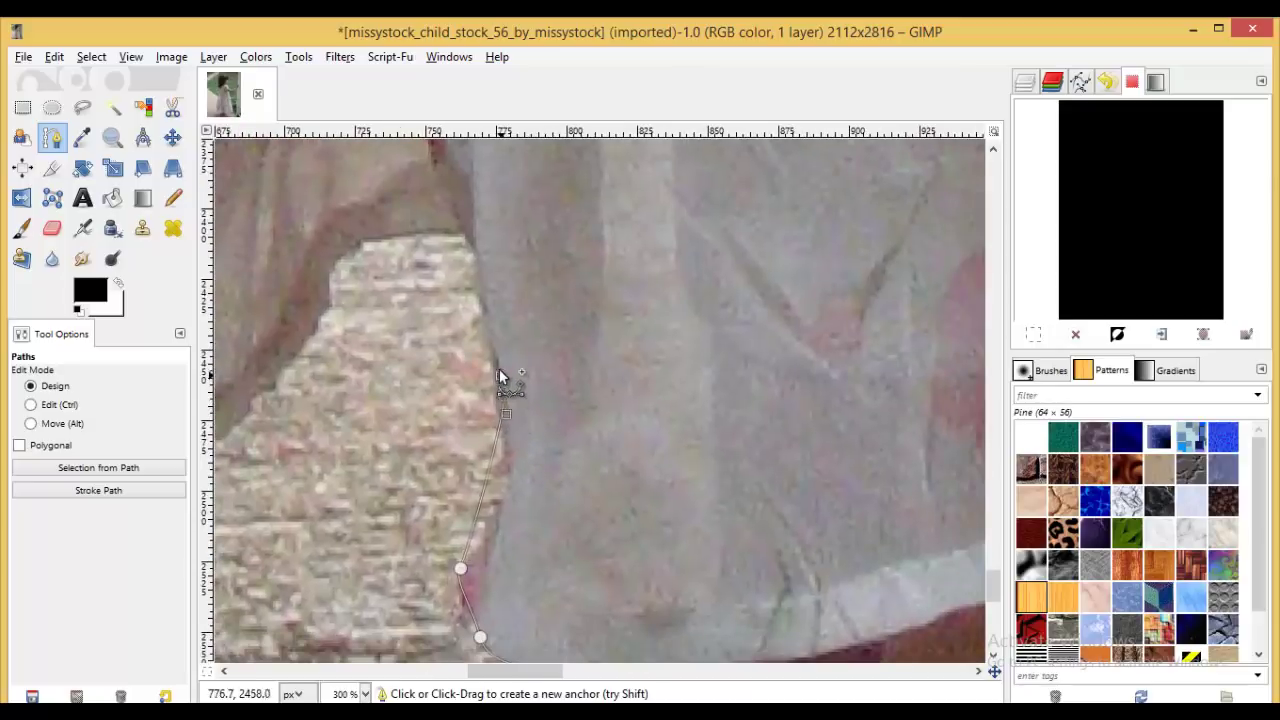
drag(499, 373, 489, 331)
- Continue the curved path around the hem corner and along the dress hem
drag(468, 233, 335, 270)
click(310, 326)
key(space)
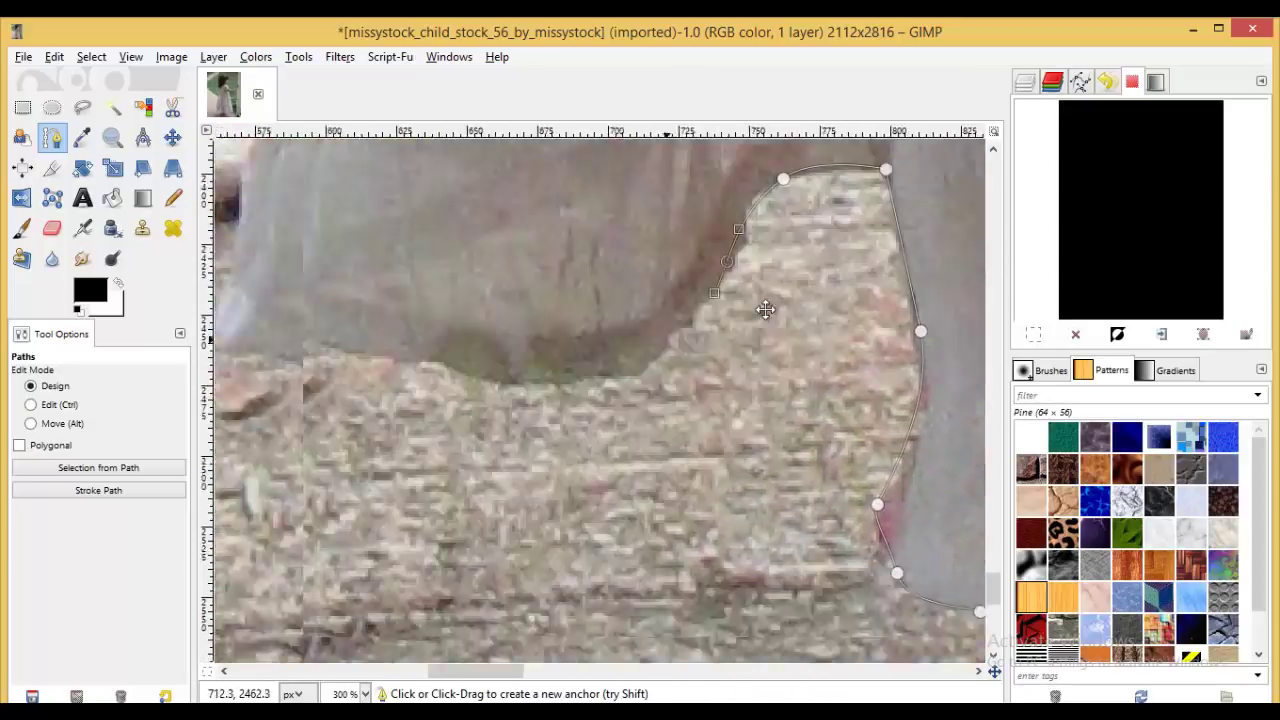
click(627, 385)
click(493, 396)
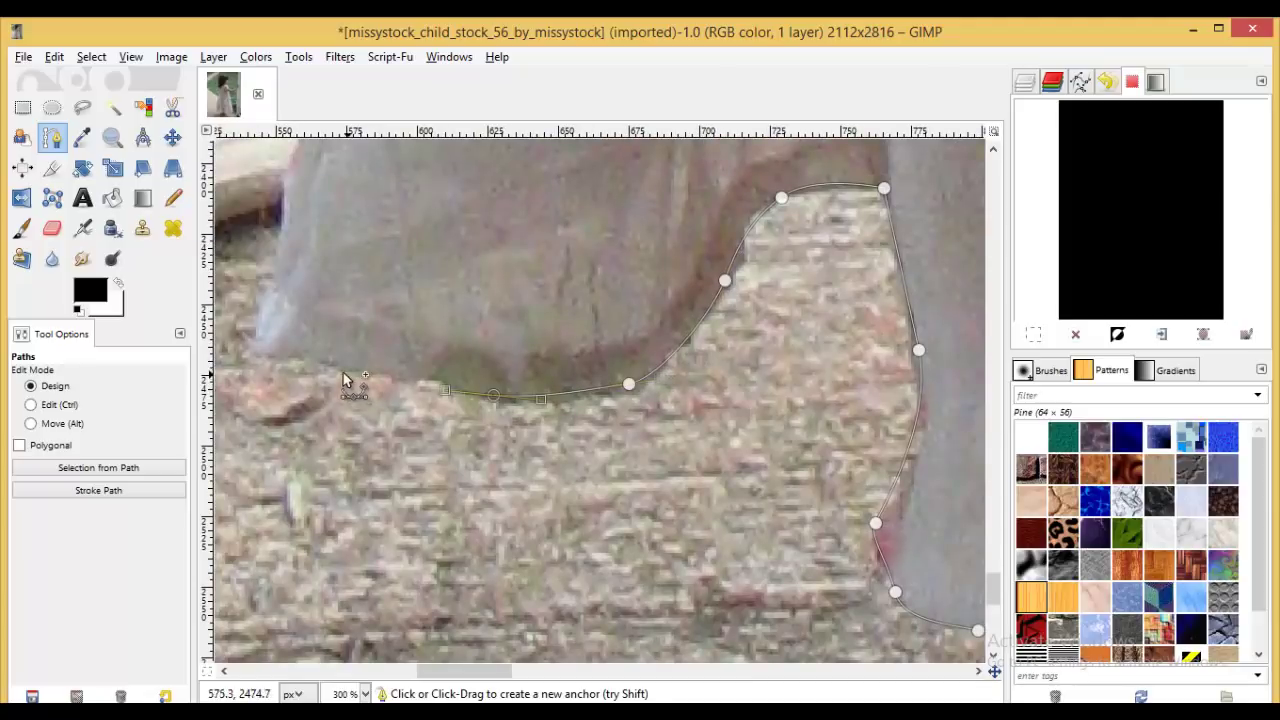
drag(326, 368, 300, 368)
drag(277, 245, 276, 265)
scroll(343, 194, up, 5)
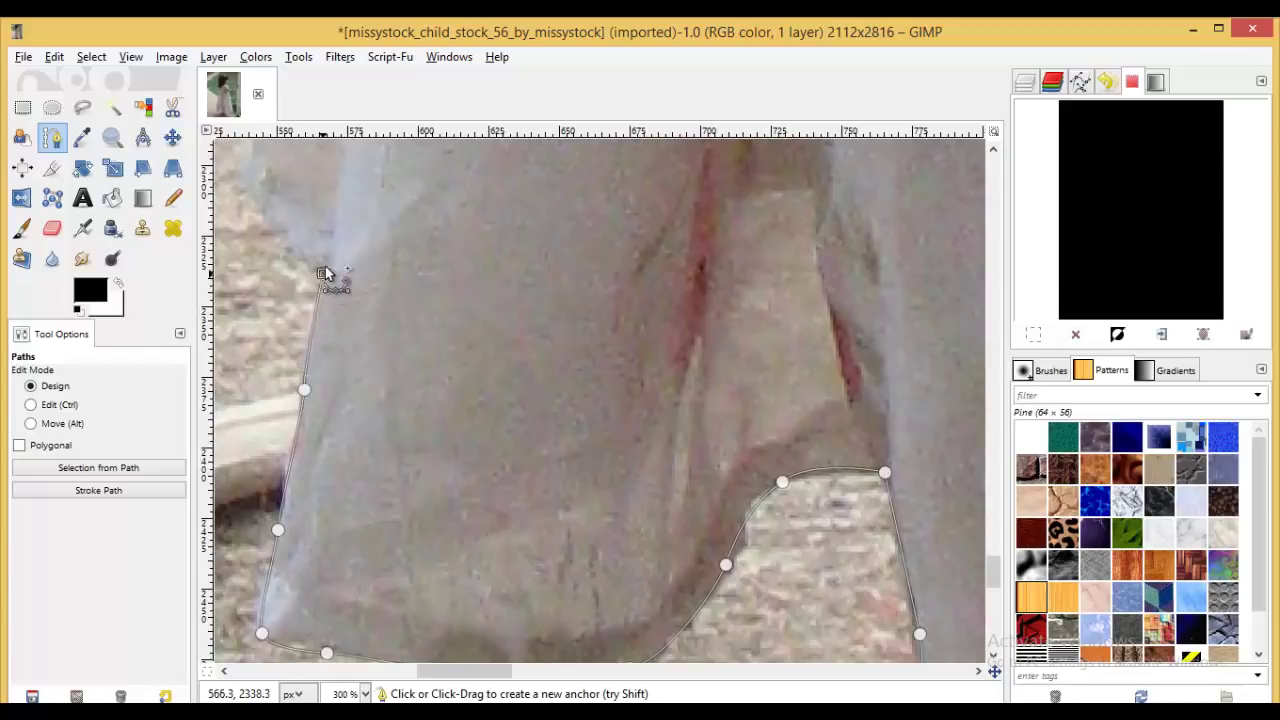
key(space)
- Trace the path around the girl's nose, lips, chin and jawline
ctrl+scroll(455, 509, down, 3)
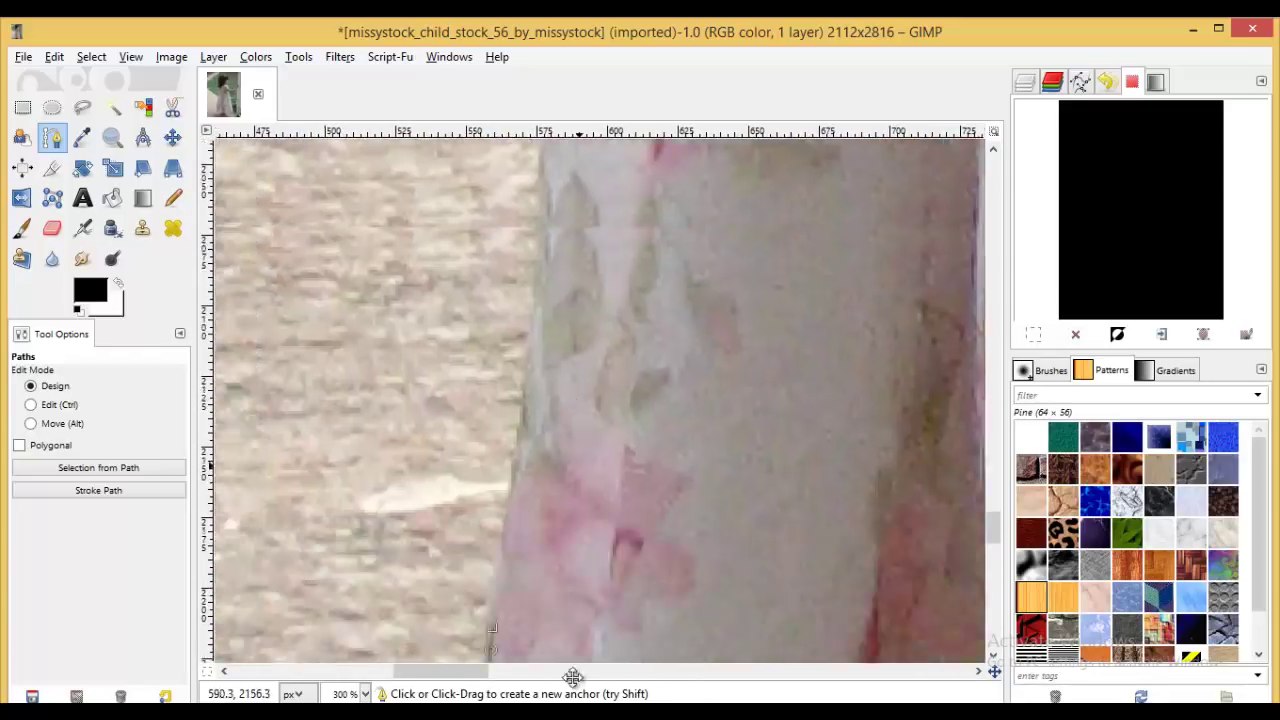
scroll(606, 371, up, 10)
ctrl+scroll(481, 495, up, 3)
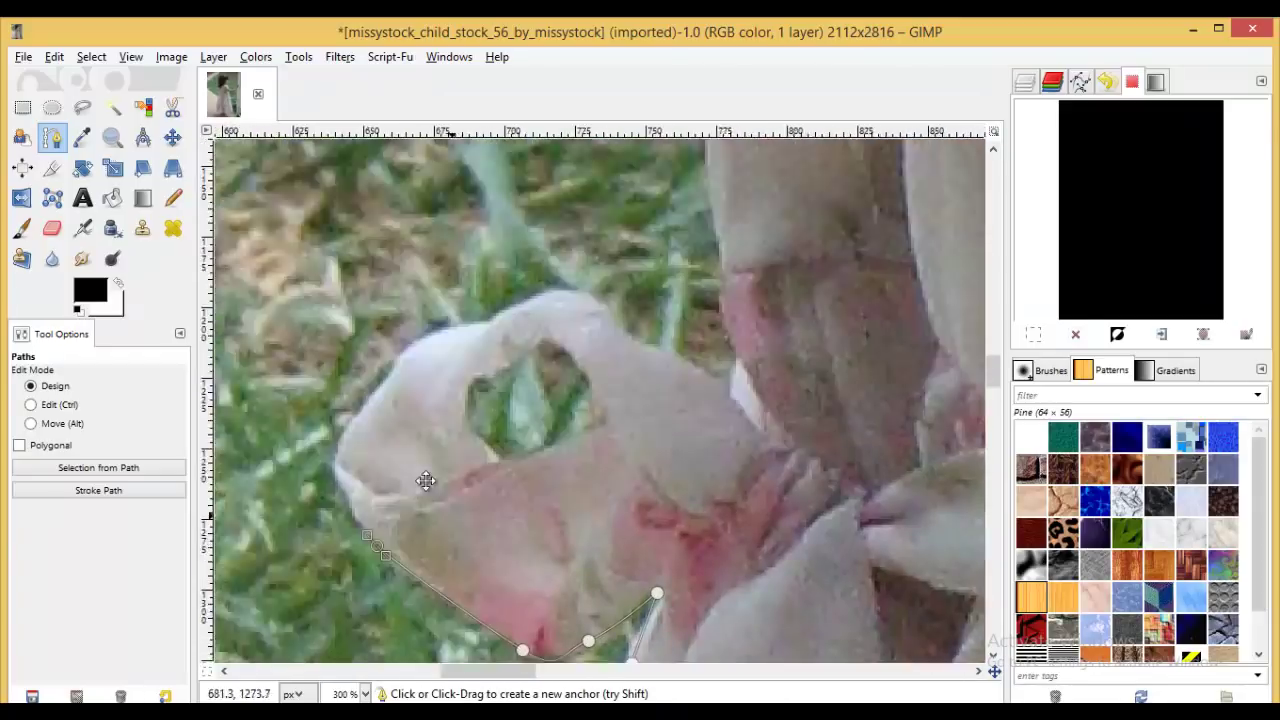
scroll(443, 237, down, 2)
scroll(537, 432, up, 5)
scroll(540, 460, up, 4)
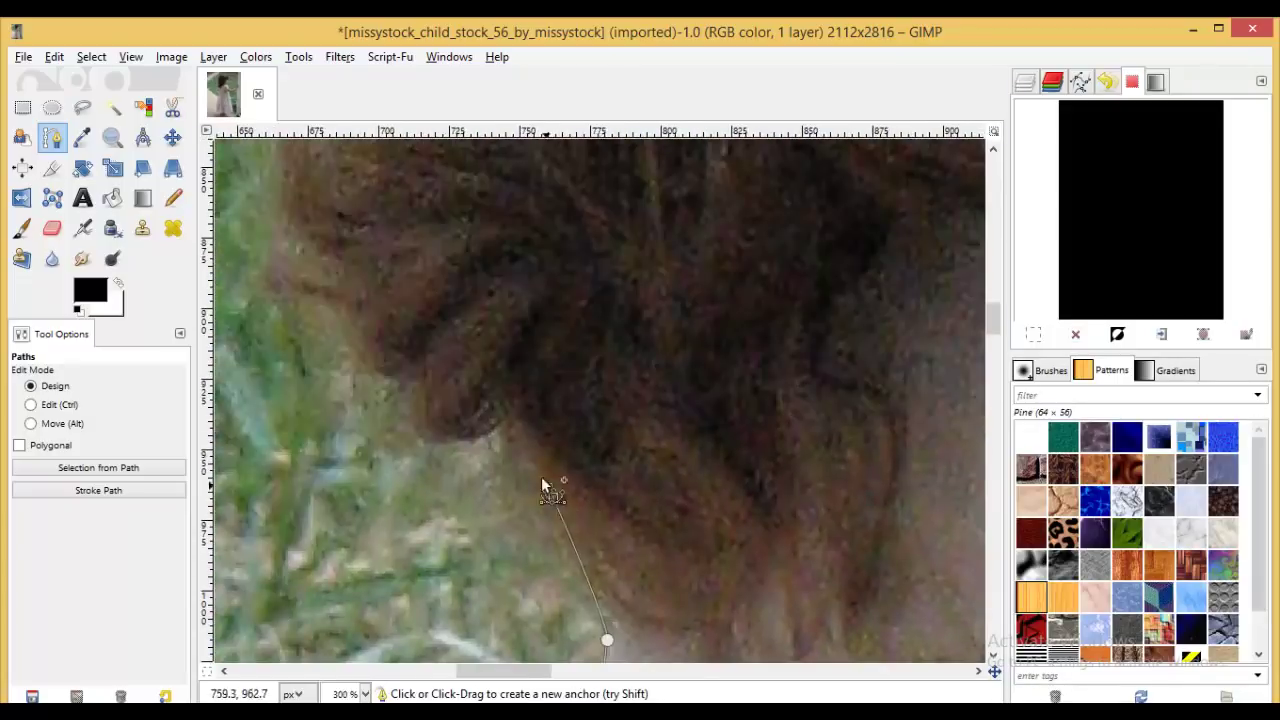
scroll(500, 500, up, 2)
scroll(500, 380, left, 2)
scroll(517, 293, up, 3)
ctrl+scroll(517, 293, down, 1)
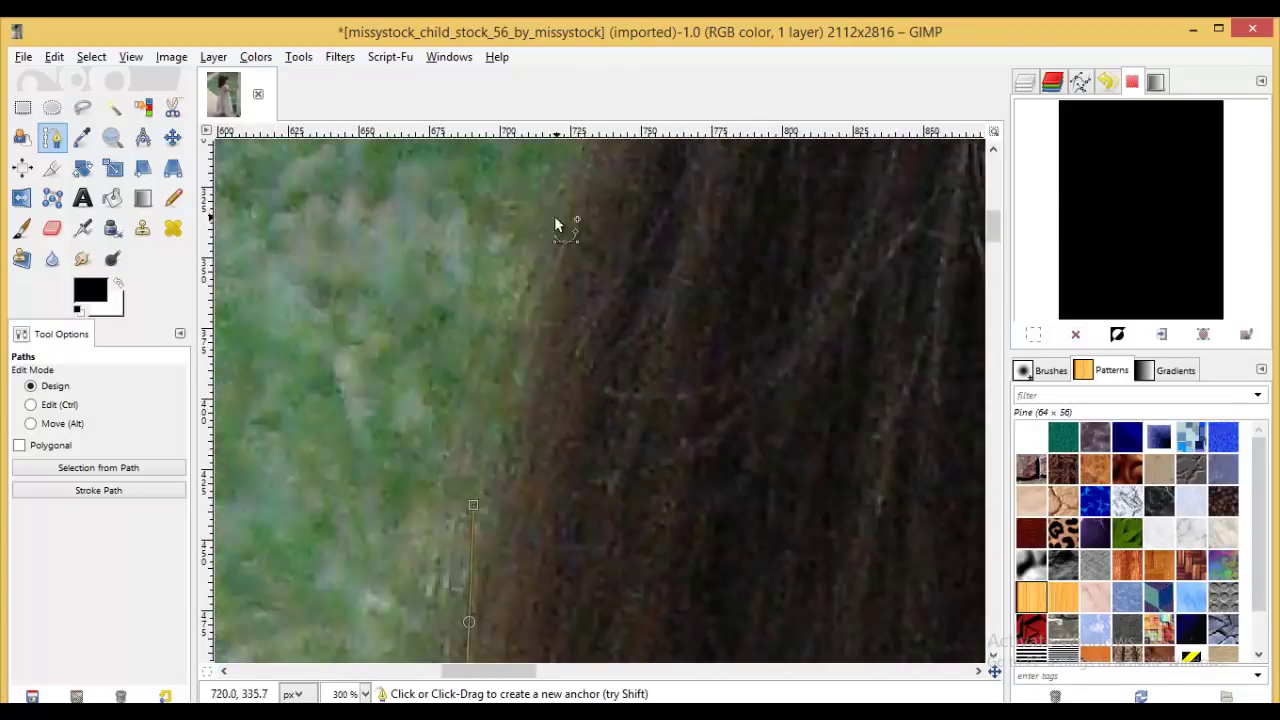
ctrl+scroll(686, 349, down, 2)
ctrl+scroll(686, 349, down, 1)
ctrl+scroll(848, 484, up, 4)
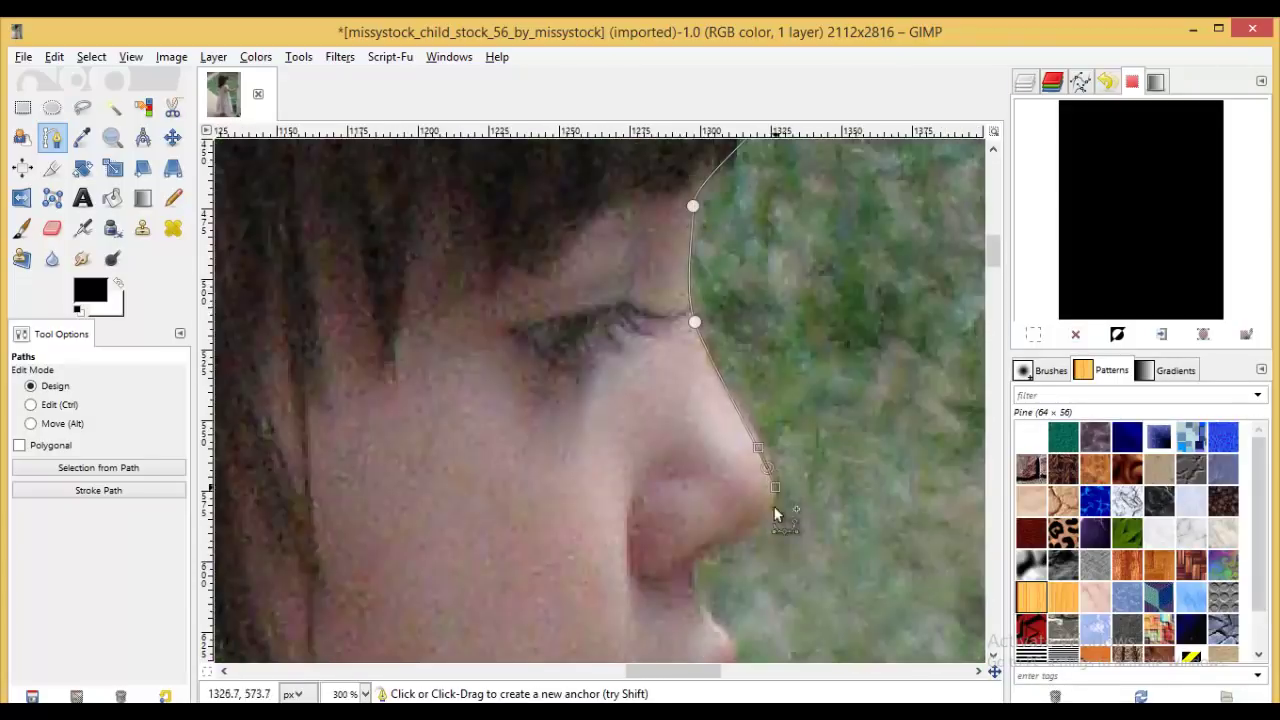
click(766, 466)
click(746, 520)
scroll(700, 520, down, 3)
scroll(650, 450, down, 3)
drag(710, 270, 700, 287)
click(686, 337)
click(651, 409)
click(506, 466)
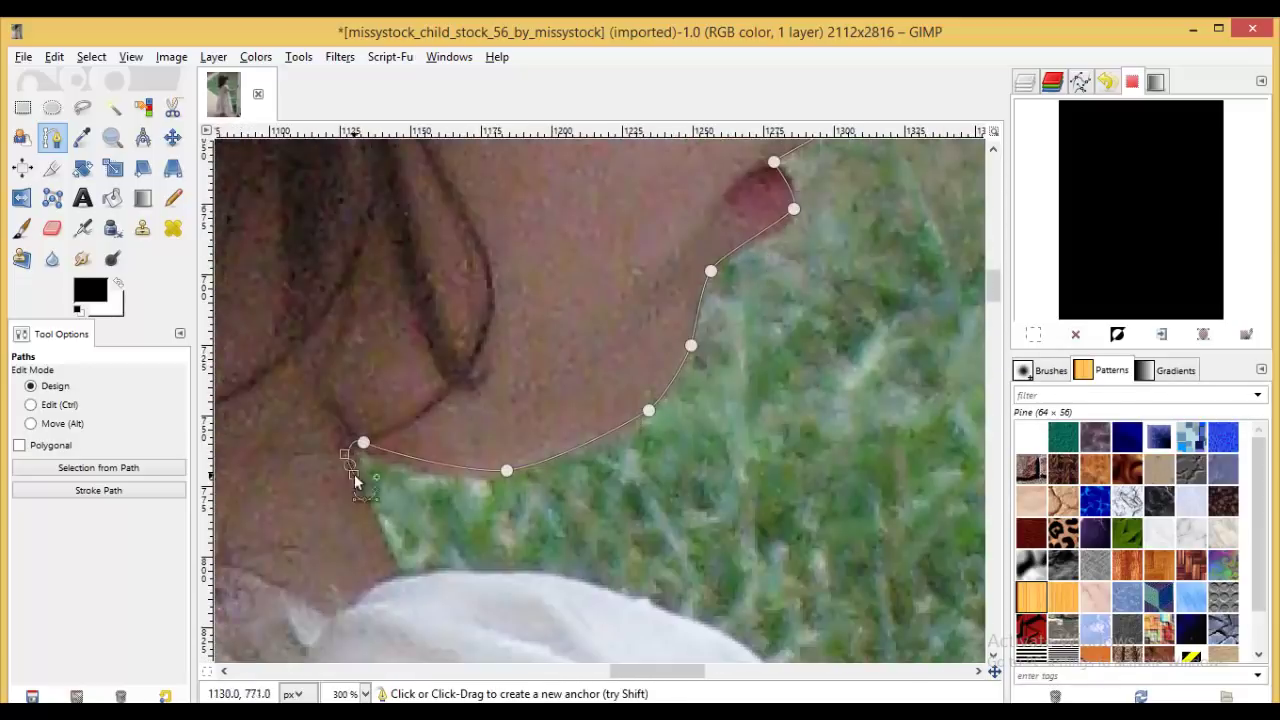
- Continue the outline past the white cloth edge, the leg crease and along the leg
scroll(380, 460, down, 3)
scroll(720, 385, down, 3)
scroll(666, 429, down, 3)
click(700, 320)
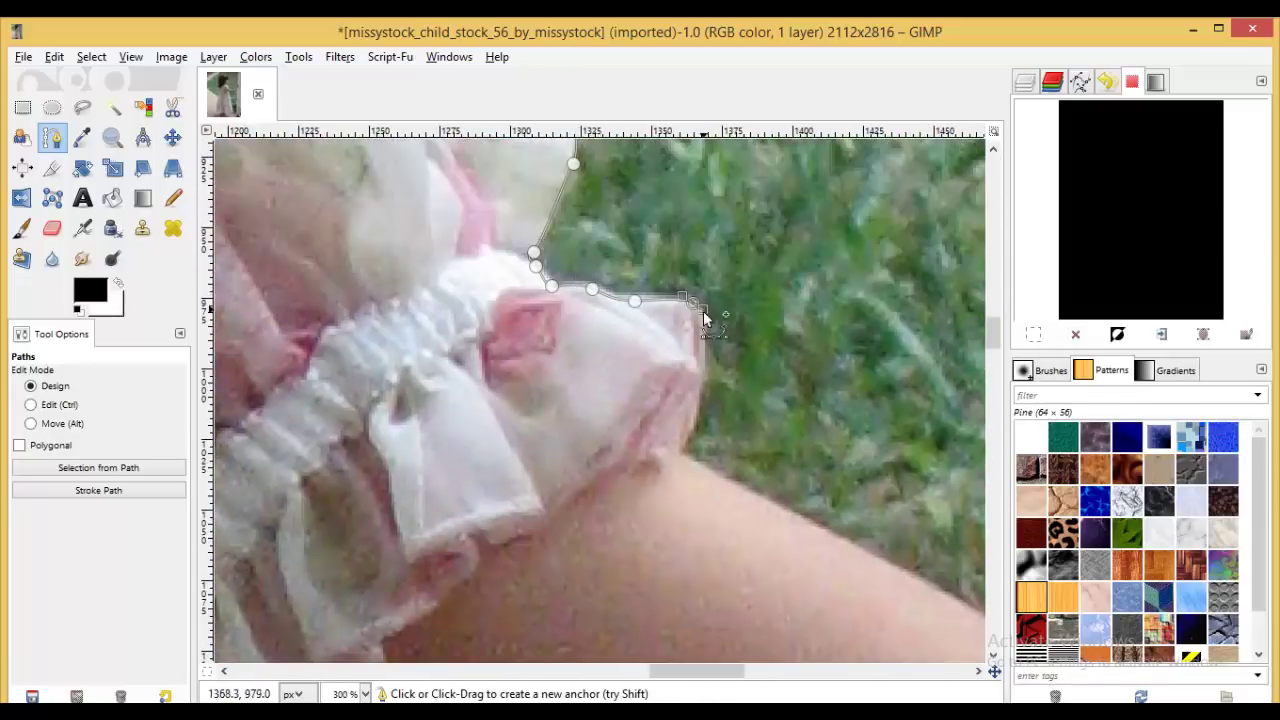
scroll(700, 320, right, 5)
click(754, 426)
scroll(600, 390, right, 3)
scroll(500, 380, left, 3)
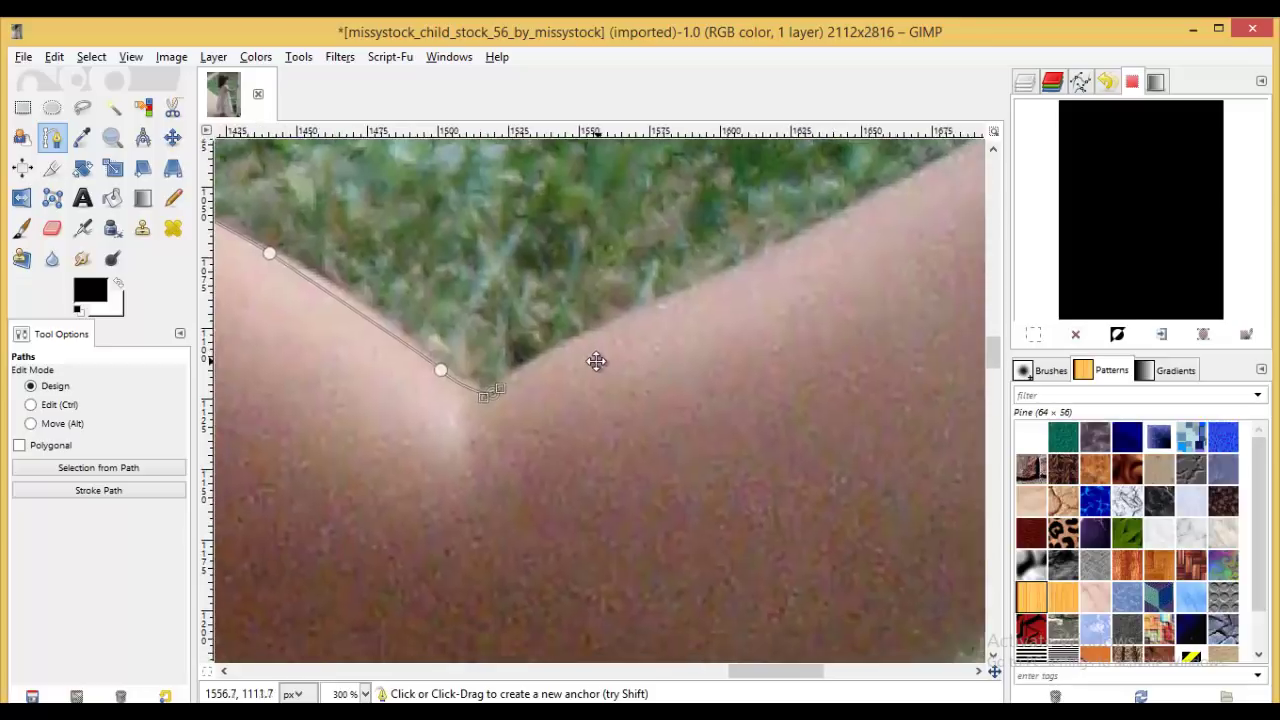
key(shift+v)
scroll(650, 320, left, 3)
scroll(695, 302, up, 2)
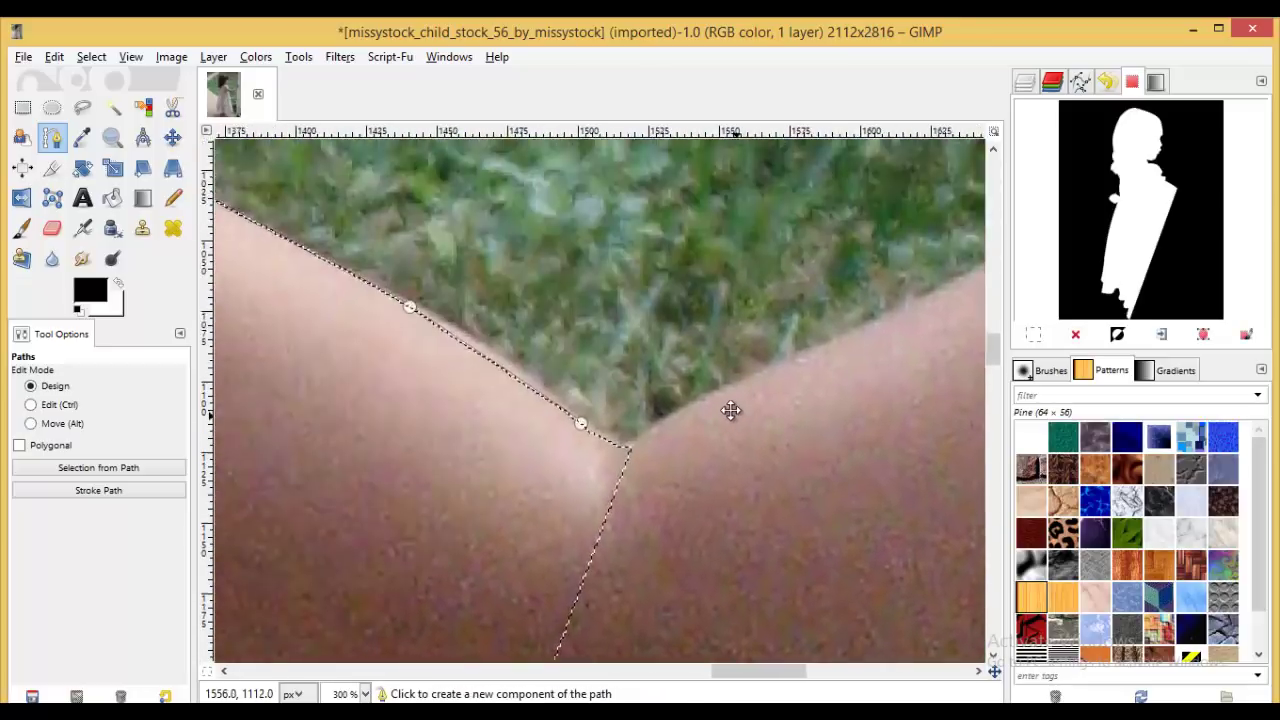
drag(628, 353, 830, 255)
scroll(763, 321, right, 5)
scroll(763, 321, up, 3)
scroll(763, 321, right, 5)
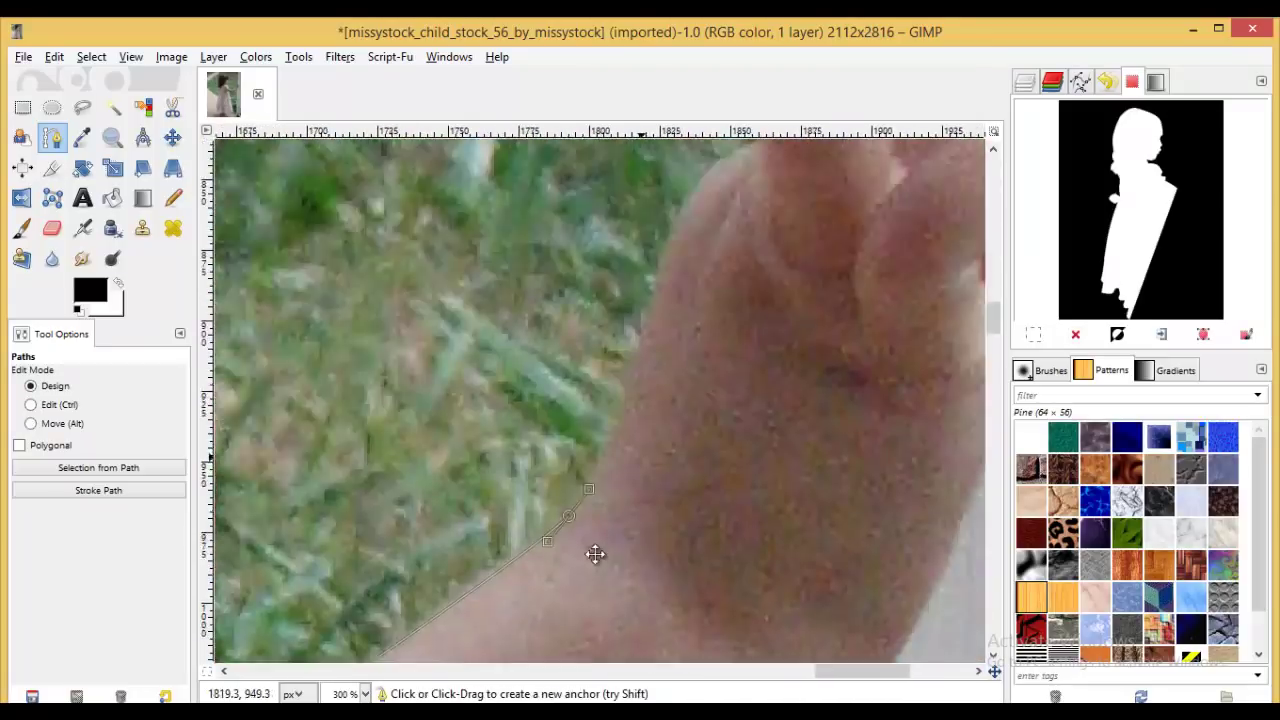
scroll(634, 300, down, 3)
scroll(514, 246, up, 5)
- Outline the raised hand, curving the path around the fingertip
click(598, 241)
click(679, 163)
scroll(690, 163, up, 5)
scroll(690, 163, right, 2)
click(657, 343)
drag(693, 364, 743, 325)
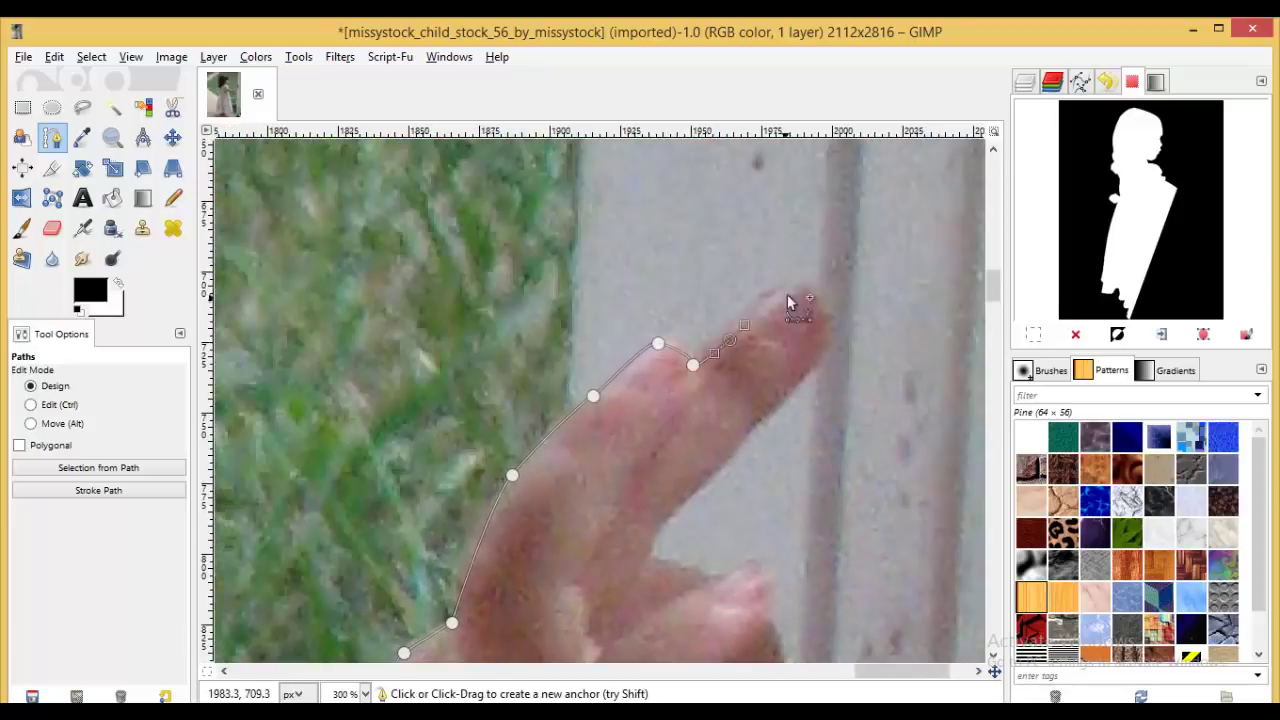
scroll(700, 560, down, 3)
scroll(634, 533, down, 5)
scroll(634, 533, left, 2)
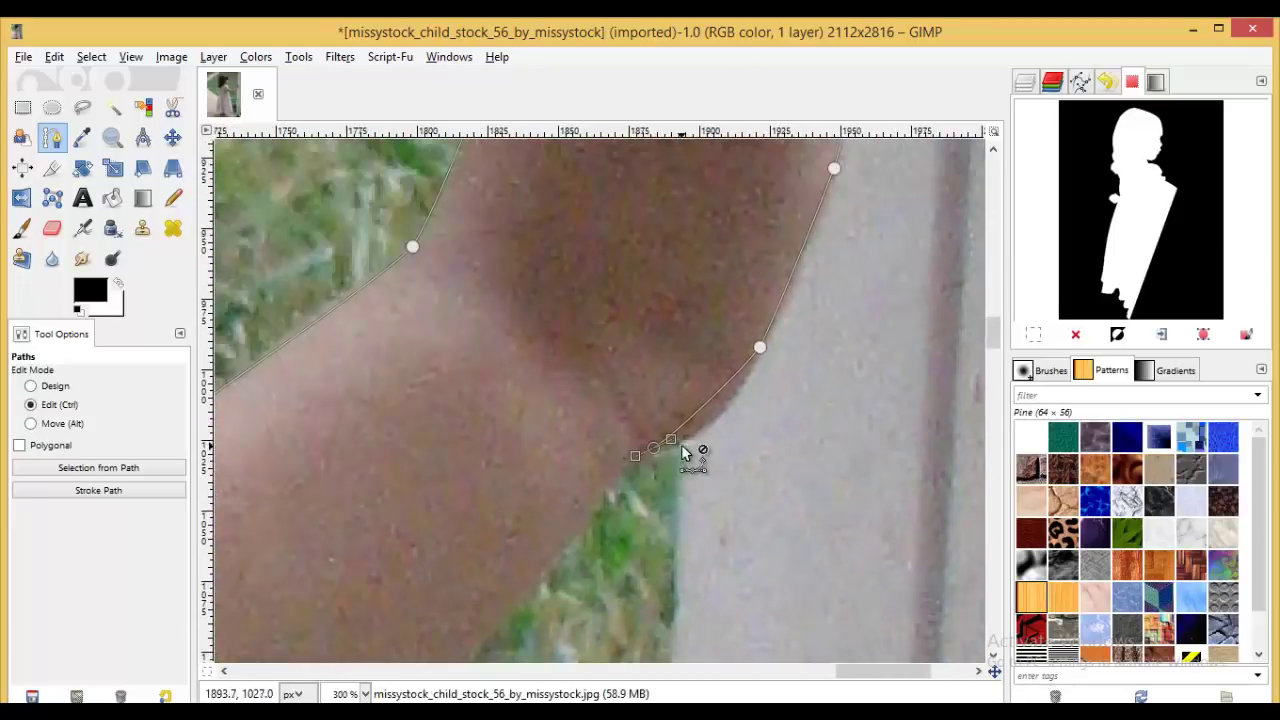
scroll(686, 449, down, 3)
scroll(657, 332, down, 3)
- Carry the path down the dress edge along the grass boundary
click(623, 337)
scroll(623, 337, up, 1)
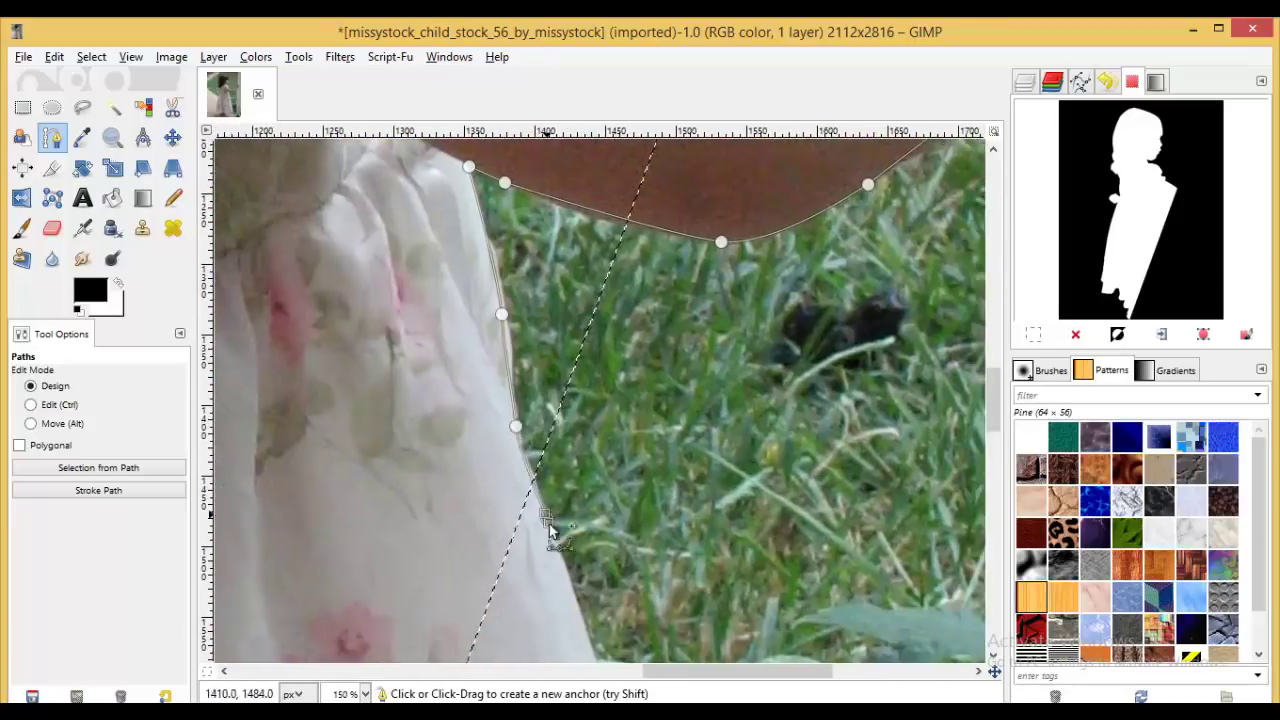
scroll(533, 222, down, 3)
scroll(533, 222, down, 5)
click(591, 314)
scroll(605, 416, down, 3)
click(657, 414)
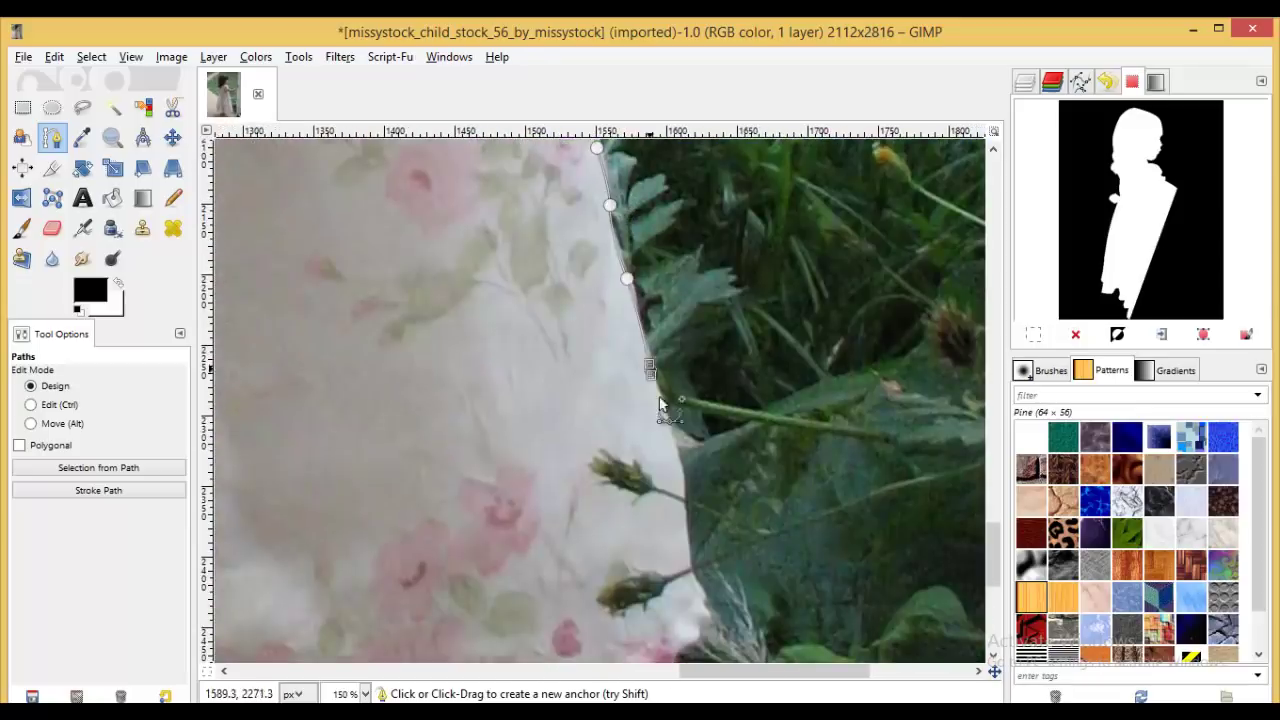
scroll(680, 420, down, 2)
click(699, 352)
scroll(303, 458, down, 3)
- Outline the toes and foot, closing the path at the heel anchor
click(391, 363)
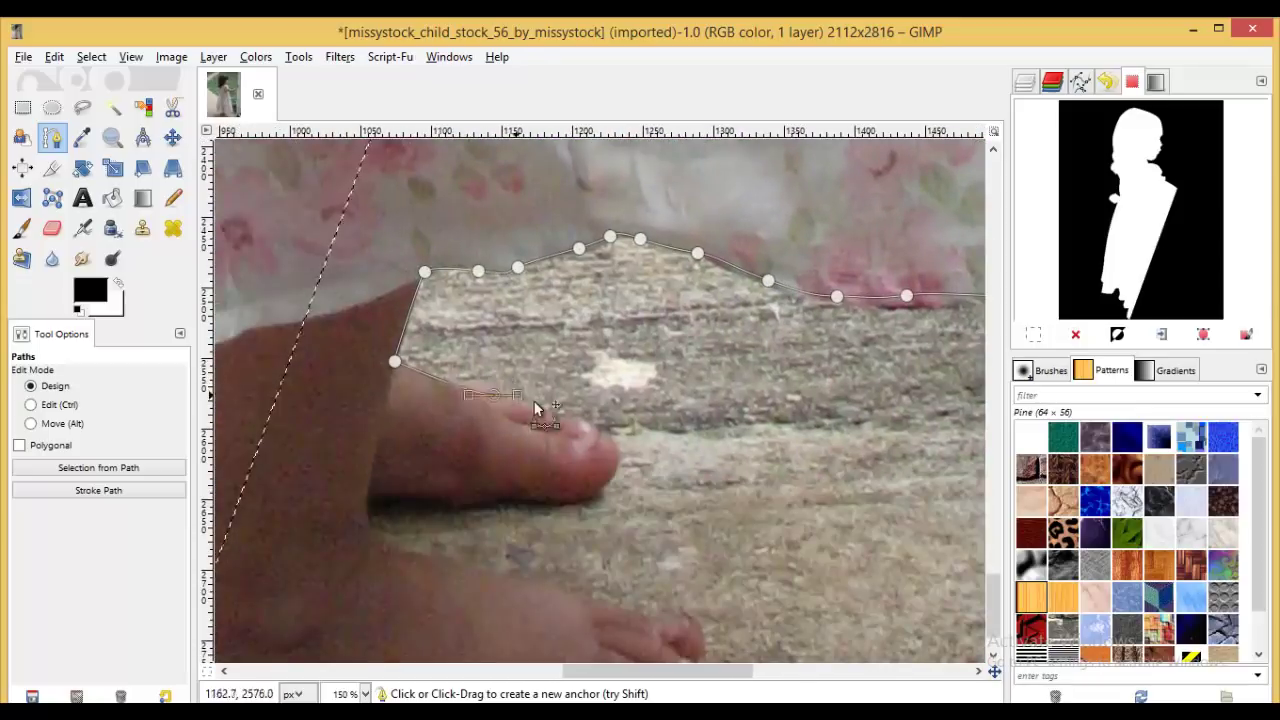
click(600, 457)
scroll(600, 457, down, 2)
click(708, 455)
scroll(688, 492, down, 2)
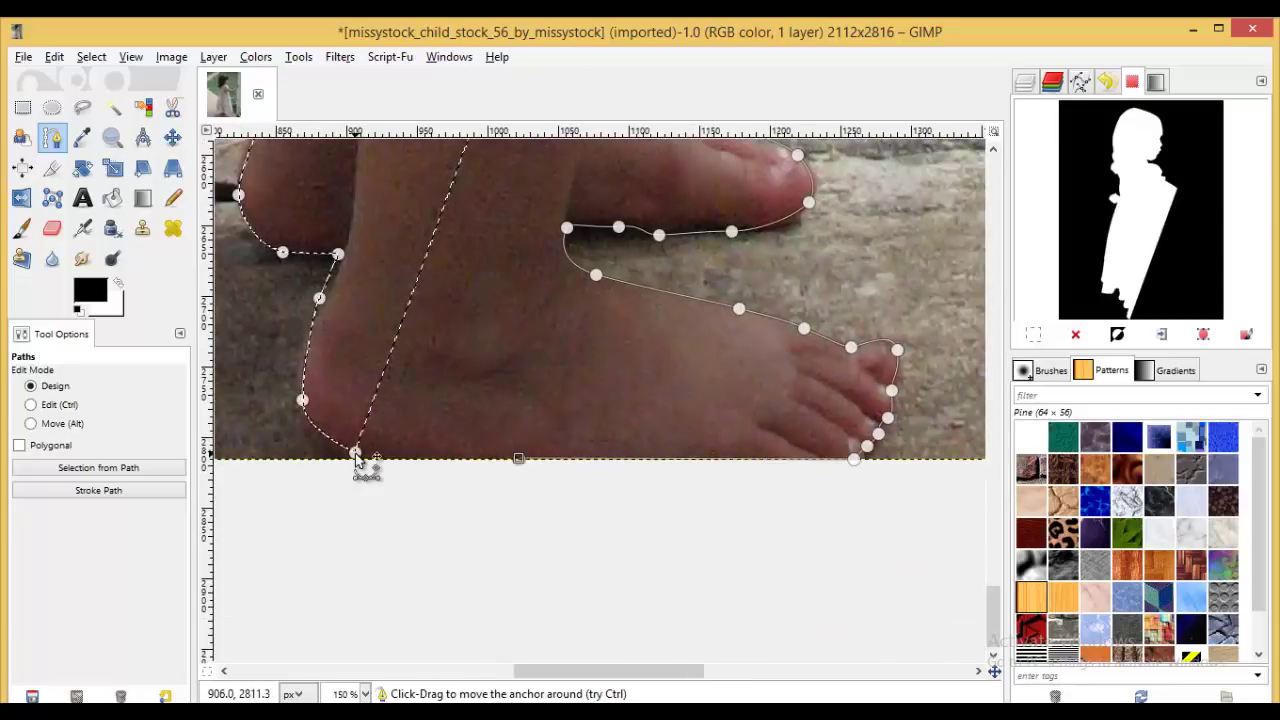
ctrl+click(357, 451)
scroll(549, 382, down, 1)
scroll(549, 382, down, 6)
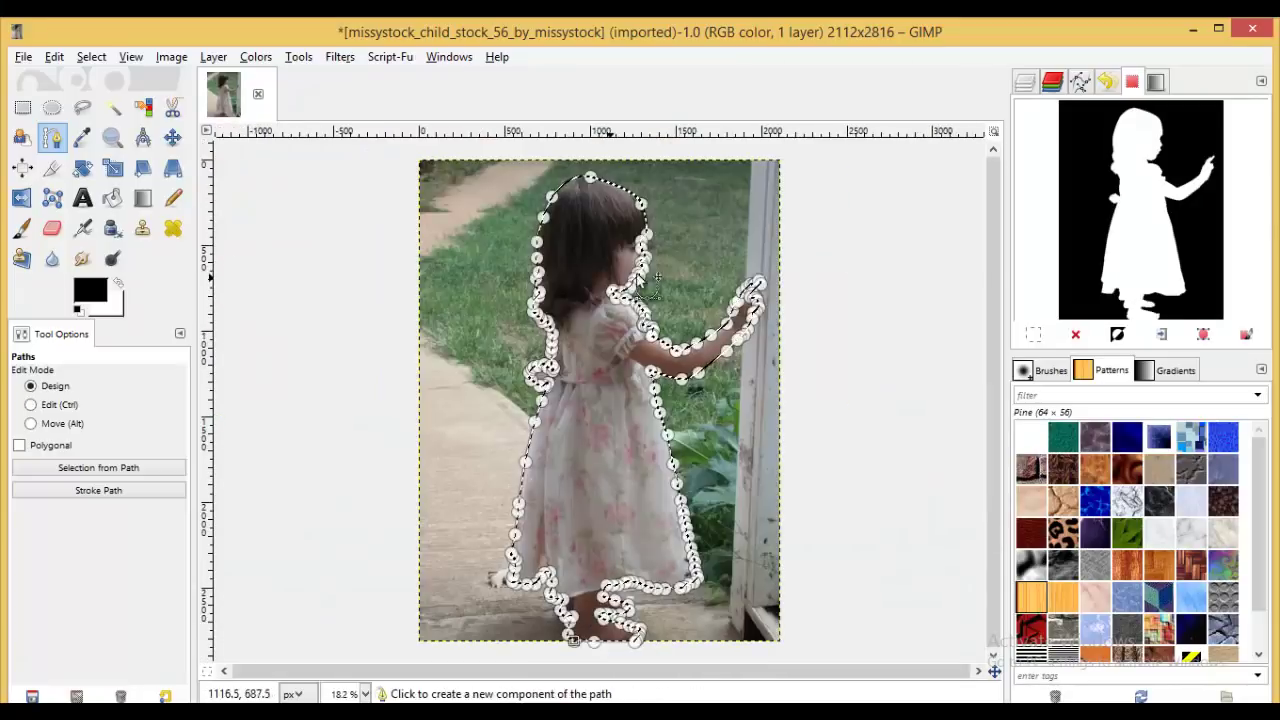
- Convert the closed path to a selection and feather it by 5
key(shift+v)
click(91, 57)
click(180, 240)
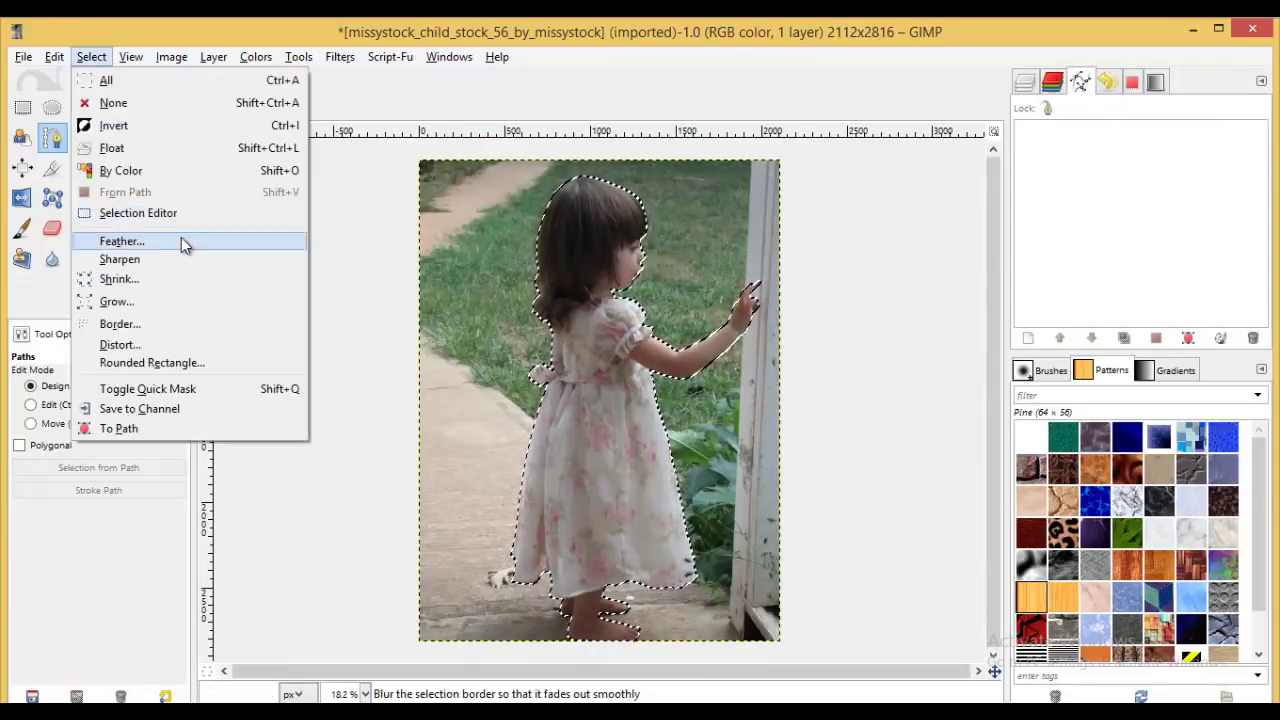
text(5)
click(186, 306)
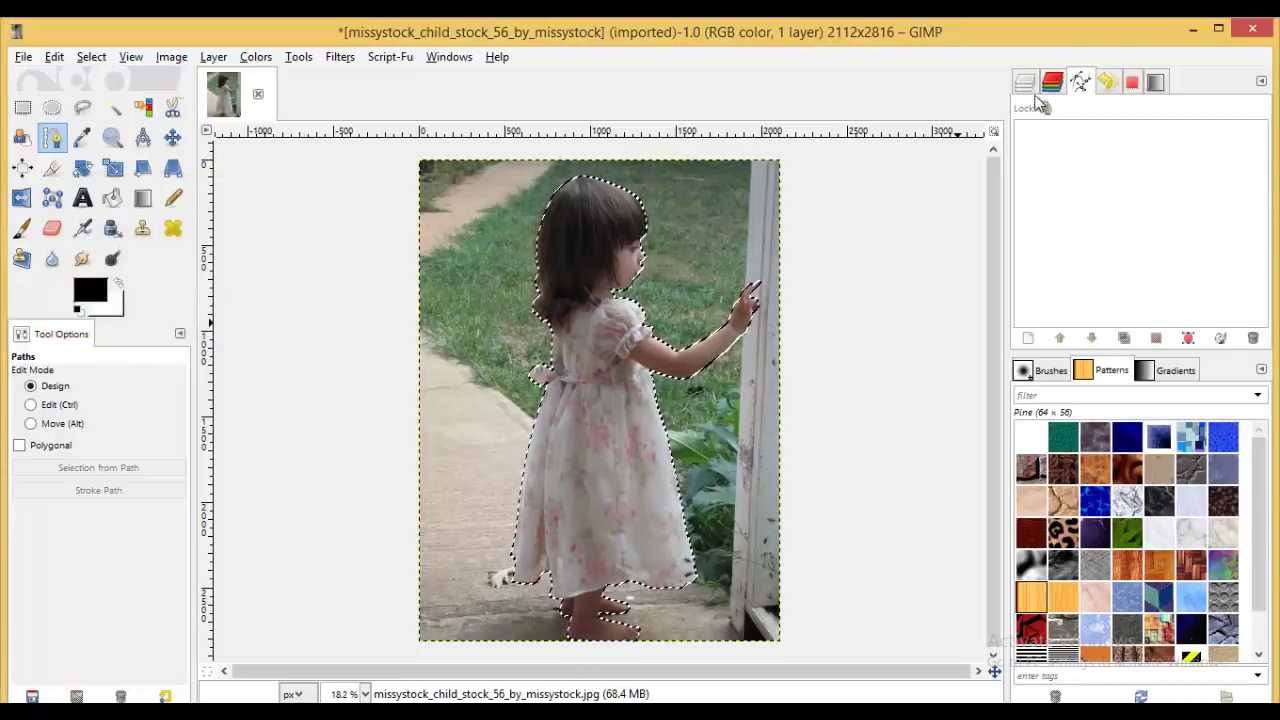
- Mask the girl's layer with a layer mask from the selection, then invert the selection
click(1052, 81)
right_click(1100, 186)
click(1150, 449)
click(1068, 477)
click(1139, 614)
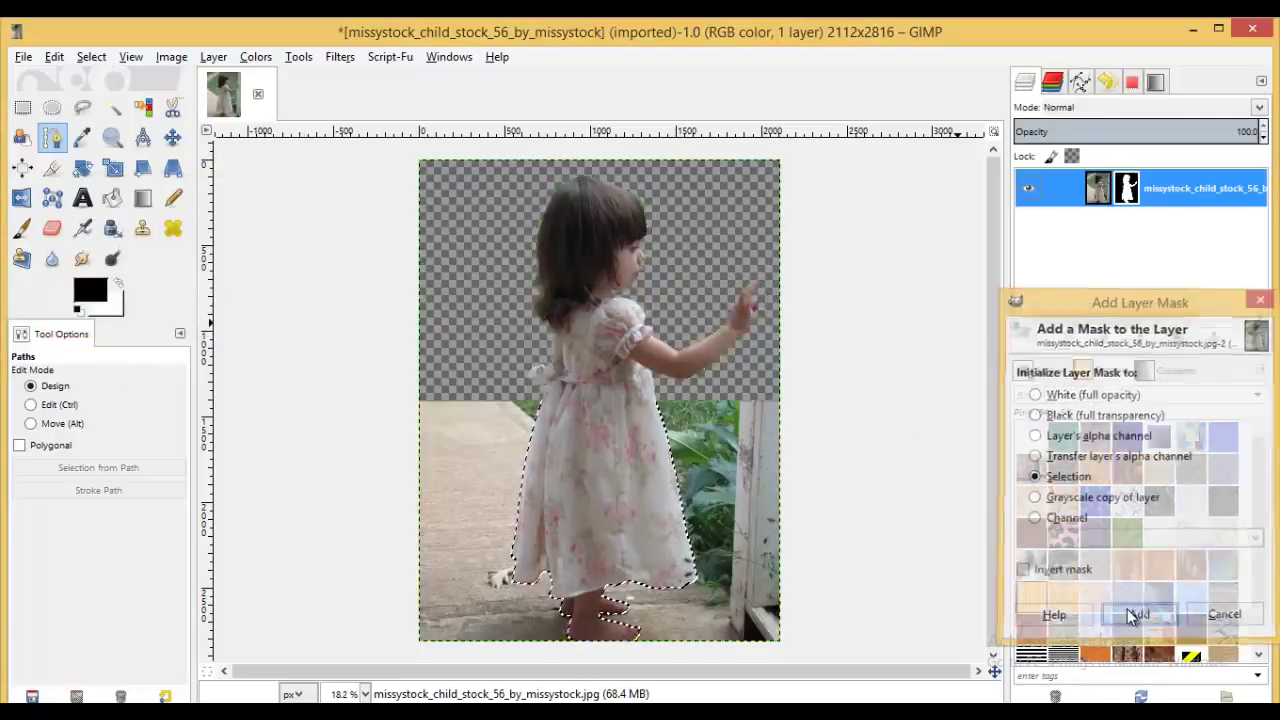
click(91, 57)
click(120, 126)
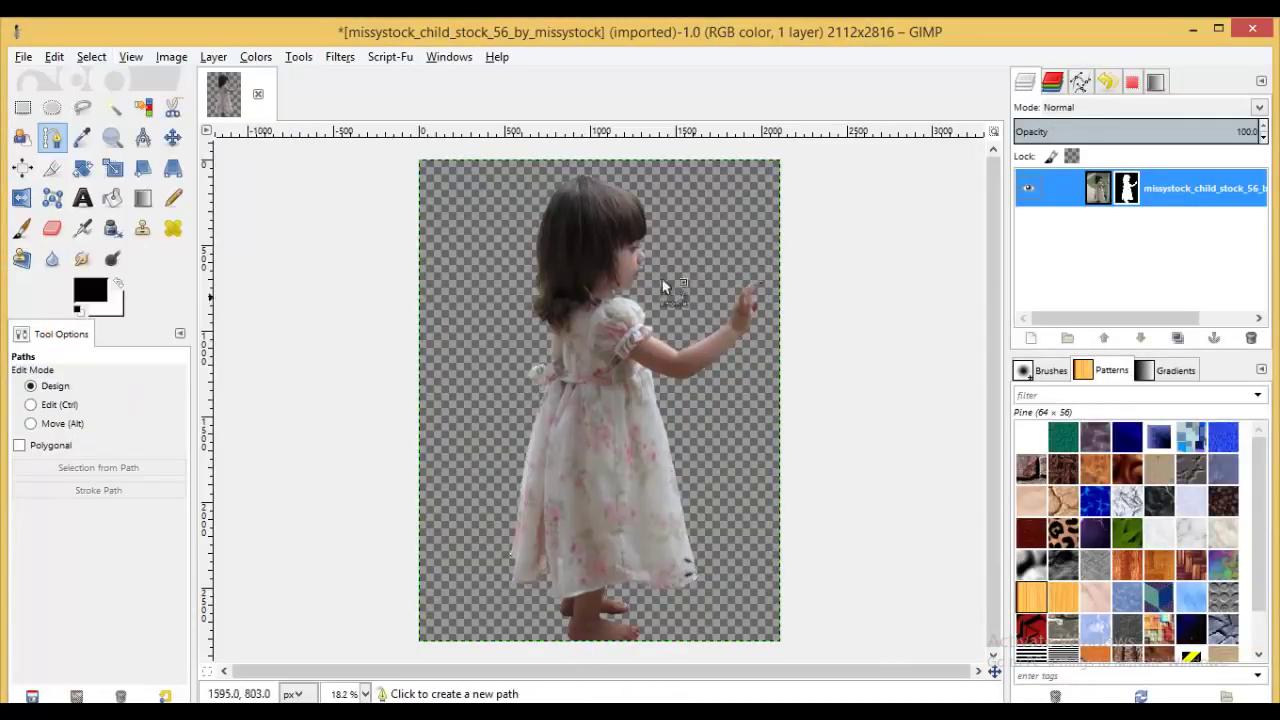
- Create a new 1024x800 image
click(22, 57)
click(45, 80)
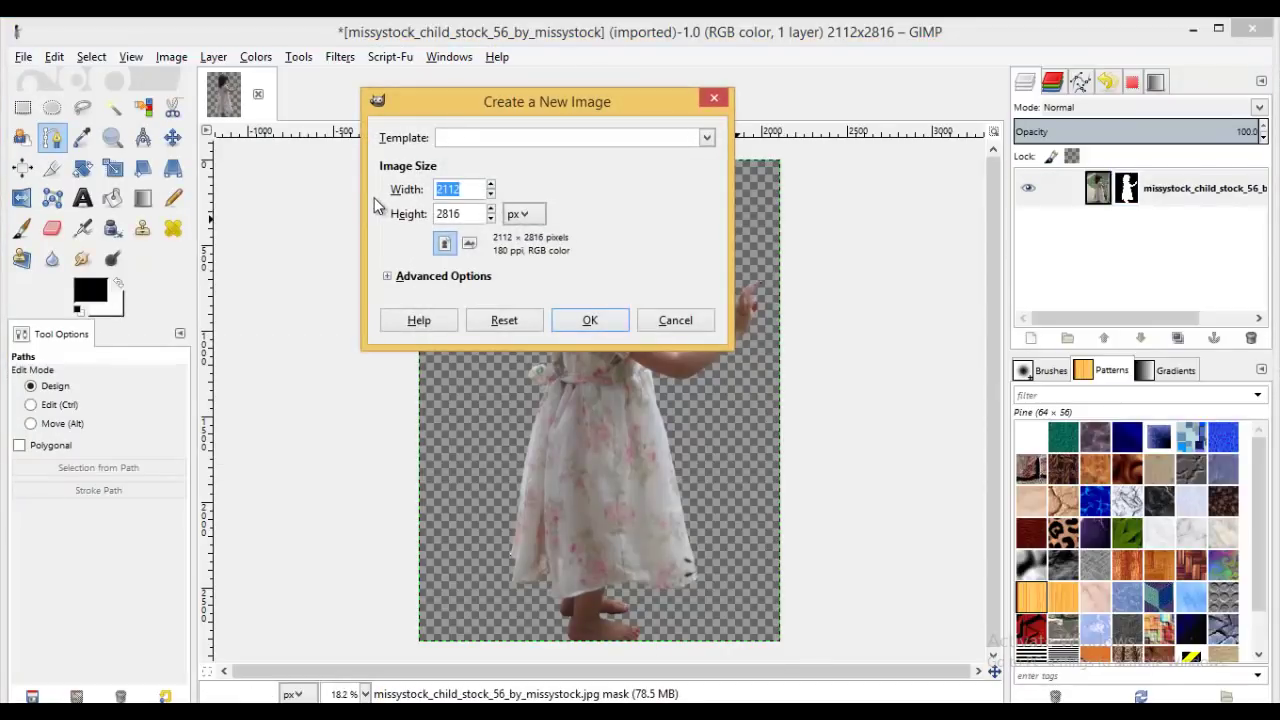
text(00)
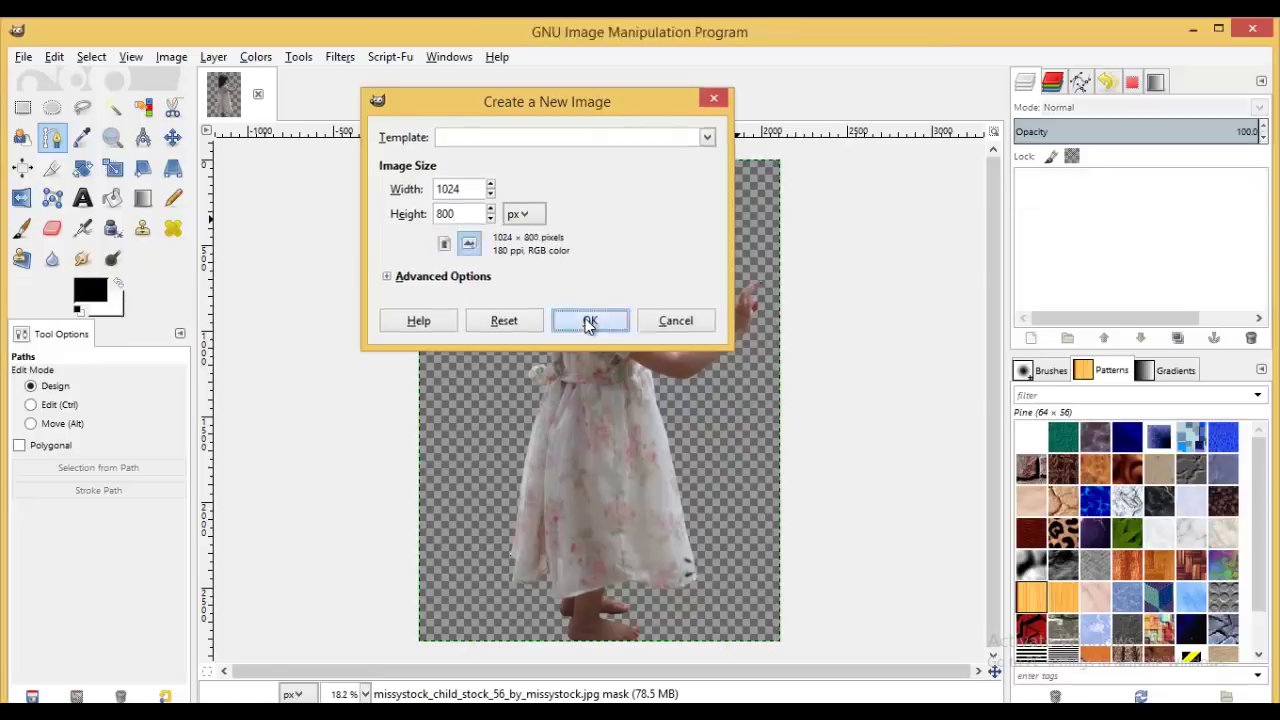
click(590, 320)
- Drag the clouds photo from the stock folder onto the new canvas as a layer
click(957, 575)
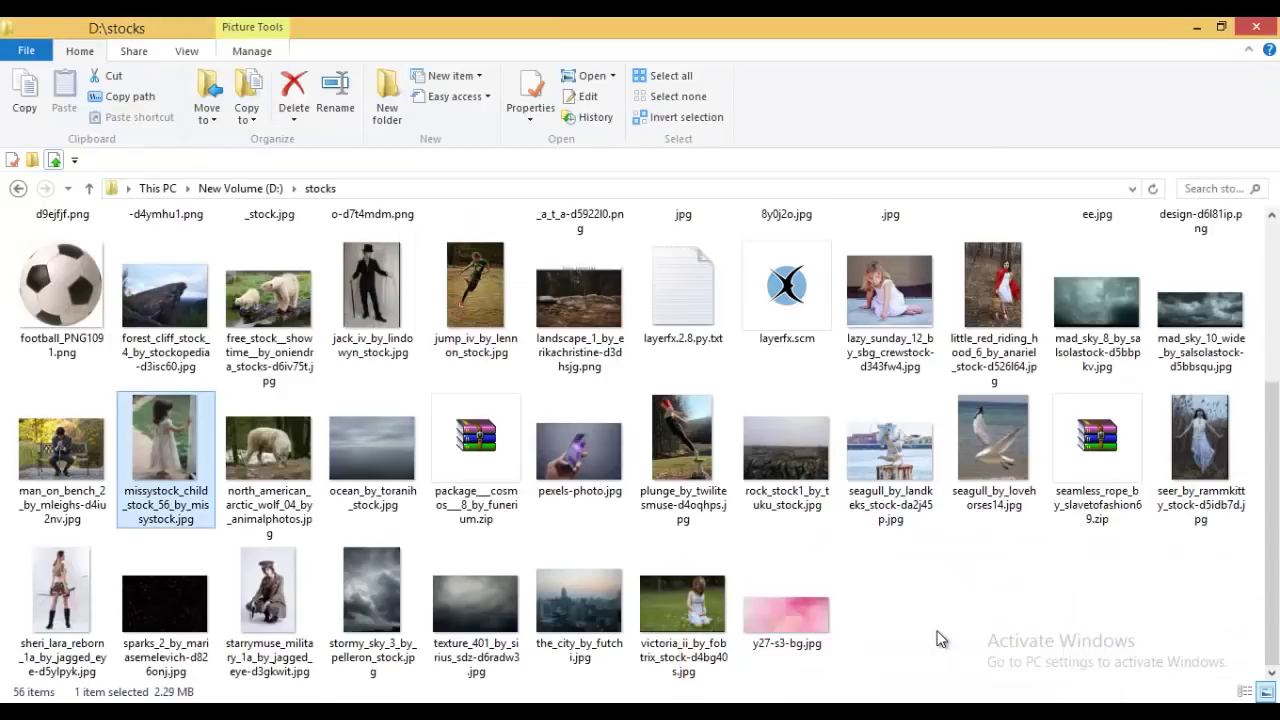
scroll(957, 623, up, 3)
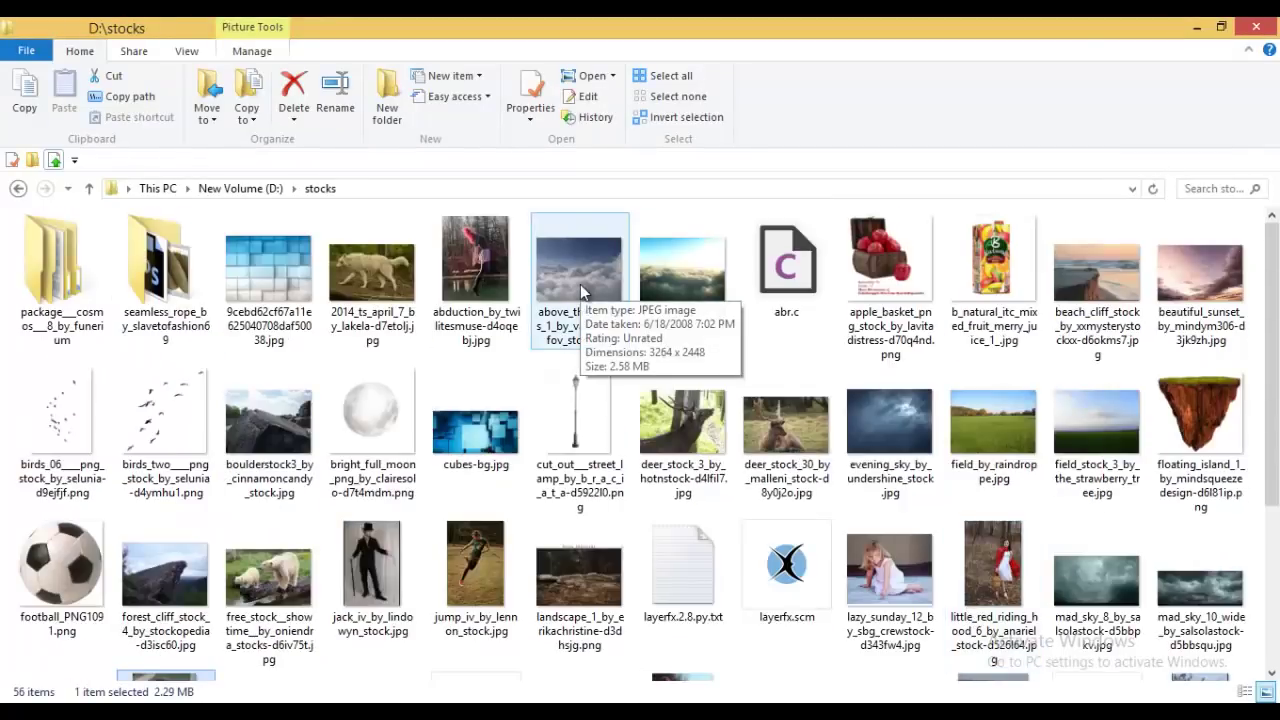
mouse_move(580, 284)
mouse_down()
mouse_move(885, 700)
mouse_move(617, 437)
mouse_up()
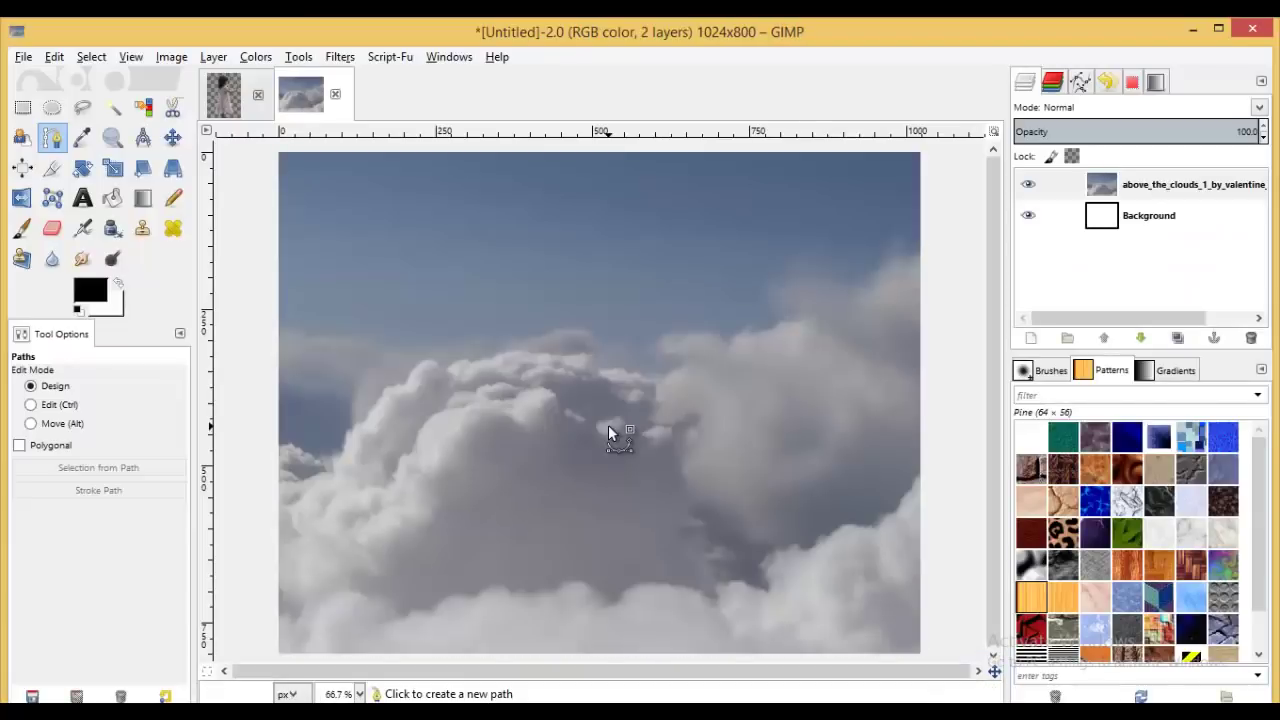
- Scale the clouds layer to 1552x1176 and fit the whole image in the window
key(shift+s)
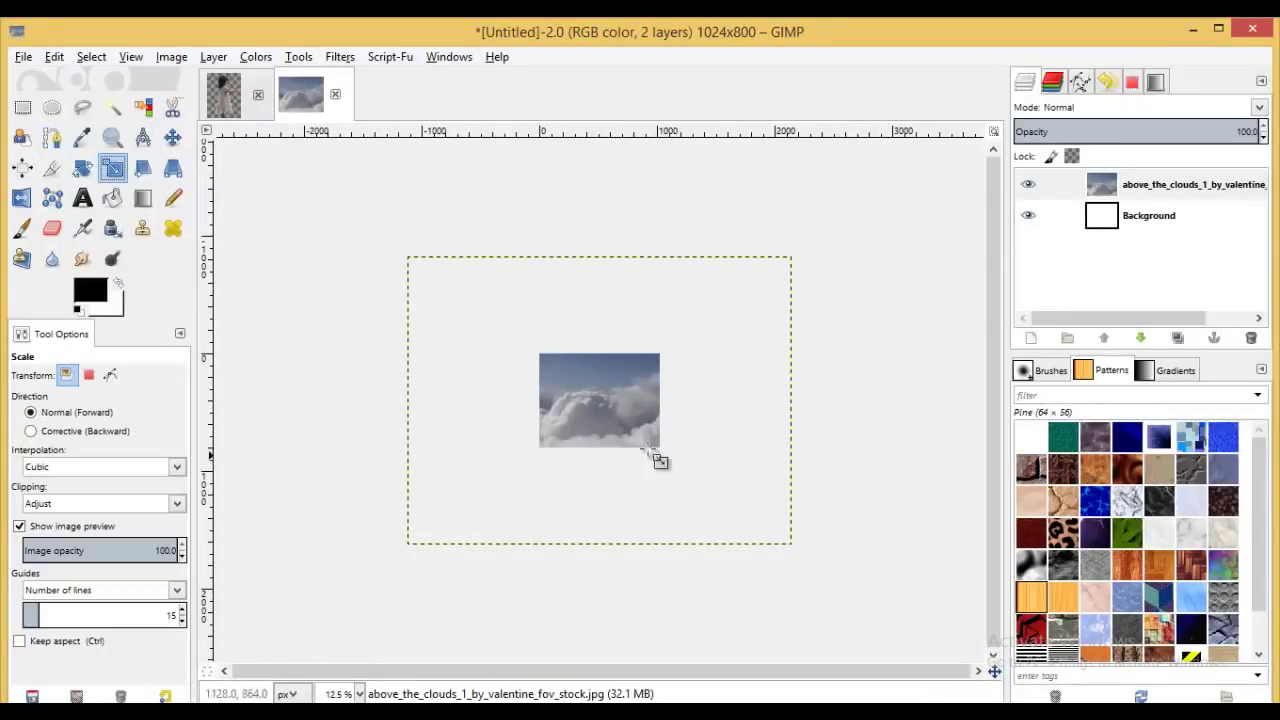
click(655, 460)
drag(657, 459, 637, 437)
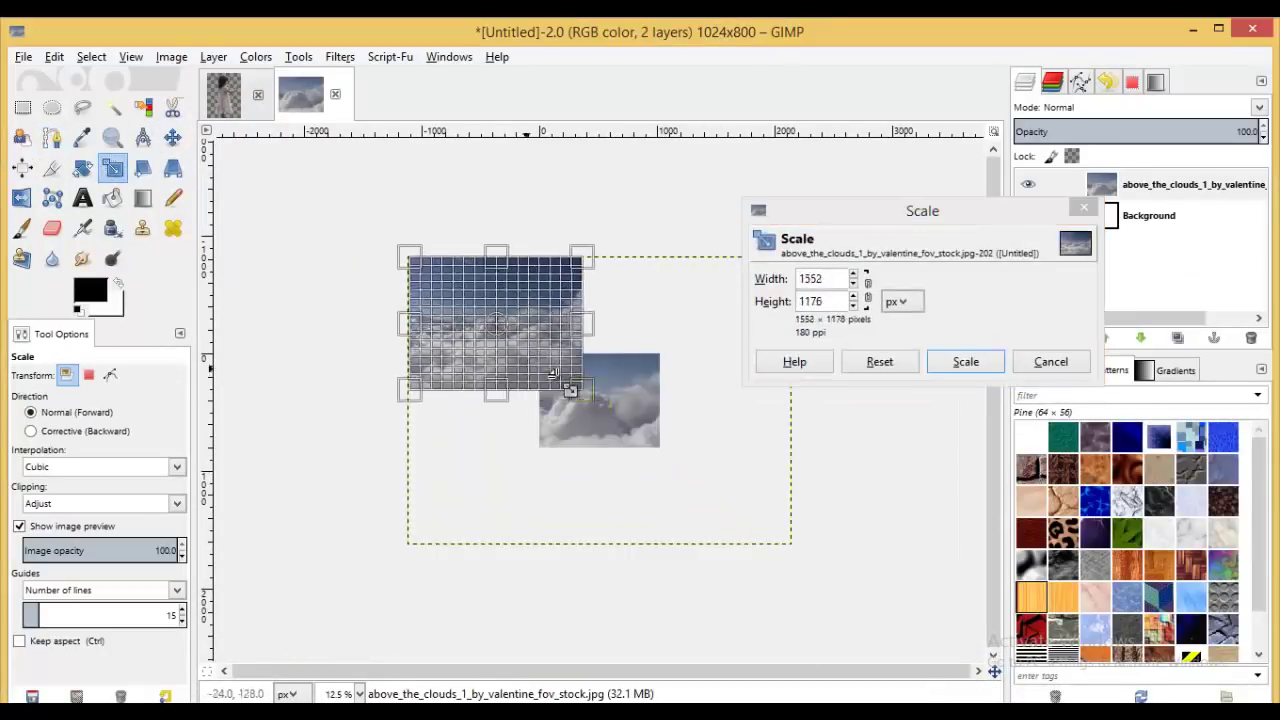
key(Return)
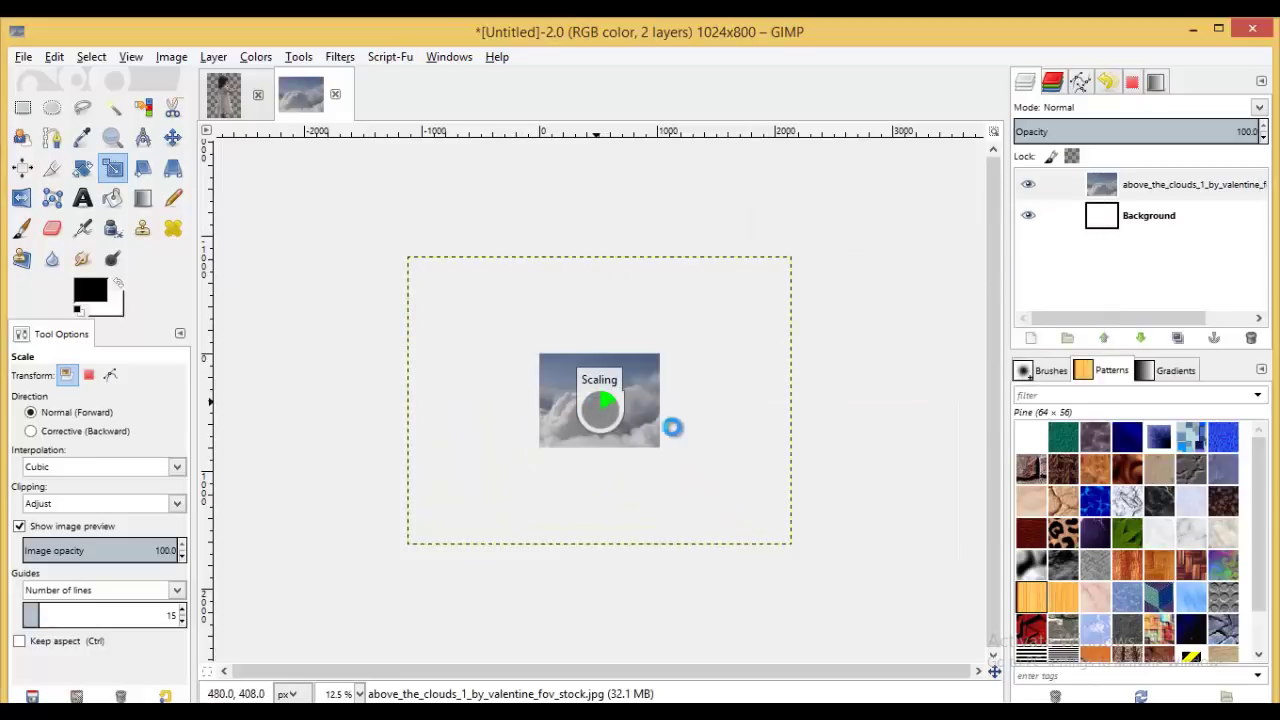
key(shift+ctrl+j)
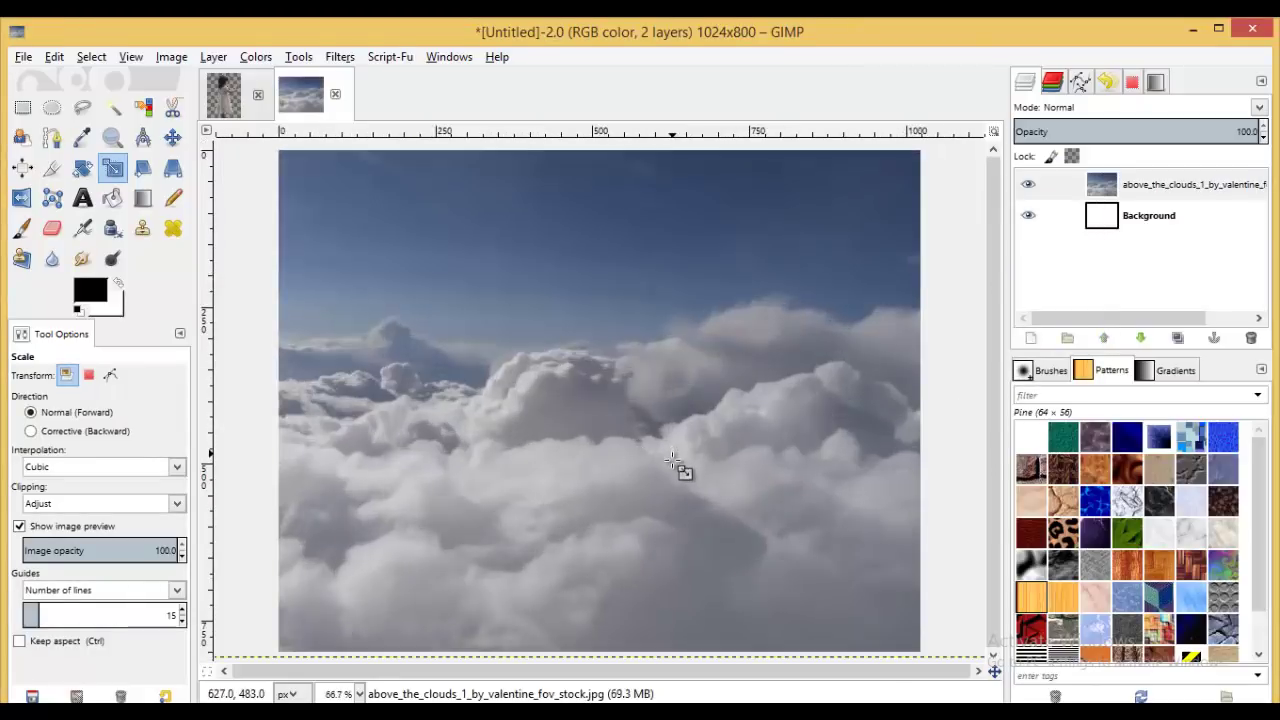
click(990, 615)
click(172, 137)
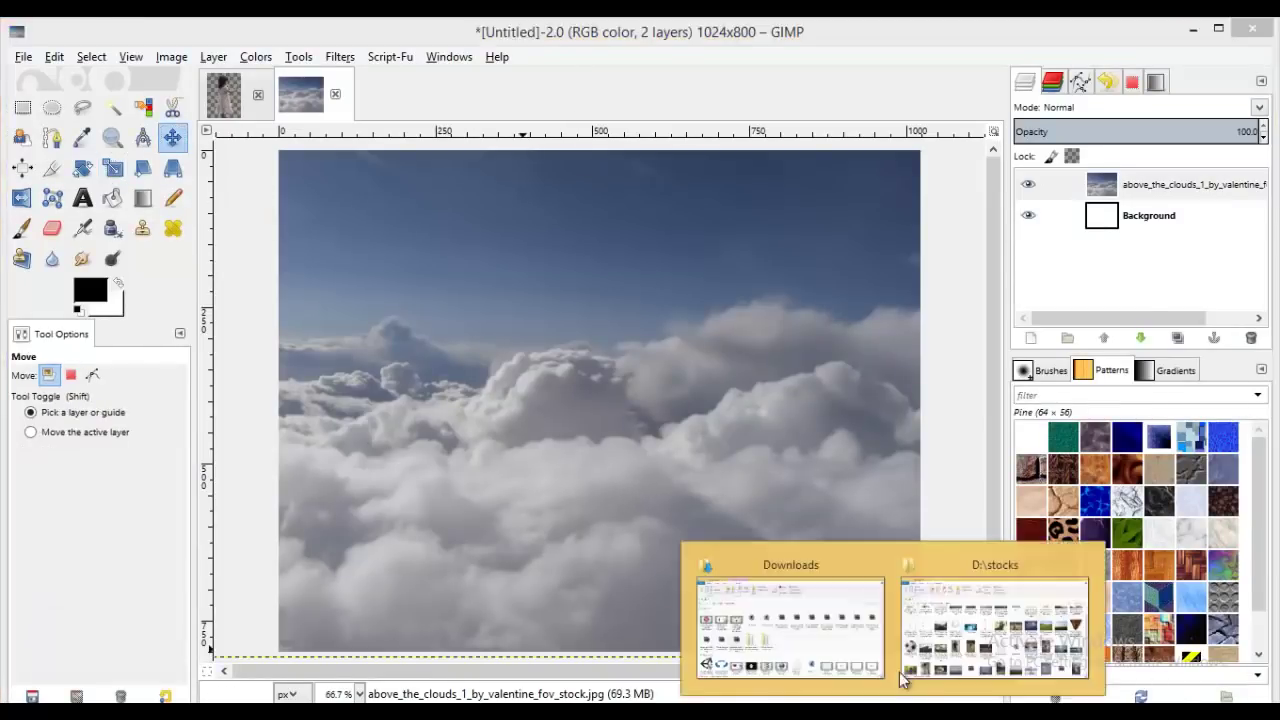
- Drop the forest_cliff photo onto the canvas as a new top layer
click(1000, 620)
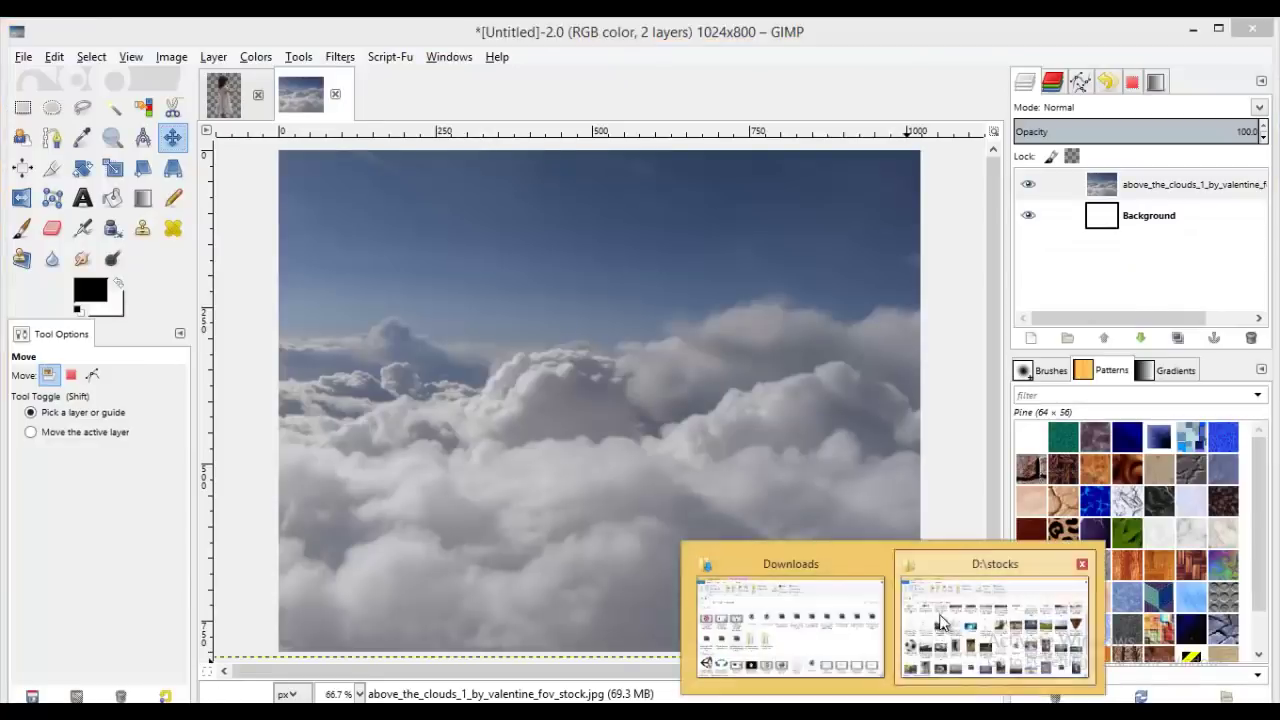
click(990, 620)
mouse_move(165, 500)
mouse_down()
mouse_move(499, 614)
mouse_move(329, 155)
mouse_up()
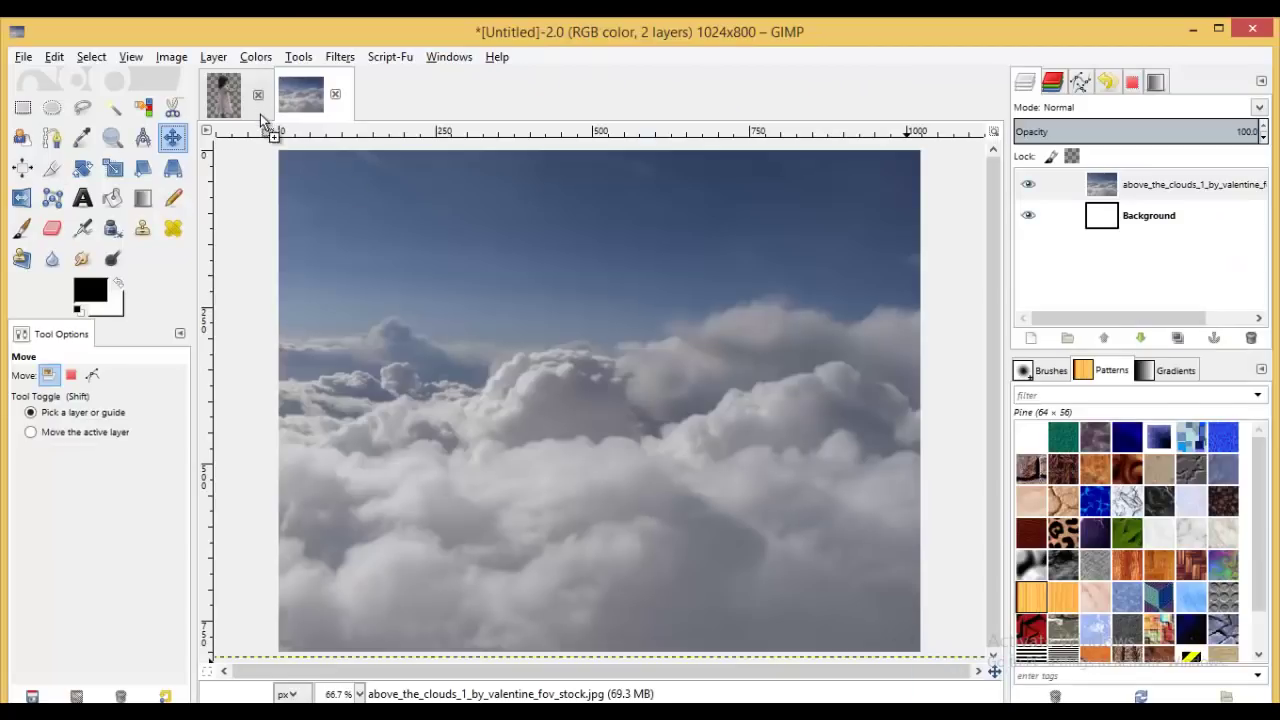
drag(260, 114, 623, 431)
key(minus)
key(minus)
key(minus)
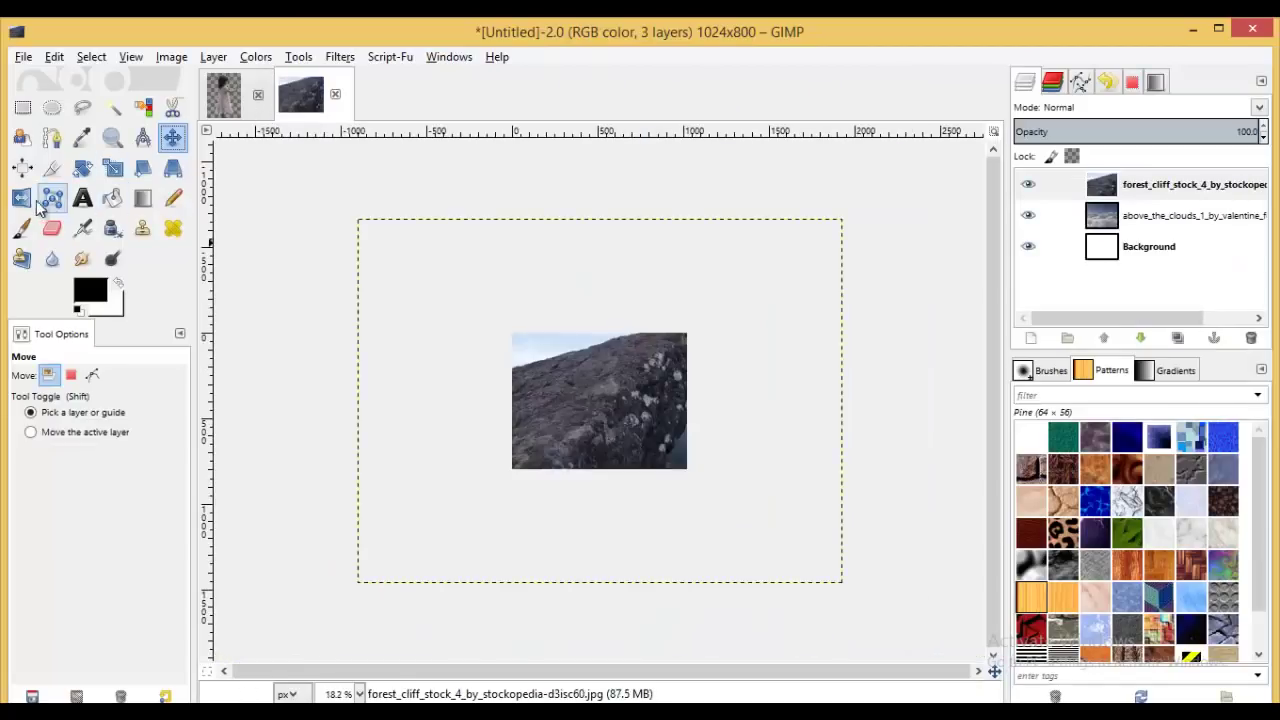
- Scale the cliff layer to 1391x1001, centre it, then shift it up and right
key(shift+s)
click(600, 400)
mouse_move(830, 605)
mouse_down()
mouse_move(651, 434)
mouse_move(583, 390)
mouse_up()
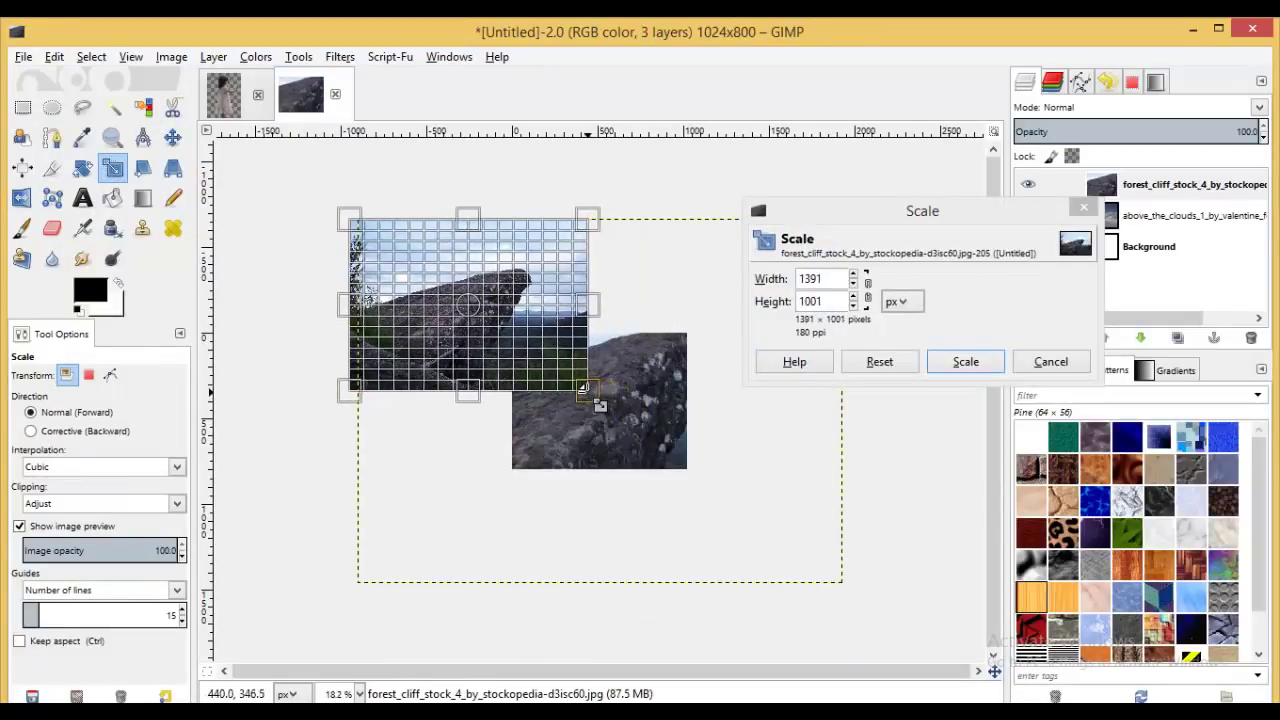
drag(470, 306, 590, 440)
key(Return)
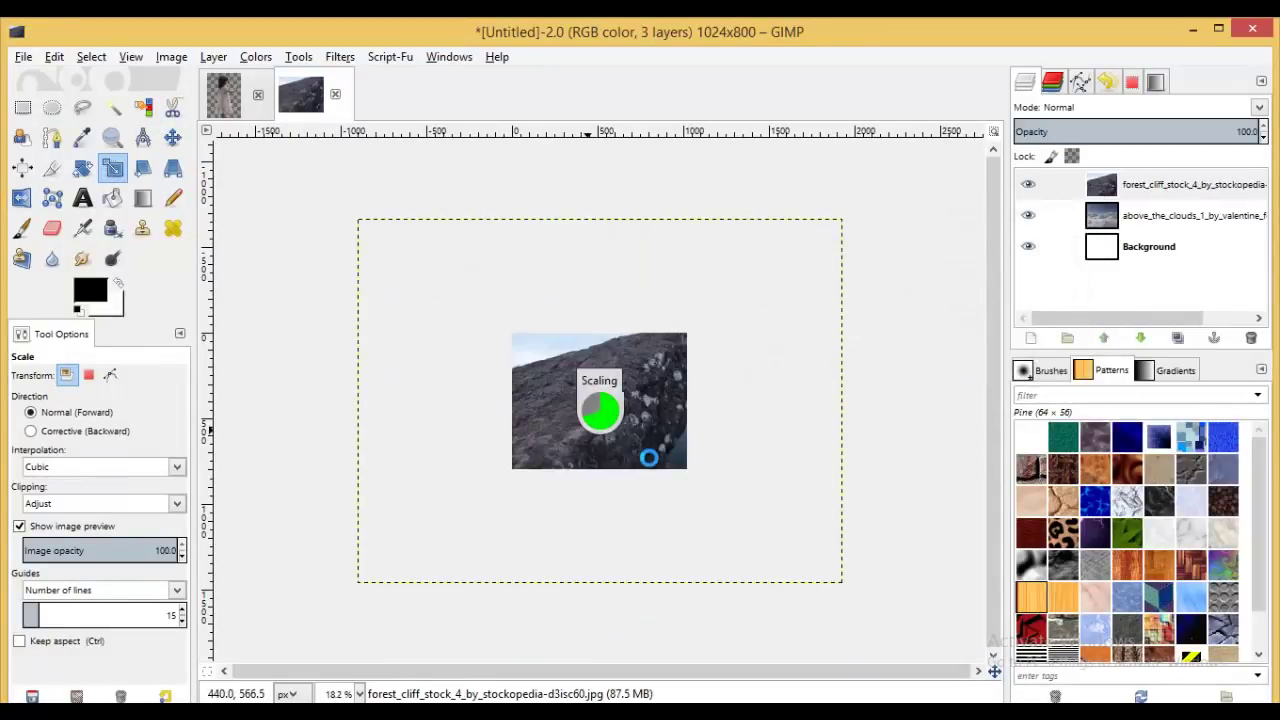
key(plus)
key(plus)
key(plus)
click(172, 137)
drag(609, 476, 671, 431)
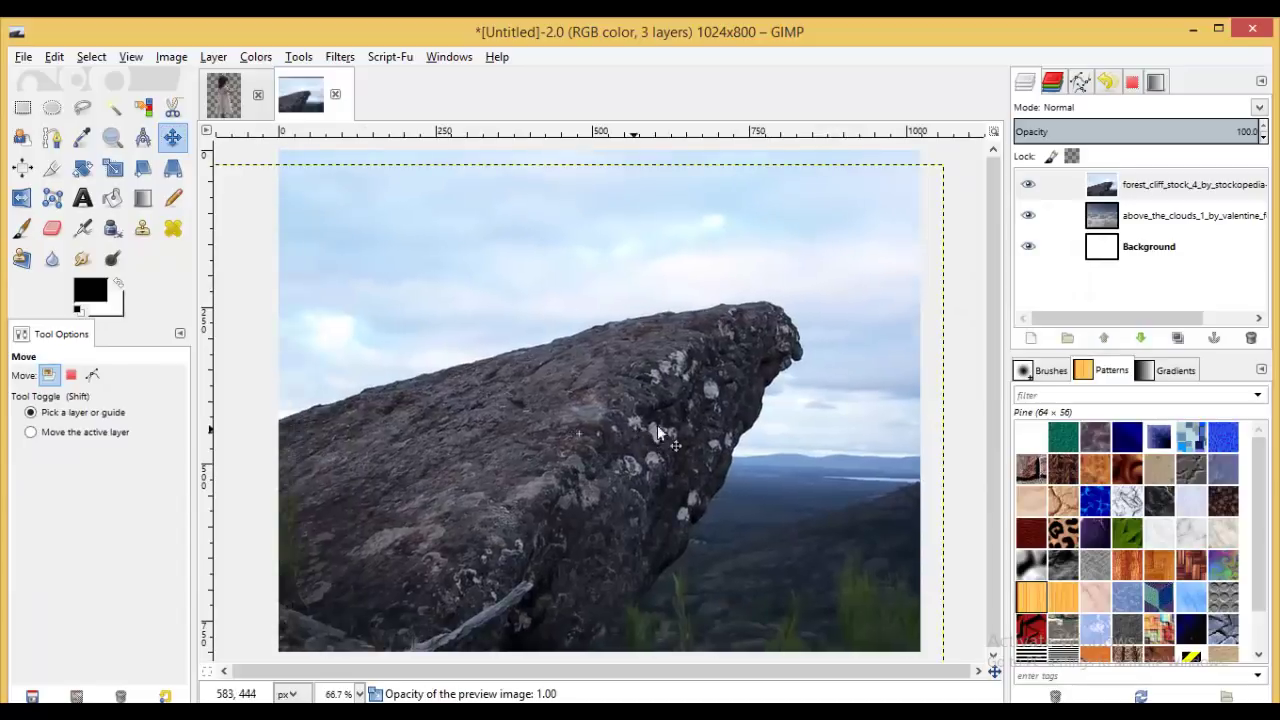
- Start a new path at the left end of the cliff's top edge, zoomed to about 800%
click(52, 137)
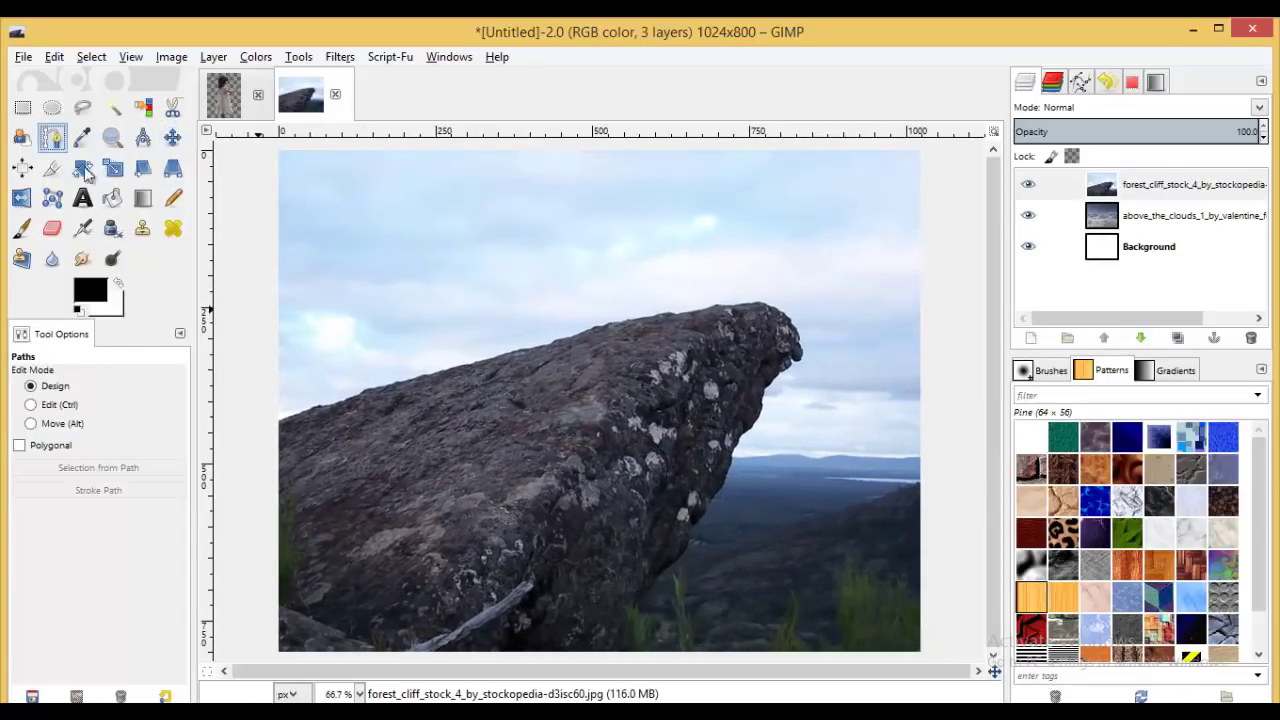
key(plus)
key(plus)
key(plus)
key(plus)
key(plus)
key(minus)
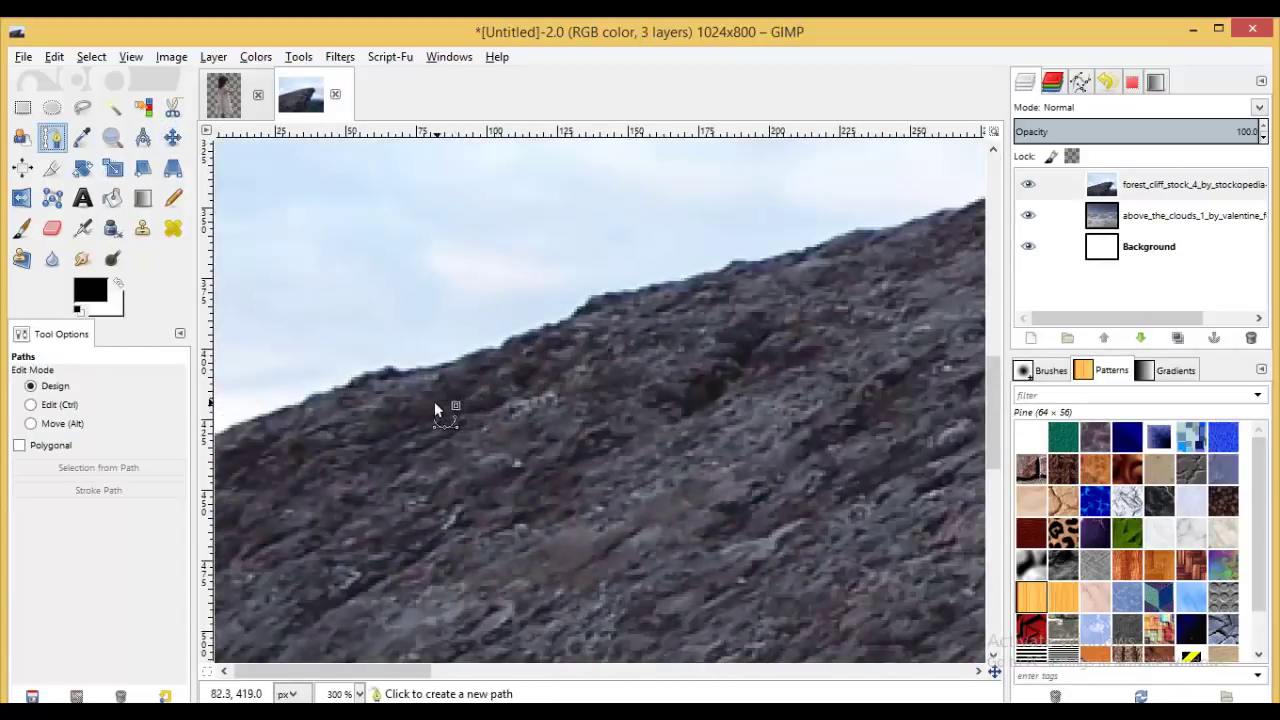
scroll(505, 412, up, 5)
click(322, 606)
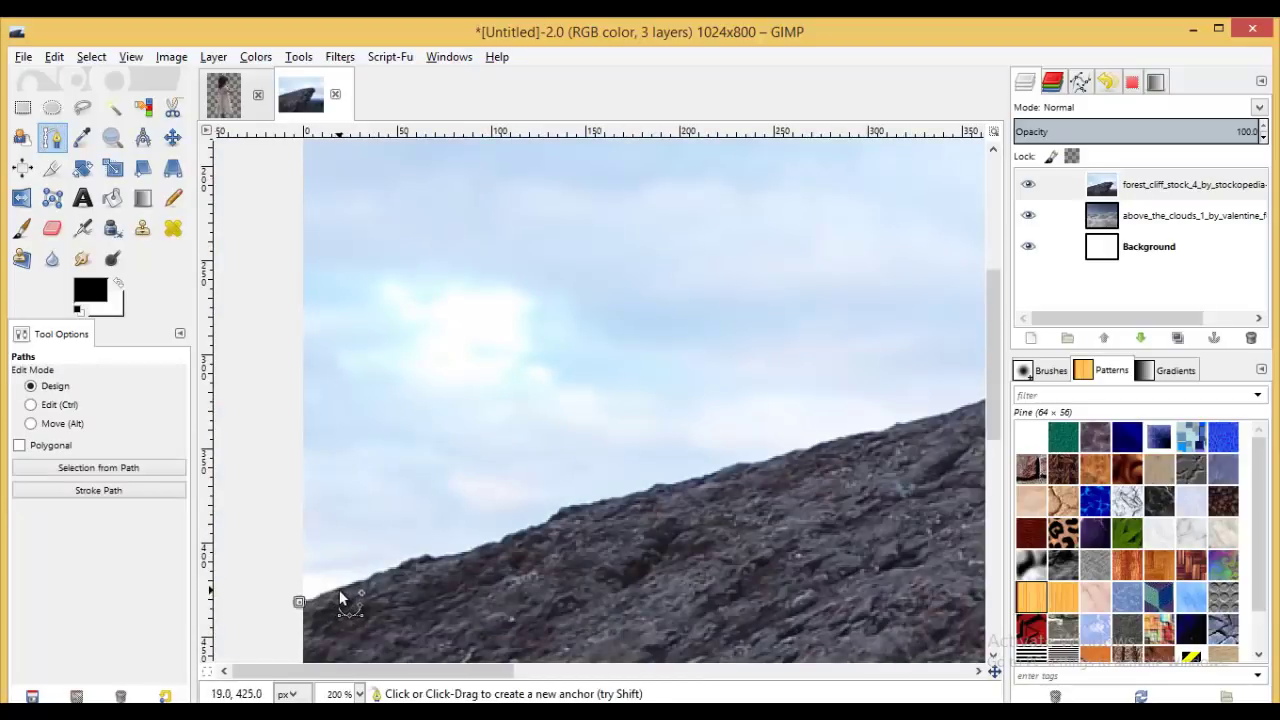
key(plus)
key(plus)
key(plus)
click(283, 586)
click(421, 537)
drag(481, 506, 502, 502)
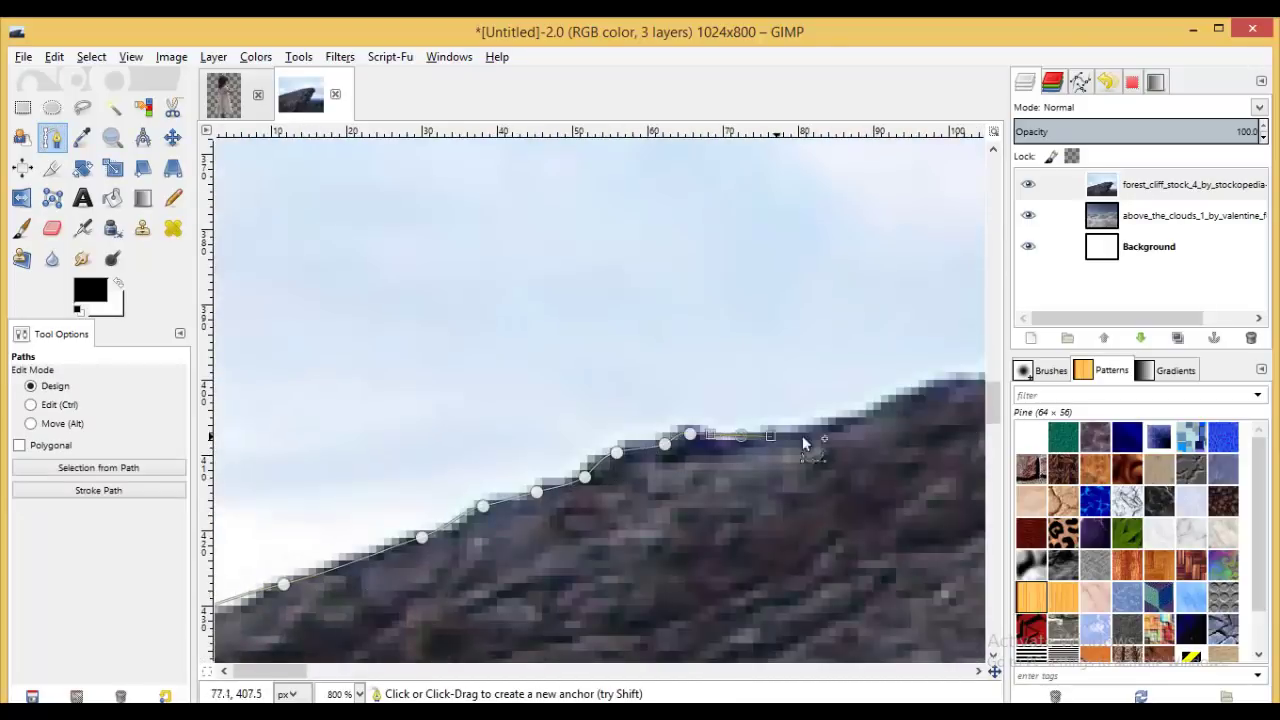
- Continue the path rightward along the cliff's upper edge with six more anchors
scroll(805, 443, right, 5)
scroll(716, 385, right, 10)
click(371, 466)
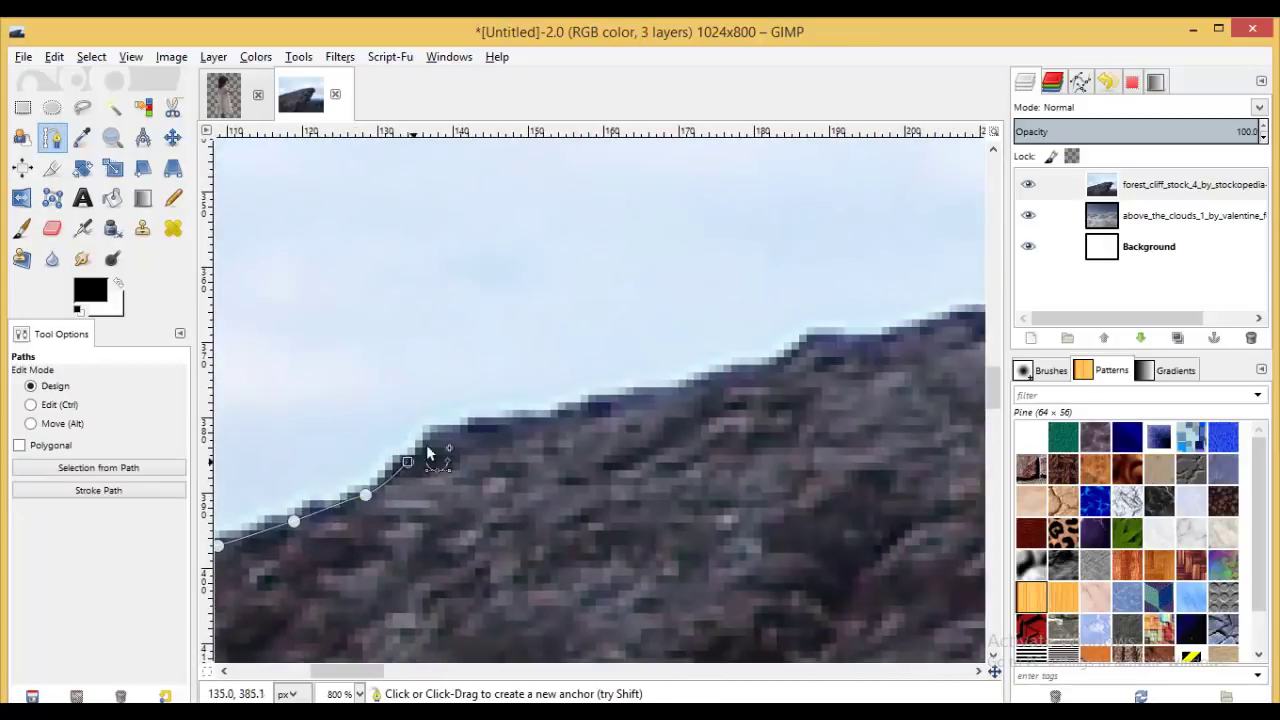
click(463, 434)
click(571, 411)
click(645, 390)
scroll(559, 463, right, 2)
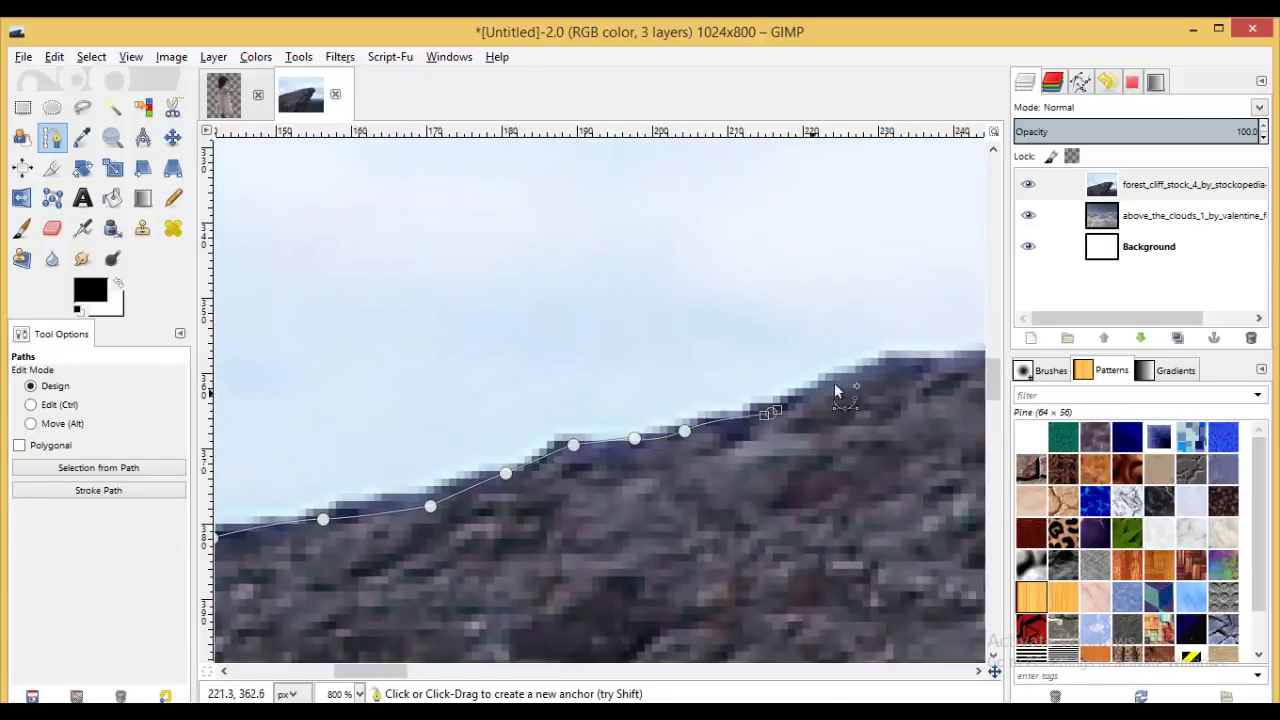
click(830, 386)
click(902, 358)
scroll(902, 360, right, 8)
scroll(902, 360, up, 1)
scroll(689, 385, right, 4)
- Extend the path further right and up along the rocky ridge where it meets the sky
click(431, 460)
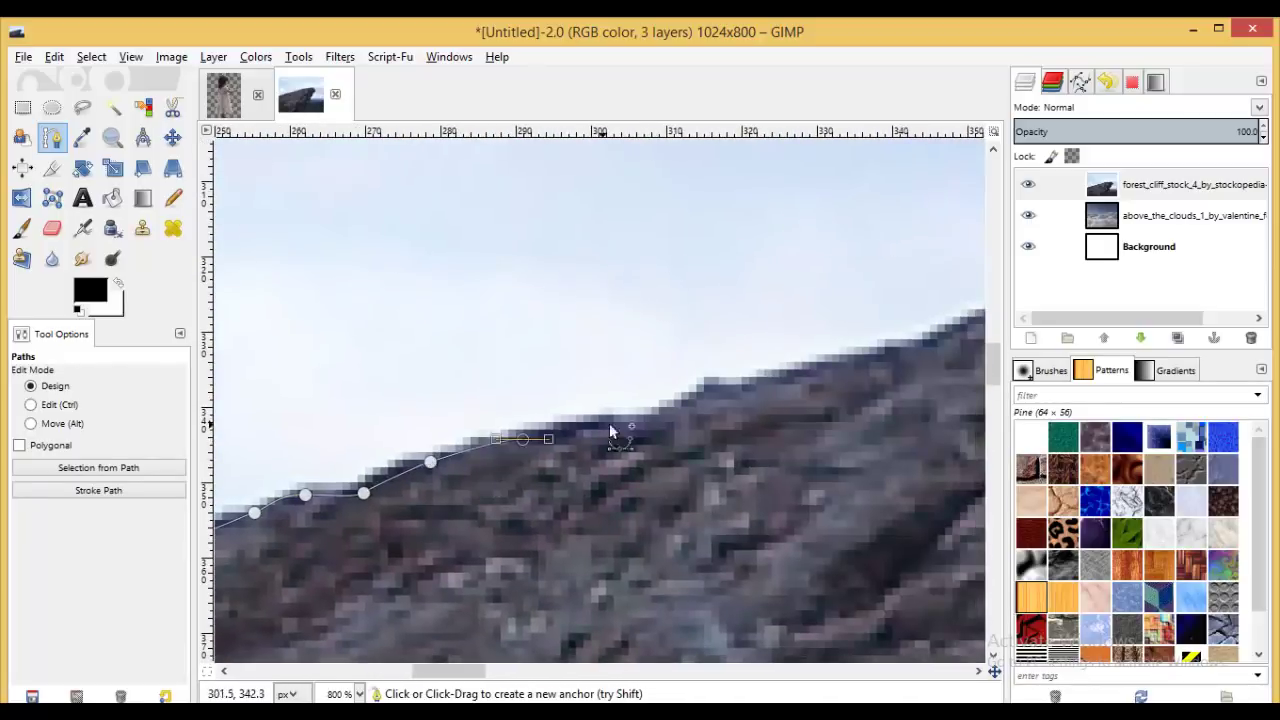
click(614, 429)
scroll(480, 489, right, 3)
click(471, 438)
click(835, 333)
scroll(590, 413, right, 6)
scroll(590, 413, up, 2)
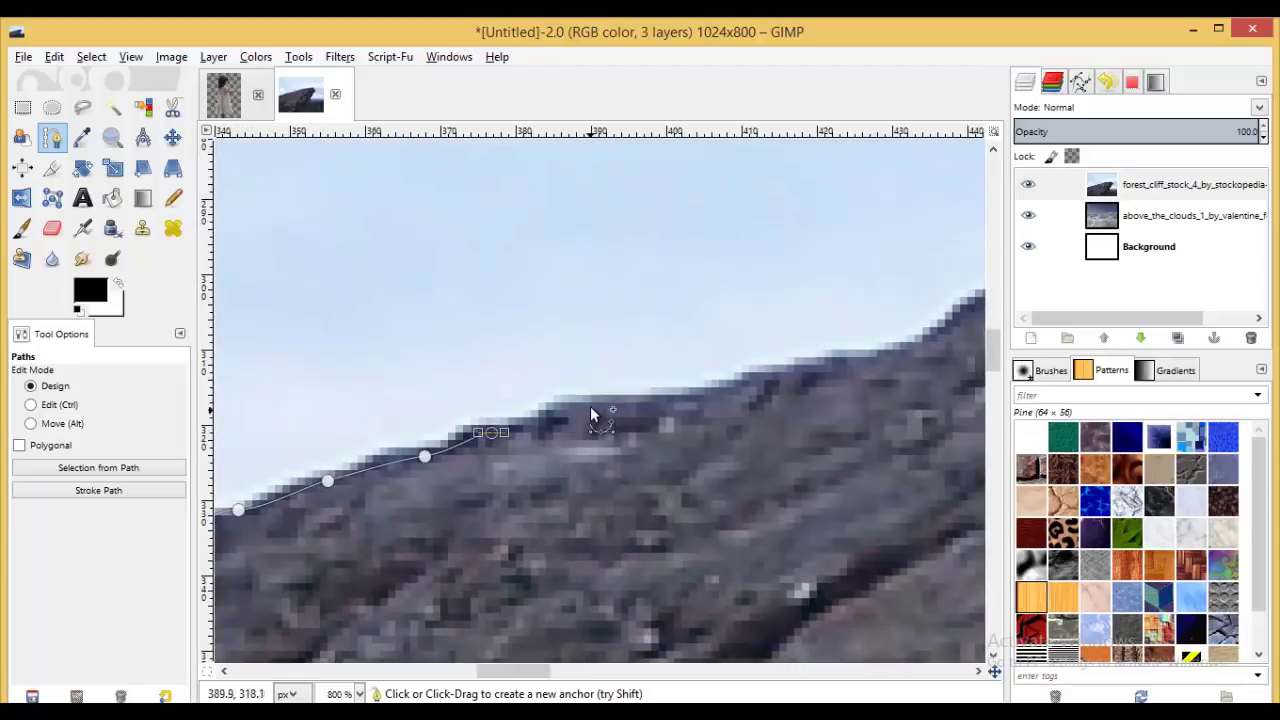
click(802, 374)
scroll(551, 468, right, 6)
scroll(551, 468, up, 2)
click(790, 402)
scroll(588, 432, right, 6)
scroll(588, 432, up, 2)
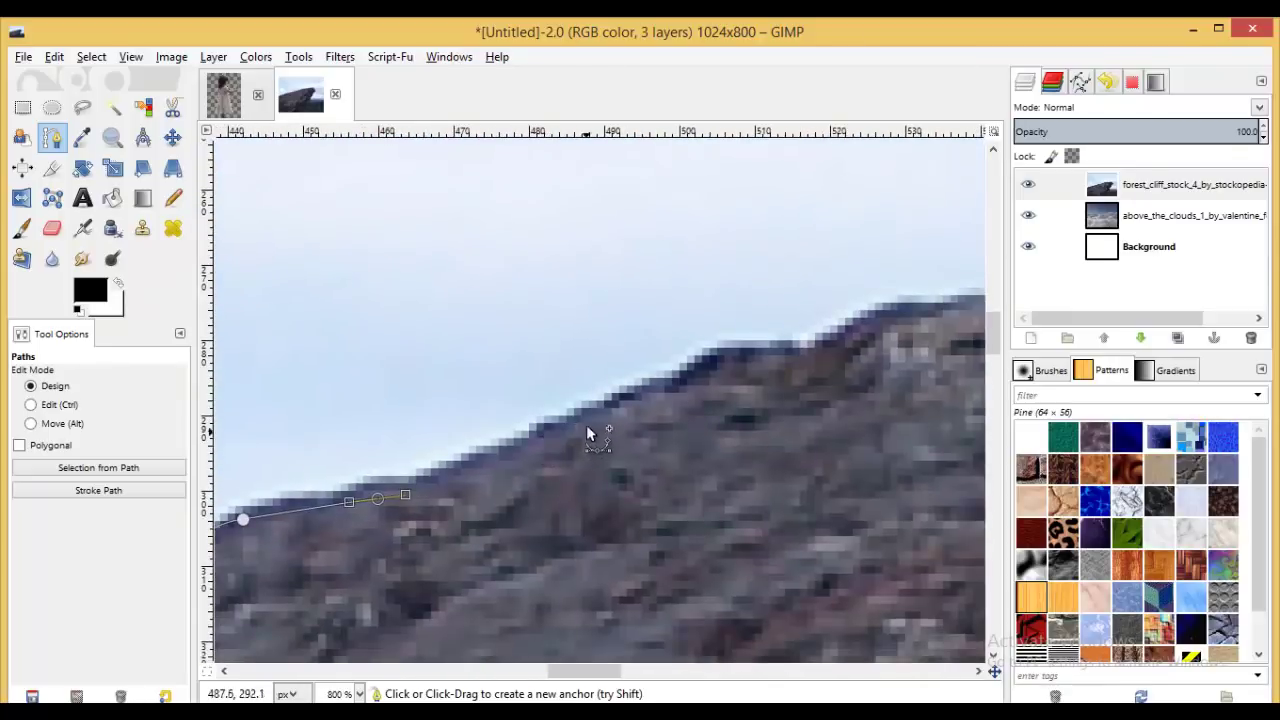
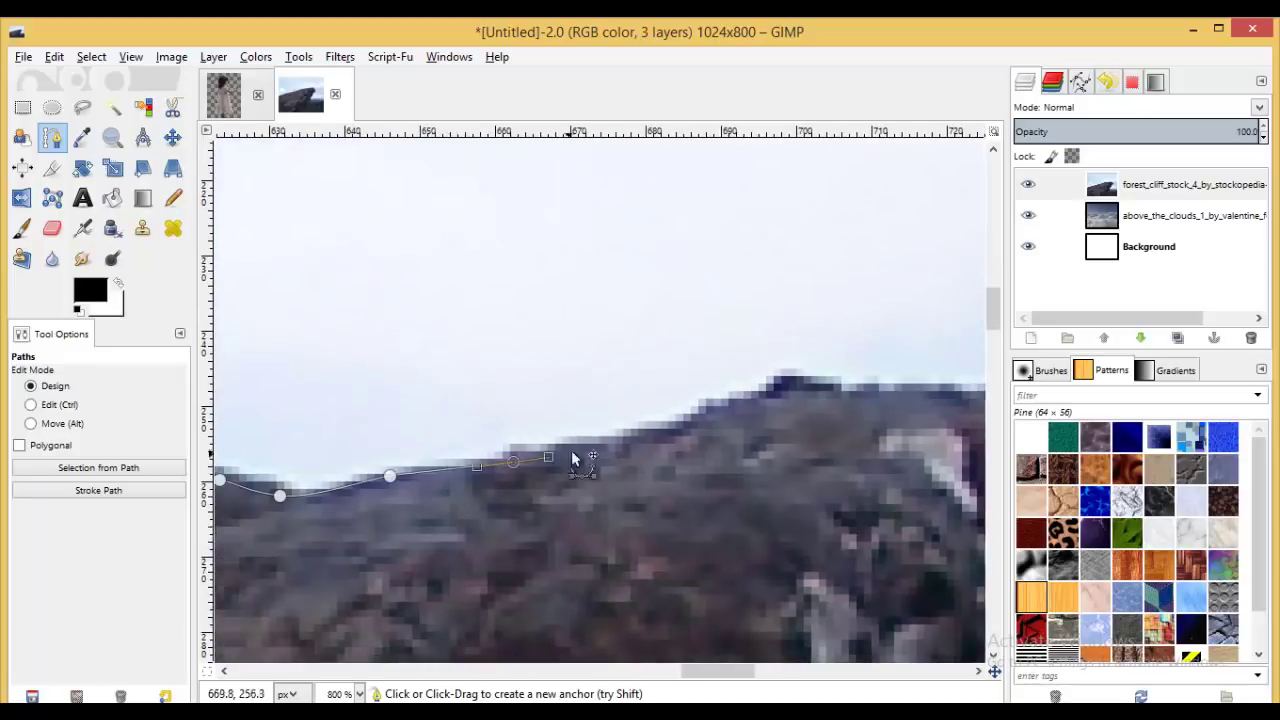
- Place four anchor points along the forest cliff's hilltop edge
click(791, 394)
scroll(600, 420, right, 6)
click(646, 403)
- Anchor the path where the rock starts descending and begin down its edge
scroll(600, 420, right, 6)
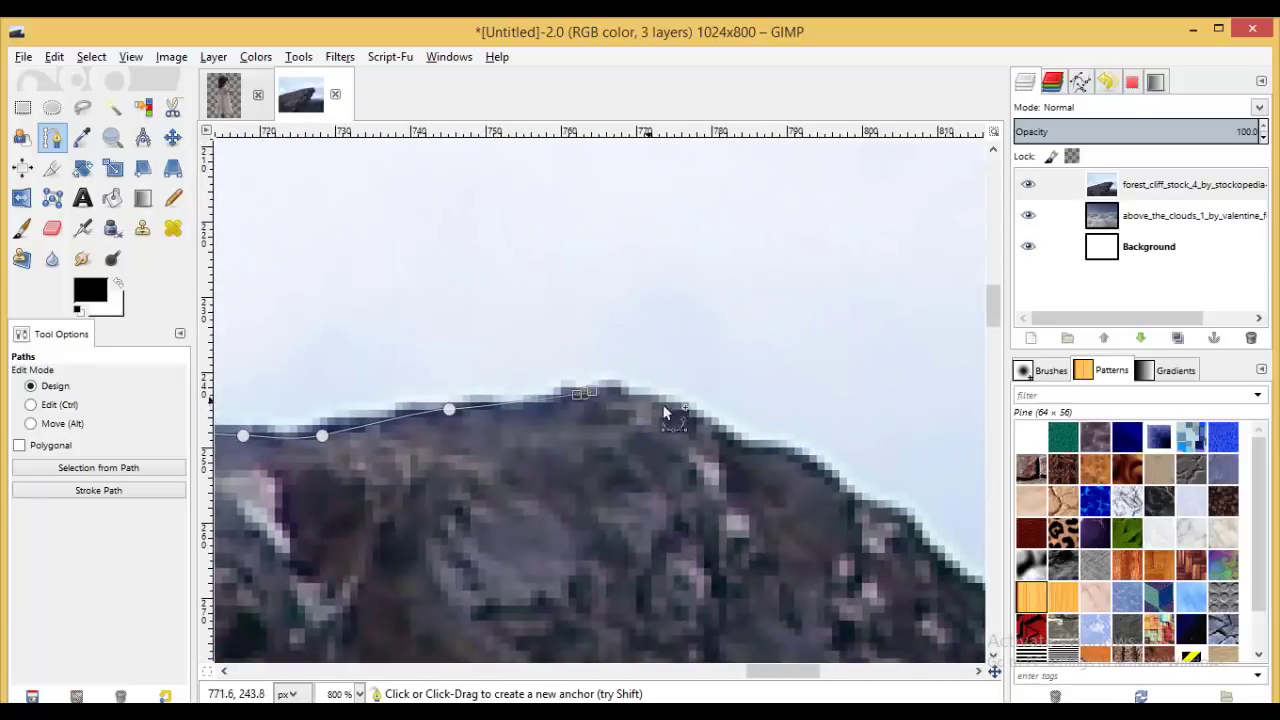
click(785, 455)
click(842, 491)
scroll(535, 368, right, 5)
scroll(535, 368, down, 2)
click(668, 453)
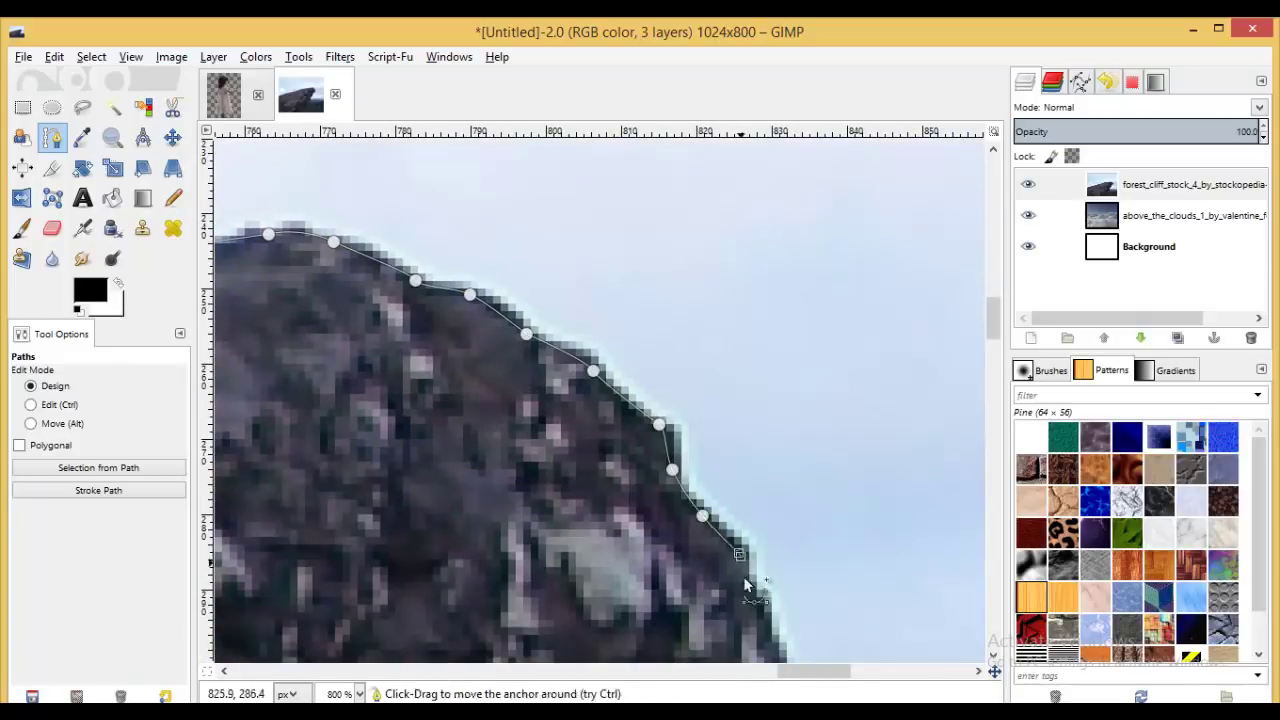
scroll(660, 430, down, 5)
click(655, 425)
scroll(655, 425, down, 3)
click(693, 369)
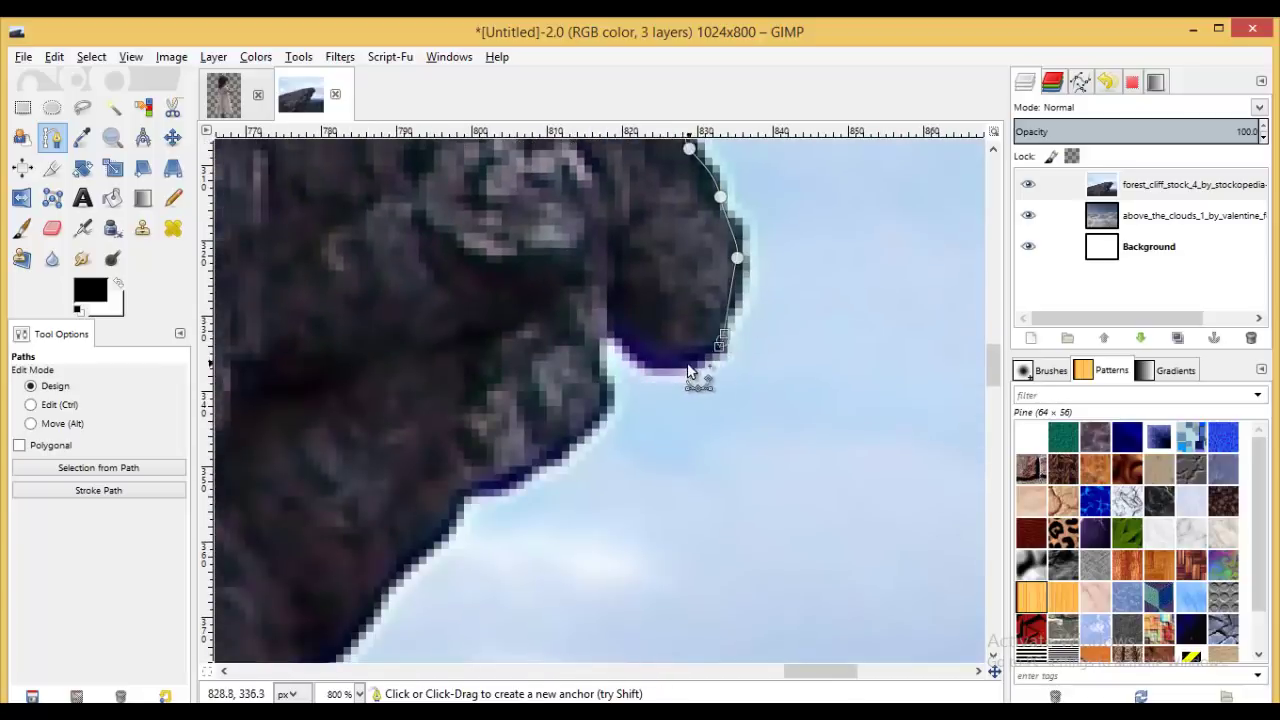
- Add five more anchors tracing further down the rock face
click(614, 373)
click(611, 423)
click(562, 458)
click(497, 491)
click(454, 542)
- Extend the path with anchors down the cliff's right-hand edge
scroll(603, 330, down, 1)
scroll(603, 330, left, 2)
click(682, 293)
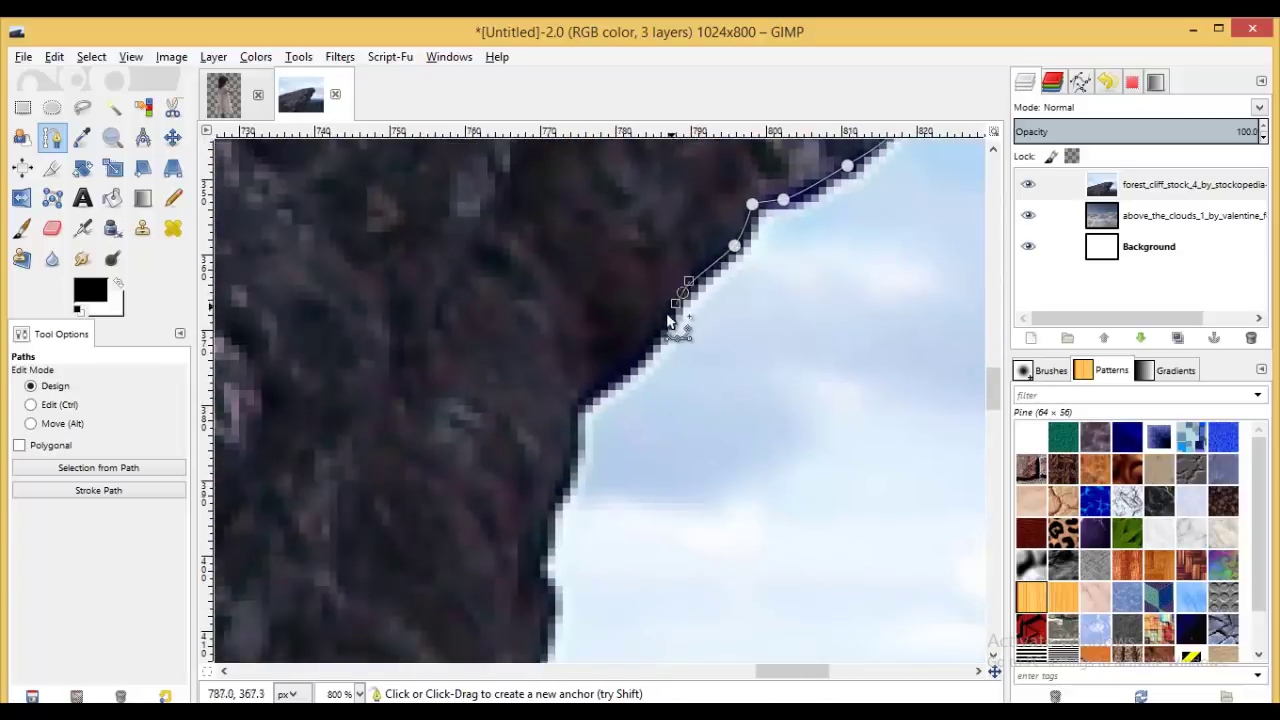
scroll(569, 431, down, 3)
click(543, 320)
scroll(537, 330, down, 2)
scroll(537, 330, left, 4)
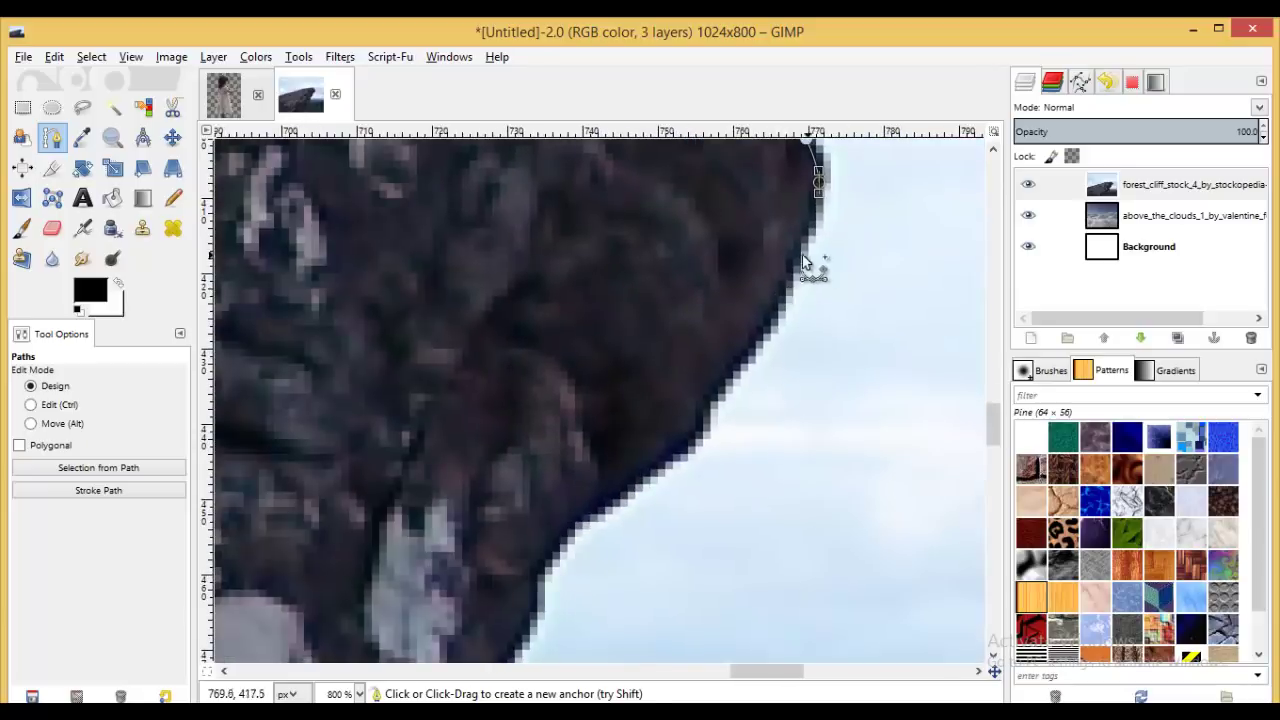
drag(738, 364, 711, 389)
- Trace the cliff outline further down toward the sea with four anchors
click(620, 523)
click(551, 586)
scroll(551, 586, down, 3)
scroll(551, 586, left, 2)
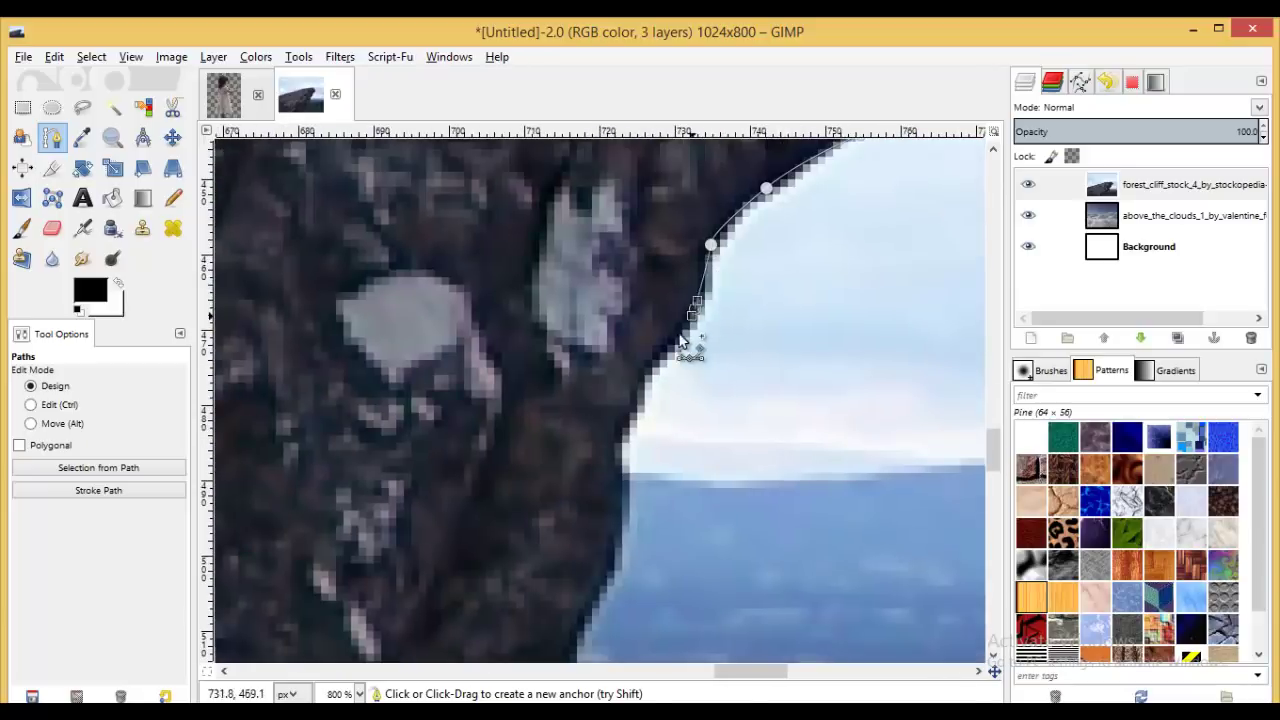
click(629, 407)
click(620, 444)
scroll(627, 477, down, 3)
scroll(627, 477, left, 2)
- Add three anchors, one curved, along the lower rock edge of the cliff
click(783, 200)
scroll(705, 446, down, 1)
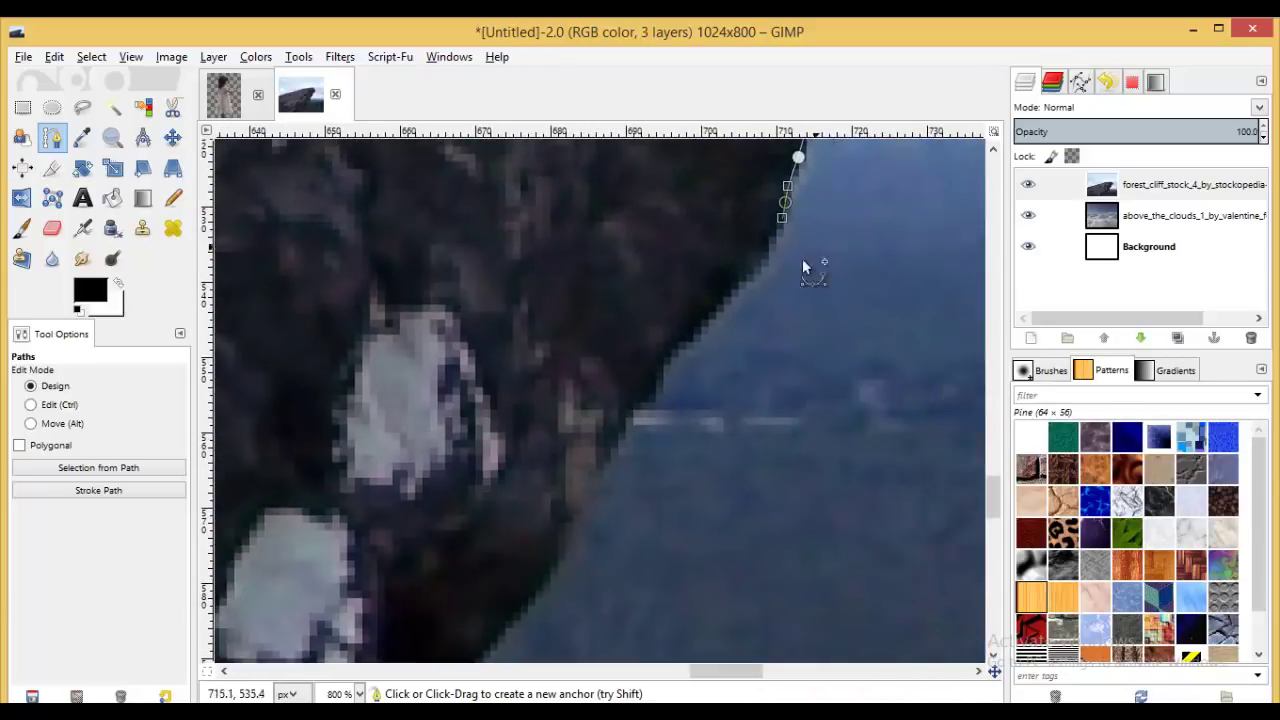
click(648, 405)
scroll(648, 405, down, 3)
scroll(700, 330, left, 2)
click(776, 262)
scroll(765, 273, down, 1)
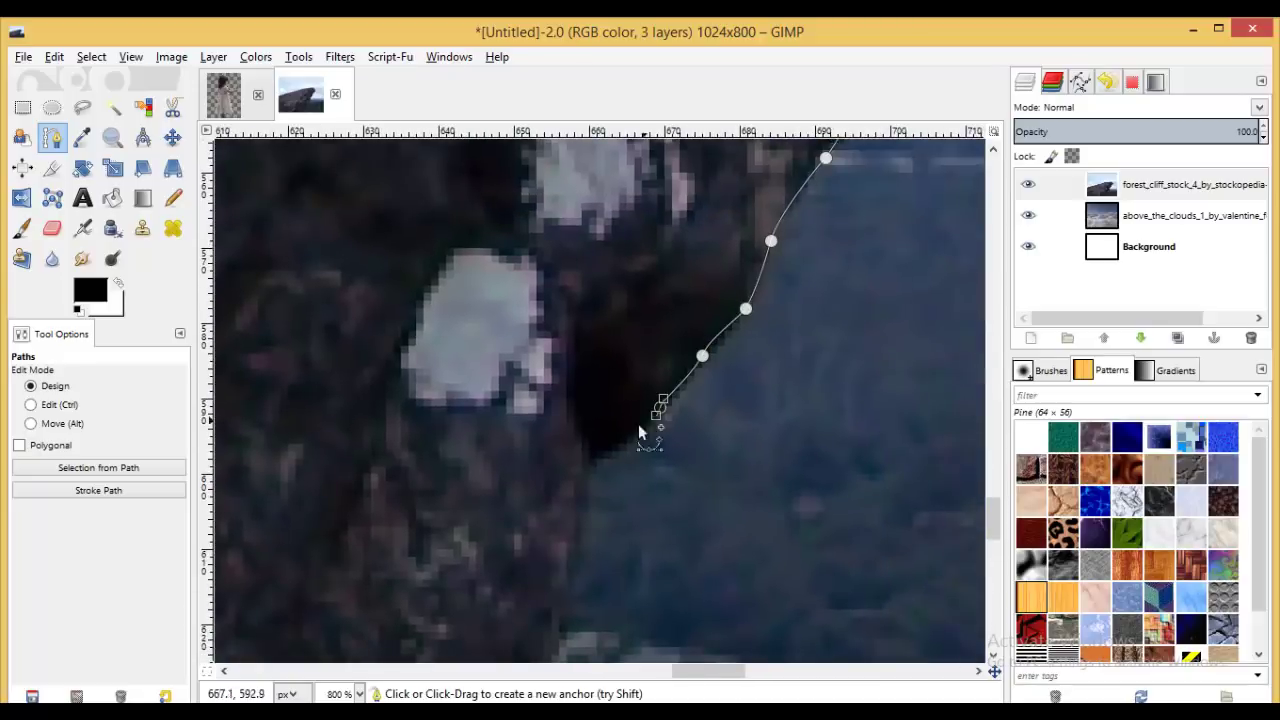
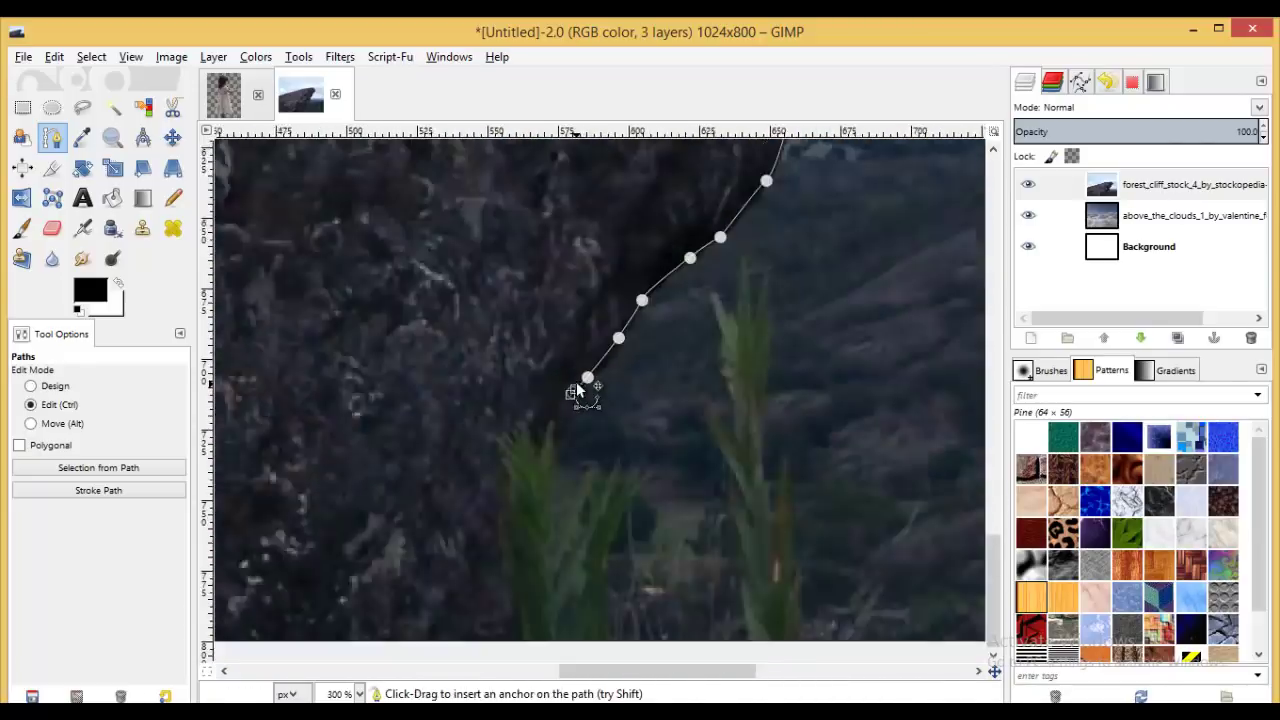
- Finish the cliff outline at its base, close the path and convert it to a selection
scroll(576, 381, down, 1)
click(563, 491)
scroll(557, 560, down, 2)
drag(565, 607, 324, 608)
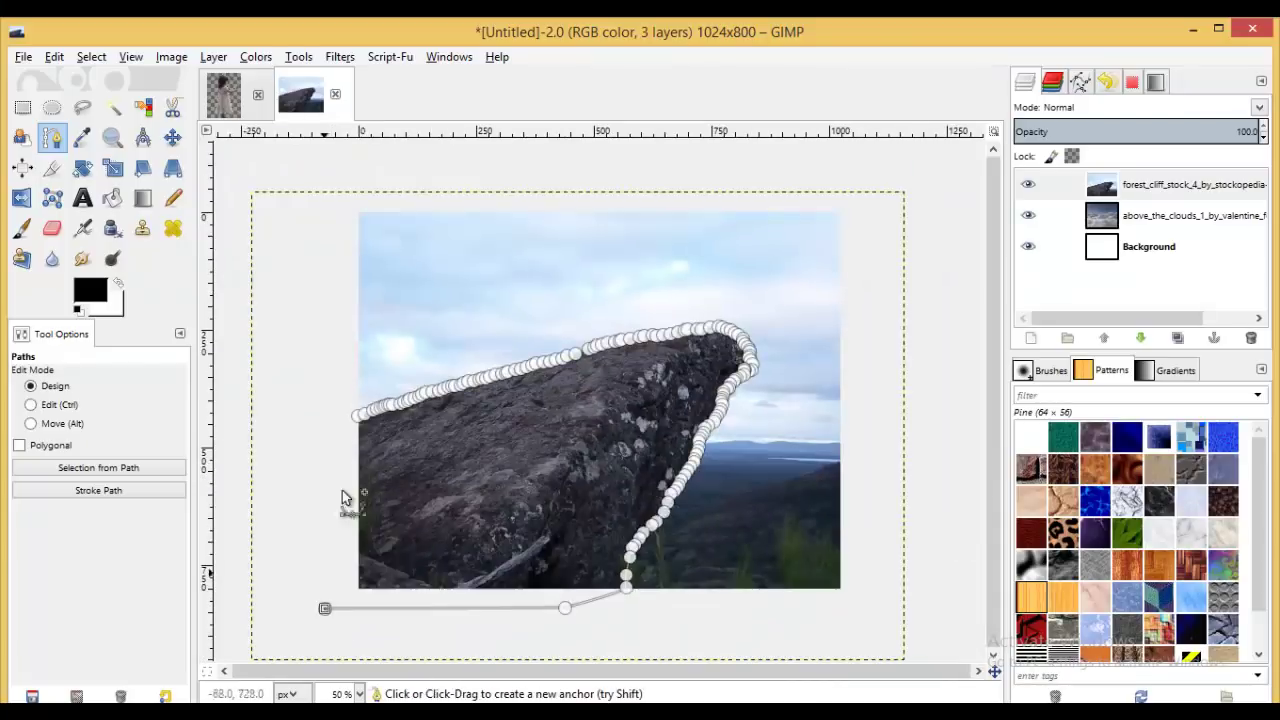
ctrl+click(357, 415)
key(shift+v)
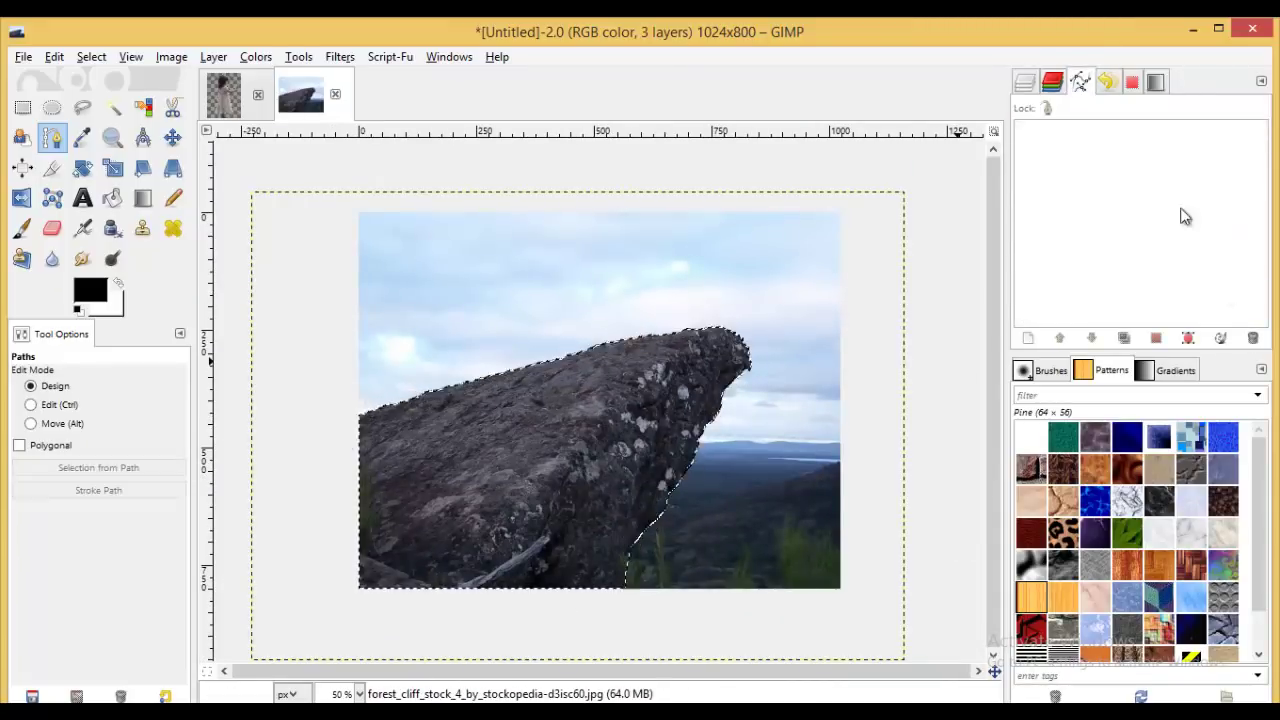
- Feather the selection by 2 px and add a rock layer mask initialised from the selection
right_click(1129, 184)
click(990, 449)
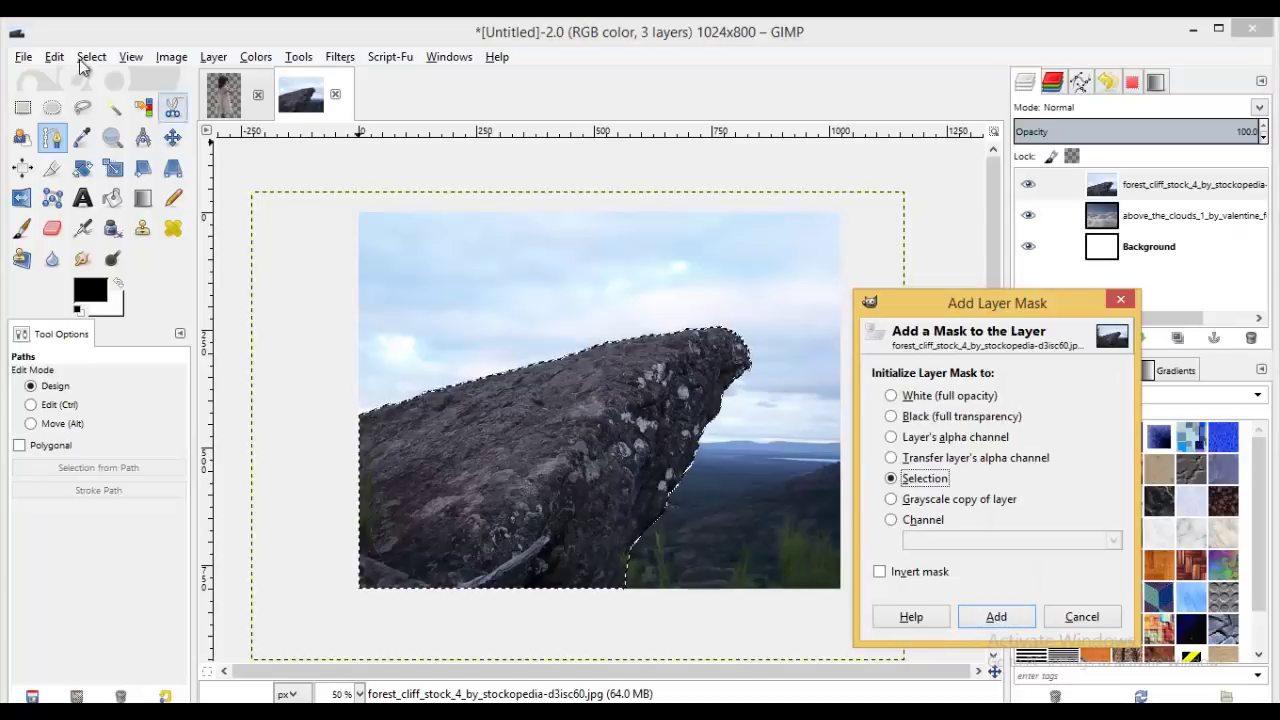
click(997, 617)
click(91, 57)
click(151, 243)
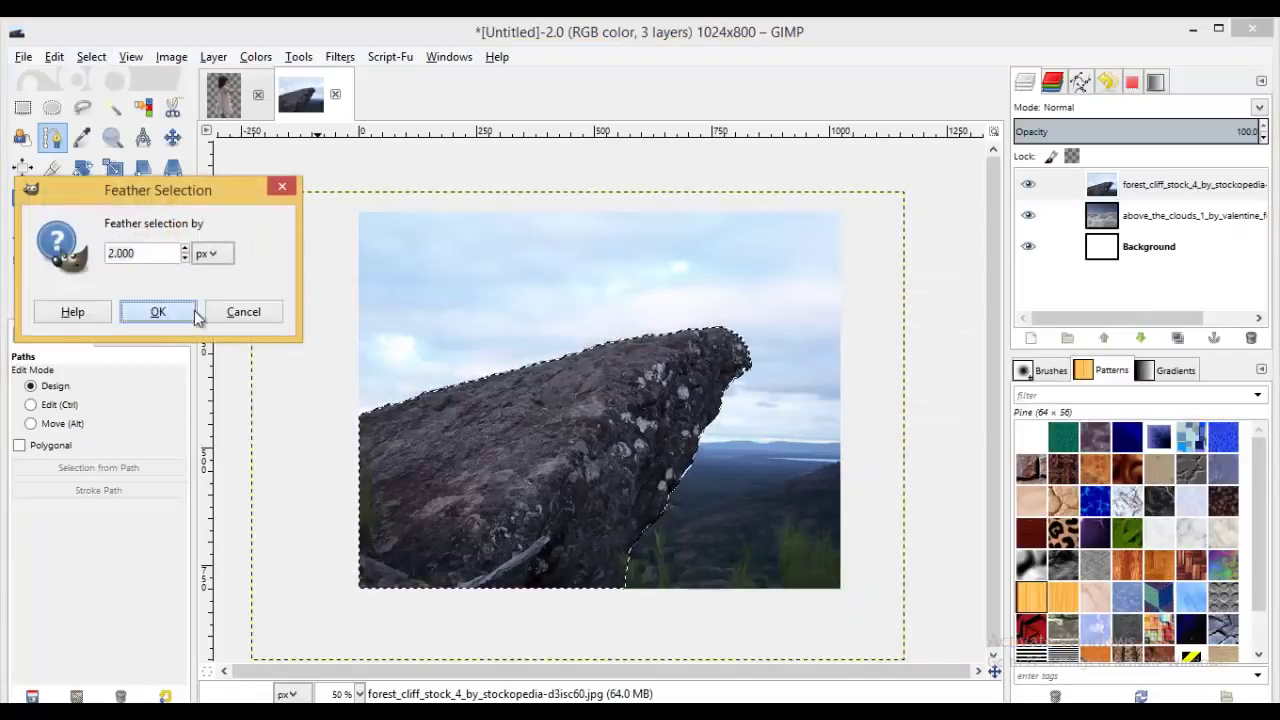
click(194, 313)
right_click(1129, 186)
click(990, 449)
click(1012, 612)
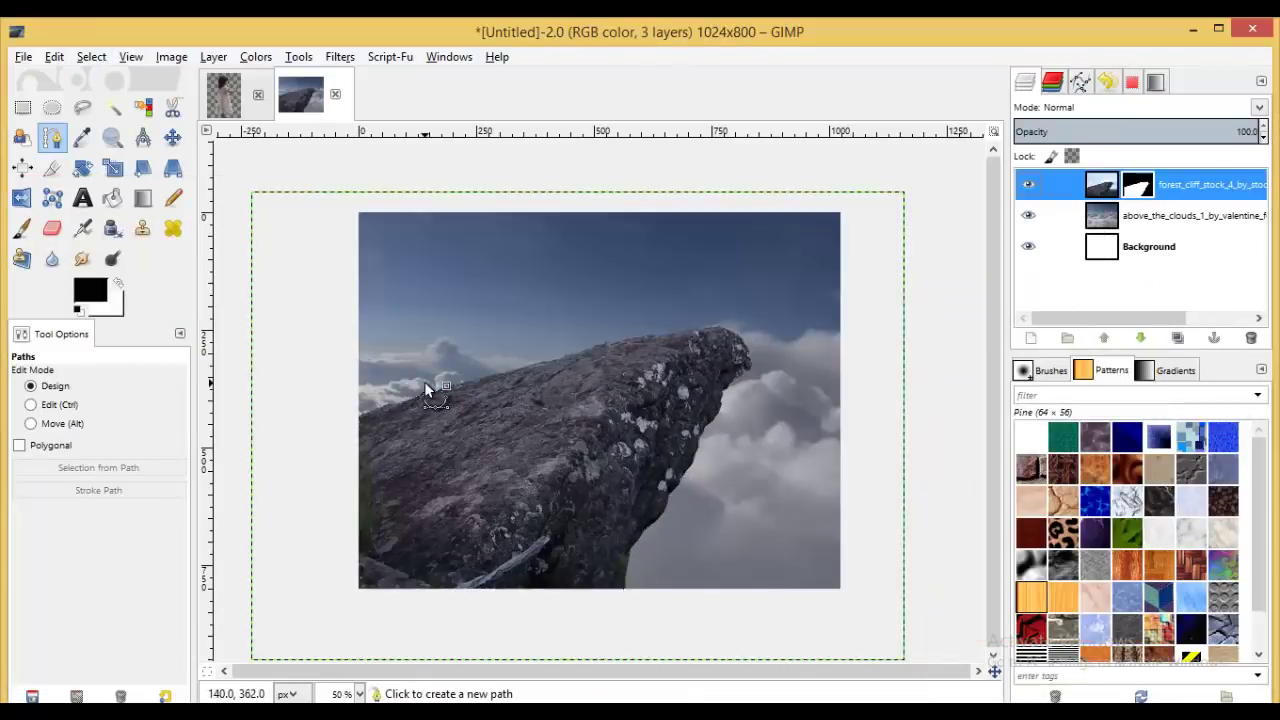
- Apply the rock's layer mask and flip the rock horizontally
click(21, 198)
click(535, 441)
right_click(1129, 184)
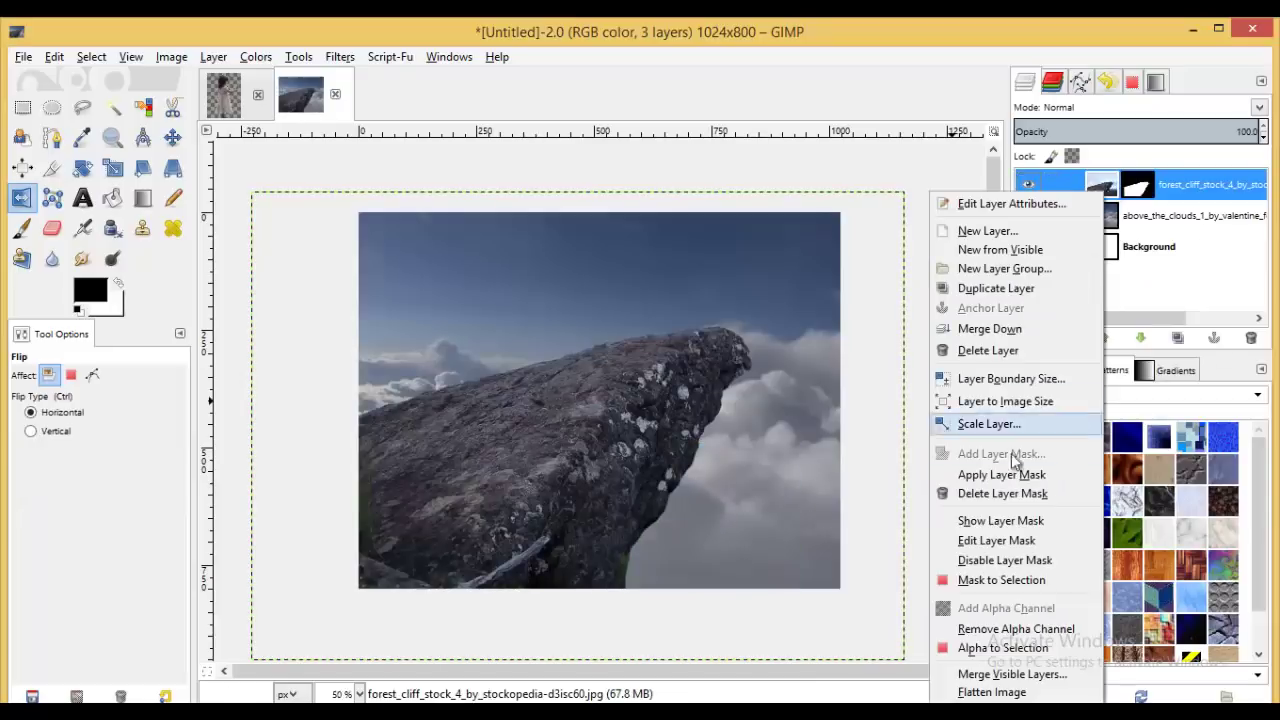
click(1000, 471)
click(386, 352)
- Move the rock down and right, and scale it down to 1029x698
click(172, 137)
drag(530, 440, 650, 488)
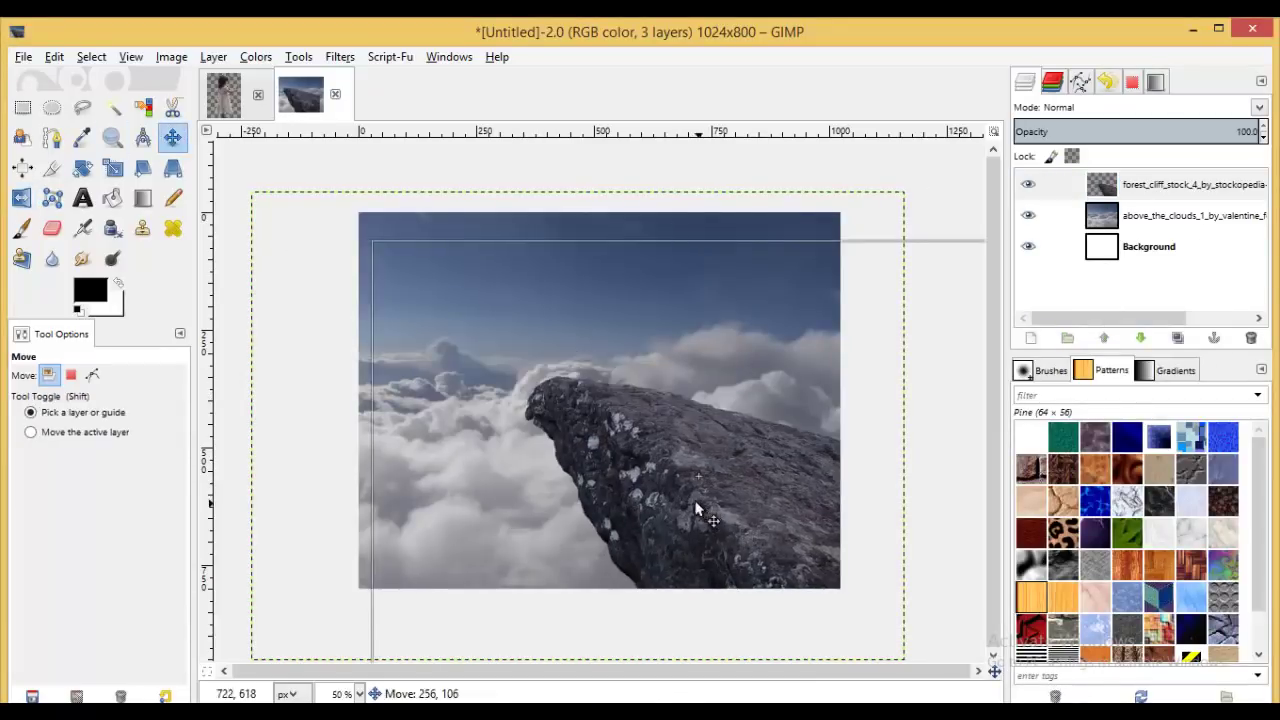
click(113, 168)
click(652, 463)
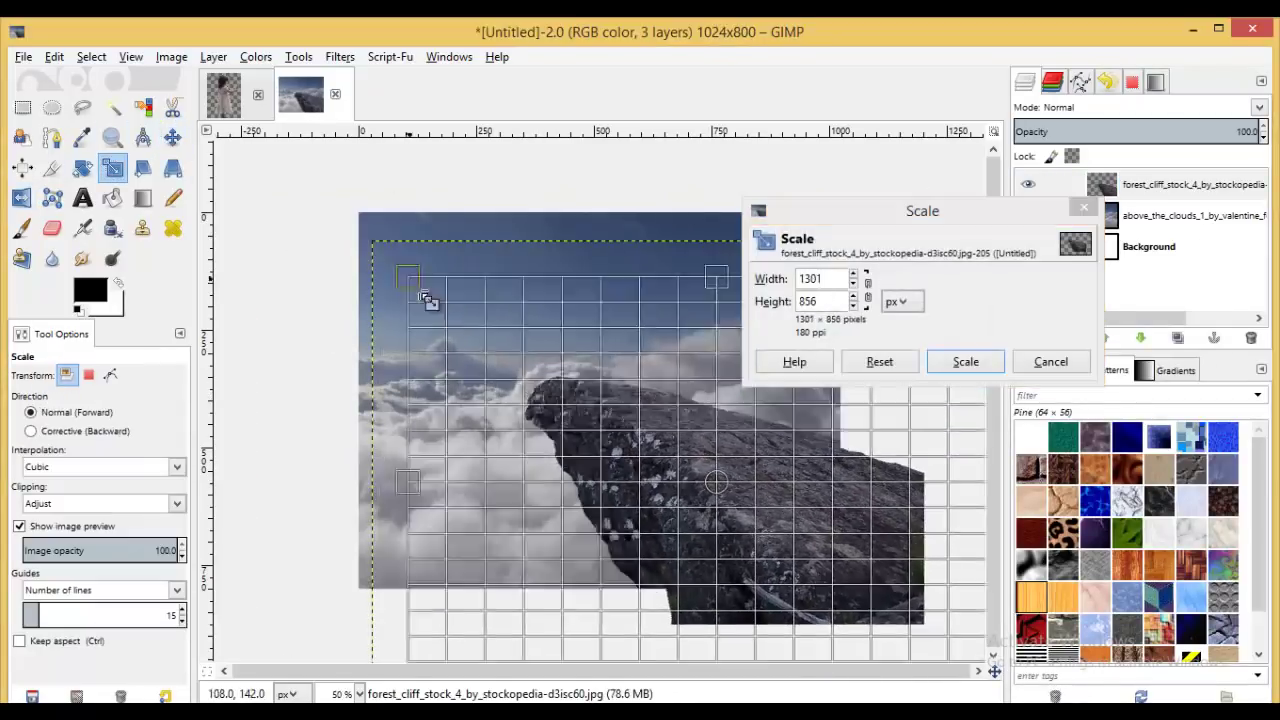
drag(381, 241, 468, 318)
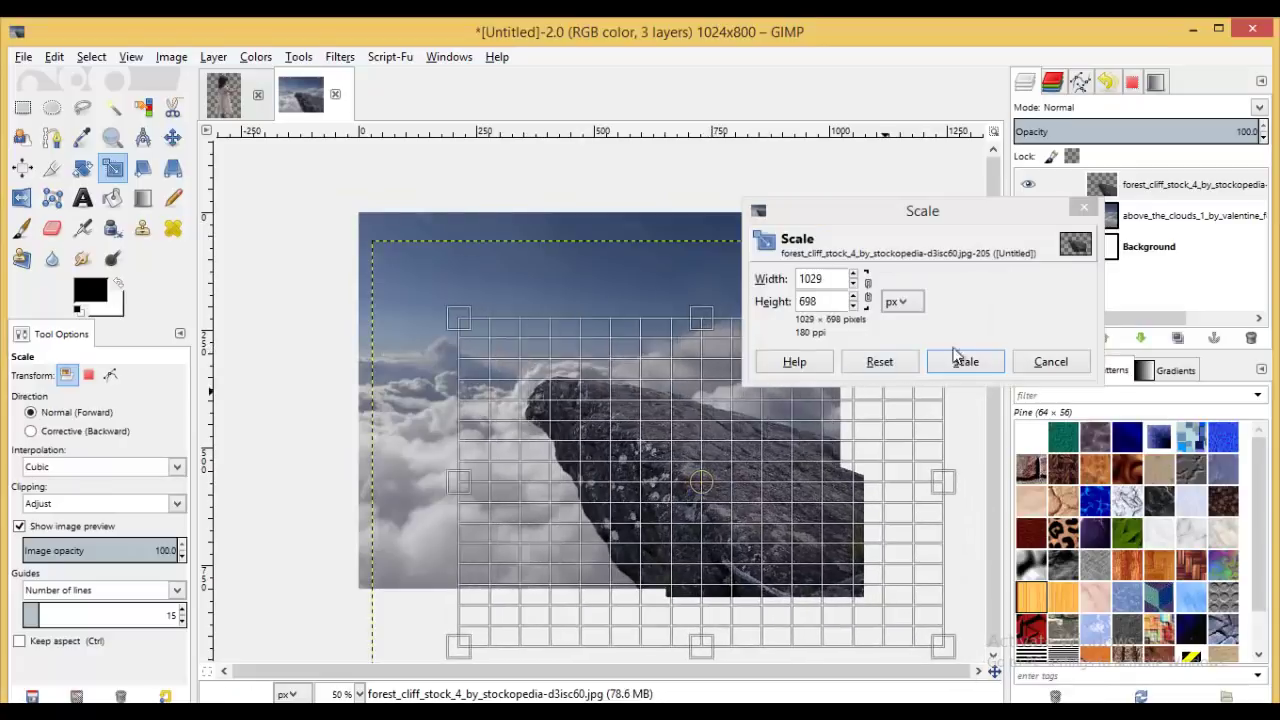
click(966, 361)
click(221, 97)
- Apply the girl's layer mask and nudge her slightly left
right_click(1110, 188)
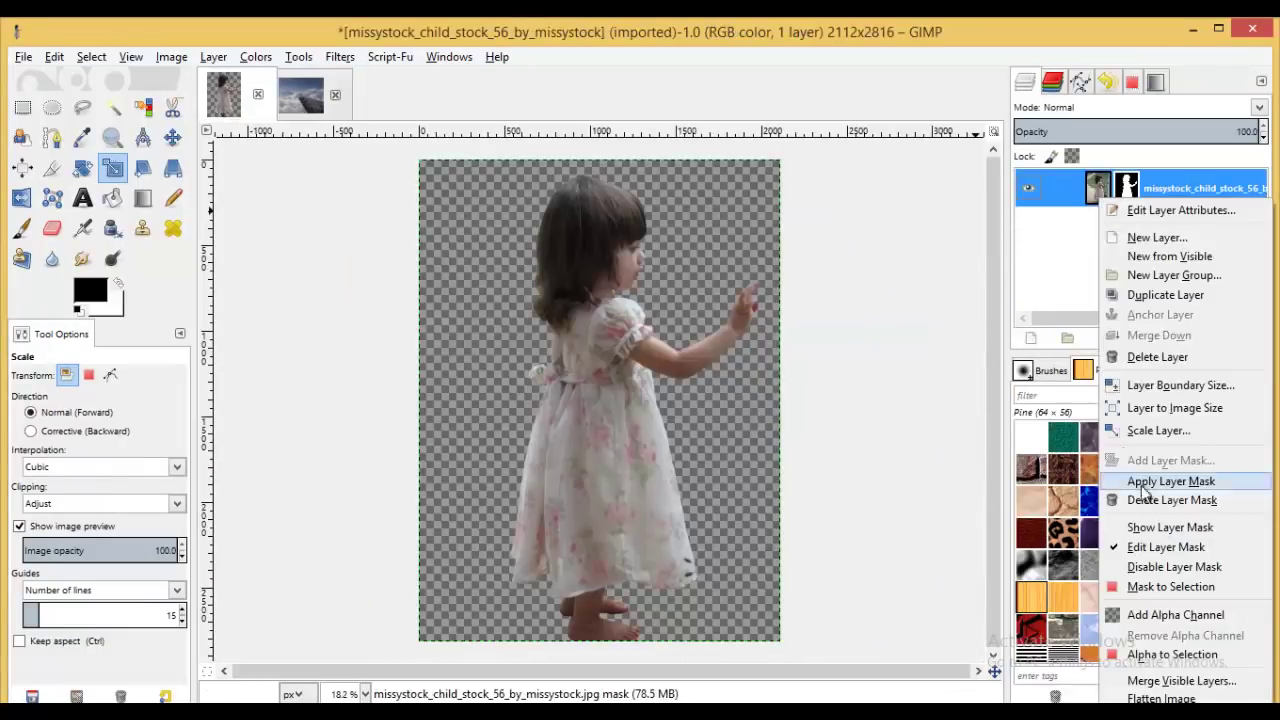
click(1094, 480)
key(m)
drag(613, 392, 599, 395)
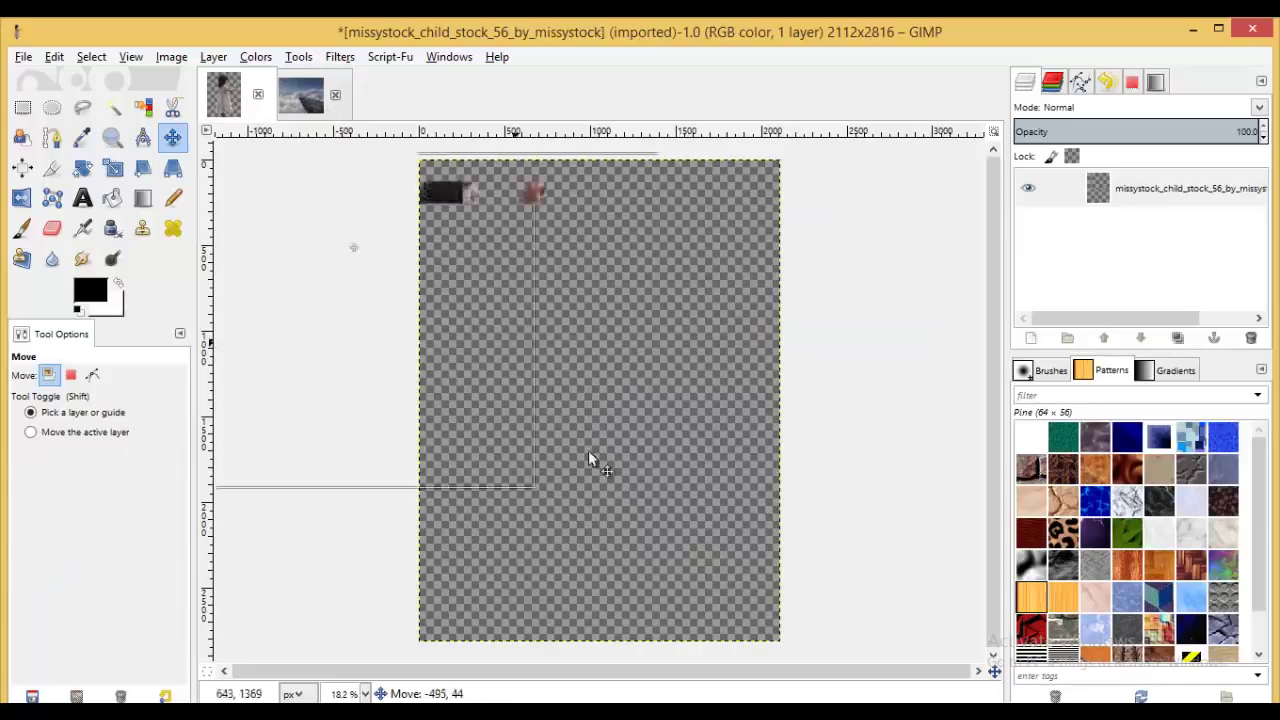
- Copy the girl, paste her into the cliff composite, then undo the paste
click(54, 57)
click(101, 188)
click(301, 95)
click(54, 57)
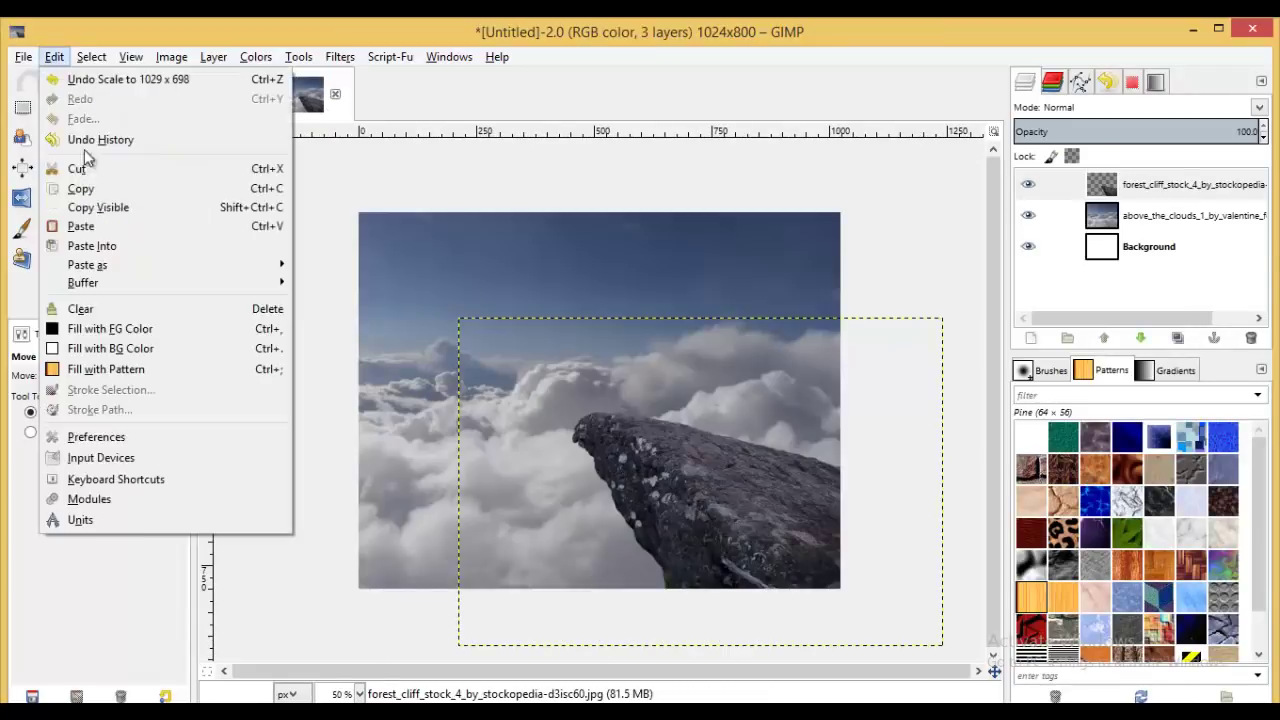
click(80, 226)
right_click(1102, 184)
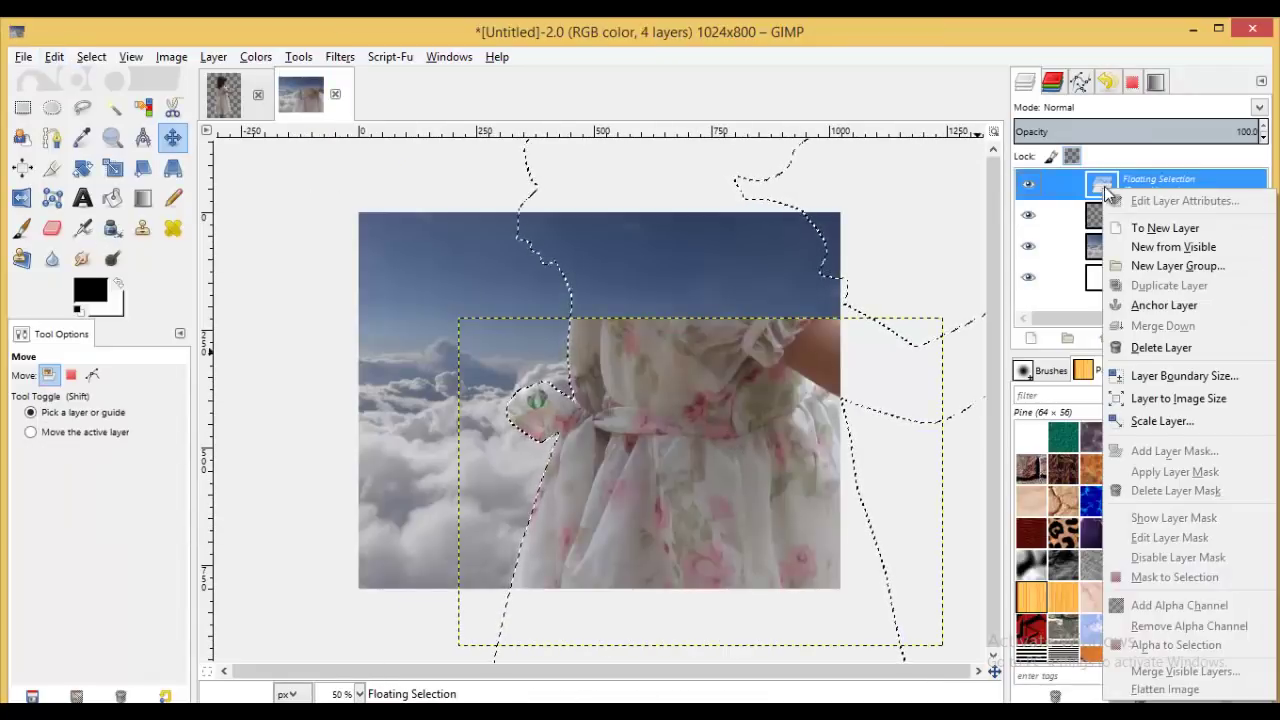
key(Escape)
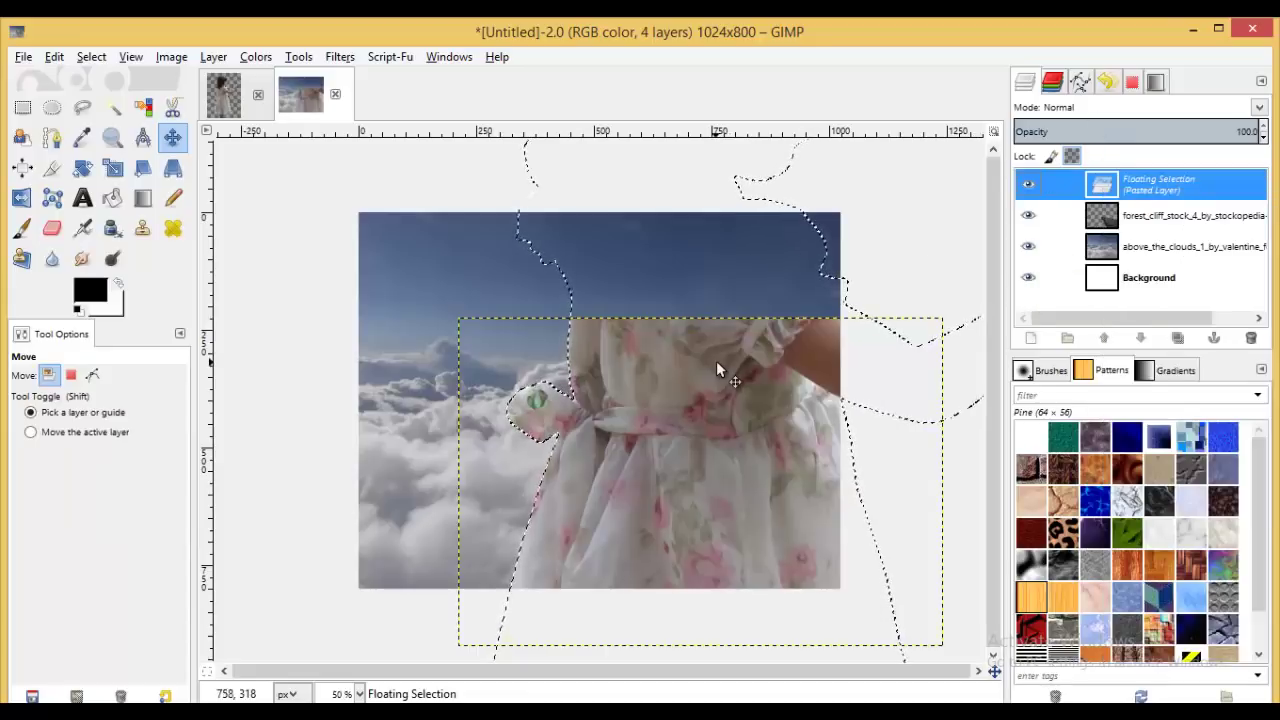
key(ctrl+z)
- In the girl photo, shrink the girl and move her to the image centre
click(223, 95)
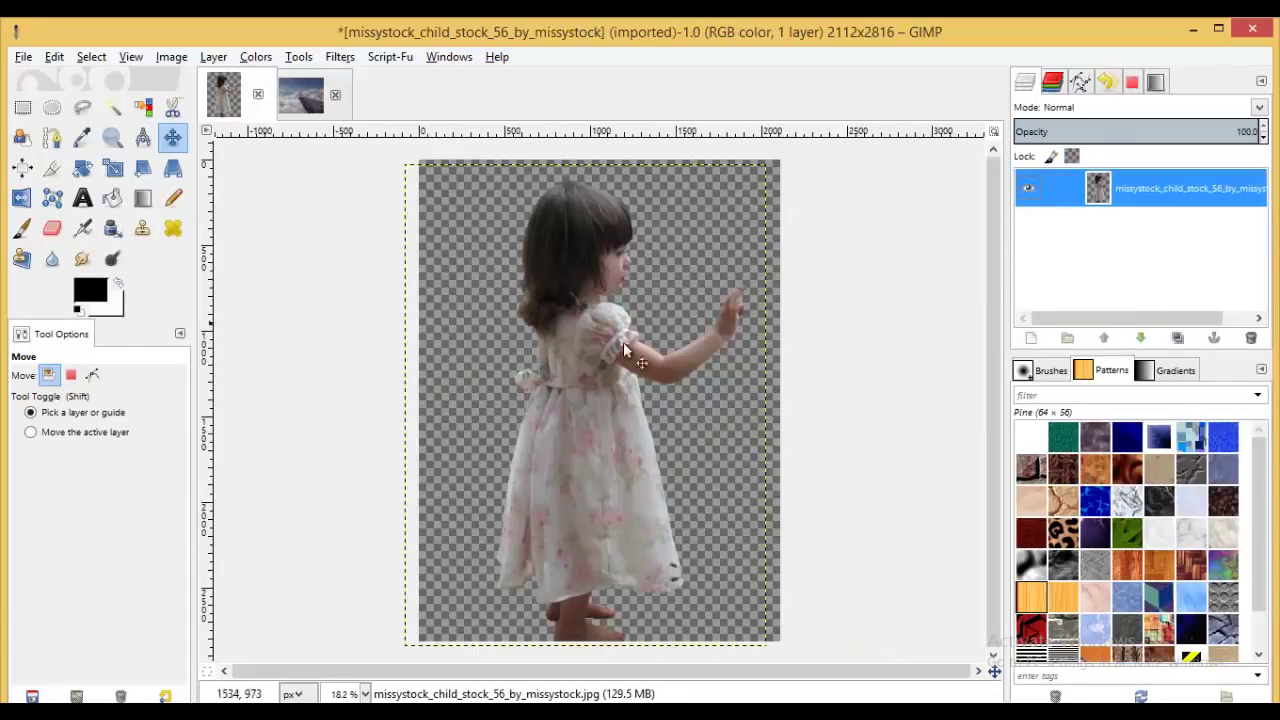
drag(610, 353, 580, 345)
click(112, 168)
drag(412, 180, 638, 502)
key(Return)
click(173, 140)
drag(690, 560, 606, 433)
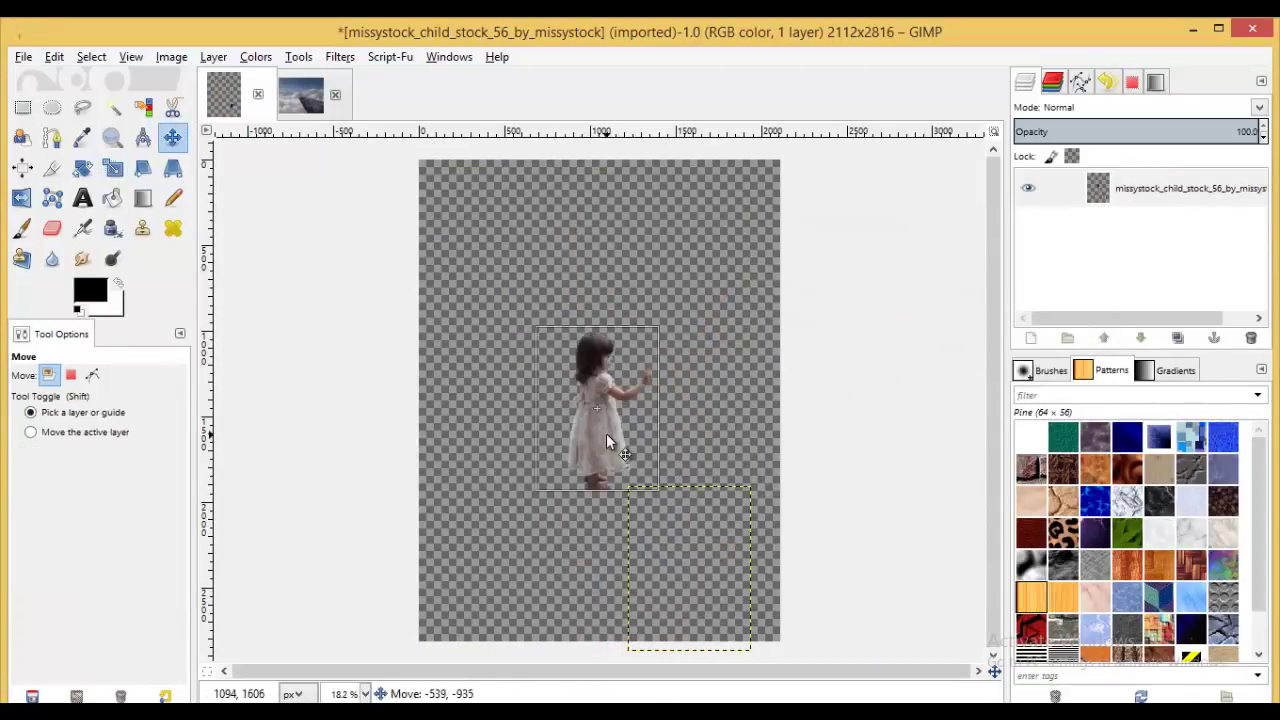
- Copy the resized girl and begin a new layer in the cliff composite
click(54, 56)
click(103, 191)
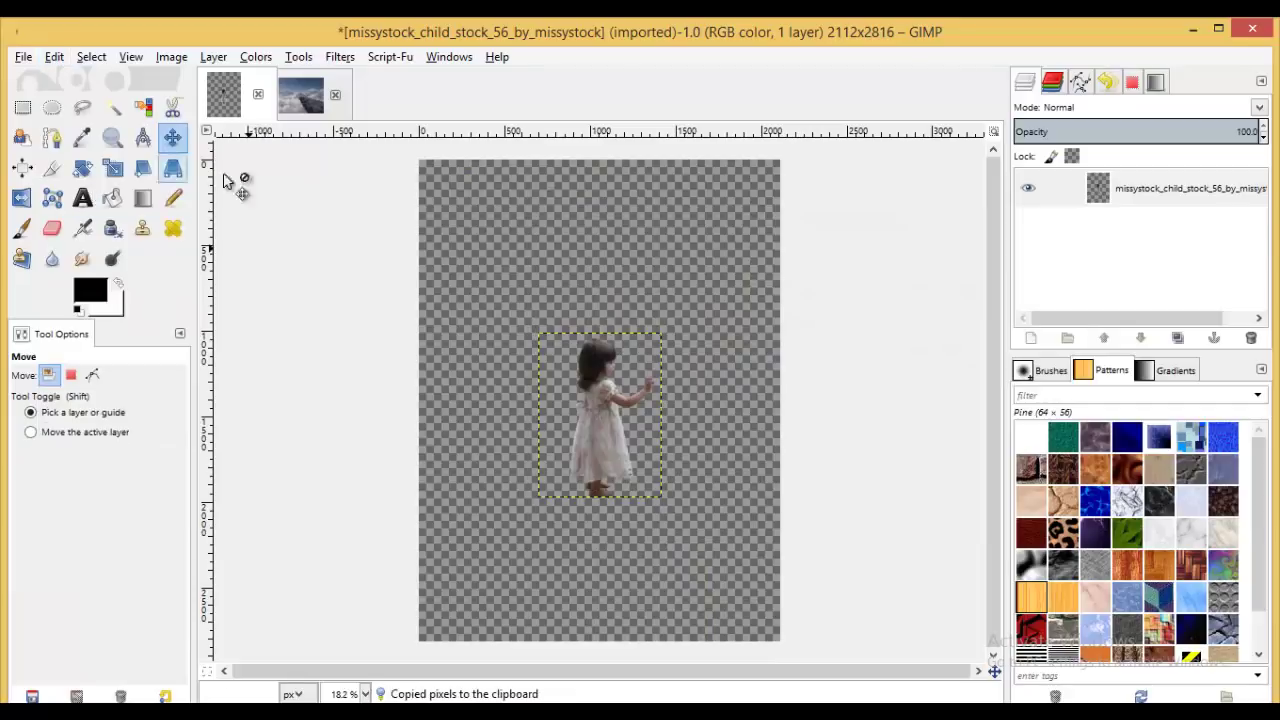
key(alt+2)
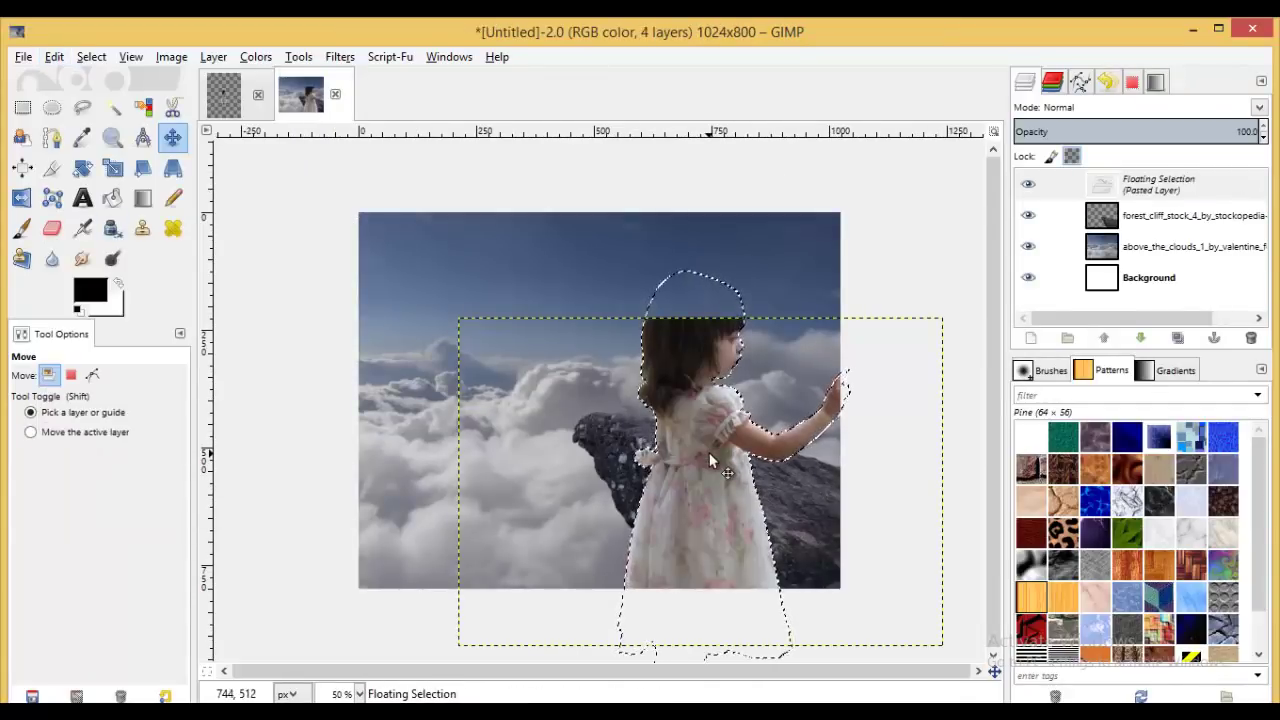
key(ctrl+z)
click(1031, 338)
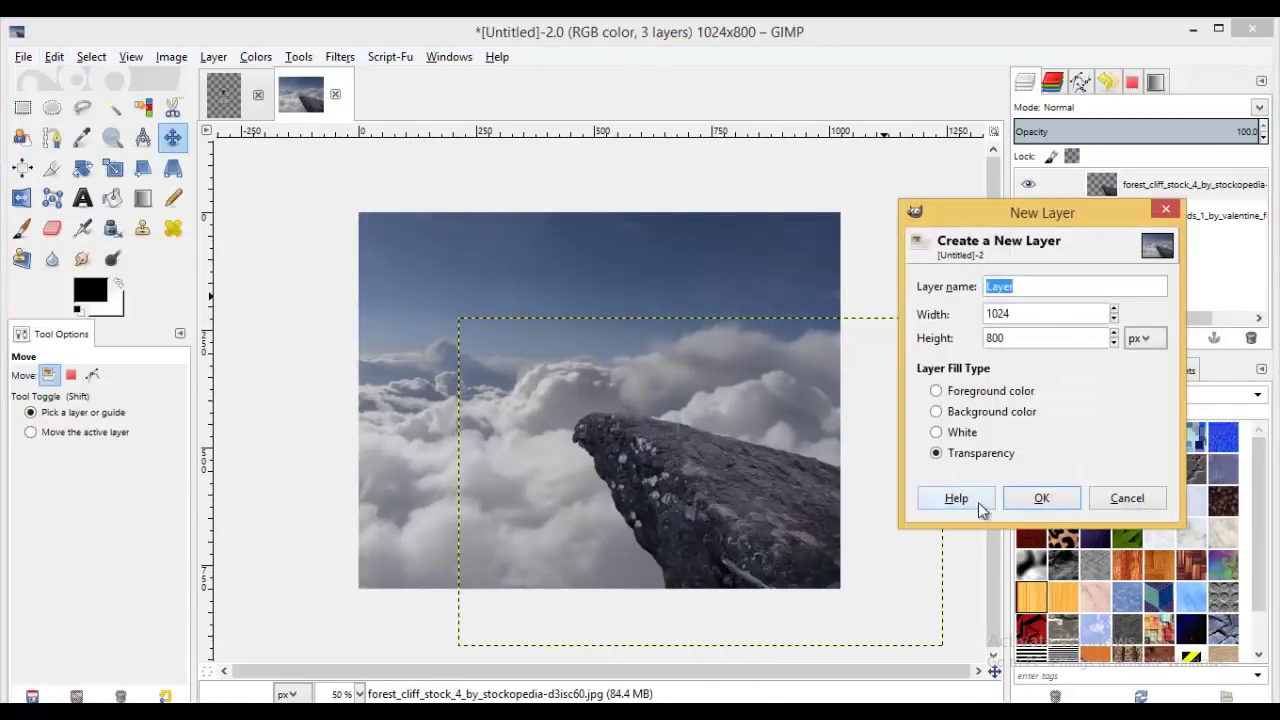
- Create a transparent layer, paste the girl, shrink her and mirror her to face left
click(1043, 497)
key(ctrl+v)
key(shift+s)
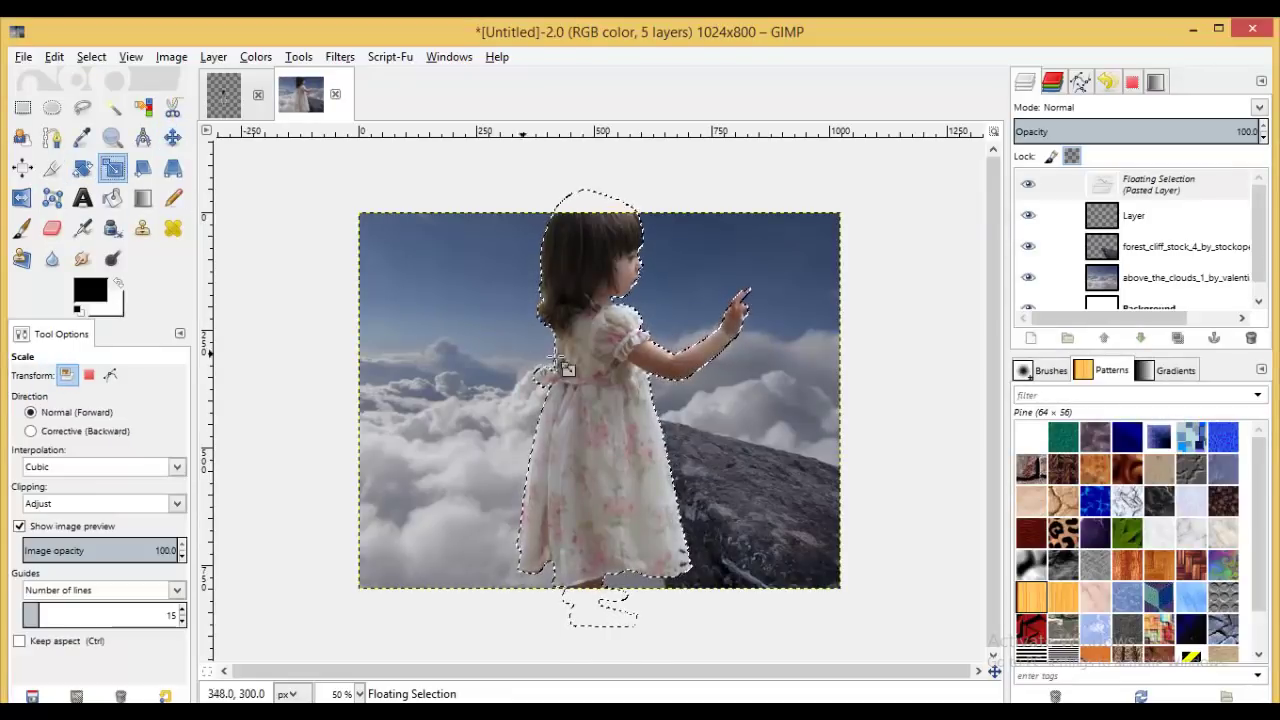
mouse_move(563, 363)
mouse_down()
mouse_move(690, 540)
mouse_move(735, 525)
mouse_up()
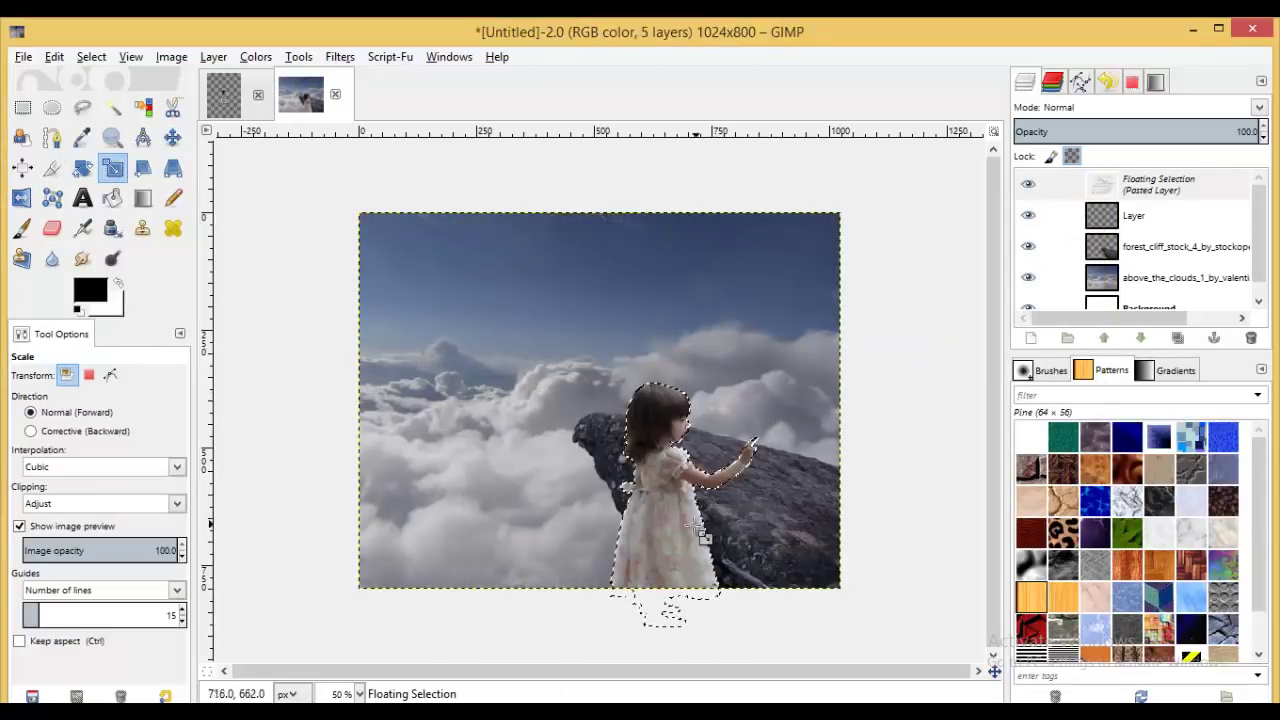
key(Return)
key(shift+f)
click(320, 349)
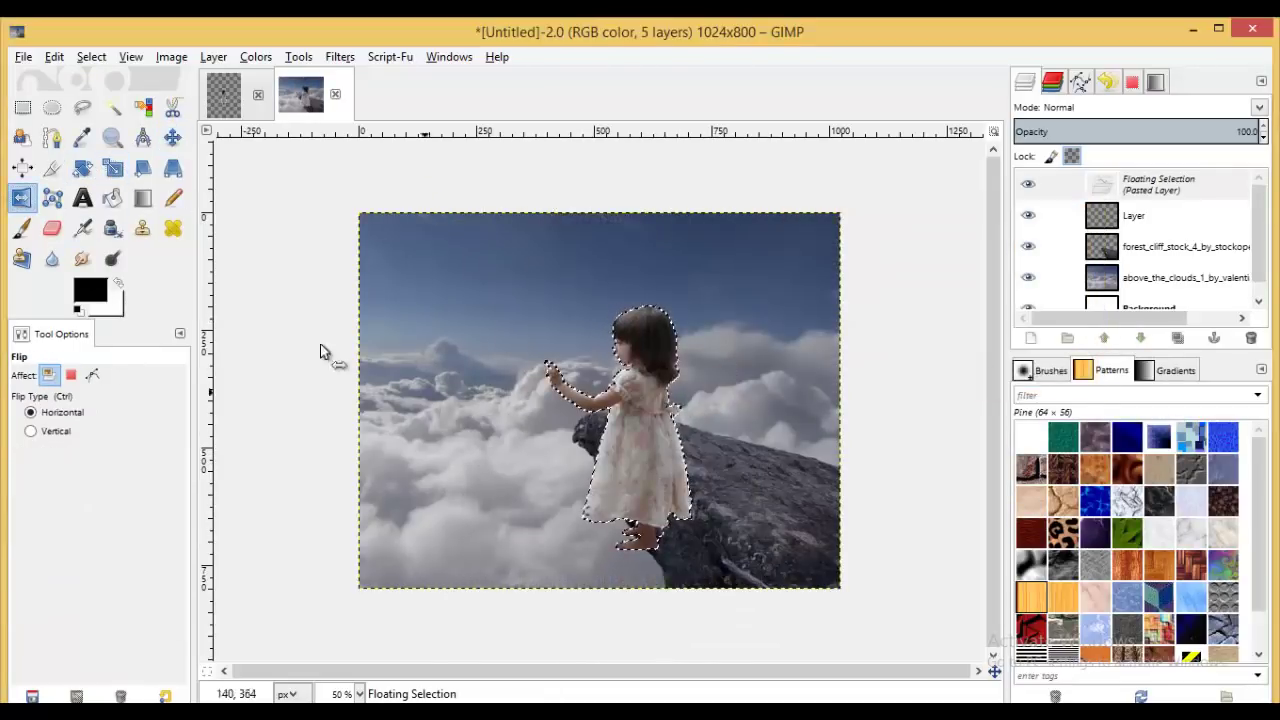
- Merge the pasted girl into the new layer, shift it right and shrink it
key(m)
click(1144, 195)
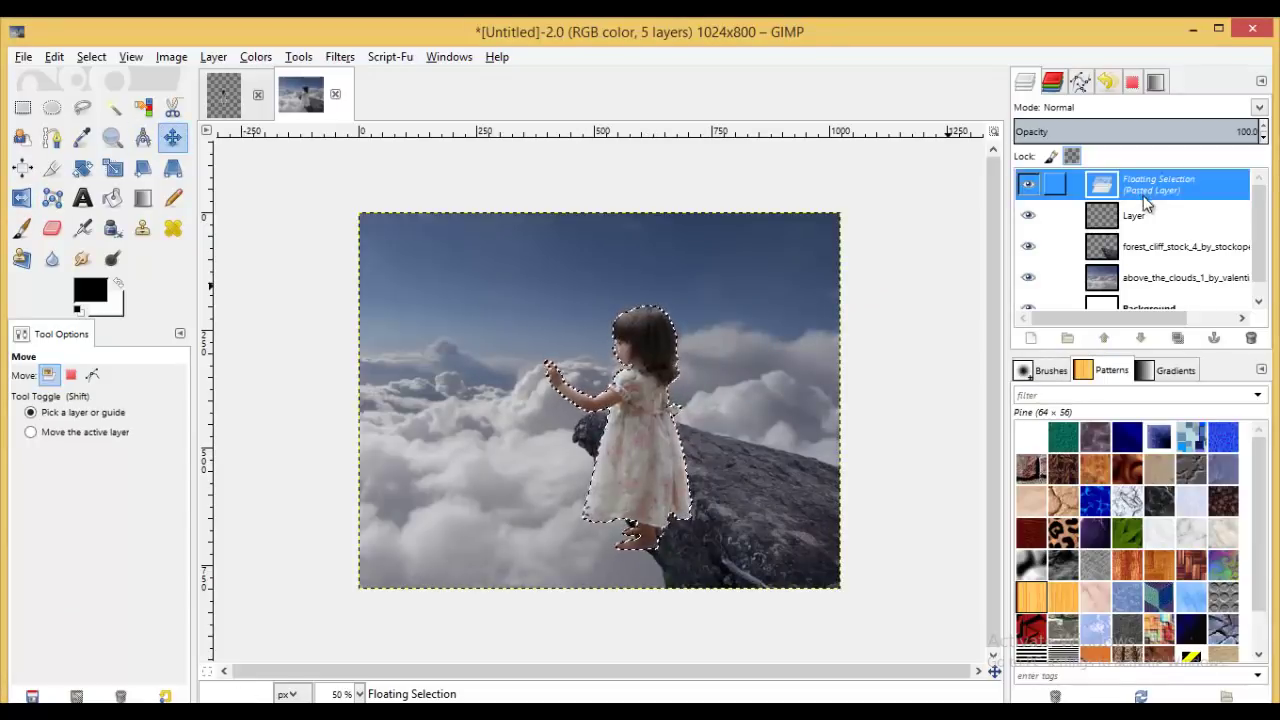
right_click(1117, 194)
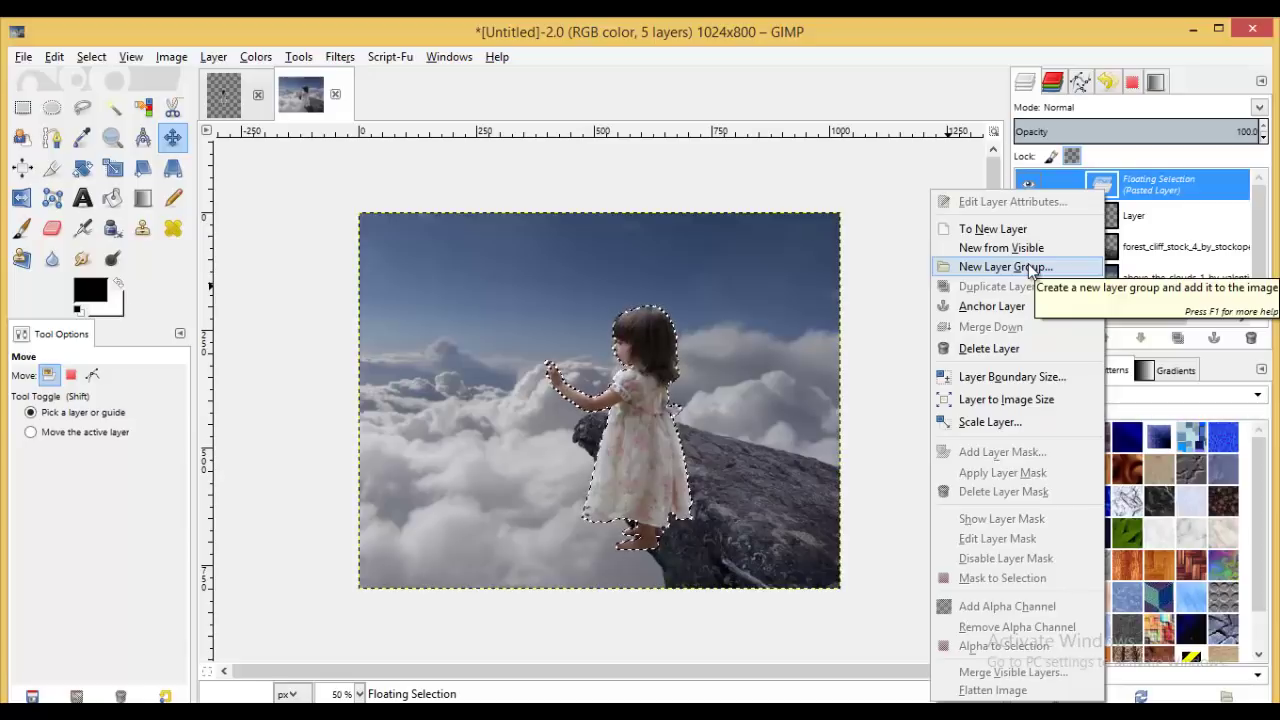
click(1027, 306)
drag(858, 228, 900, 224)
key(shift+s)
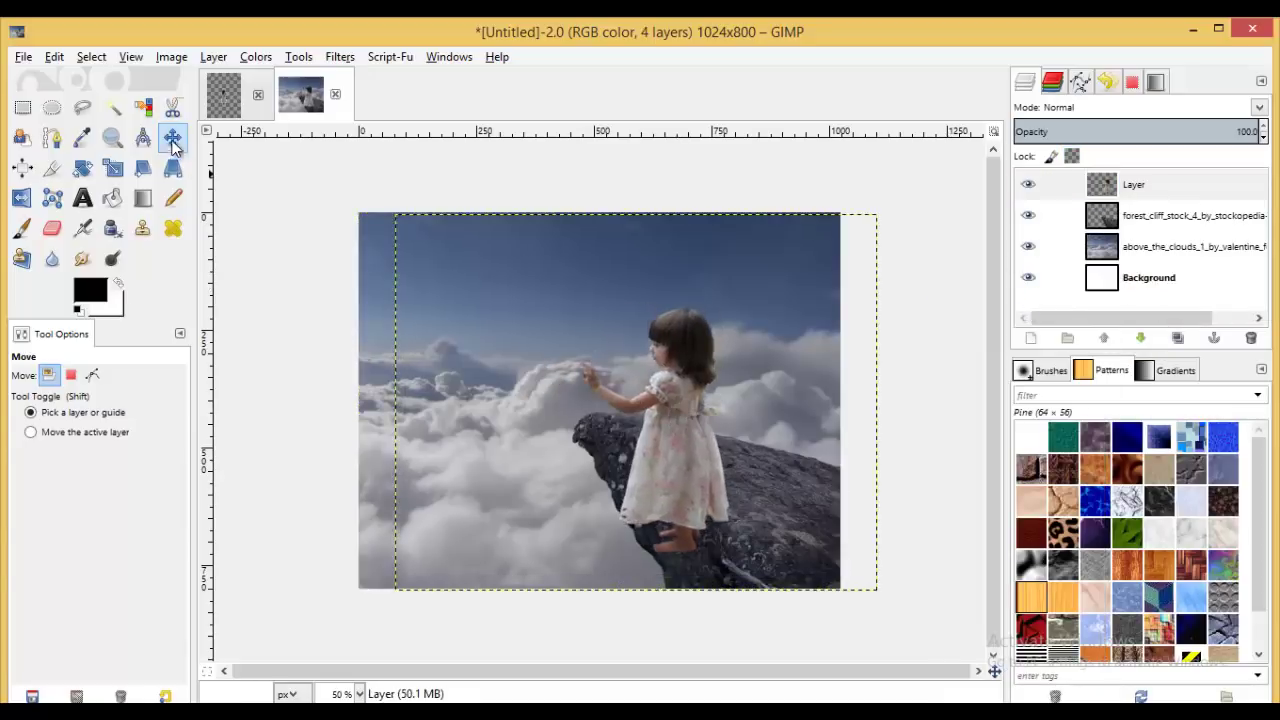
click(720, 482)
drag(895, 617, 592, 367)
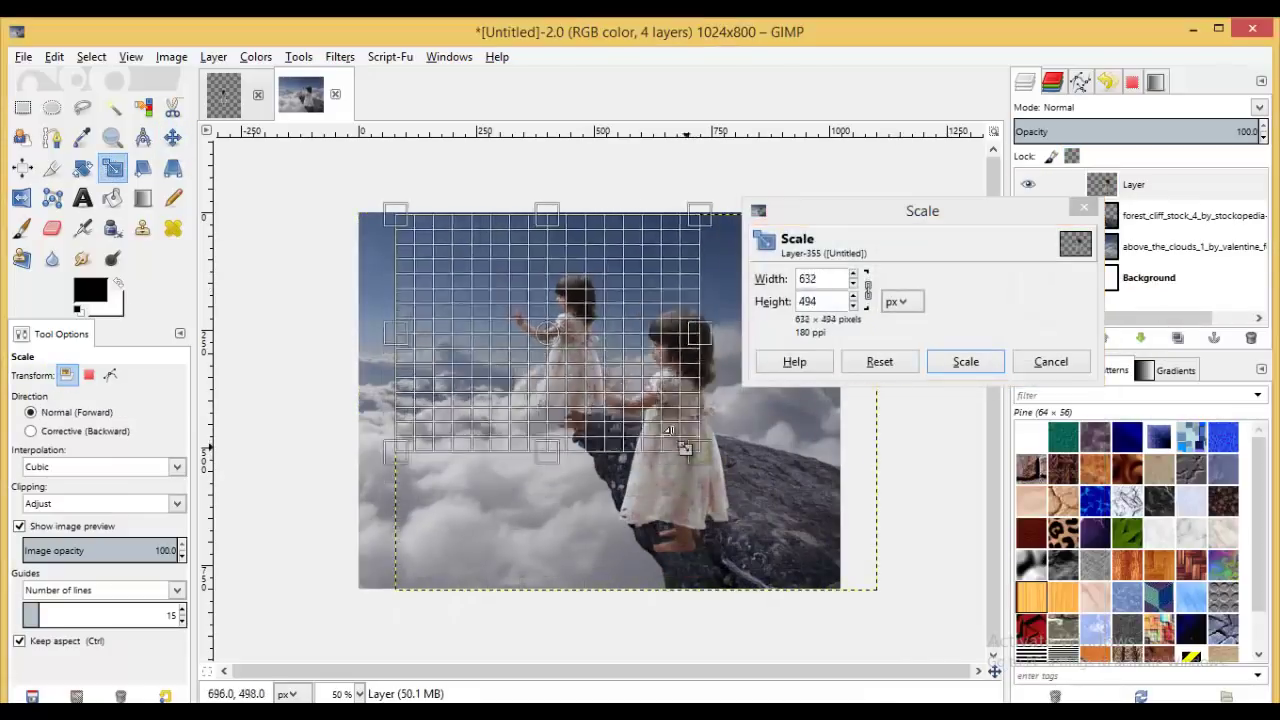
key(Return)
- Position the girl standing on the cliff's tip above the clouds
key(m)
drag(510, 318, 630, 398)
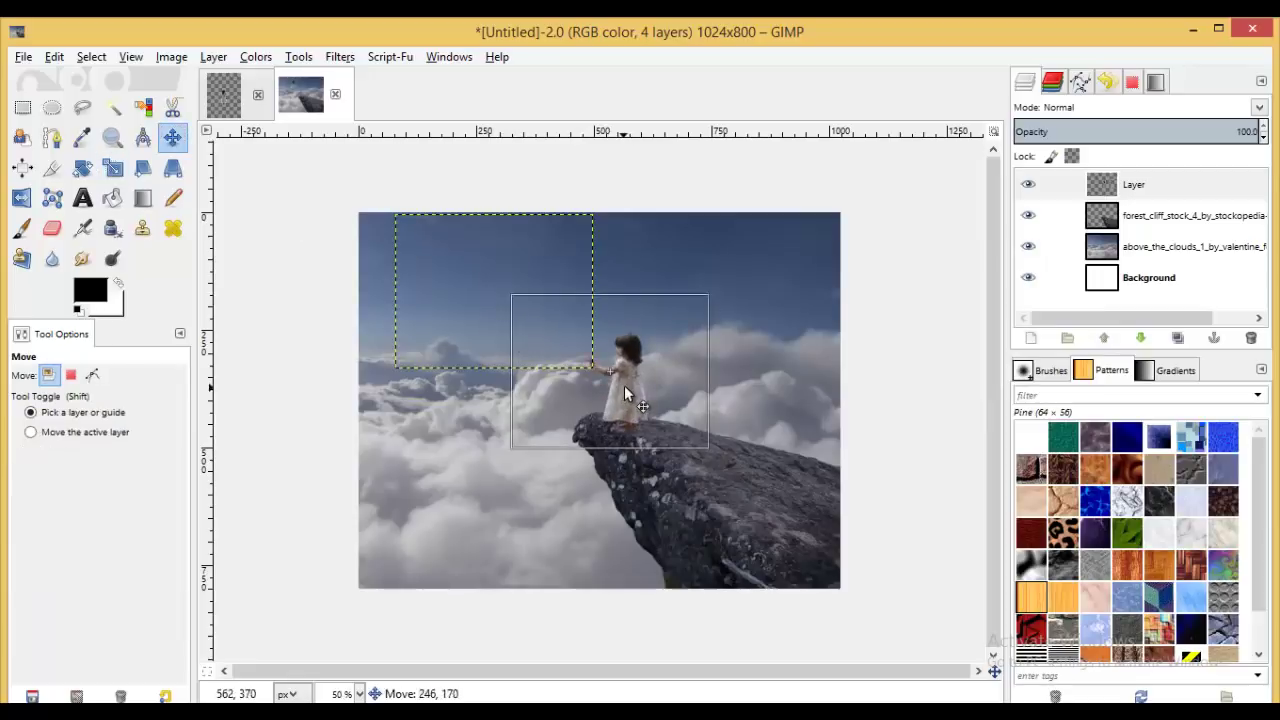
drag(733, 535, 757, 548)
drag(539, 363, 572, 388)
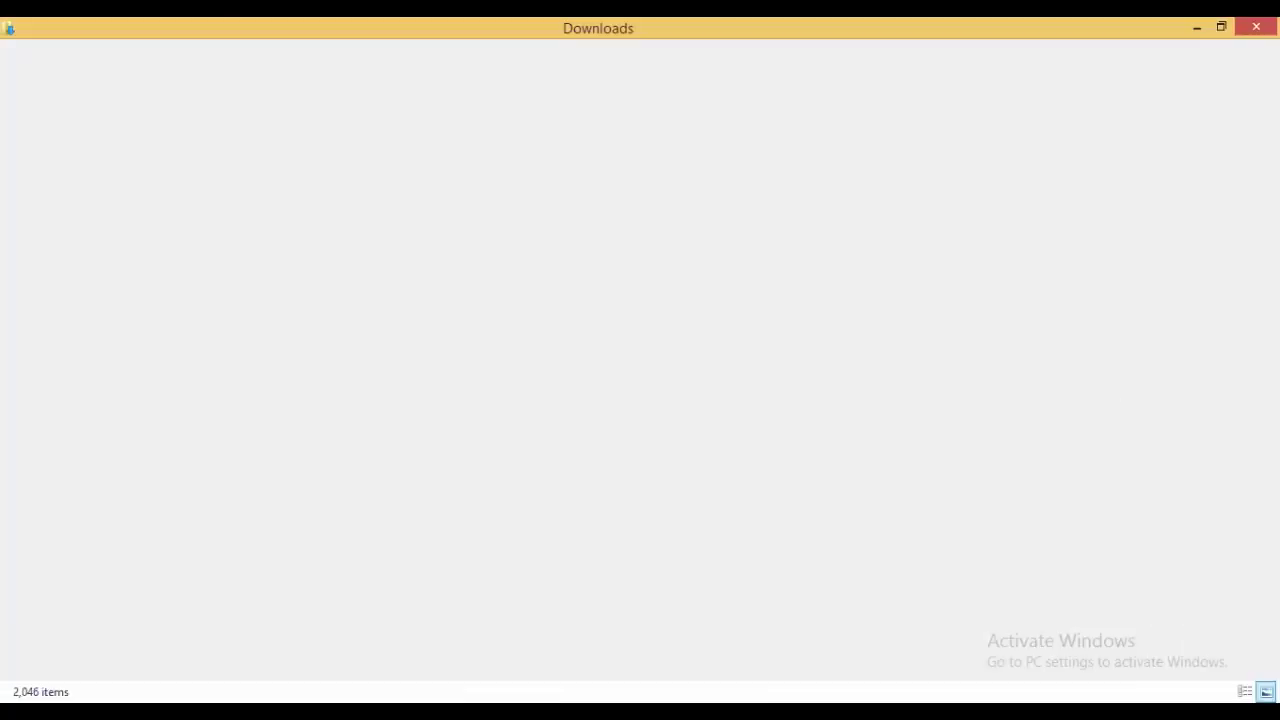
click(1000, 615)
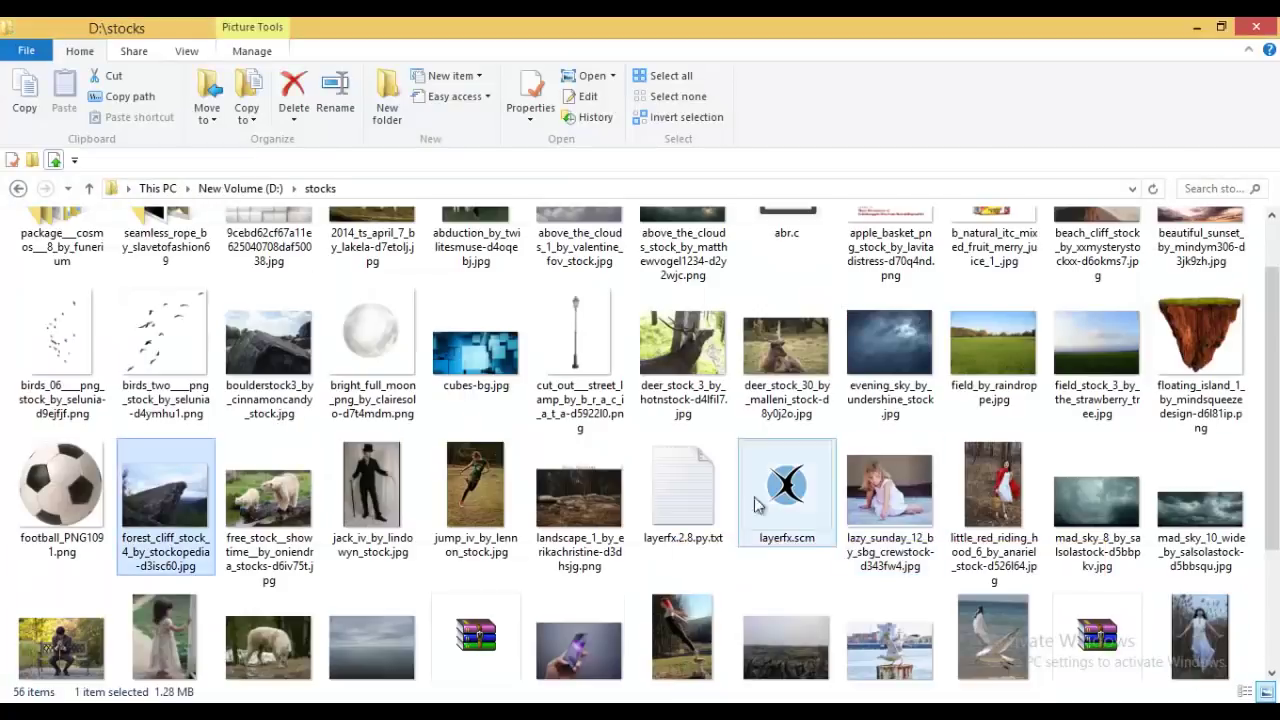
key(alt+Tab)
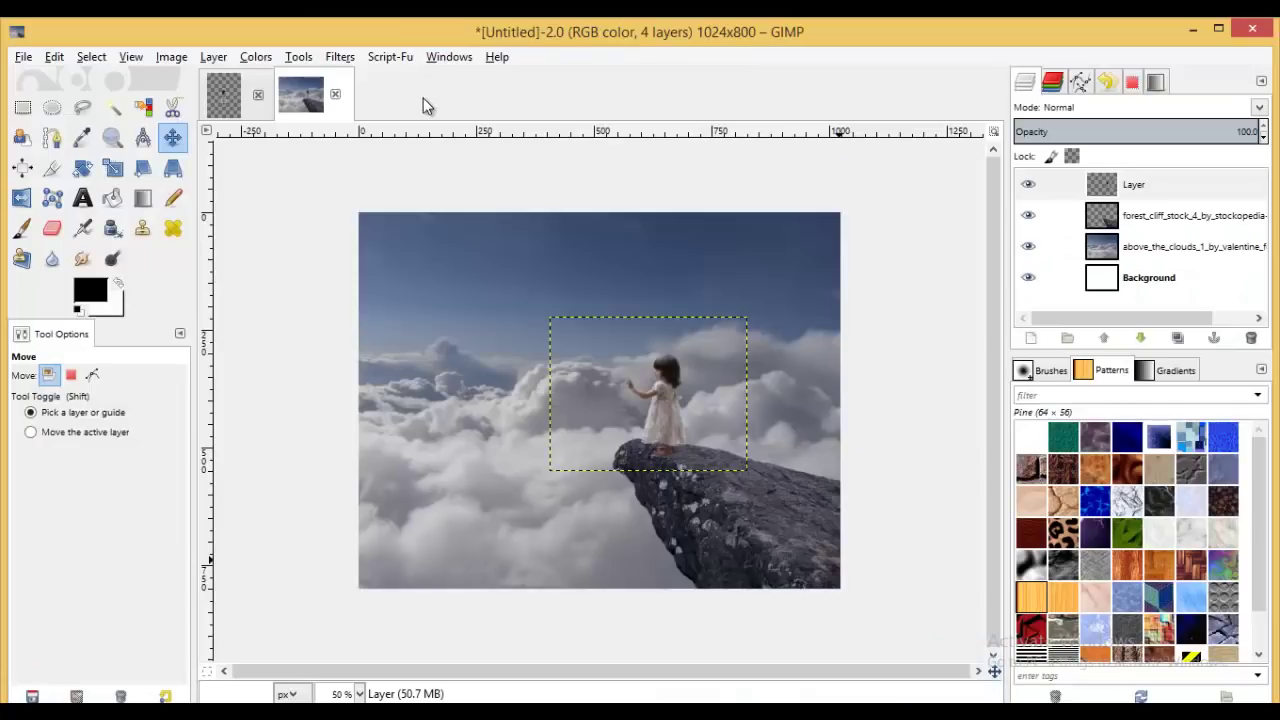
- Close the extra cliff image without saving and drop the polar bears photo in as a layer
click(335, 94)
key(ctrl+d)
click(23, 57)
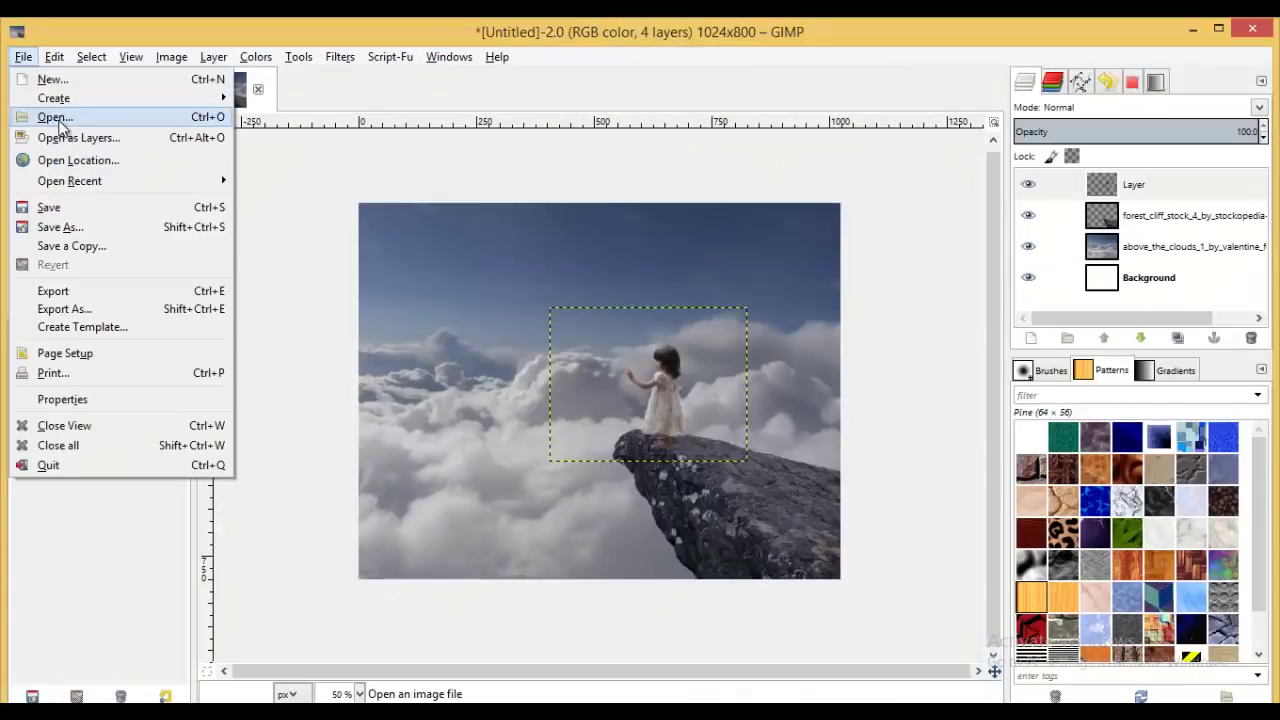
key(Escape)
key(alt+Tab)
key(alt+Tab)
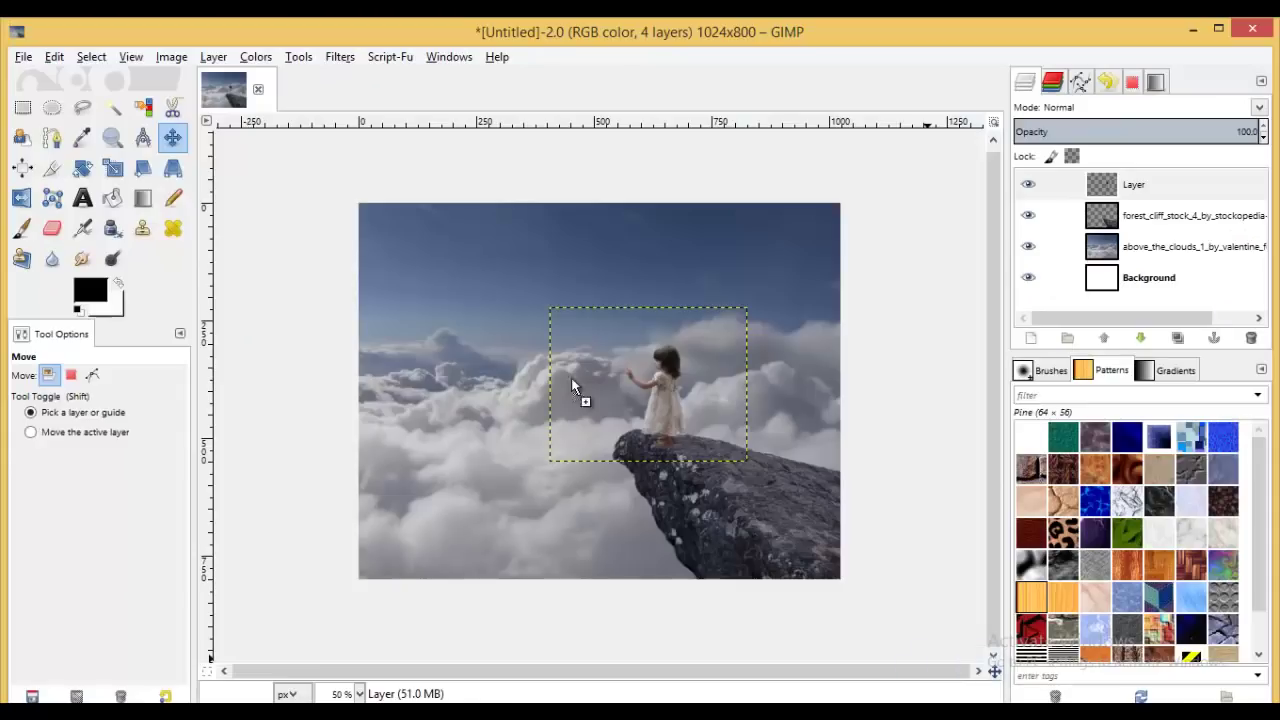
drag(571, 377, 503, 364)
- Shrink the bears layer, mirror it horizontally, then enlarge it
click(117, 172)
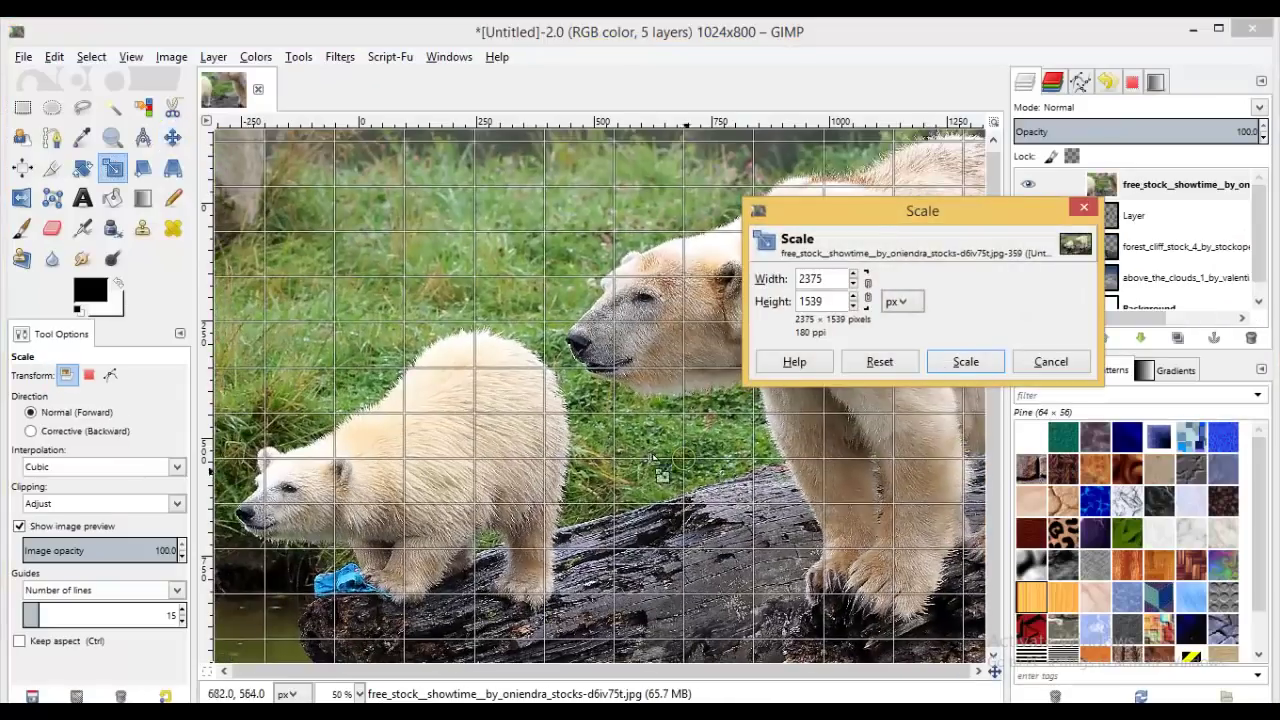
mouse_move(300, 160)
mouse_down()
mouse_move(814, 560)
mouse_move(431, 271)
mouse_move(408, 276)
mouse_up()
key(Return)
key(Return)
key(m)
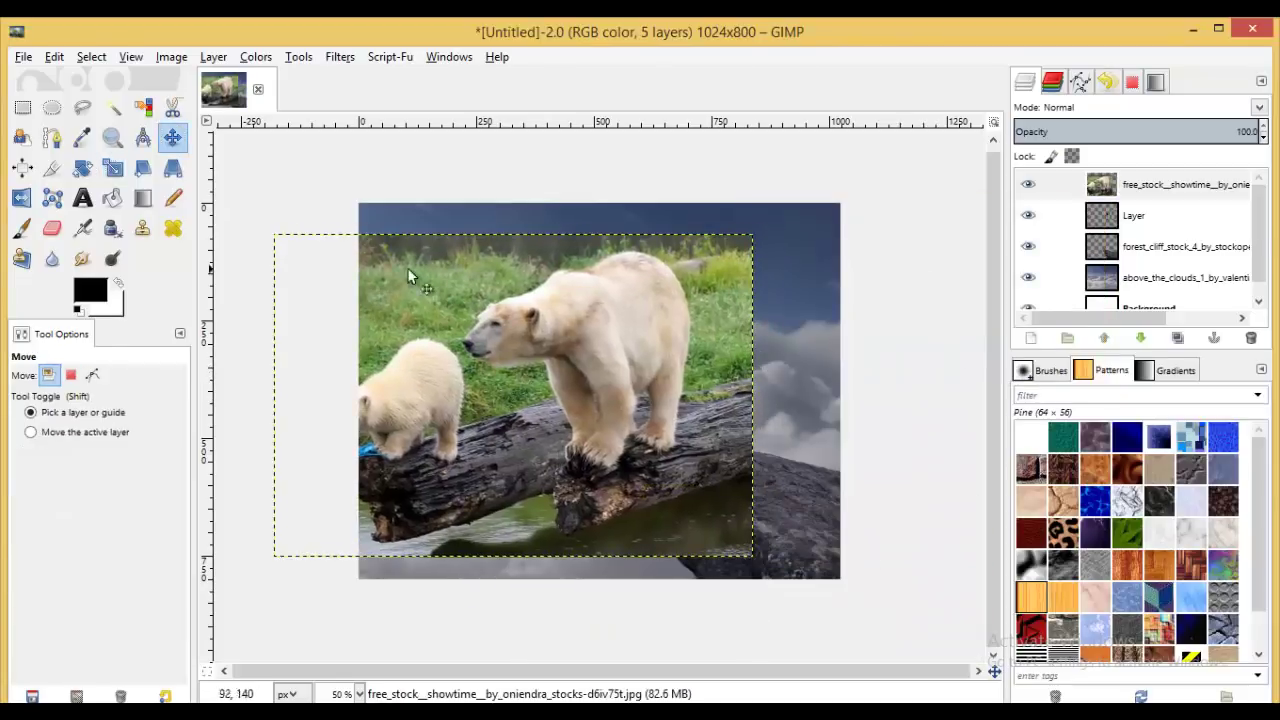
click(628, 398)
key(shift+s)
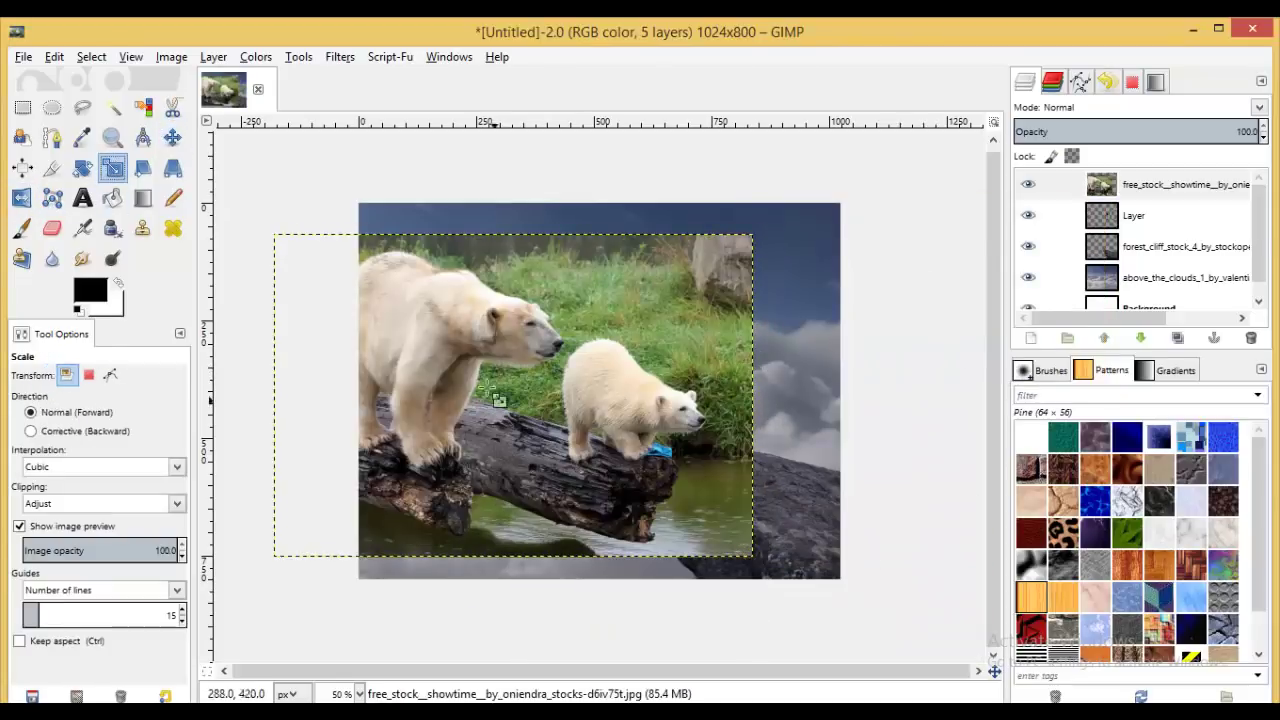
mouse_move(500, 400)
mouse_down()
mouse_move(365, 325)
mouse_move(241, 284)
mouse_up()
click(172, 137)
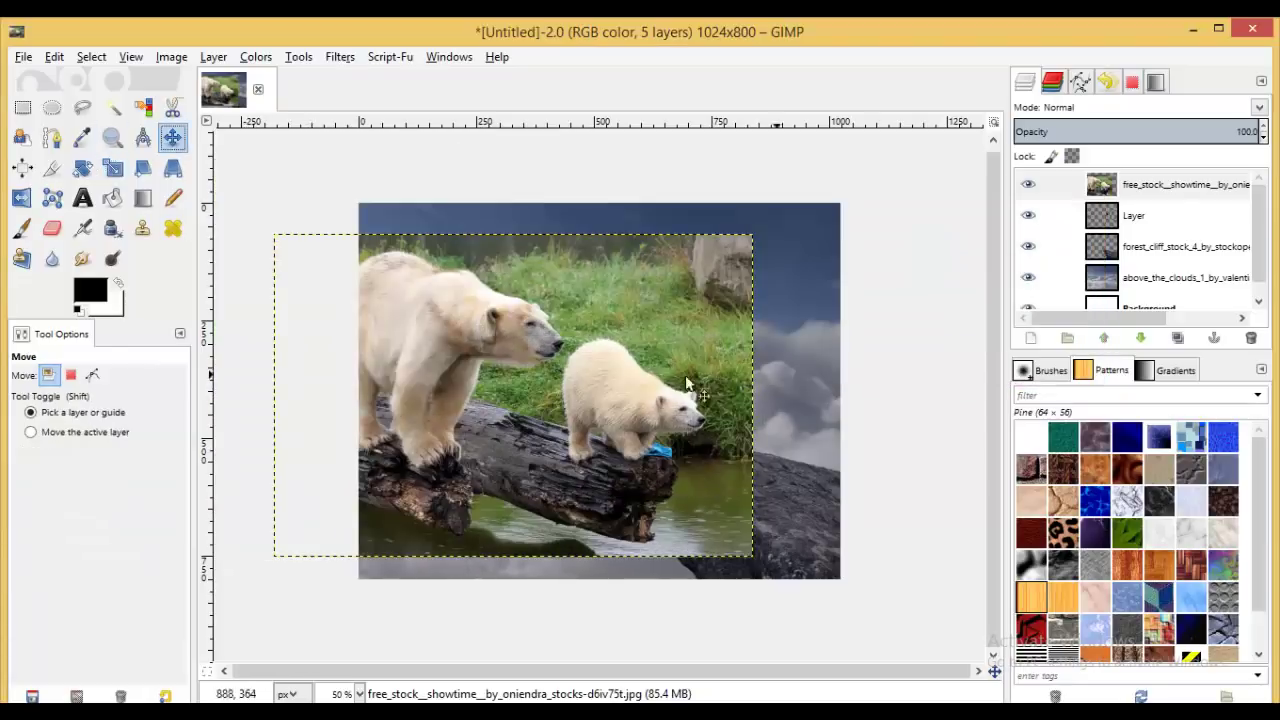
- Scale the bears layer up further and shift it right and down over the scene
click(113, 168)
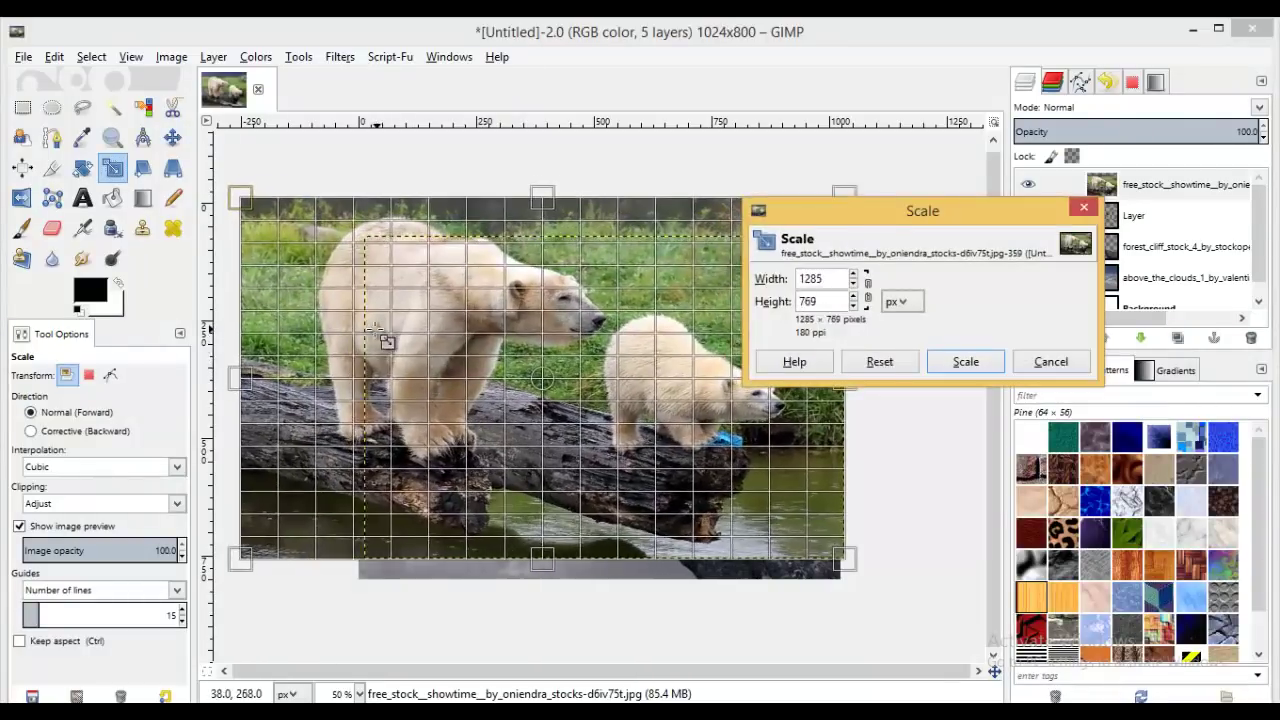
drag(509, 375, 365, 325)
click(965, 362)
click(172, 137)
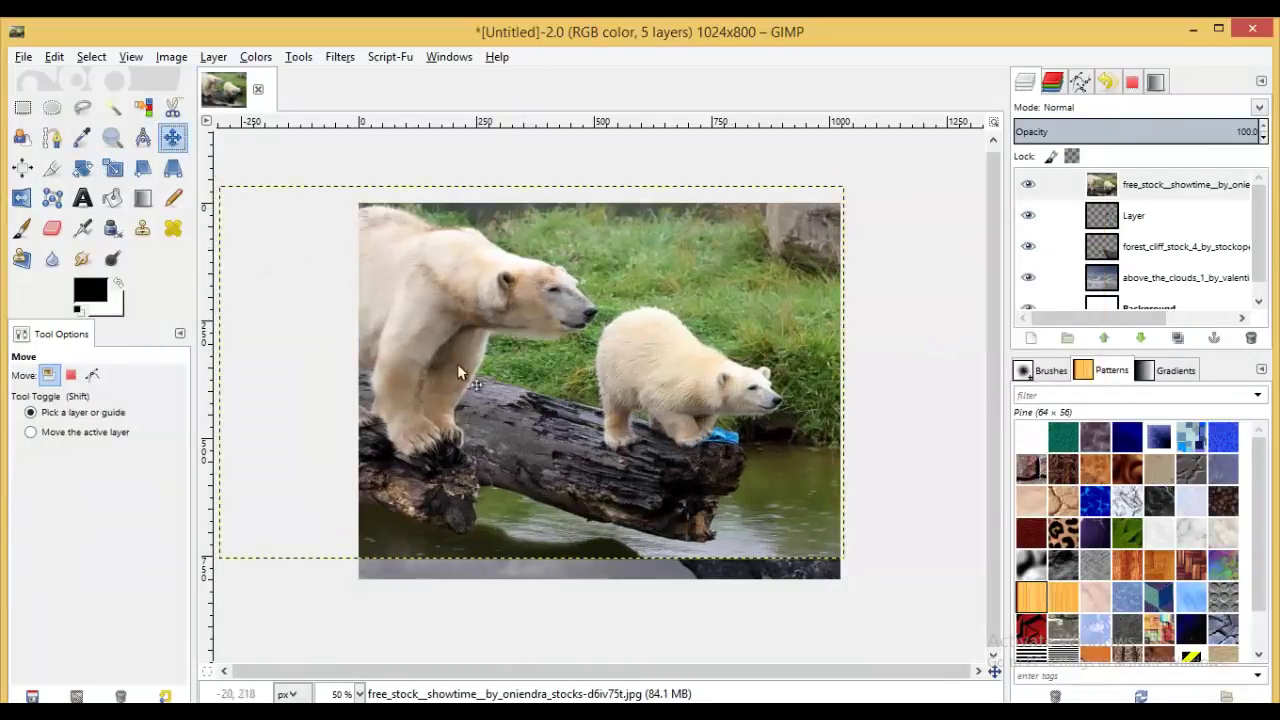
drag(446, 316, 531, 362)
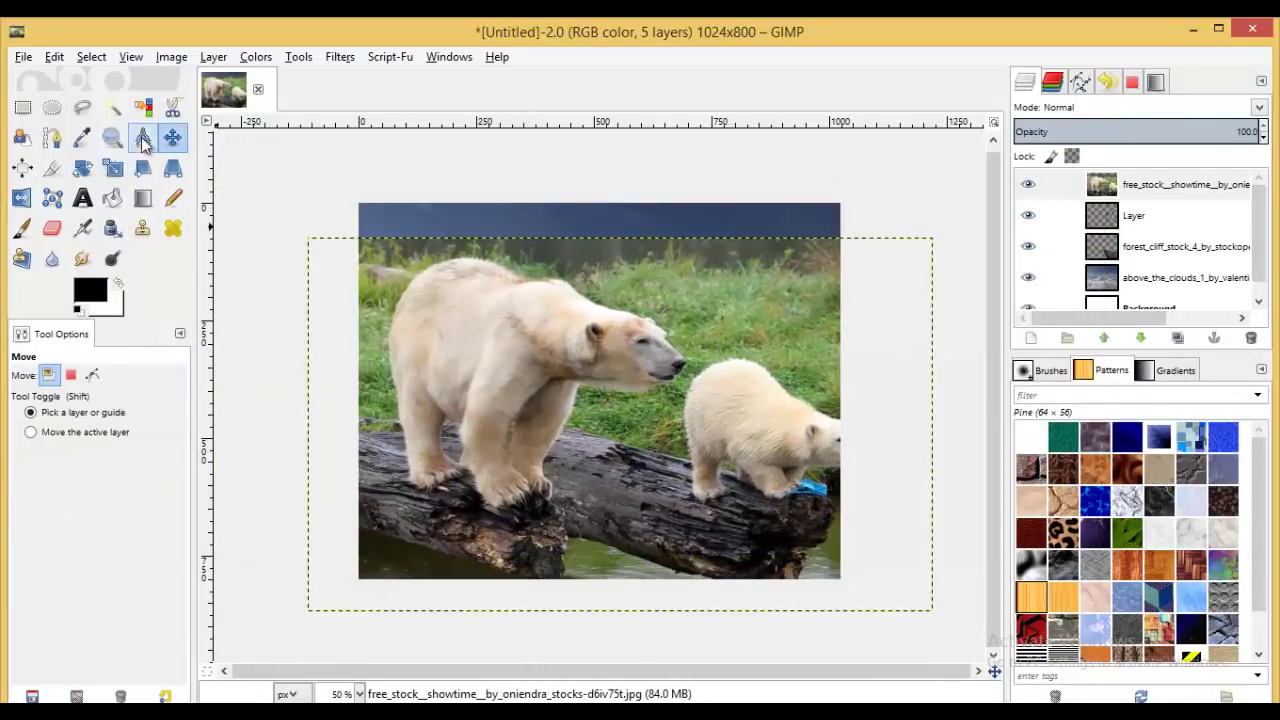
- With the Paths tool, zoom in and anchor the path along the bear's back and neck
click(52, 137)
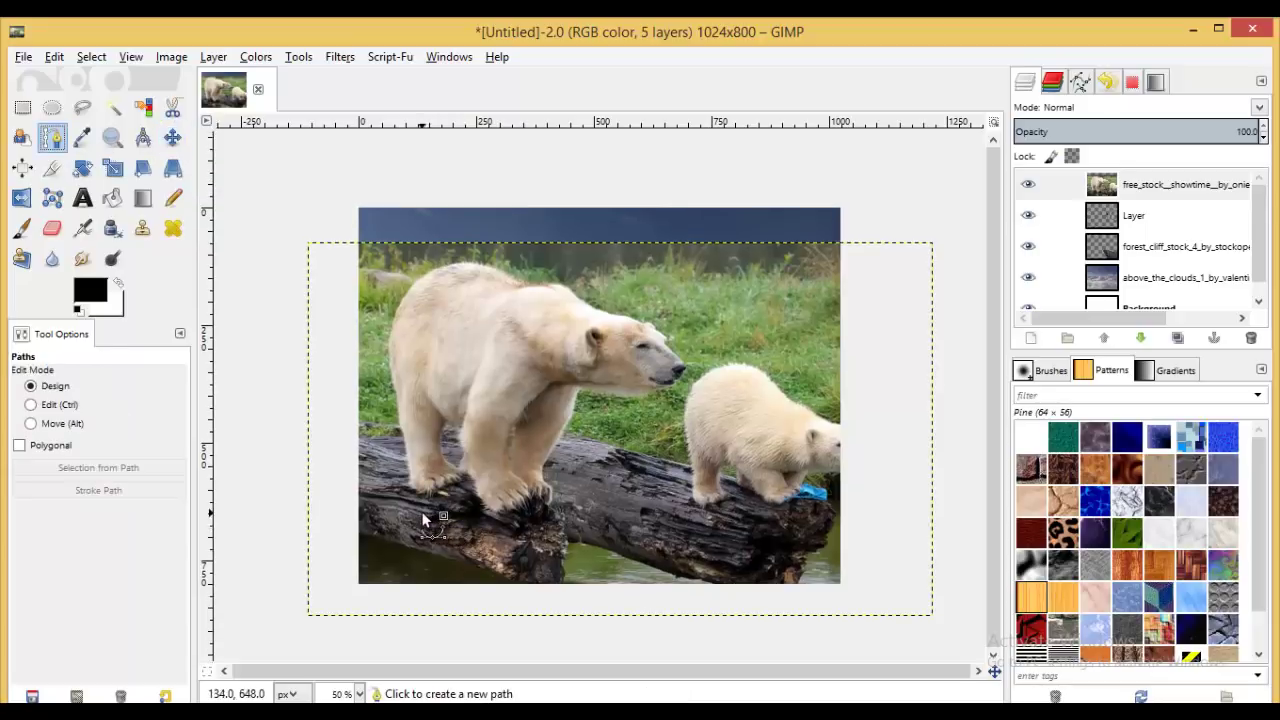
ctrl+scroll(422, 519, up, 4)
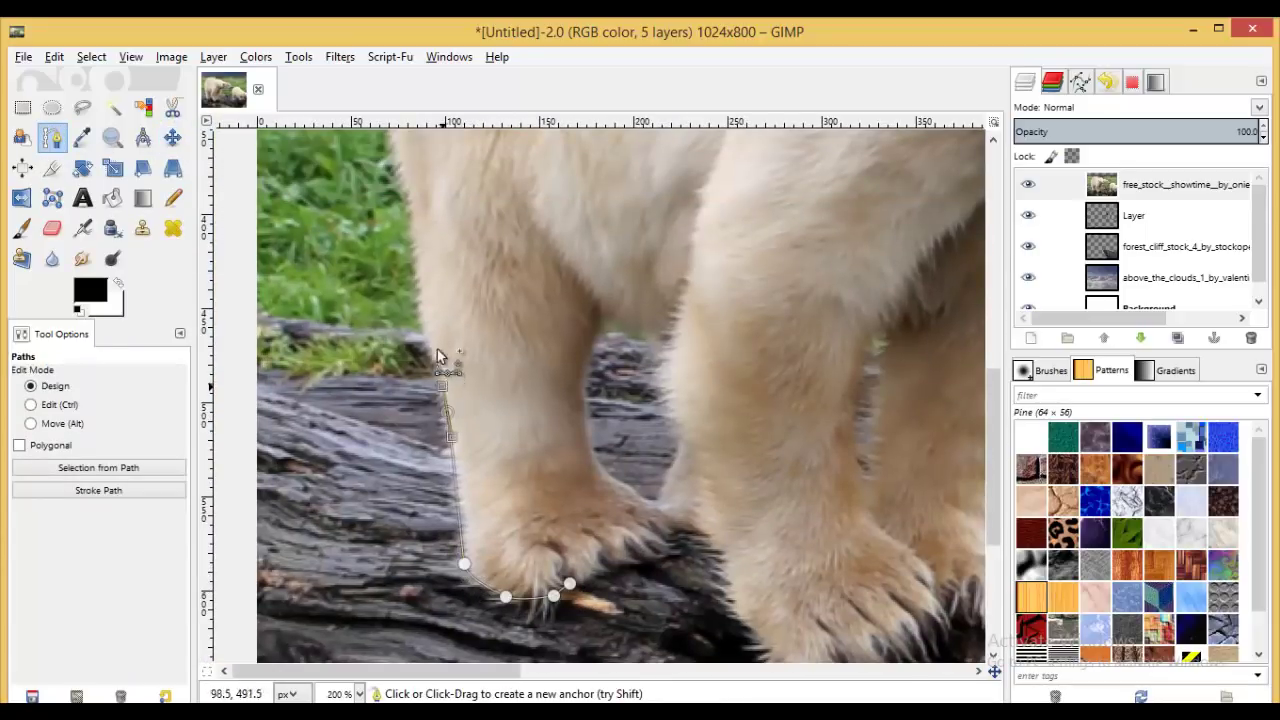
scroll(463, 195, up, 2)
scroll(400, 251, up, 2)
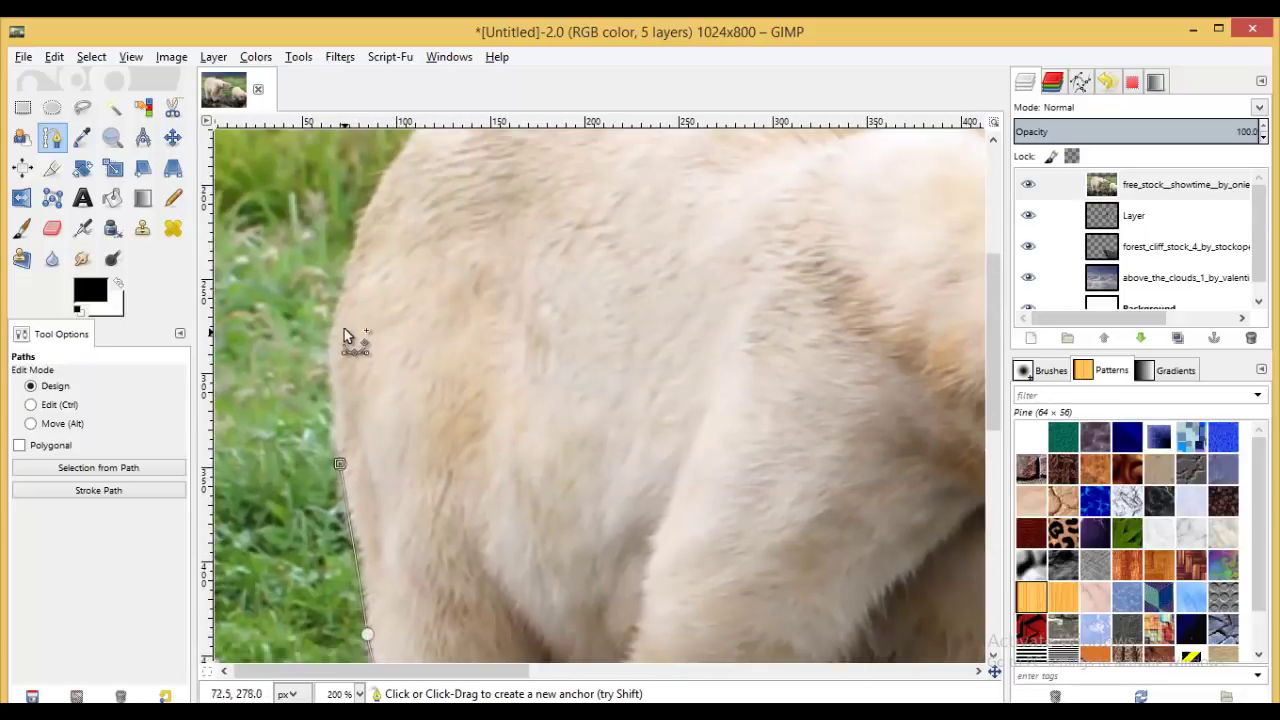
scroll(505, 179, up, 4)
drag(467, 345, 573, 305)
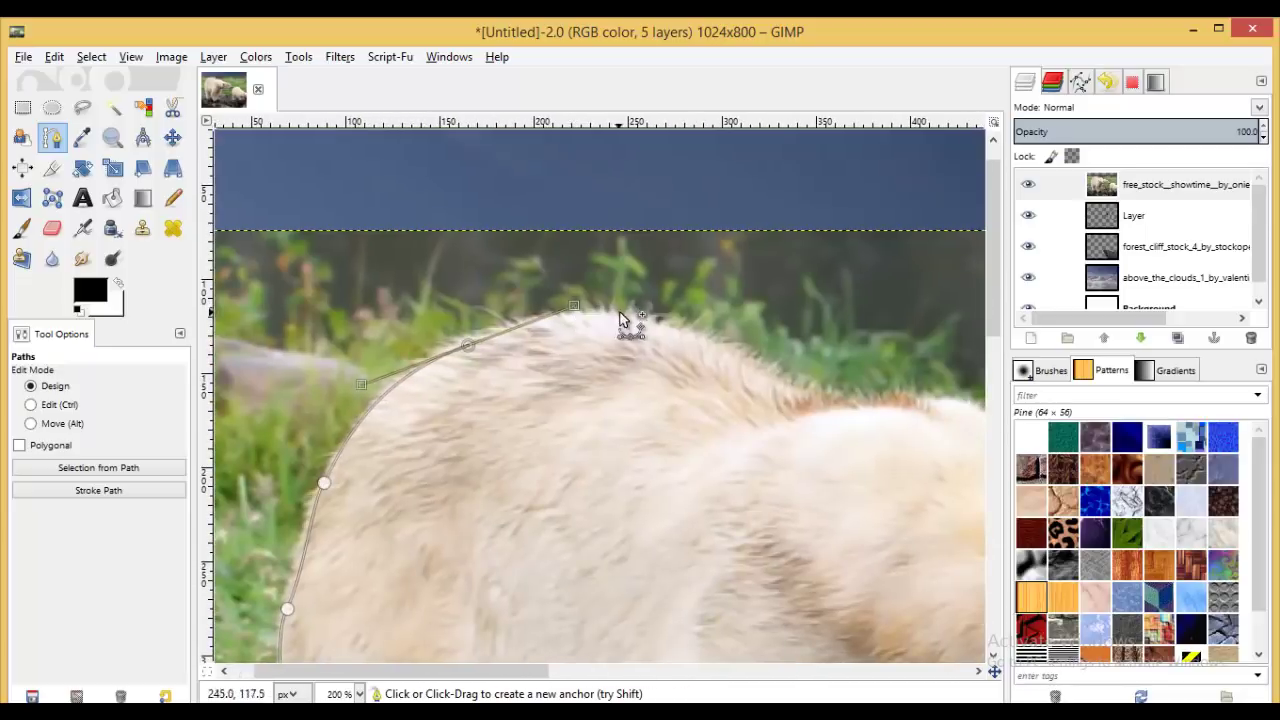
click(800, 385)
scroll(700, 380, down, 1)
scroll(576, 360, right, 5)
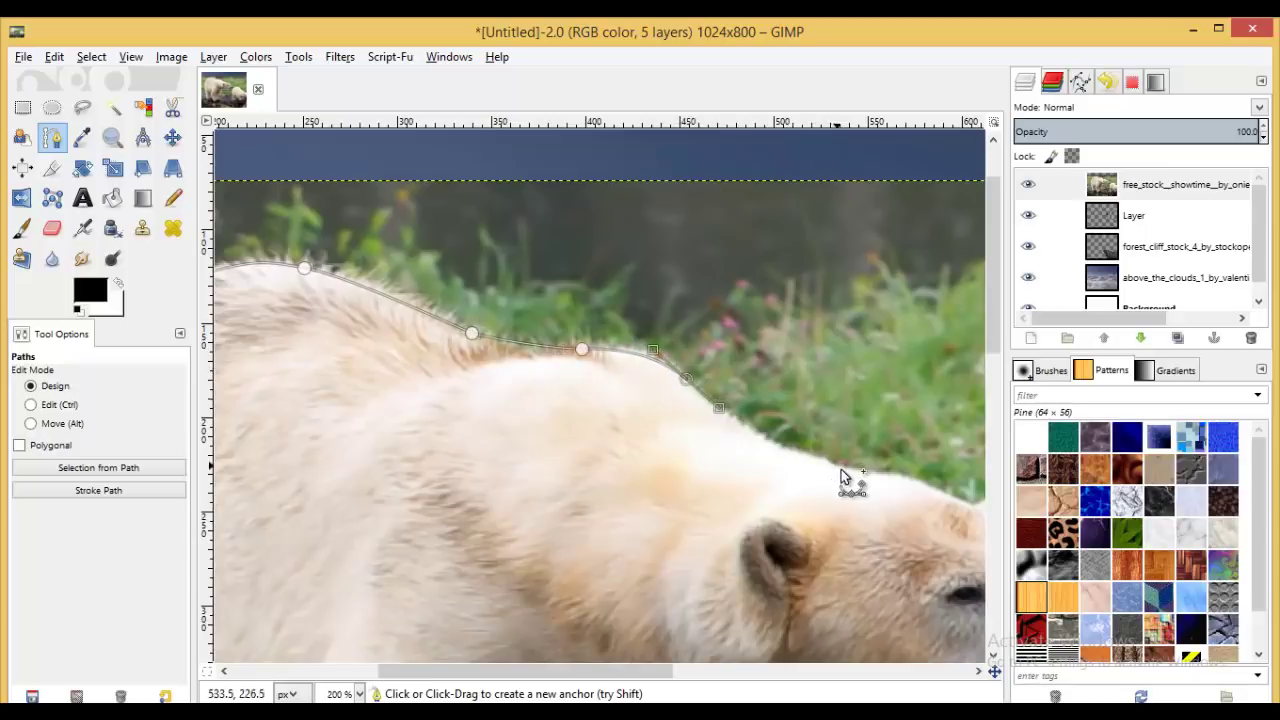
drag(841, 470, 907, 481)
scroll(645, 422, down, 2)
scroll(645, 422, right, 6)
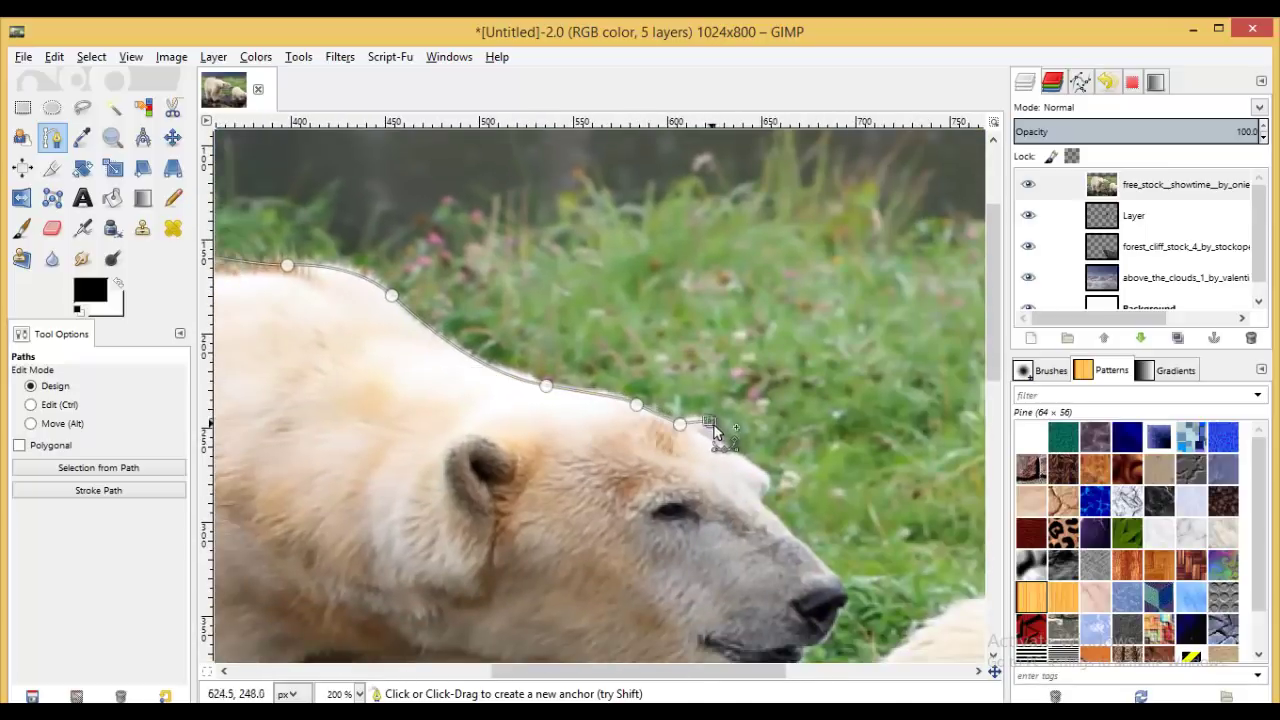
ctrl+scroll(785, 540, up, 2)
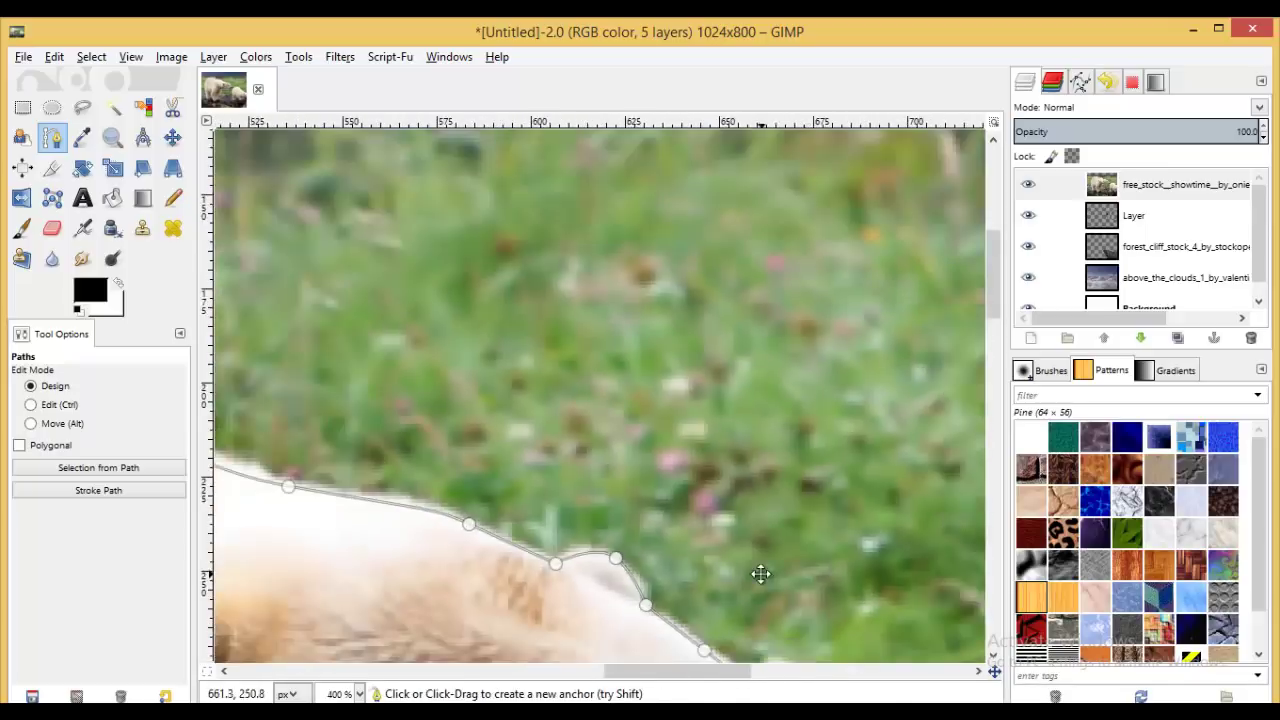
scroll(740, 500, down, 2)
- Continue the path around the bear's snout, nose, mouth and chin
click(672, 539)
click(708, 574)
click(771, 634)
scroll(666, 411, down, 3)
scroll(666, 411, right, 2)
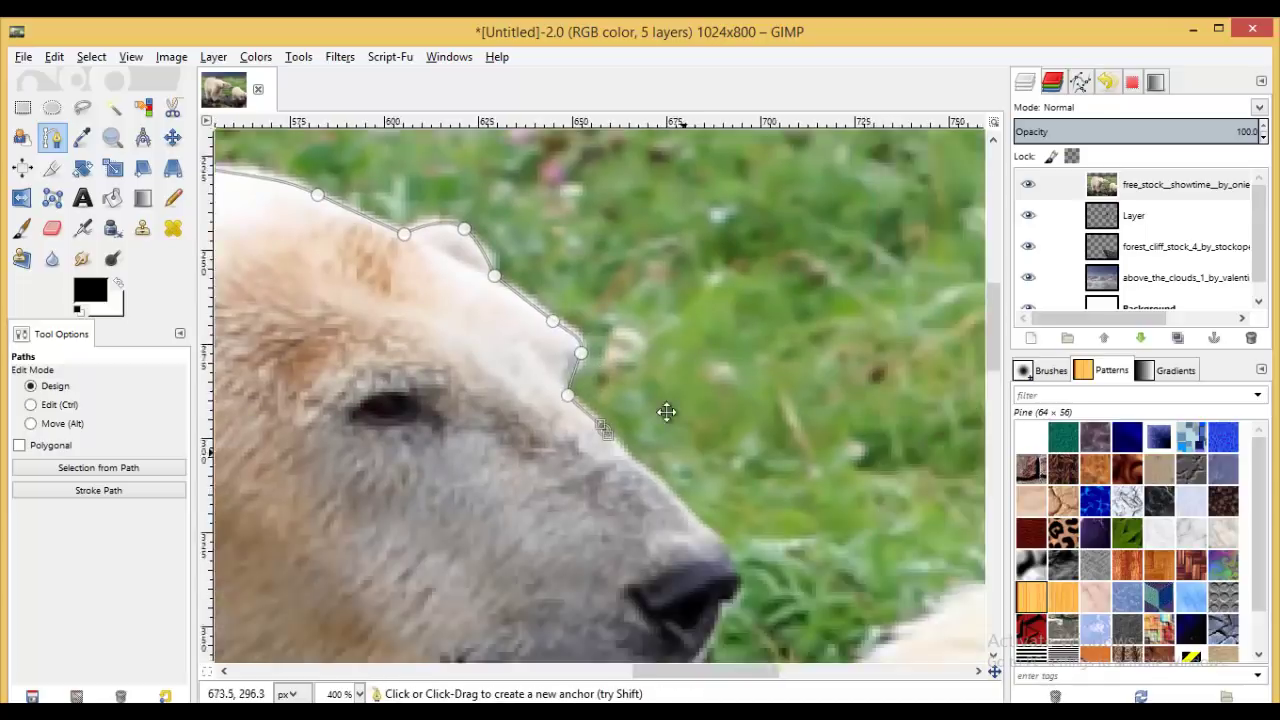
click(643, 606)
scroll(643, 606, down, 3)
click(620, 508)
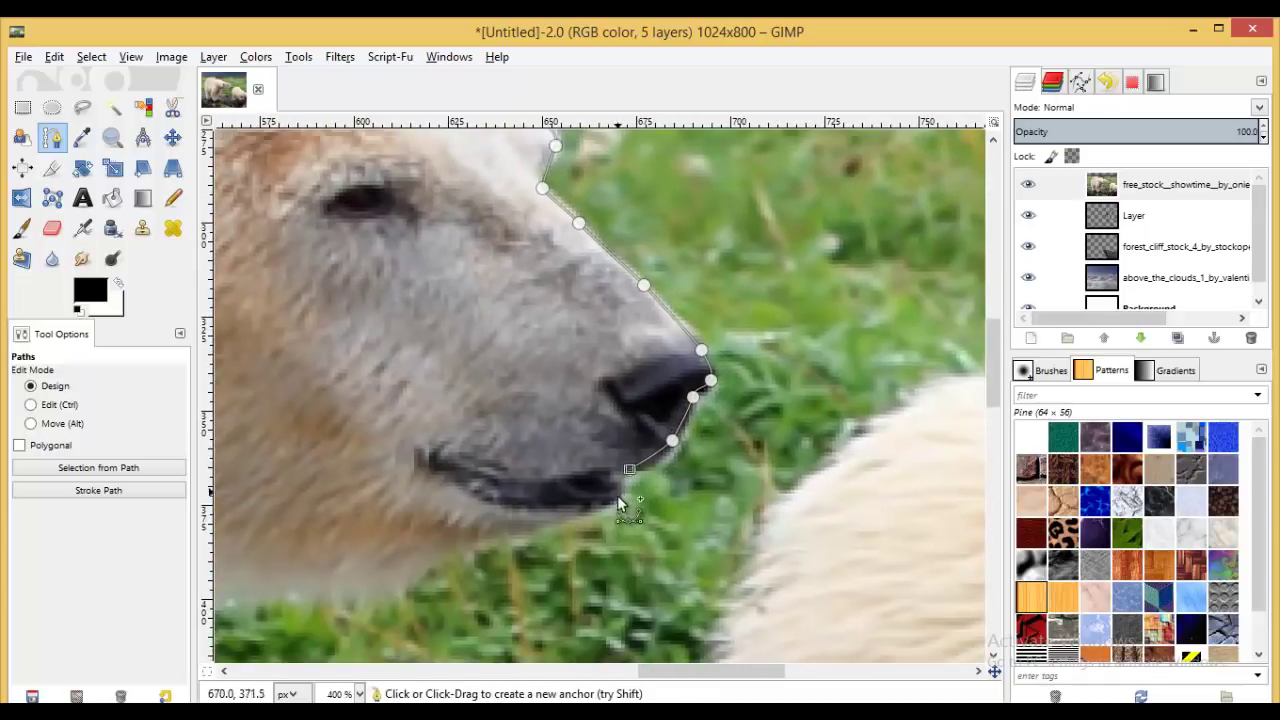
click(491, 528)
- Extend the path down the bear's throat and front leg to the front paw's claws
scroll(600, 520, left, 5)
scroll(500, 487, left, 5)
drag(676, 461, 635, 461)
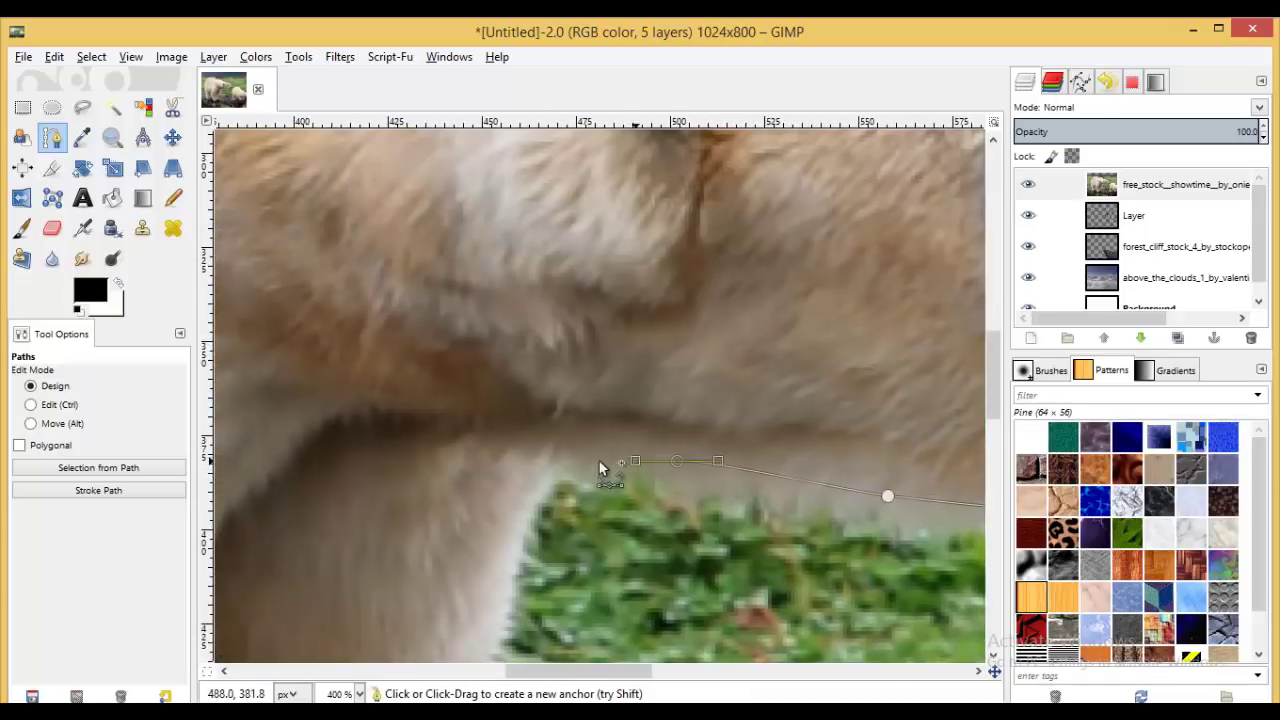
scroll(524, 599, down, 5)
scroll(524, 599, left, 4)
scroll(806, 220, down, 5)
scroll(806, 220, left, 2)
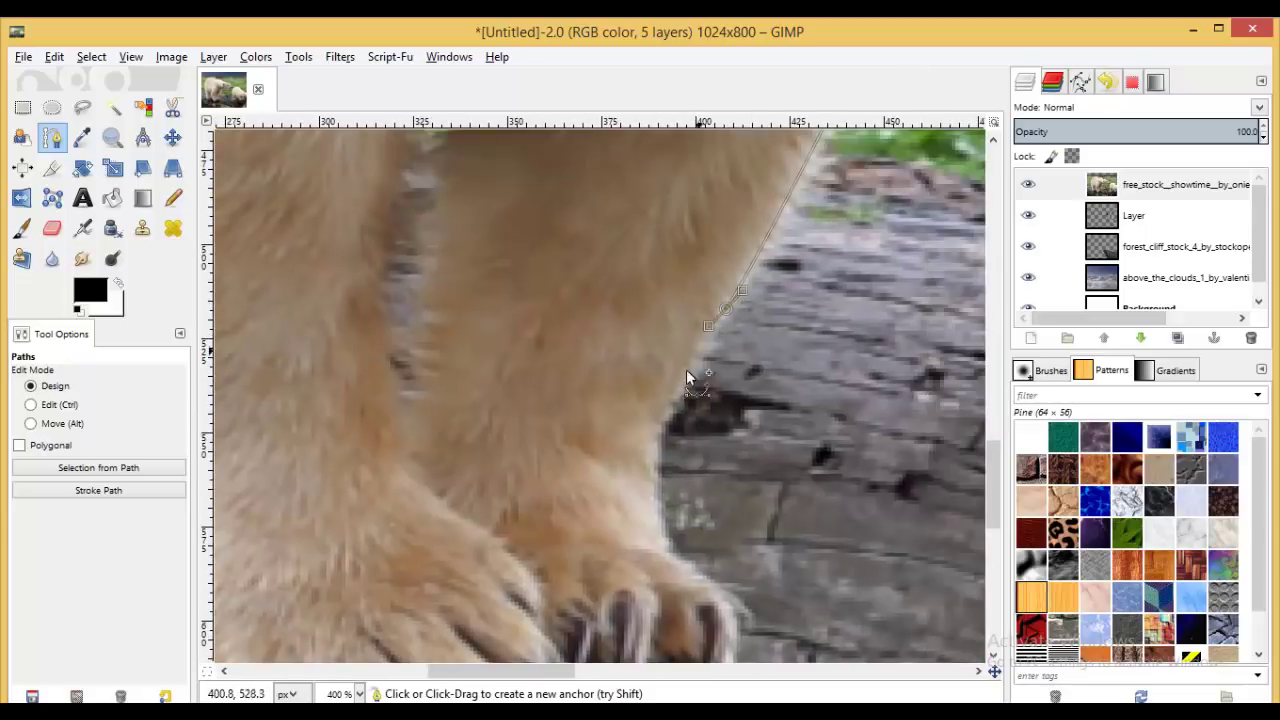
click(658, 550)
scroll(700, 480, down, 3)
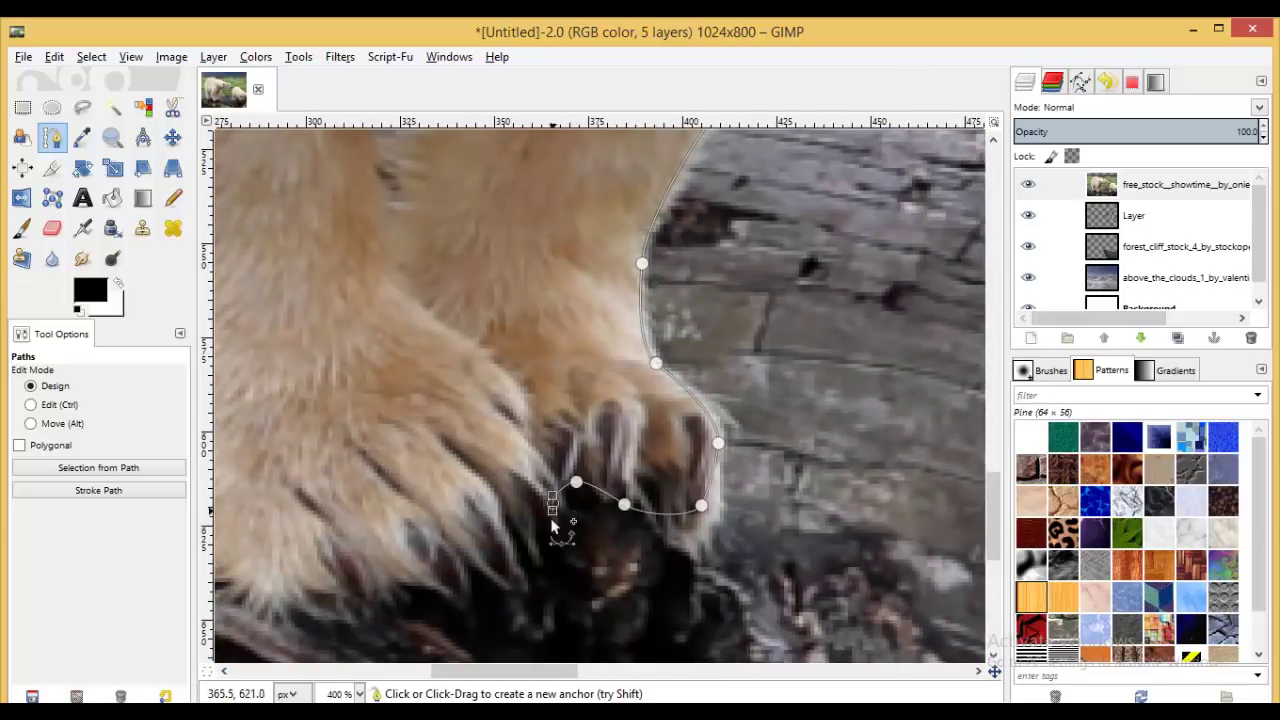
click(521, 584)
scroll(589, 296, down, 4)
scroll(589, 296, left, 2)
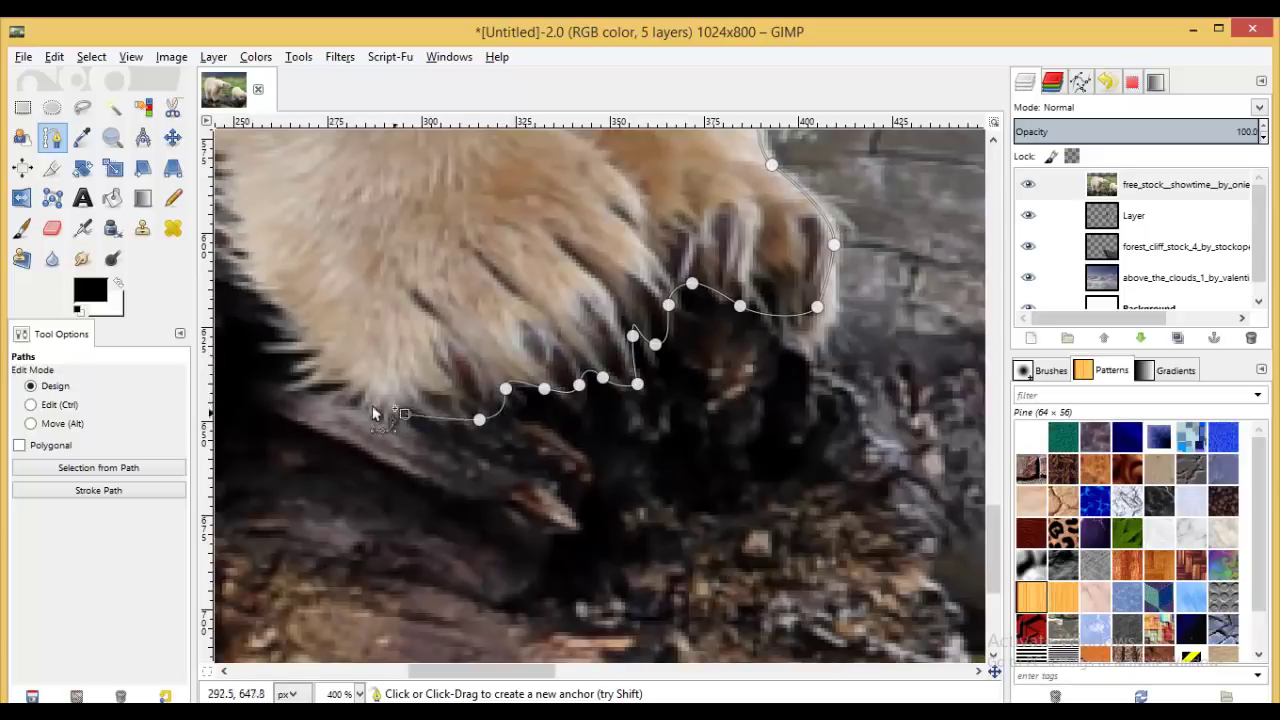
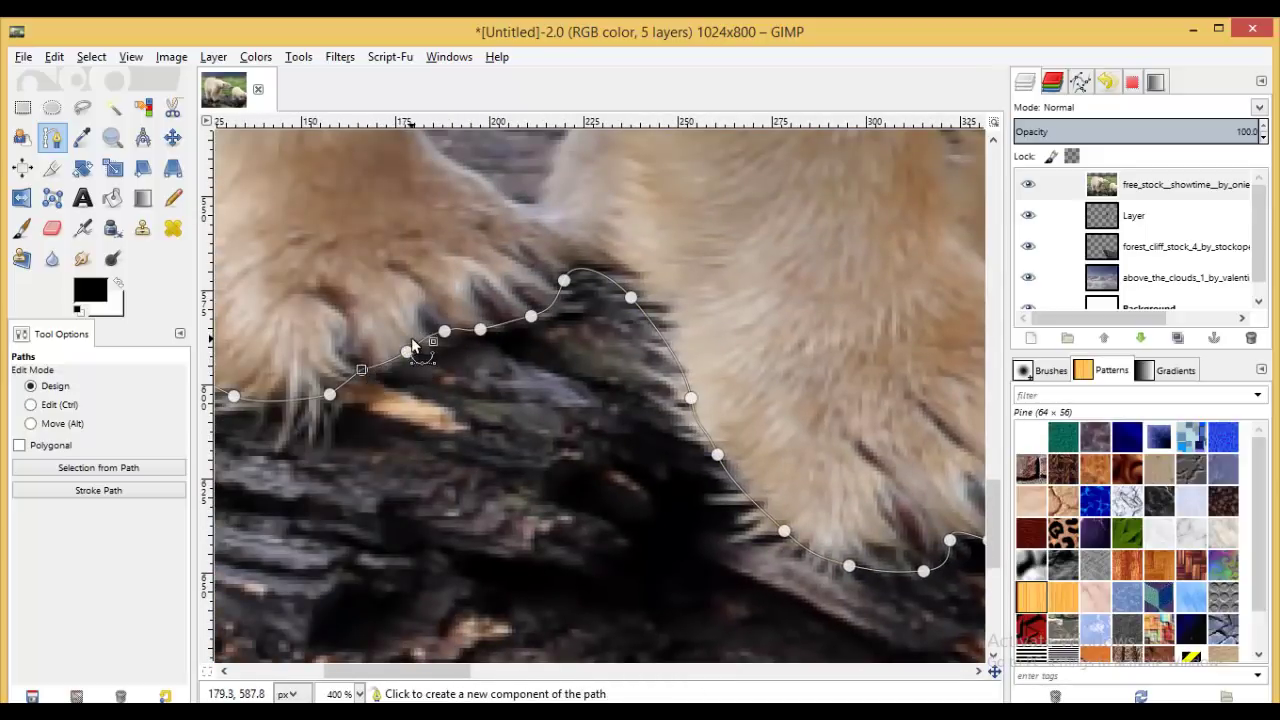
- Convert the bear's outline path to a feathered selection and add a layer mask from it
ctrl+scroll(450, 328, down, 2)
ctrl+scroll(450, 328, down, 3)
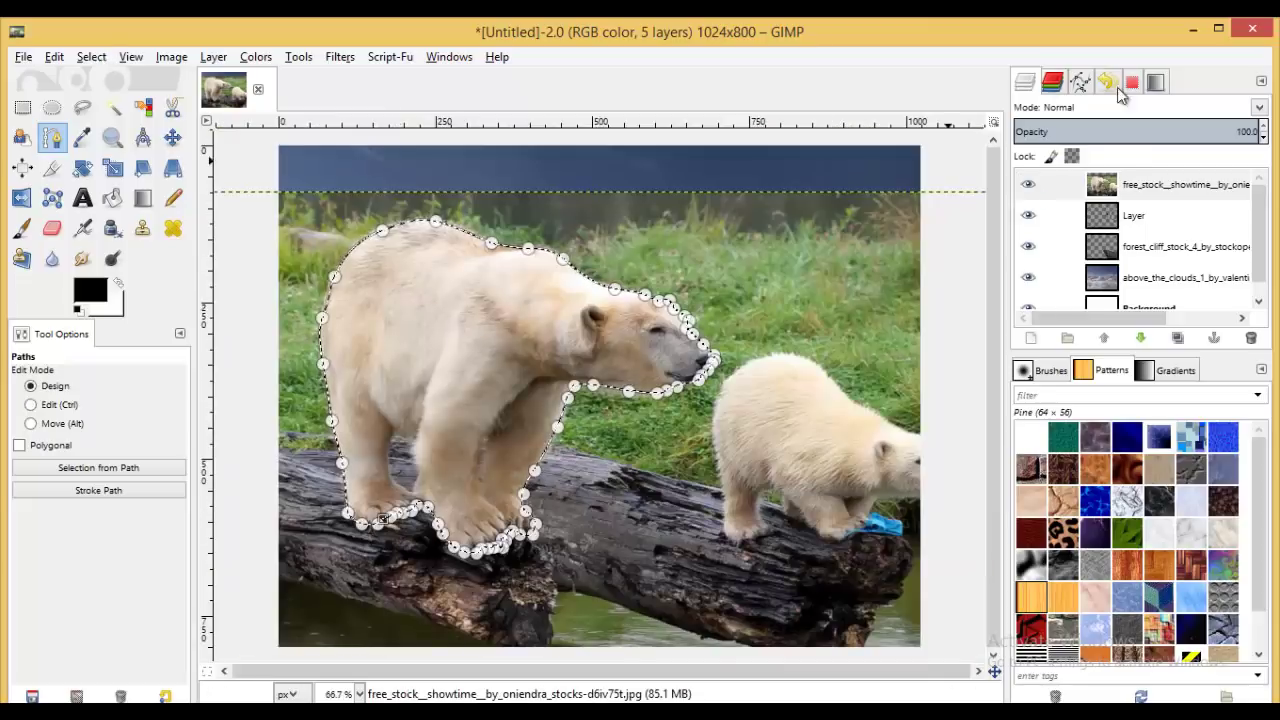
click(1080, 81)
click(1188, 337)
click(91, 57)
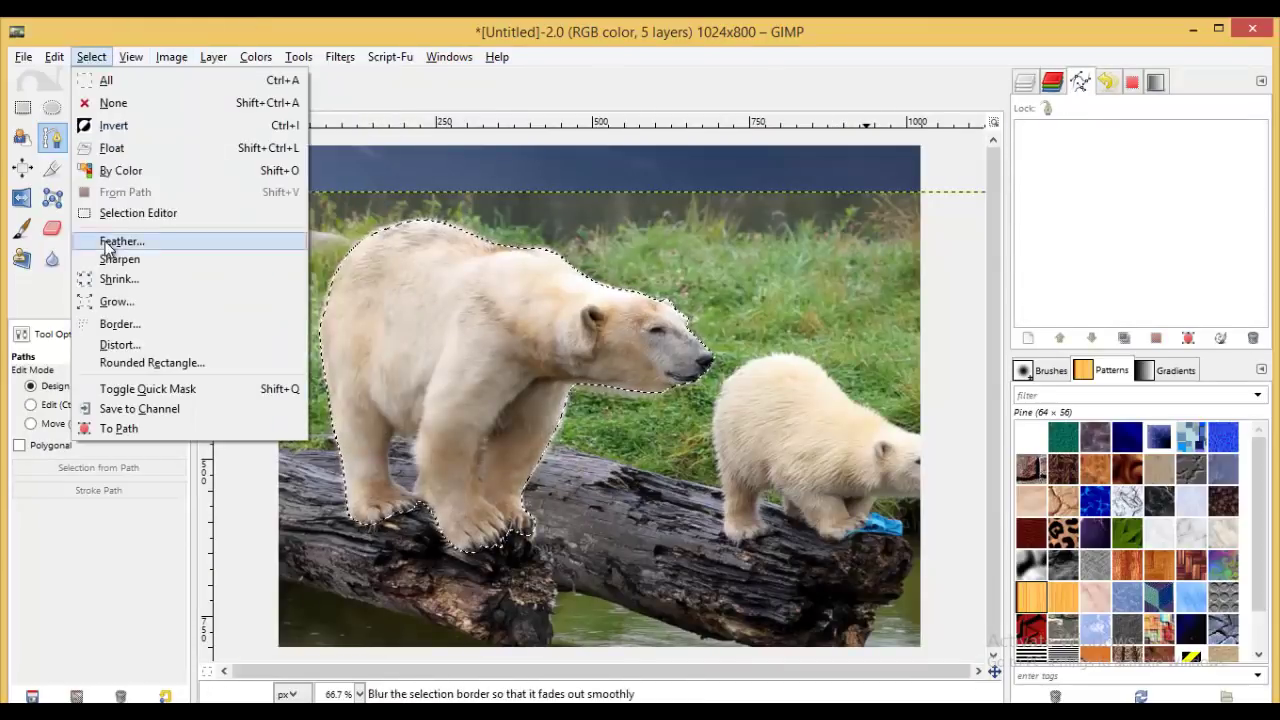
click(110, 248)
click(137, 309)
click(1024, 81)
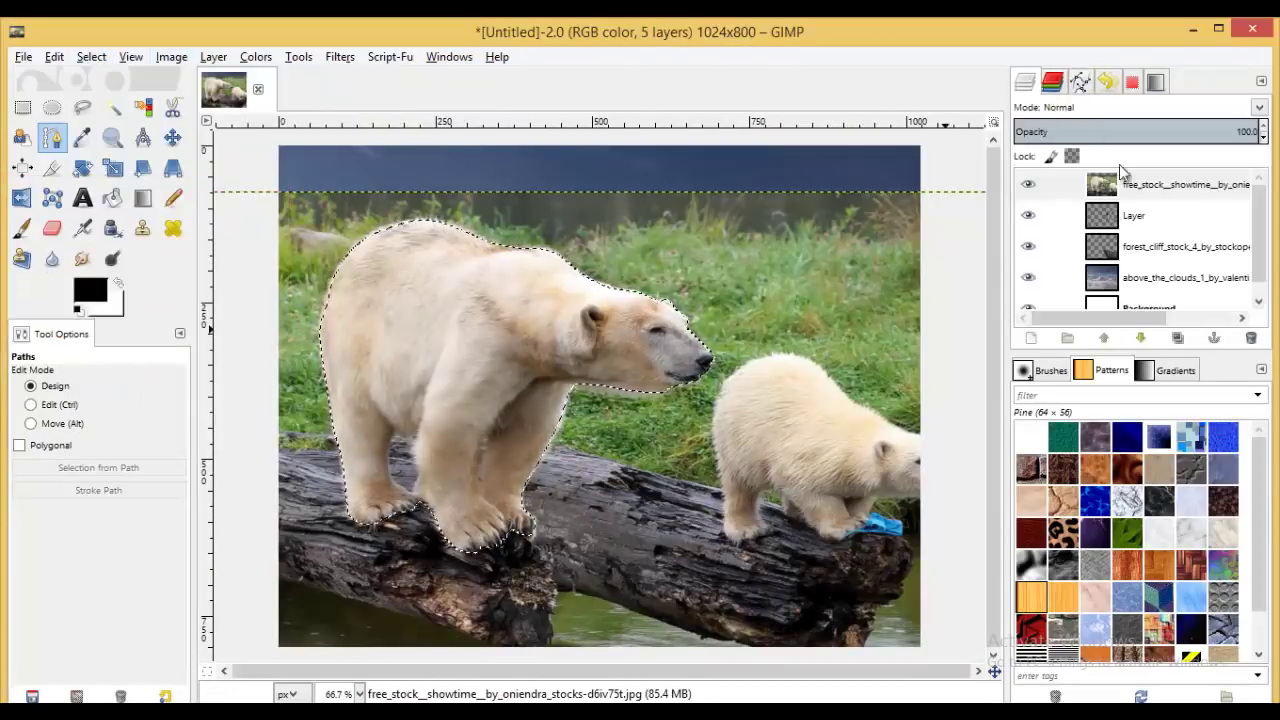
right_click(1115, 184)
click(1171, 443)
click(1140, 608)
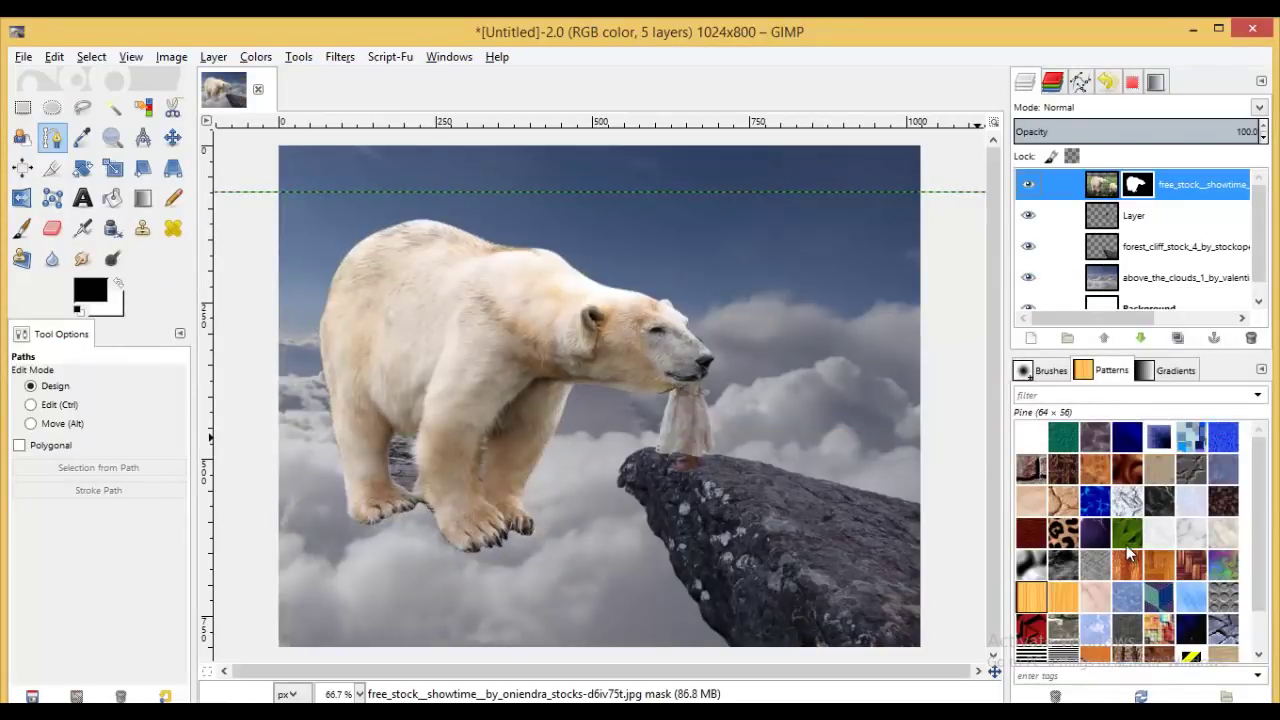
- Trace a path around the gap between the bear's legs, make it a selection, and delete the path
scroll(490, 493, up, 3)
scroll(392, 471, up, 2)
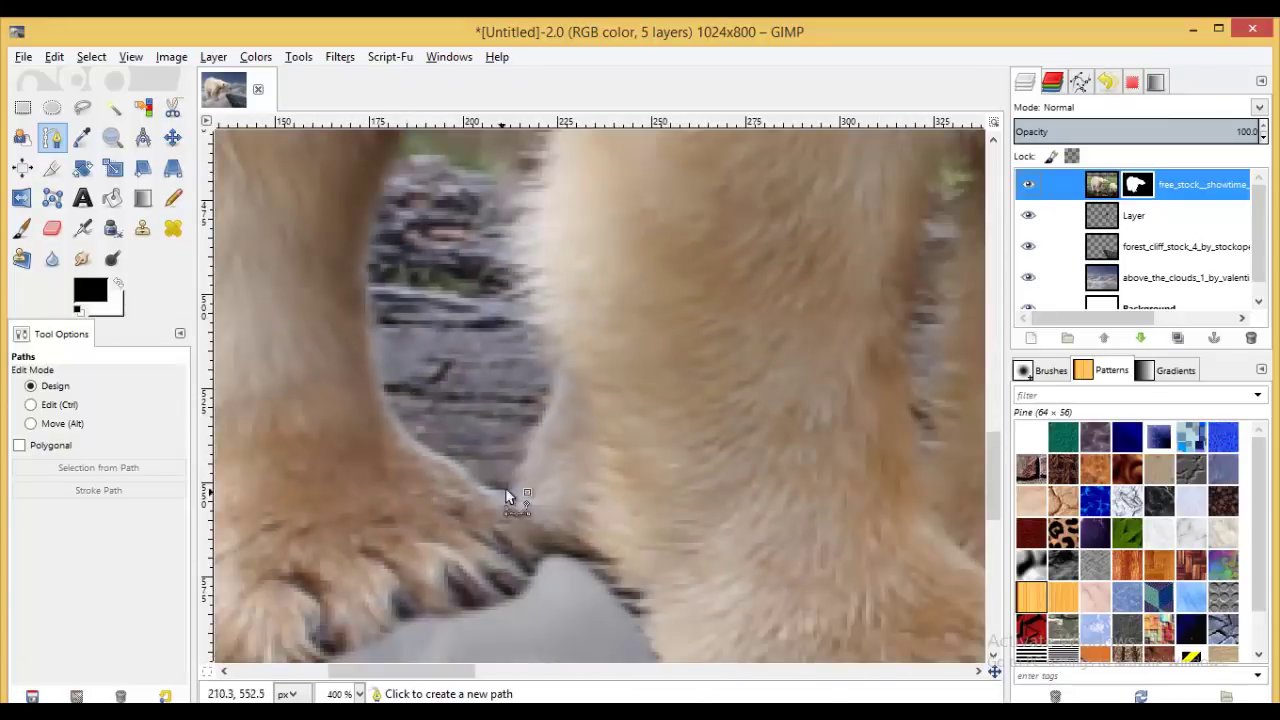
click(508, 492)
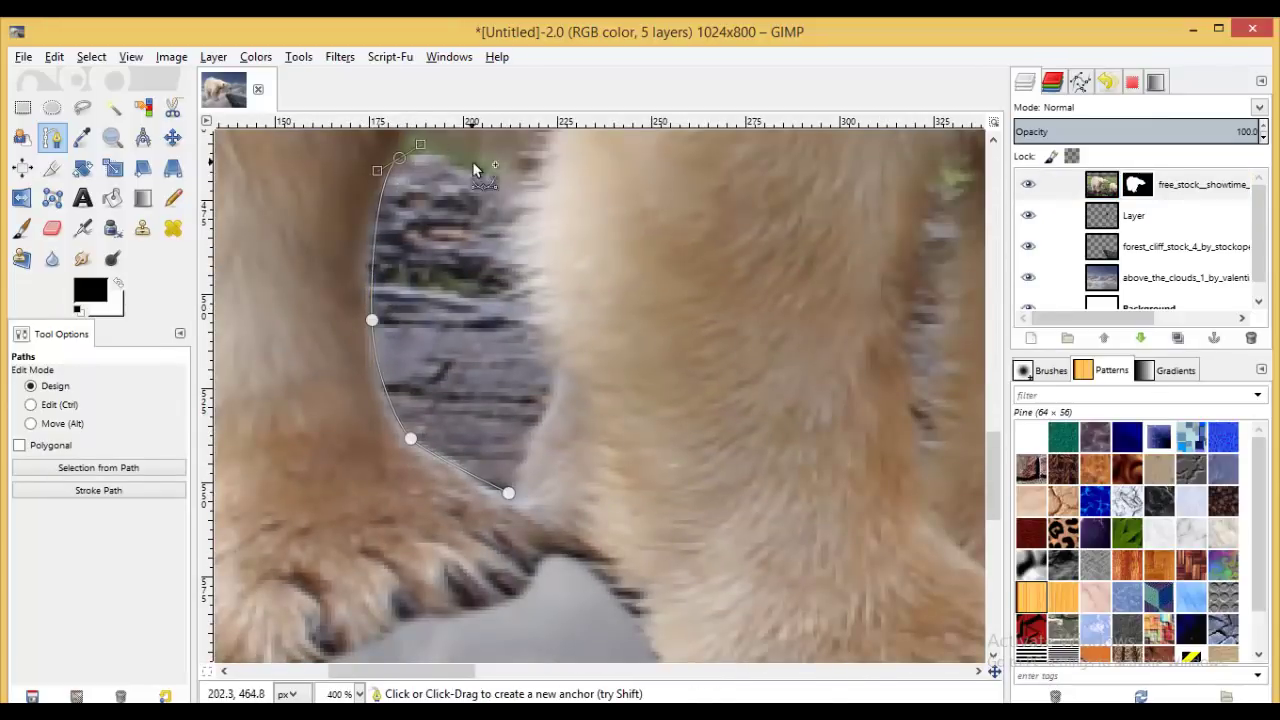
click(537, 421)
click(520, 461)
click(507, 496)
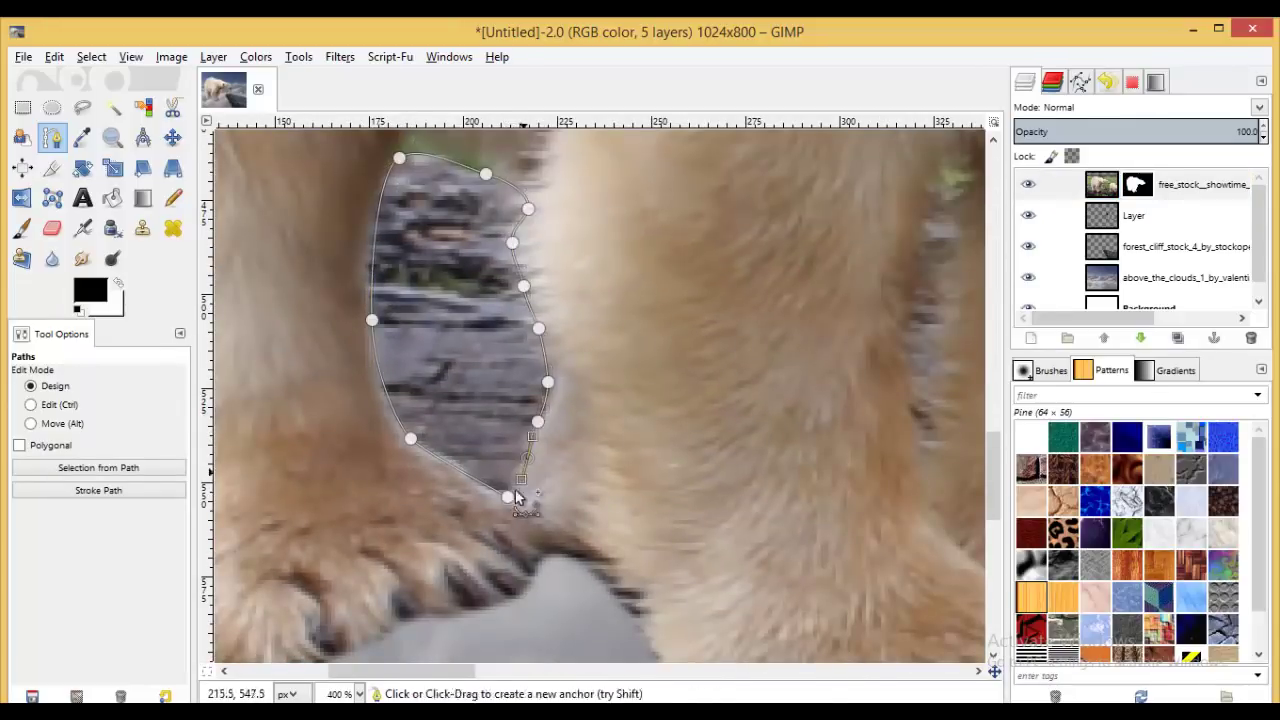
key(Return)
click(1080, 82)
click(1252, 338)
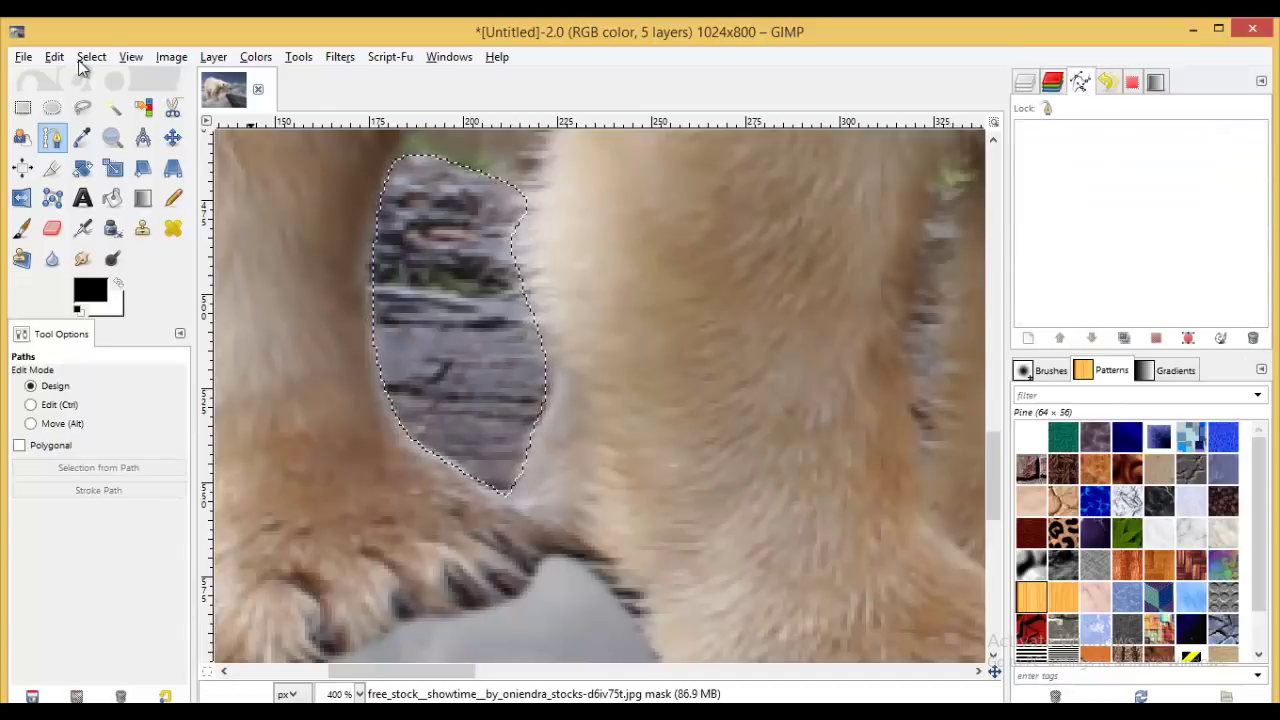
- Feather, shrink and grow the leg-gap selection by 4 px, then fill it black in the mask
click(88, 58)
click(121, 241)
click(149, 314)
click(91, 57)
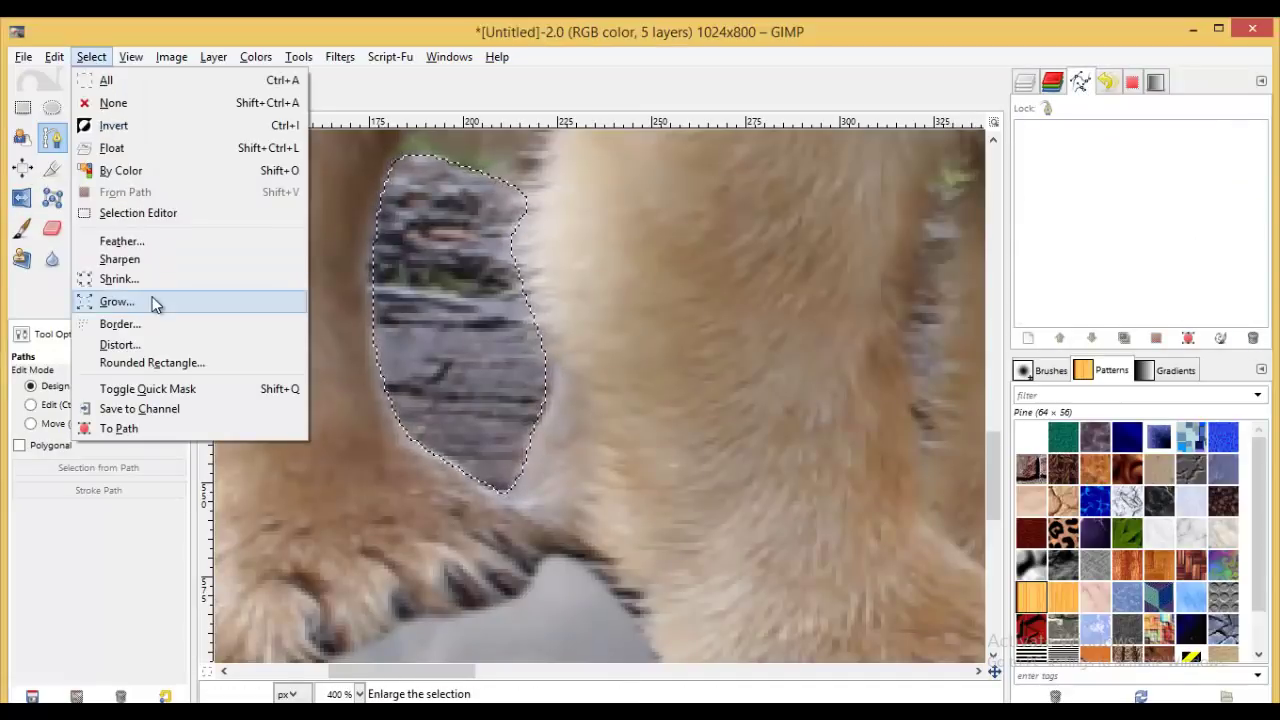
click(141, 283)
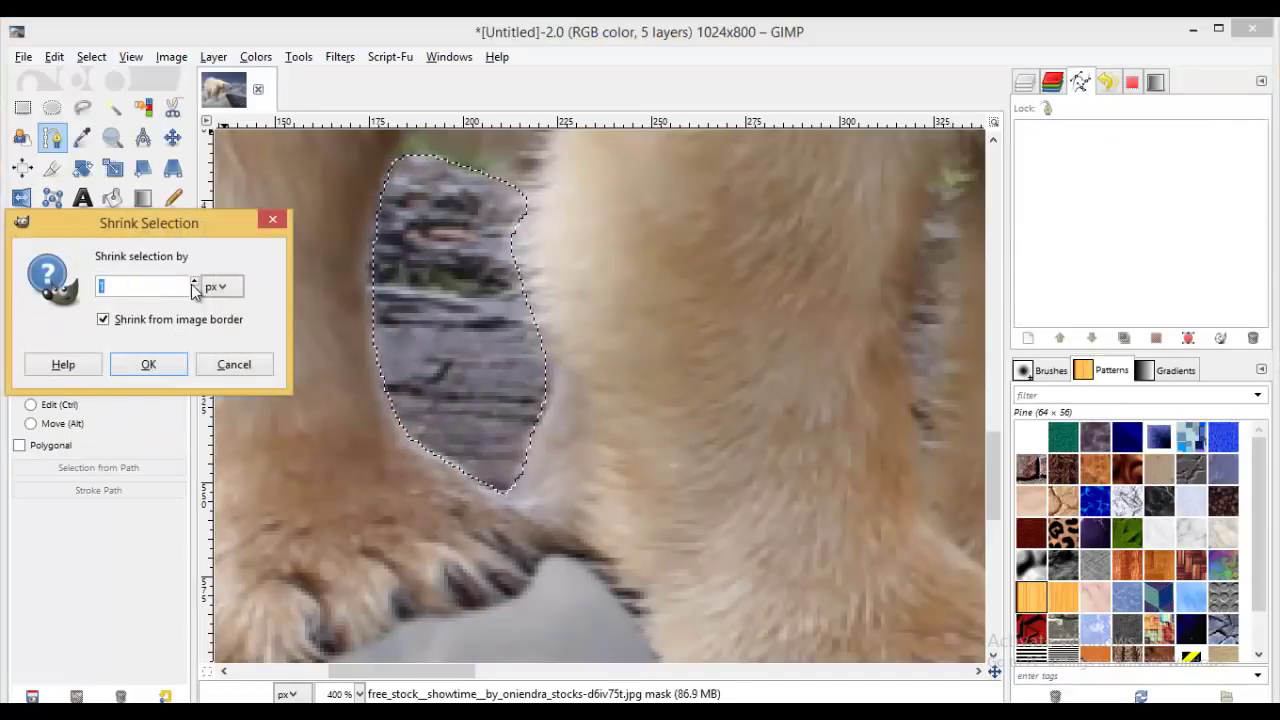
click(148, 364)
click(91, 57)
click(141, 302)
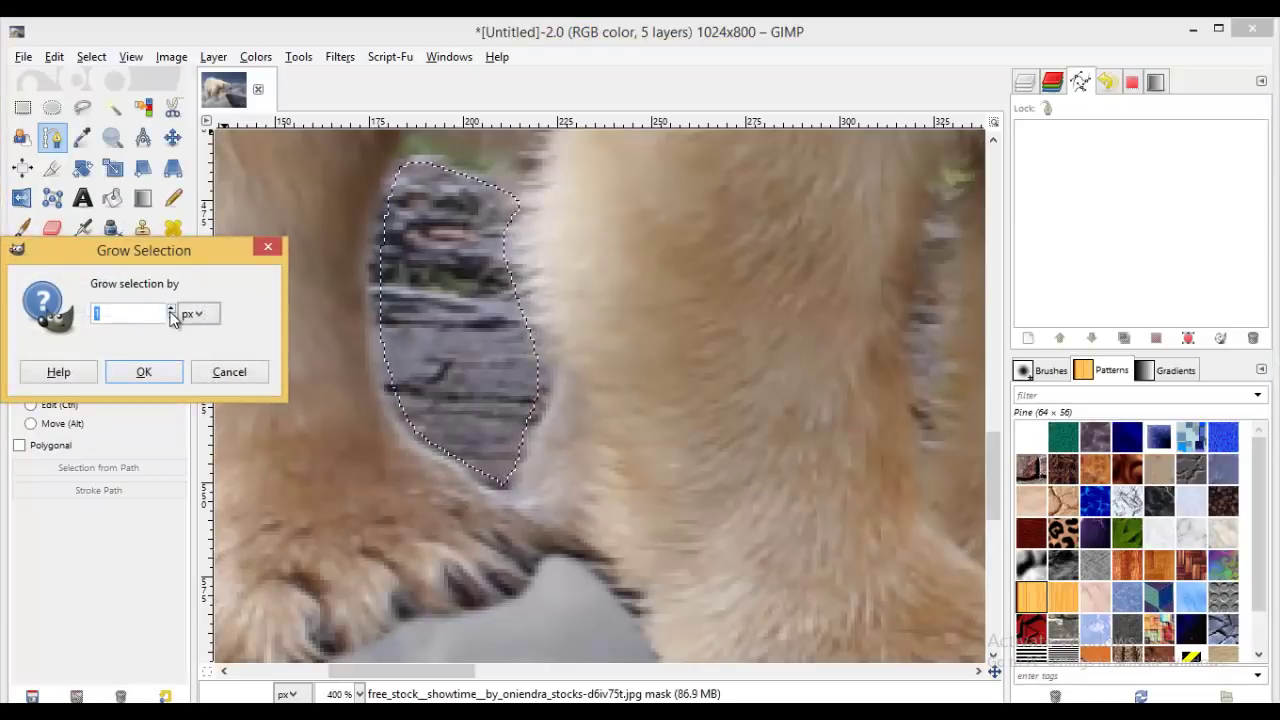
click(146, 374)
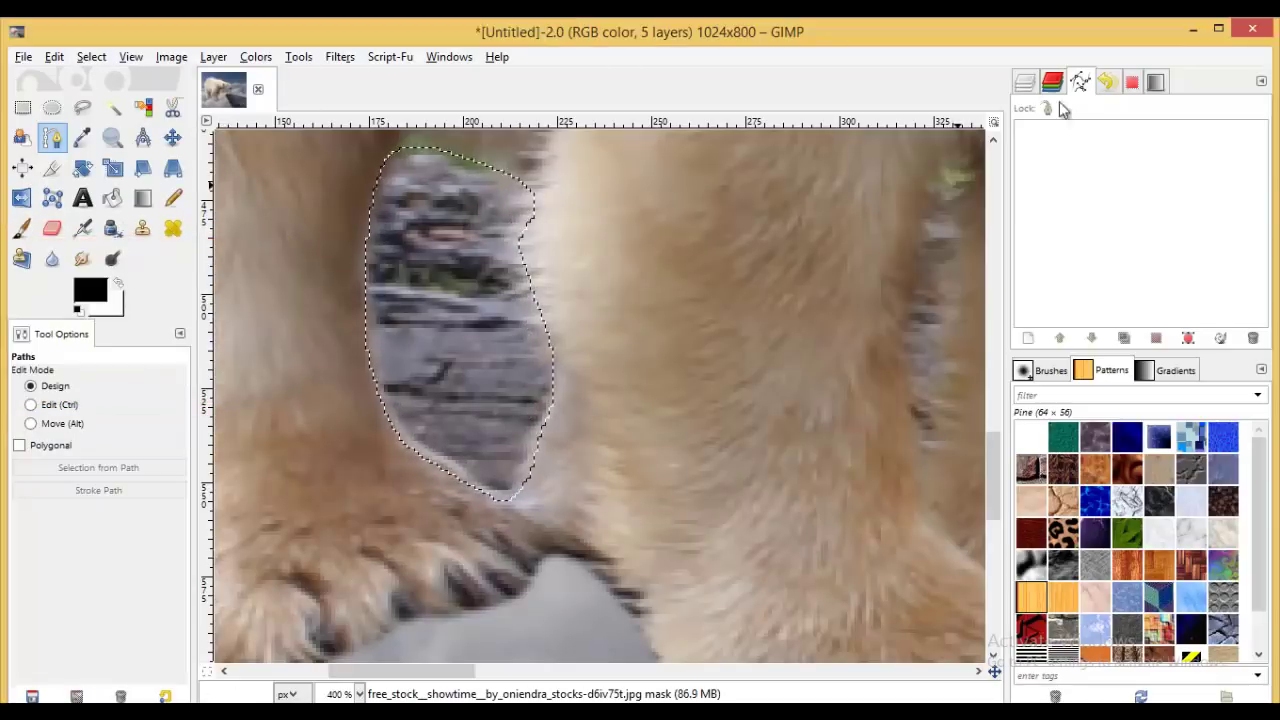
click(112, 198)
click(425, 255)
key(ctrl+shift+a)
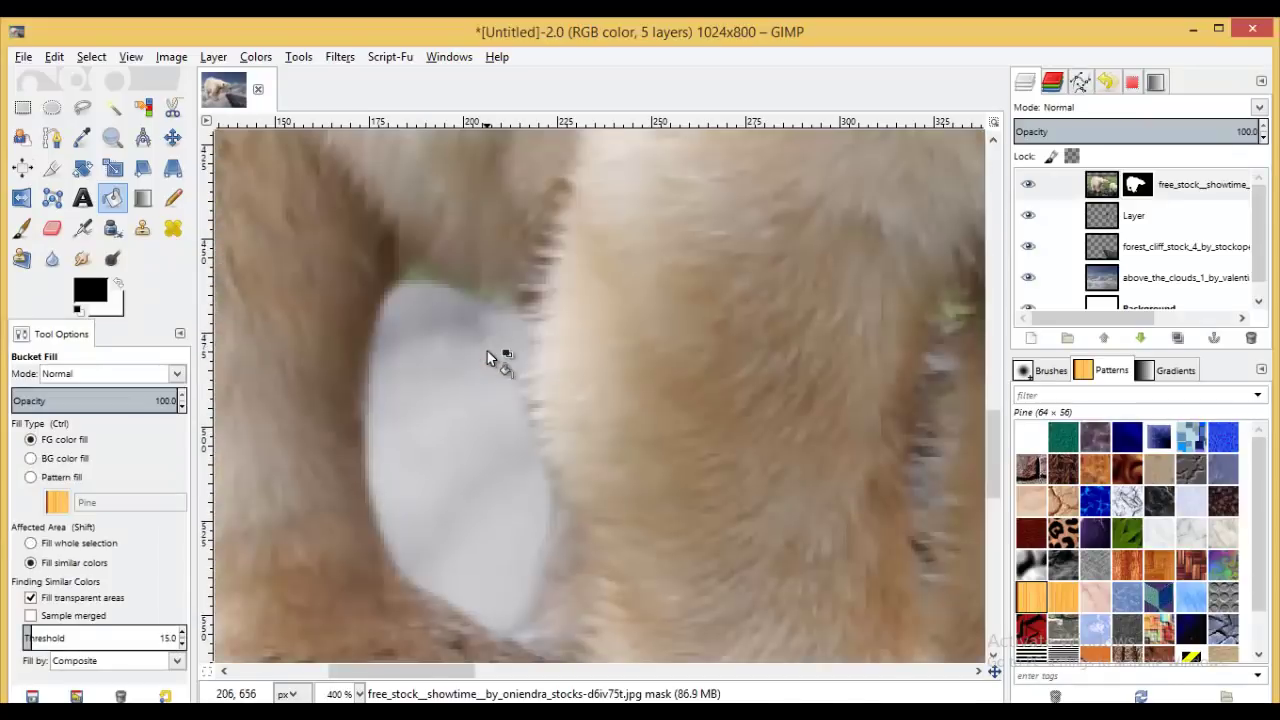
- Touch up the bear's mask with the Paintbrush, checking around its head and legs
ctrl+scroll(515, 357, down, 1)
ctrl+scroll(525, 357, down, 1)
ctrl+scroll(686, 349, down, 1)
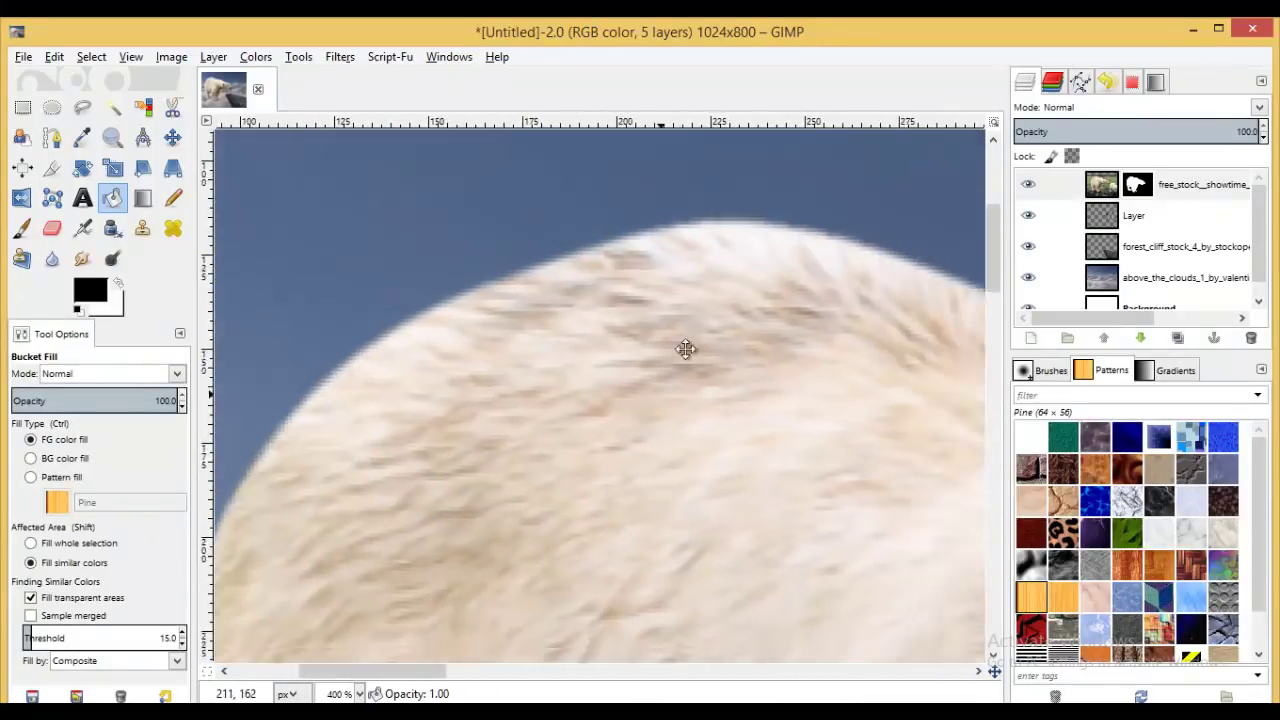
key(p)
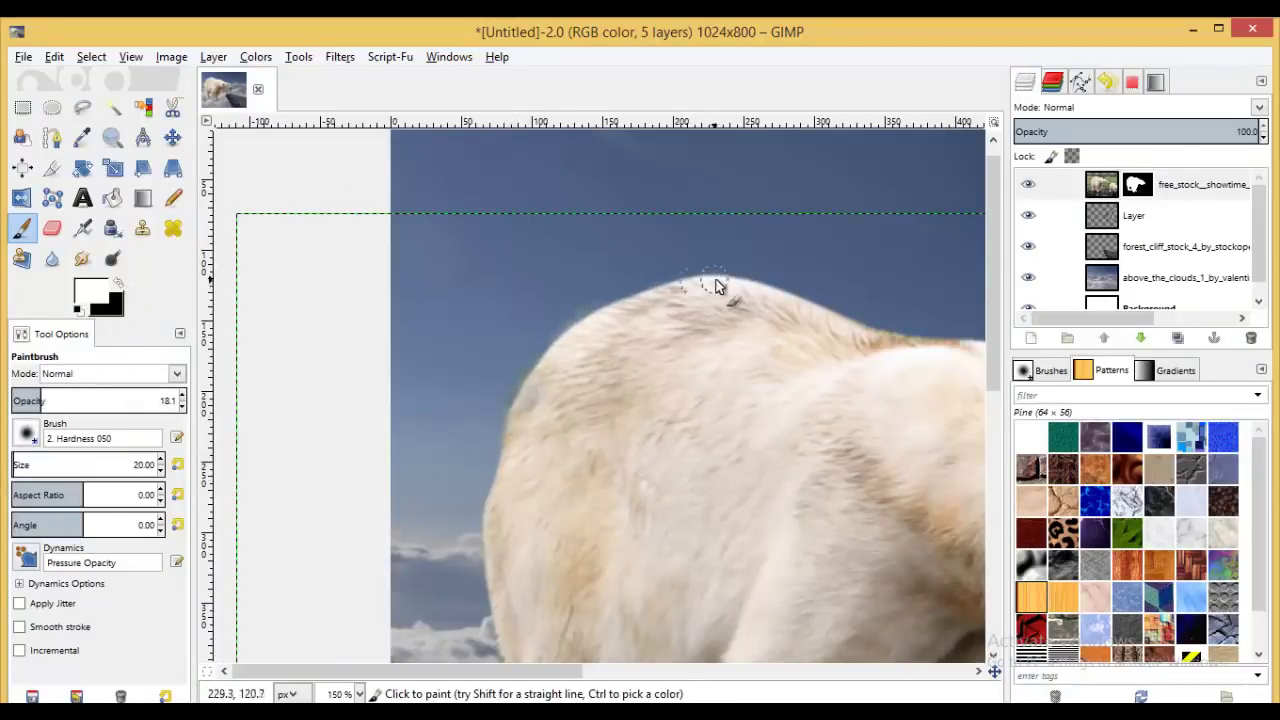
scroll(503, 615, right, 5)
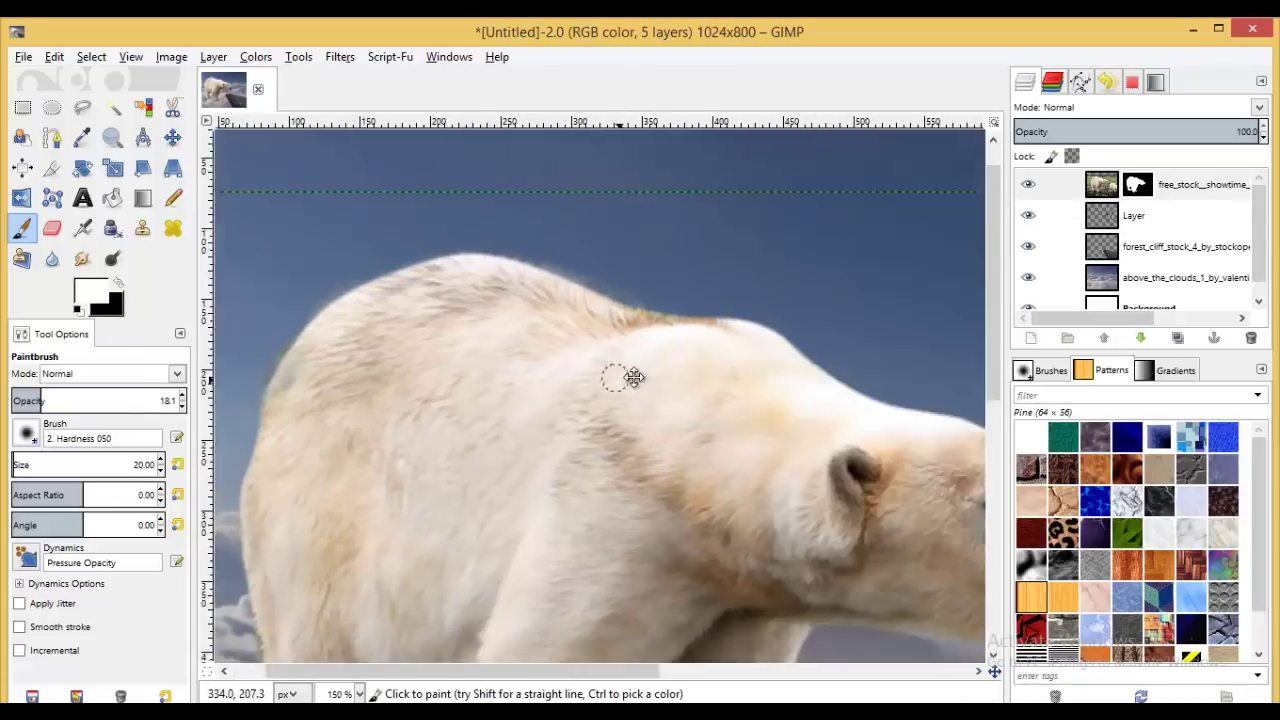
scroll(634, 374, down, 2)
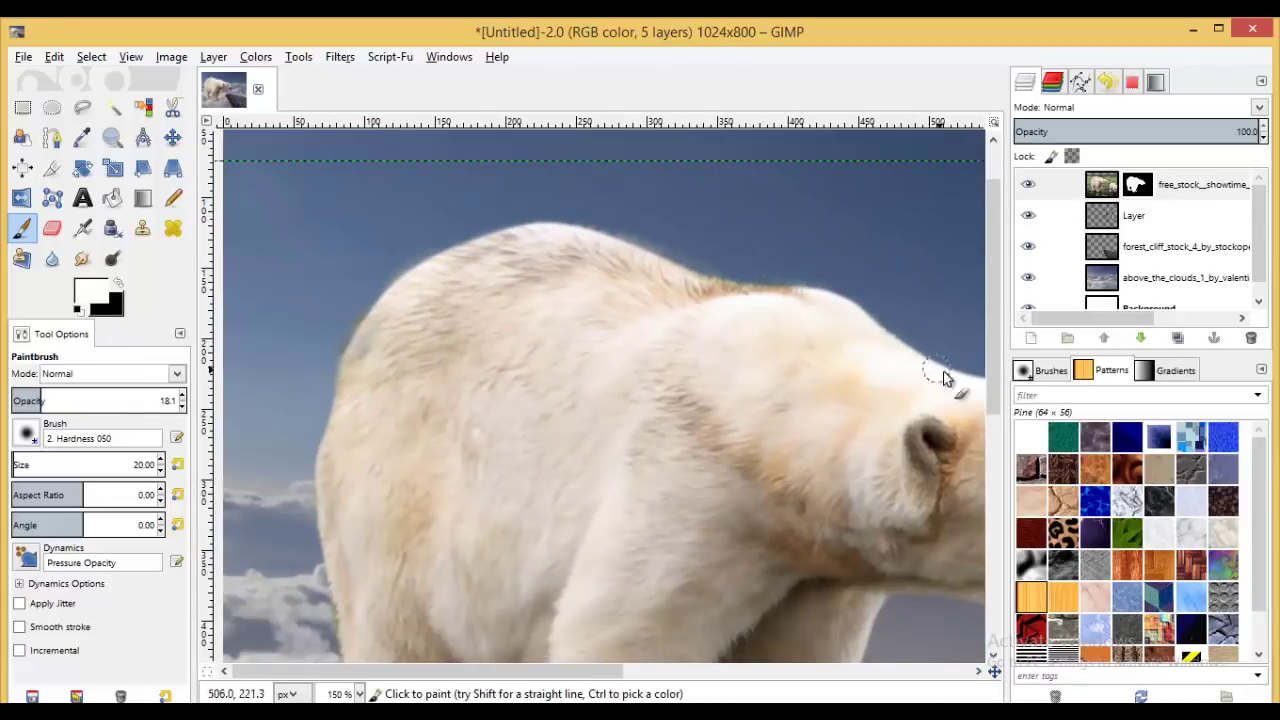
drag(944, 378, 714, 362)
drag(824, 443, 743, 208)
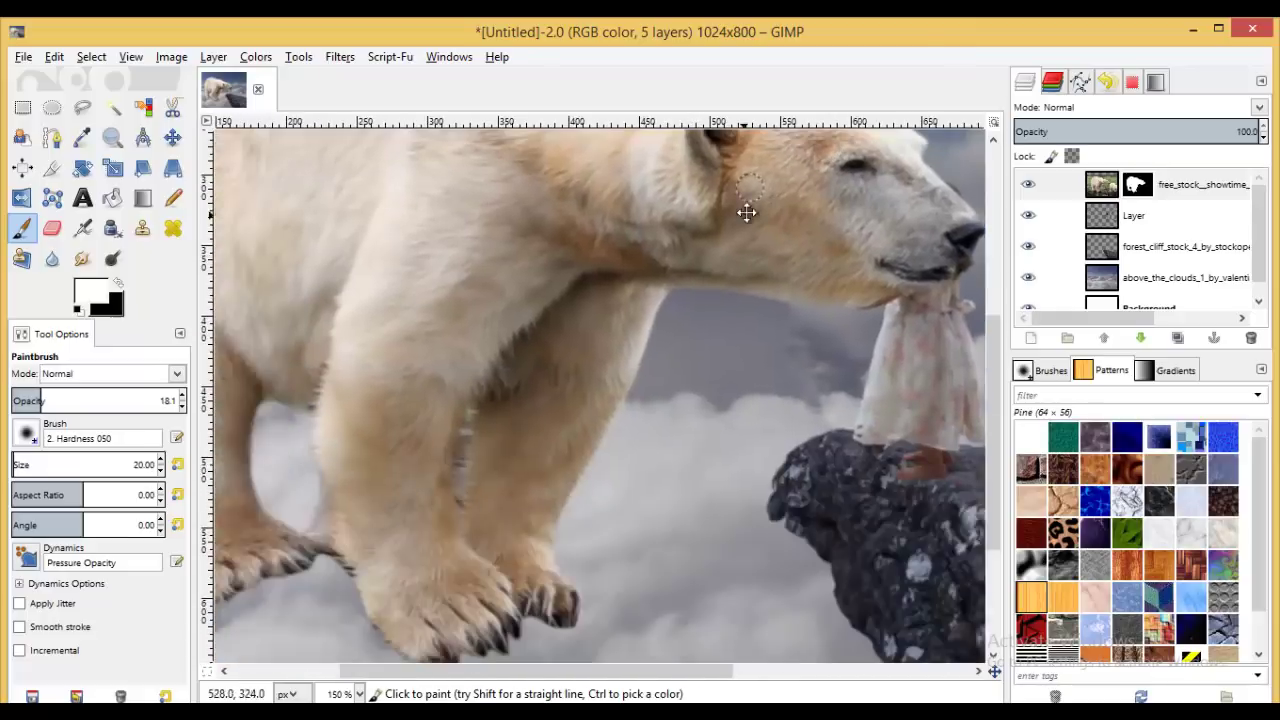
scroll(350, 522, down, 2)
scroll(350, 522, right, 1)
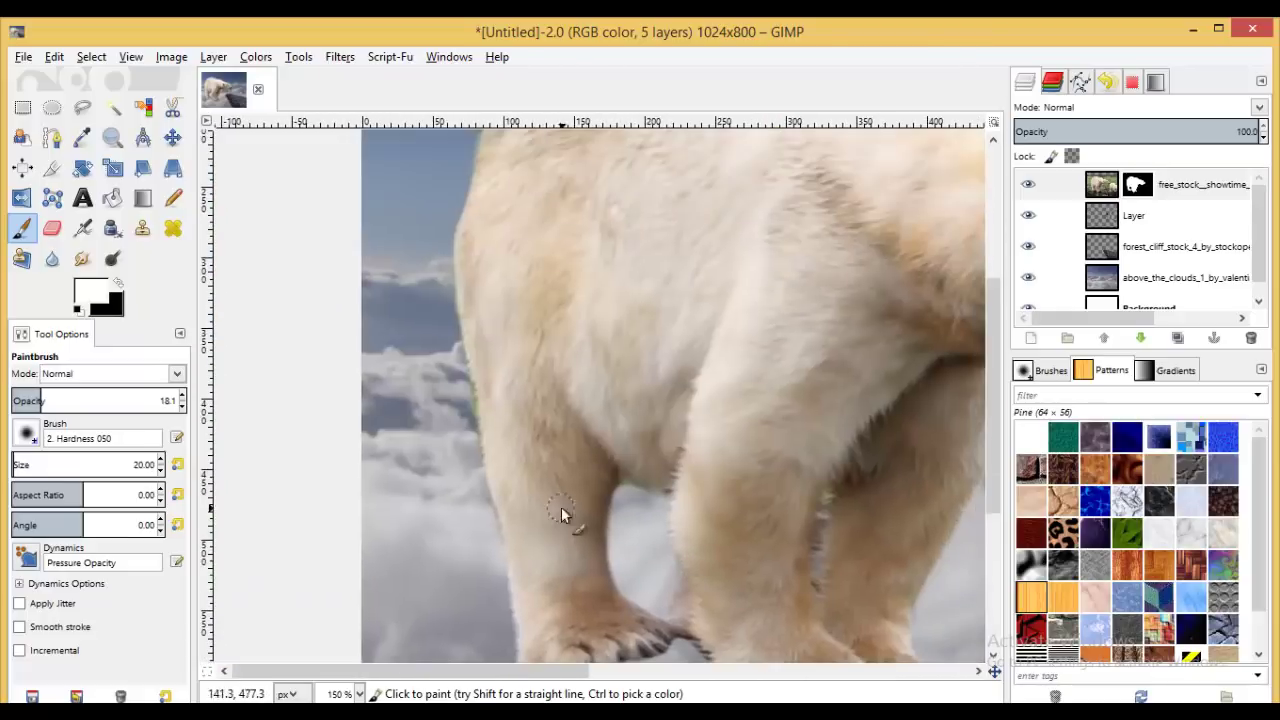
scroll(534, 433, down, 2)
- Apply the bear's layer mask, shift the bear left to the girl's hand, and bring up the stocks folder
click(172, 137)
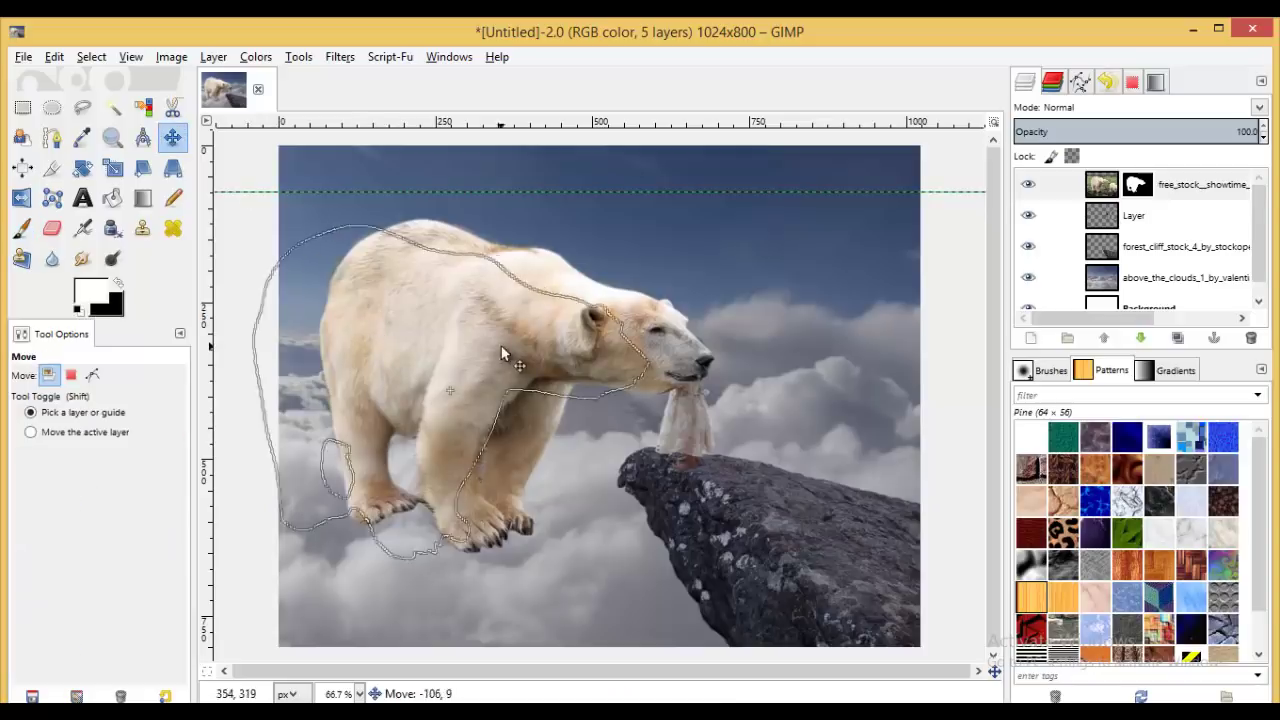
right_click(1105, 185)
click(1177, 468)
mouse_move(553, 316)
mouse_down()
mouse_move(462, 334)
mouse_move(467, 343)
mouse_move(470, 320)
mouse_up()
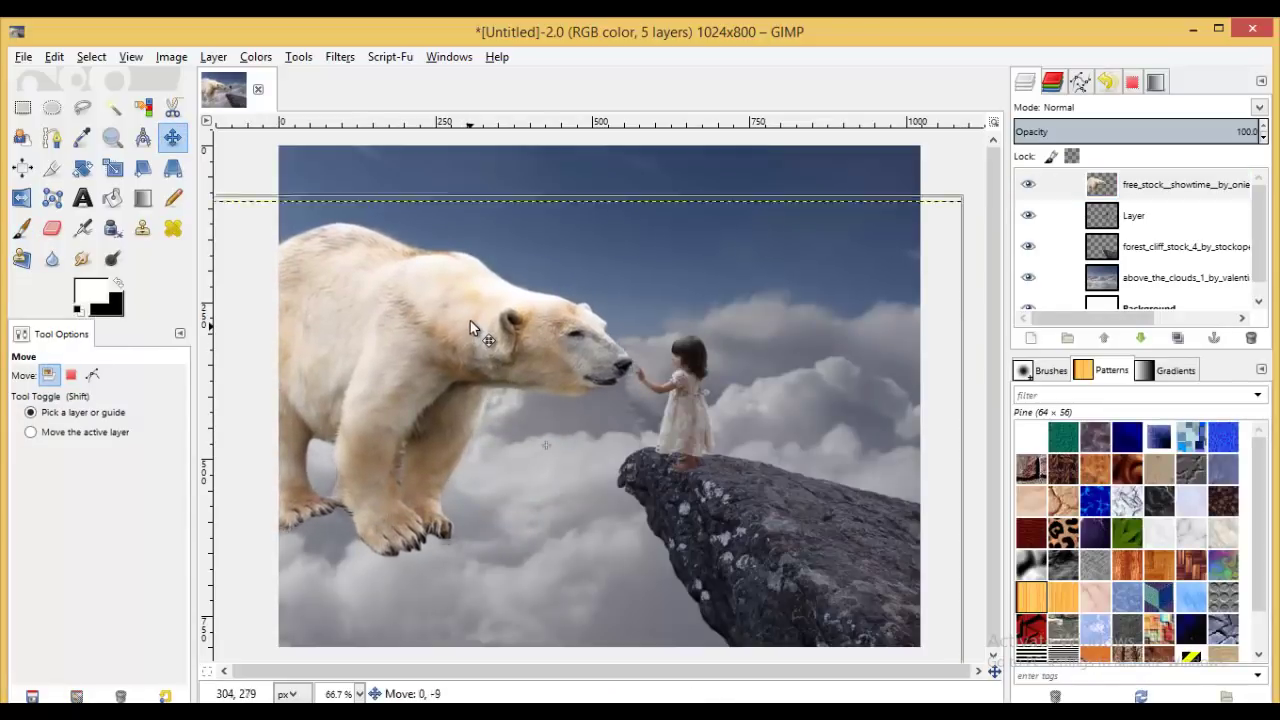
click(934, 580)
scroll(755, 410, up, 2)
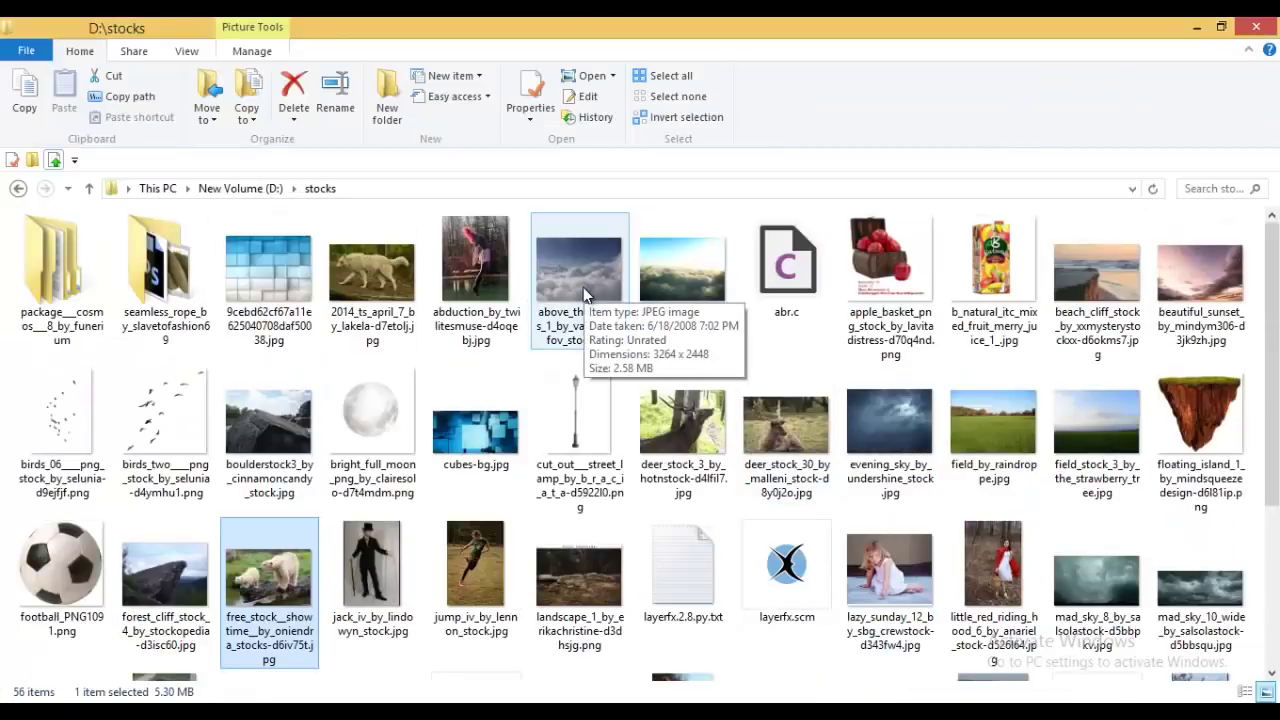
- Add the clouds photo as a new layer, enlarged and positioned to cover the canvas
drag(583, 287, 497, 528)
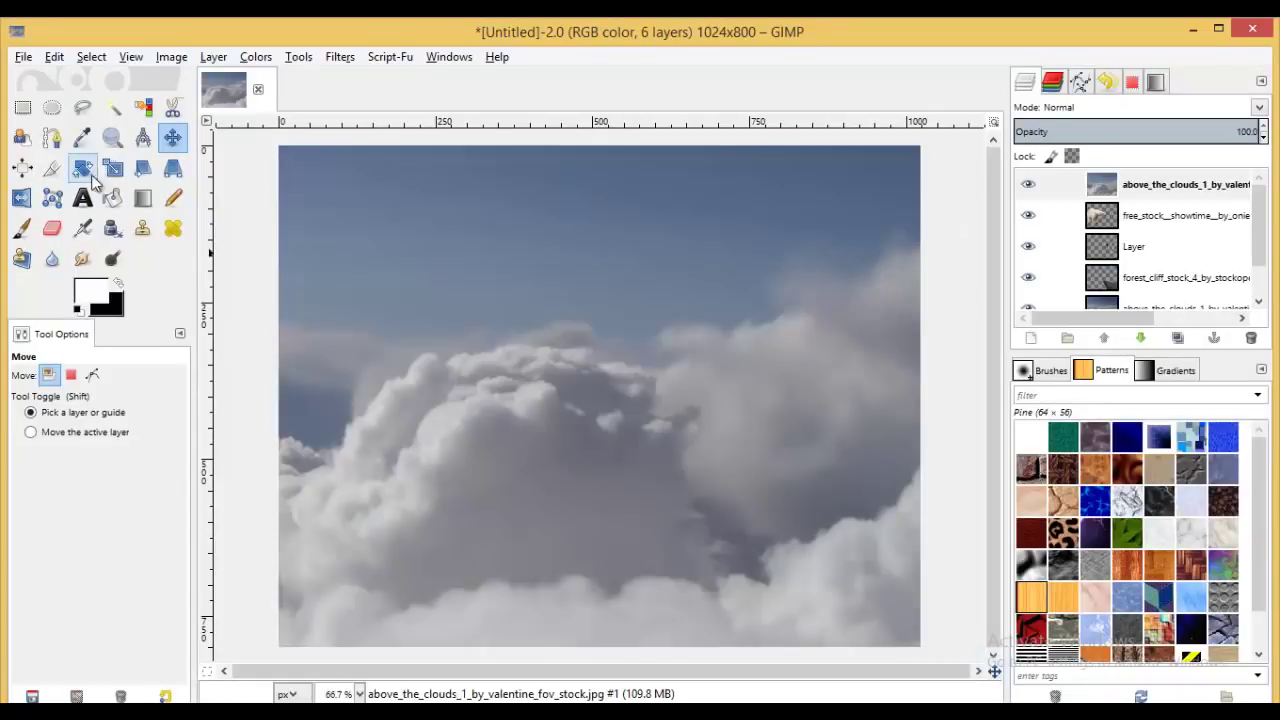
click(113, 168)
drag(634, 463, 925, 622)
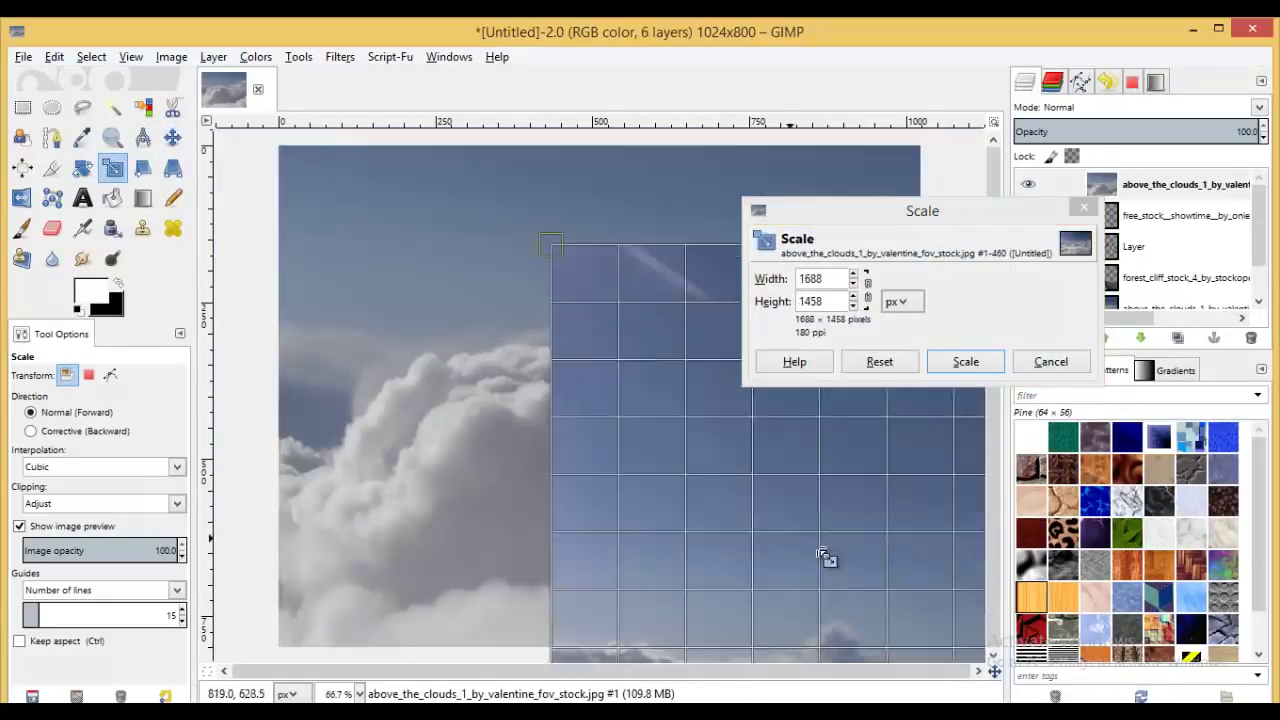
key(Return)
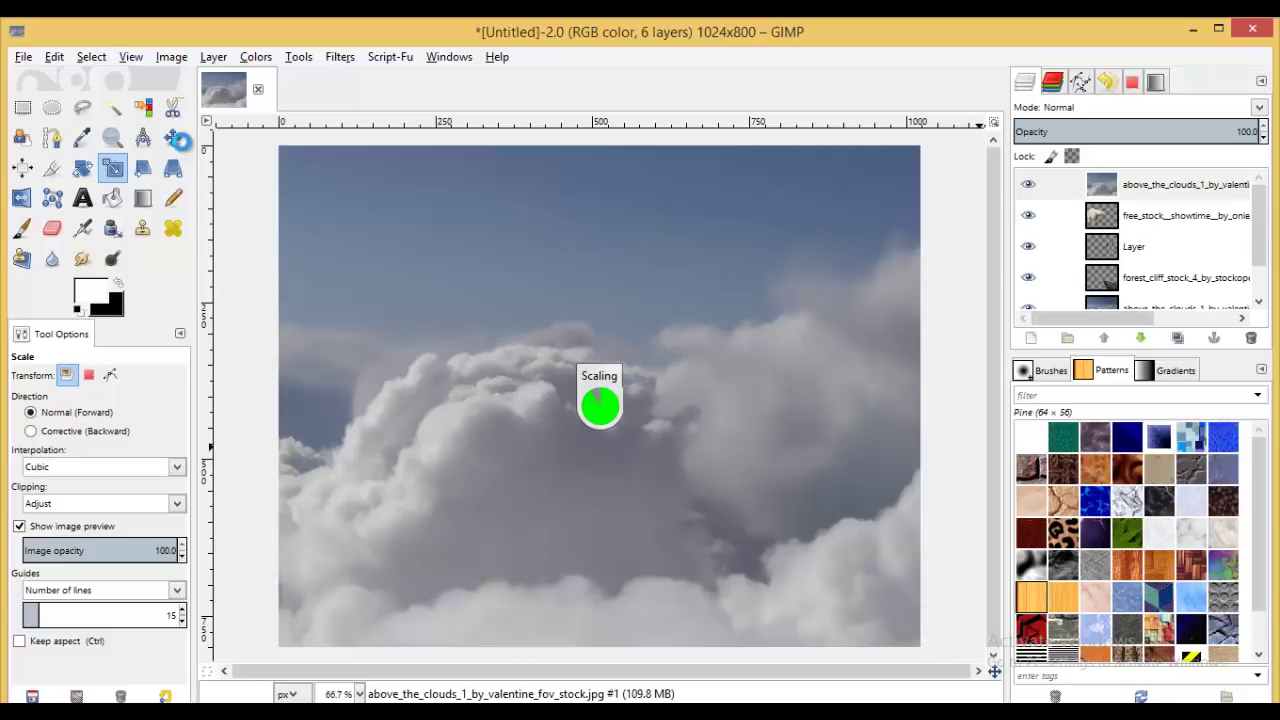
key(m)
drag(755, 478, 623, 463)
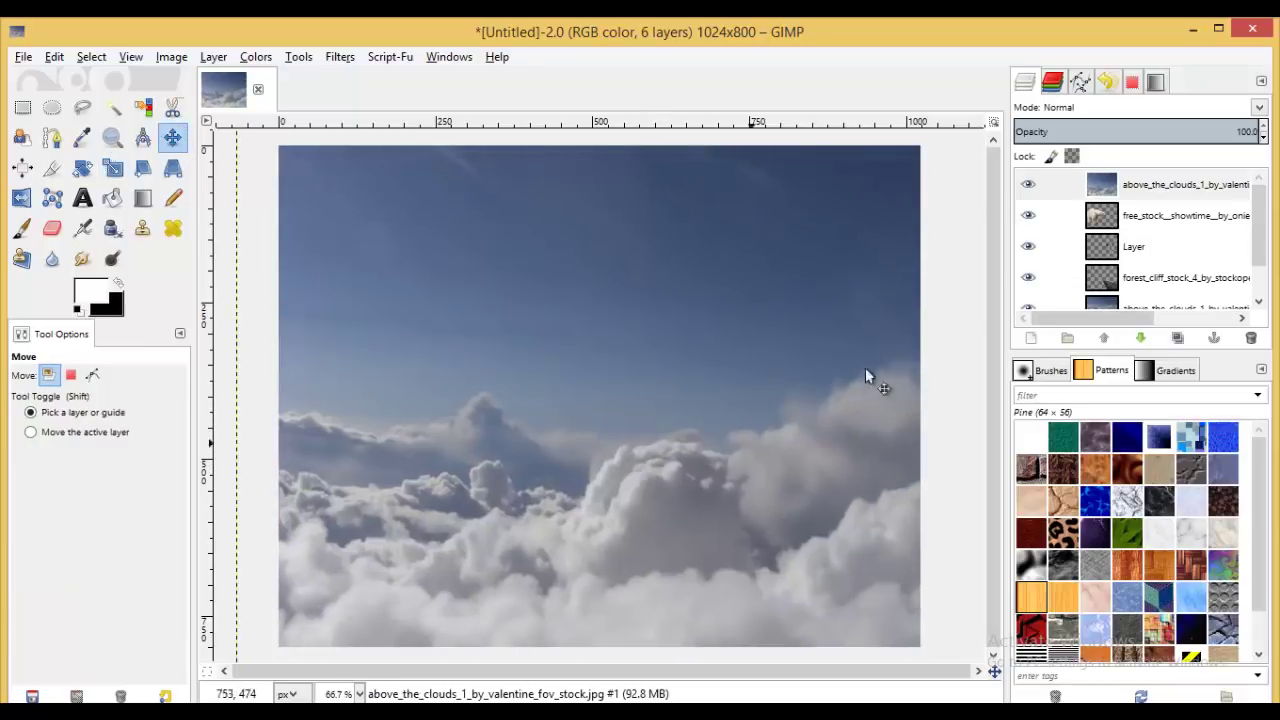
- Give the clouds layer a black mask, set a ~131 px Paintbrush, and lower layer opacity to 82
right_click(1105, 184)
click(1140, 452)
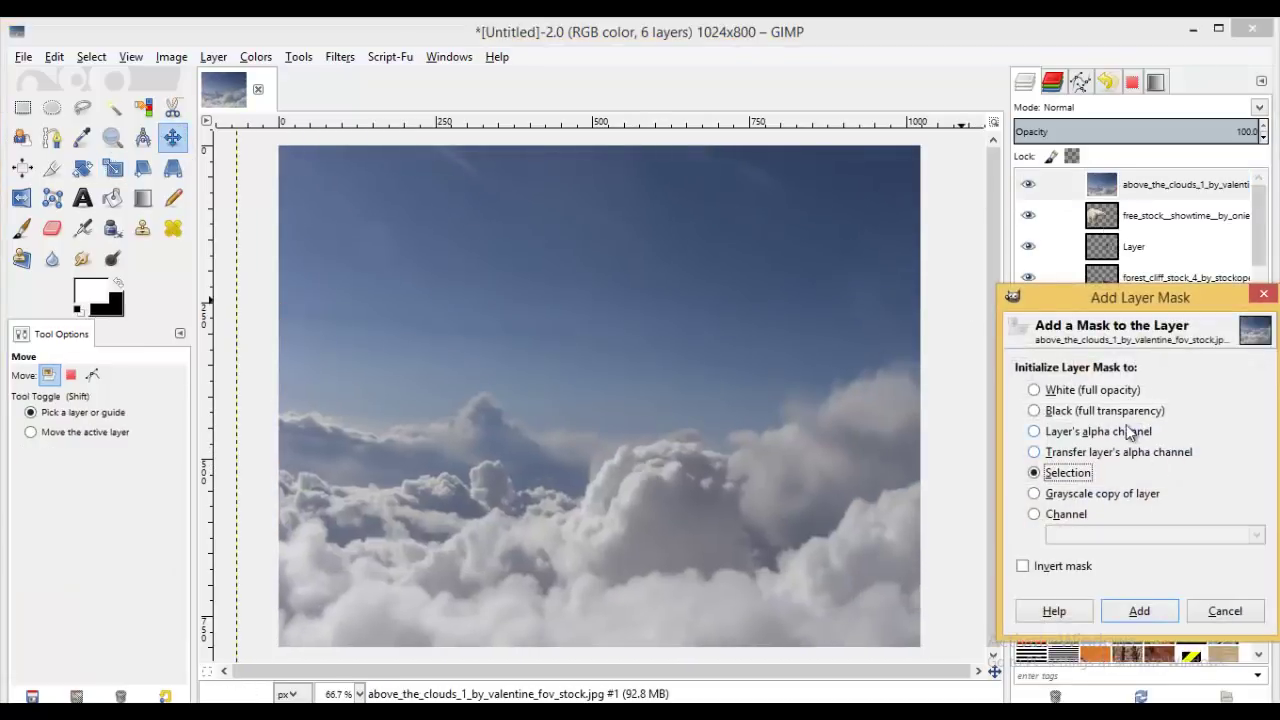
click(1139, 611)
click(31, 230)
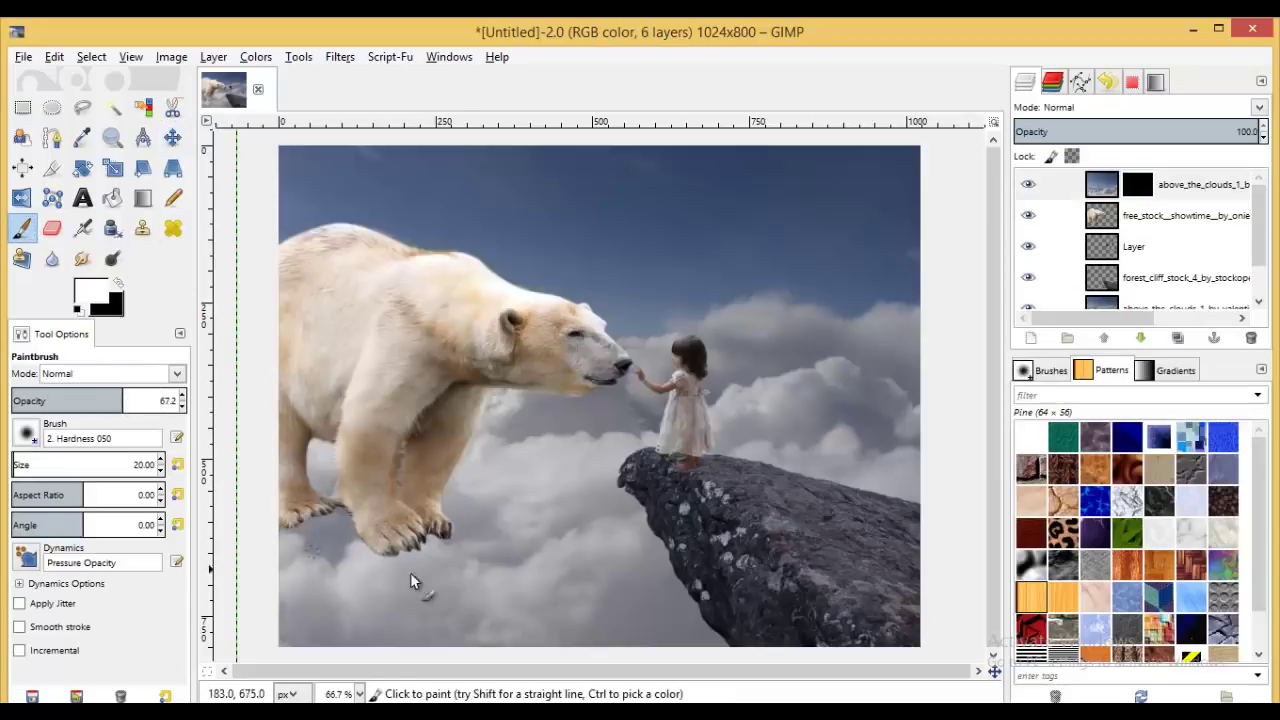
key(bracketright)
key(bracketright)
key(bracketright)
key(bracketright)
key(bracketright)
key(bracketright)
key(bracketright)
key(bracketright)
key(bracketright)
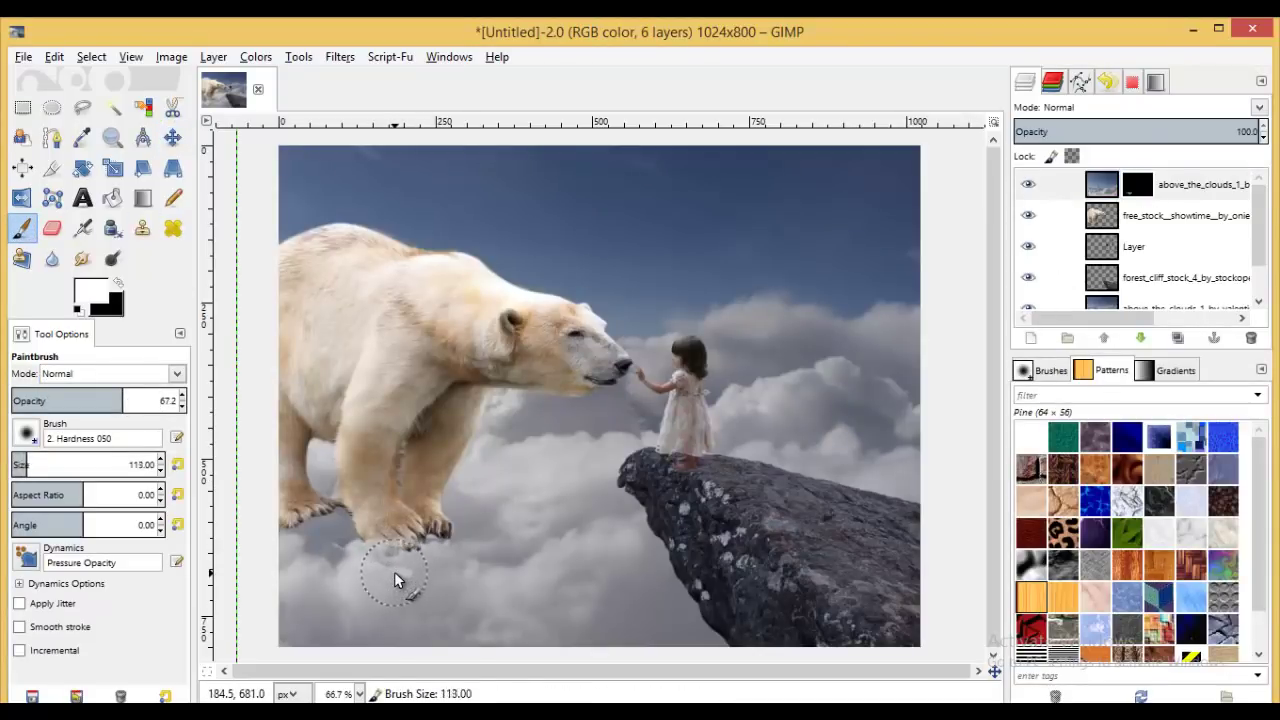
key(bracketright)
key(bracketright)
key(bracketright)
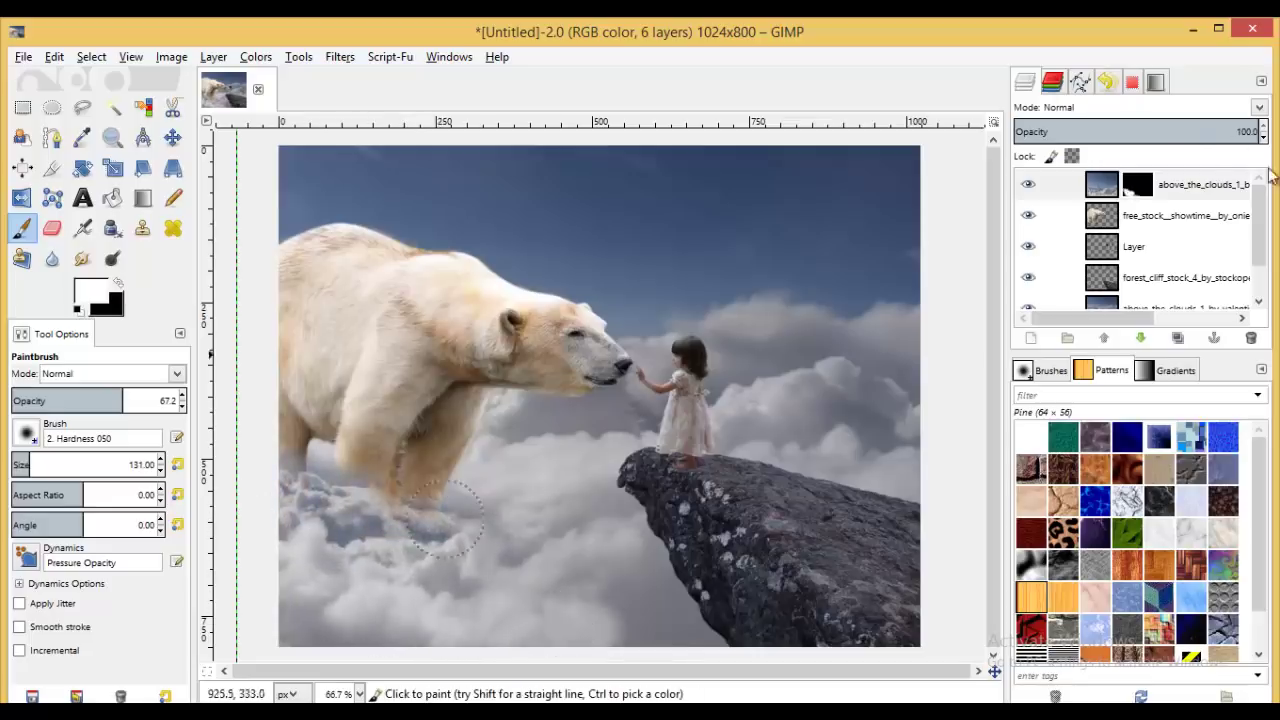
click(1162, 133)
- Paint clouds over the rock's base and bear's legs, varying brush opacity and black/white
drag(560, 580, 745, 677)
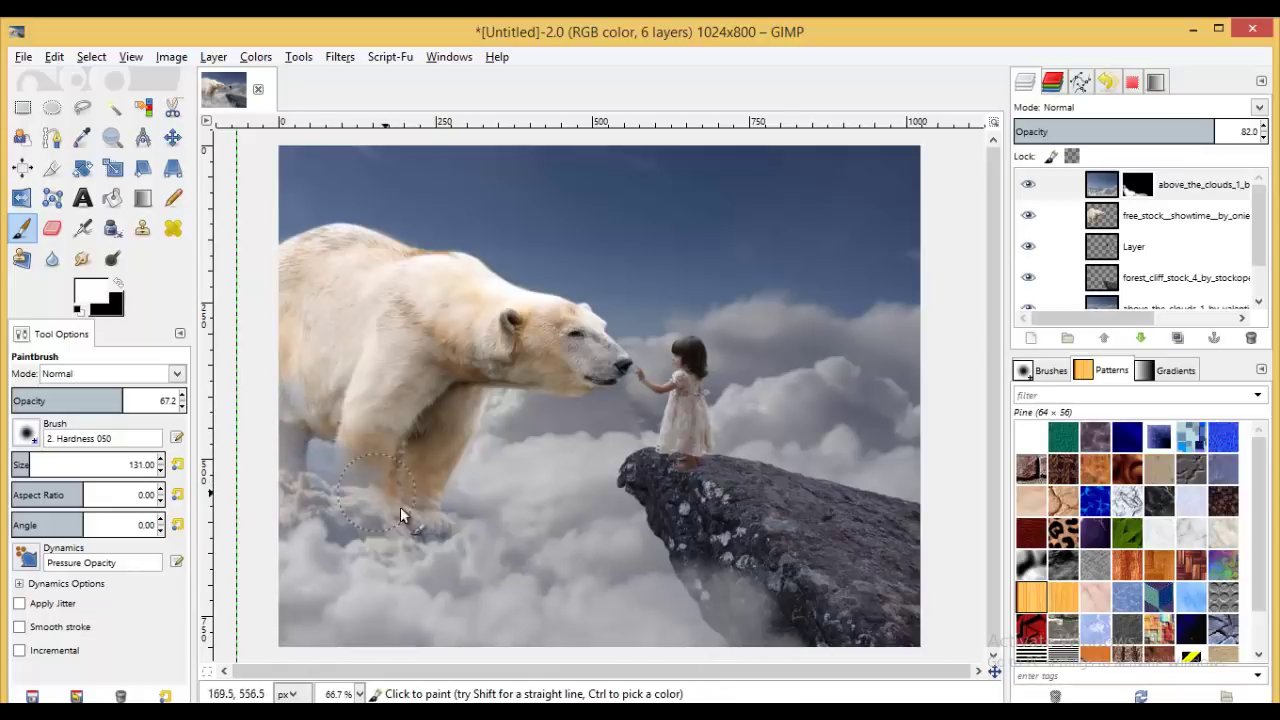
drag(126, 400, 186, 402)
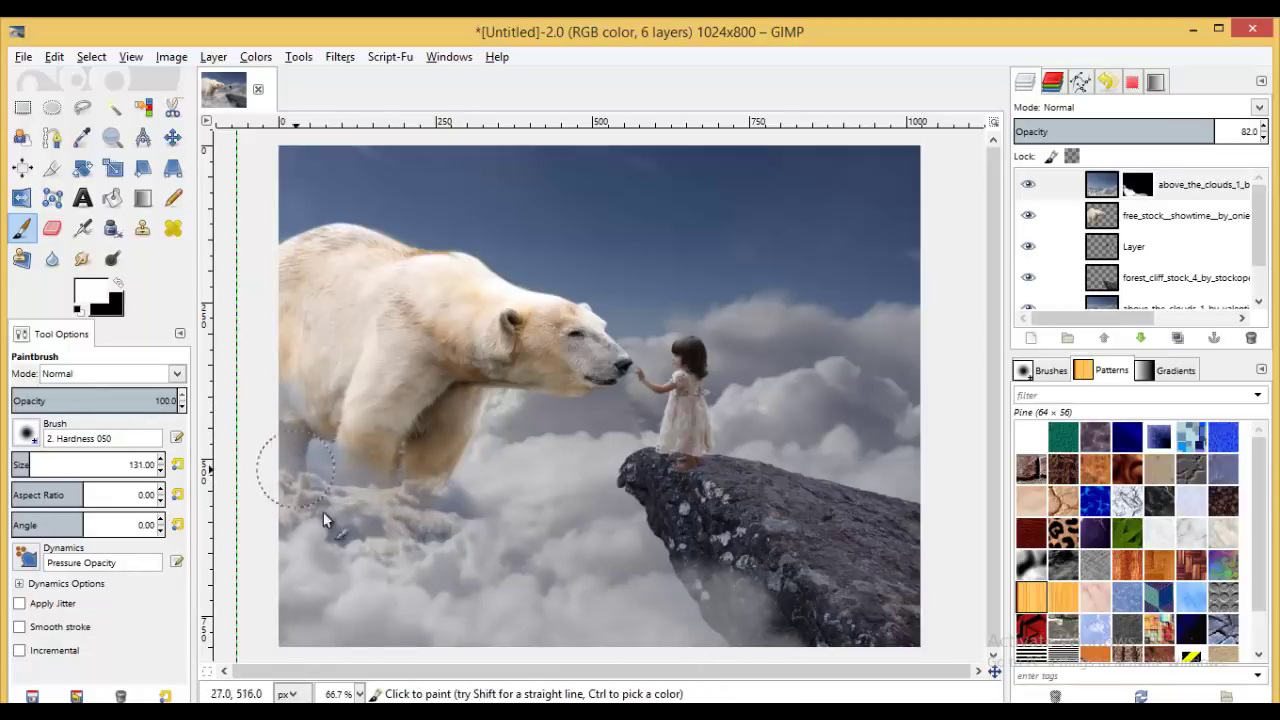
click(65, 400)
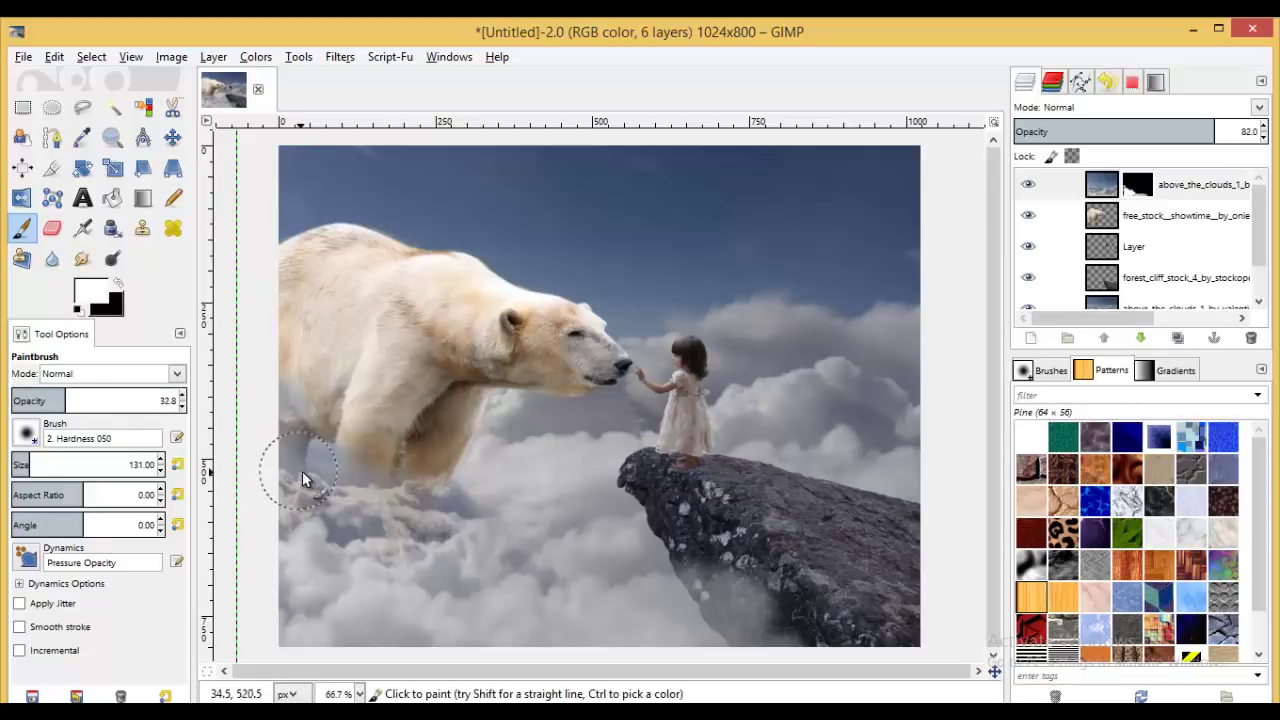
click(117, 283)
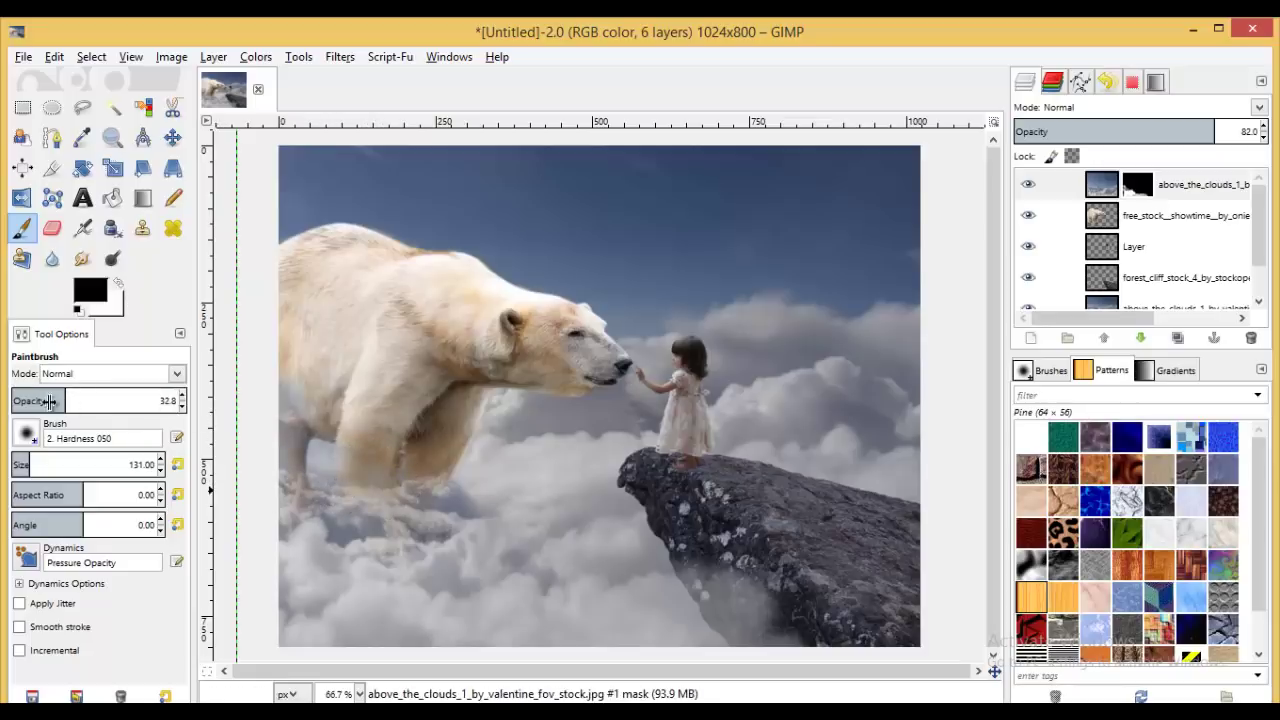
click(117, 283)
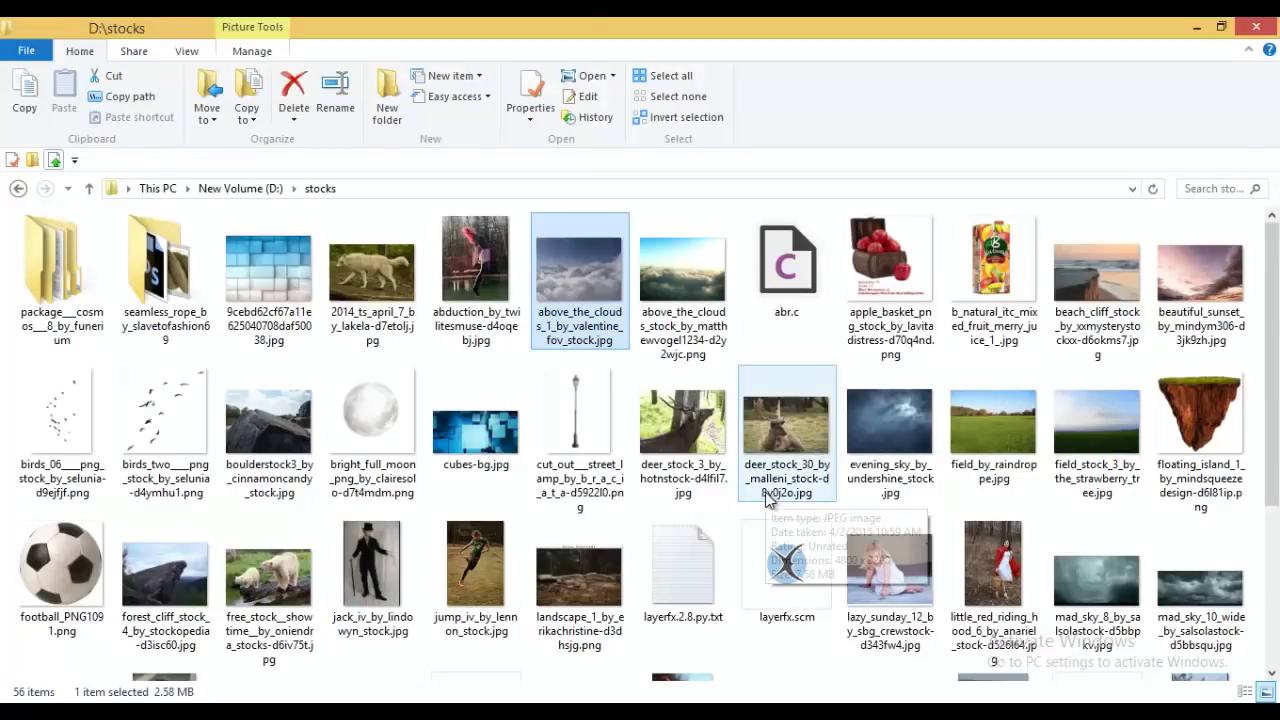
- Add the mad_sky_10_wide photo as a layer, scaled and moved to fill the canvas top
click(1186, 600)
drag(1186, 600, 666, 296)
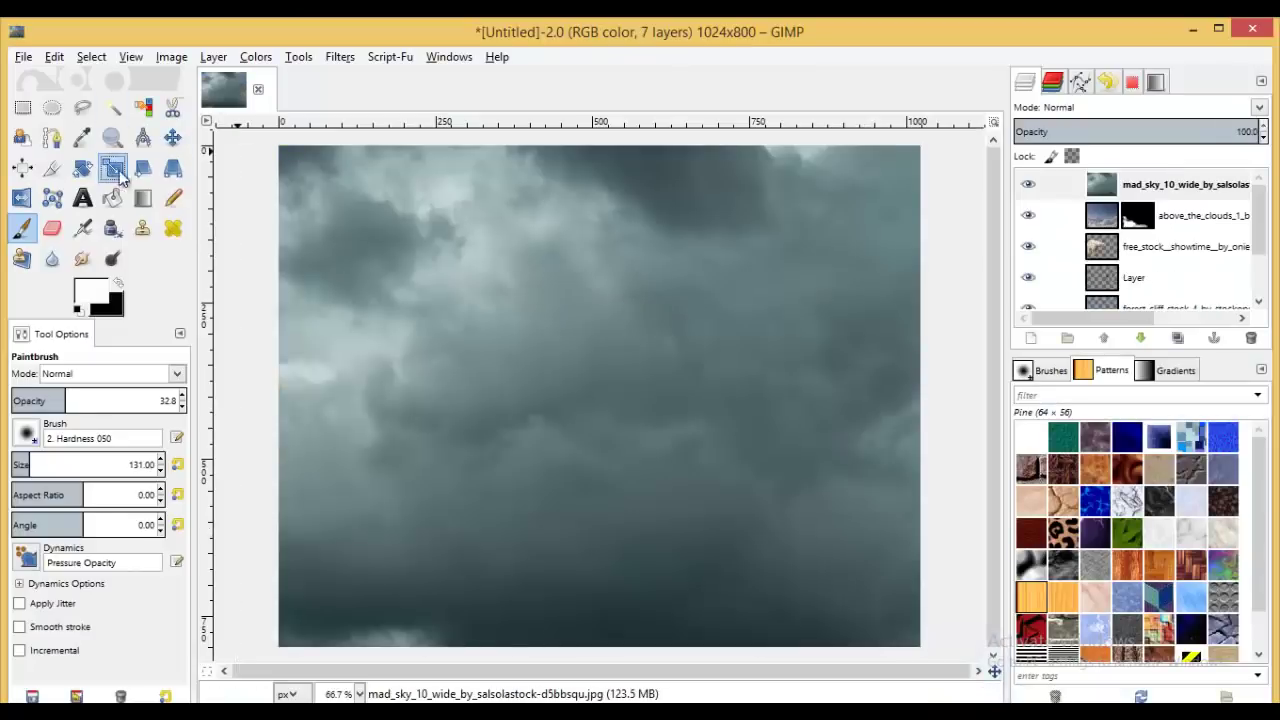
click(119, 170)
click(543, 354)
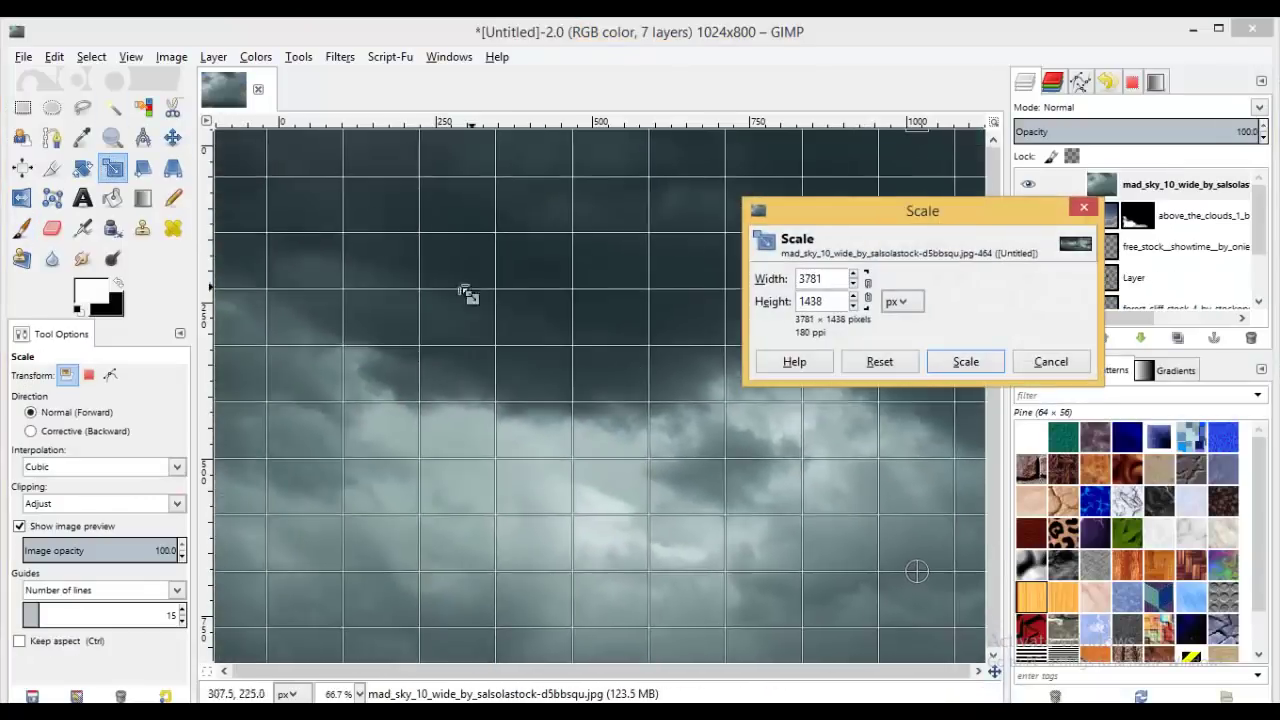
mouse_move(466, 286)
mouse_down()
mouse_move(463, 388)
mouse_move(820, 502)
mouse_up()
click(965, 361)
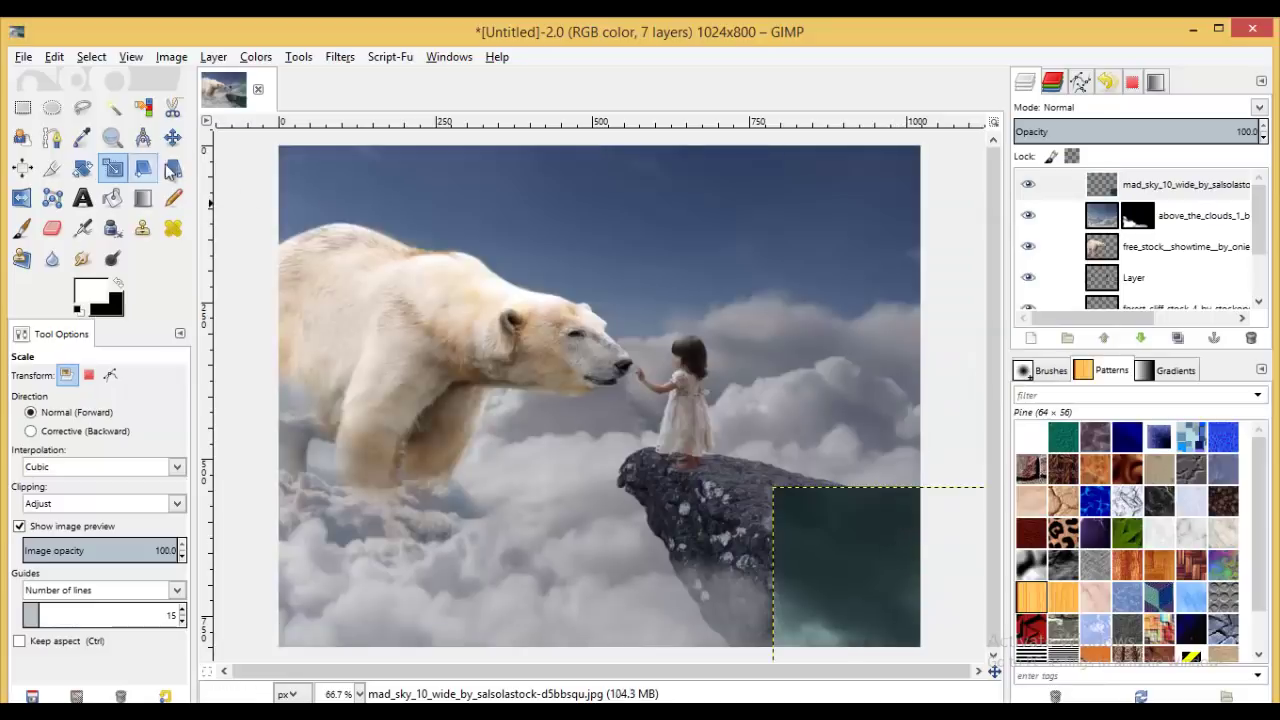
click(738, 537)
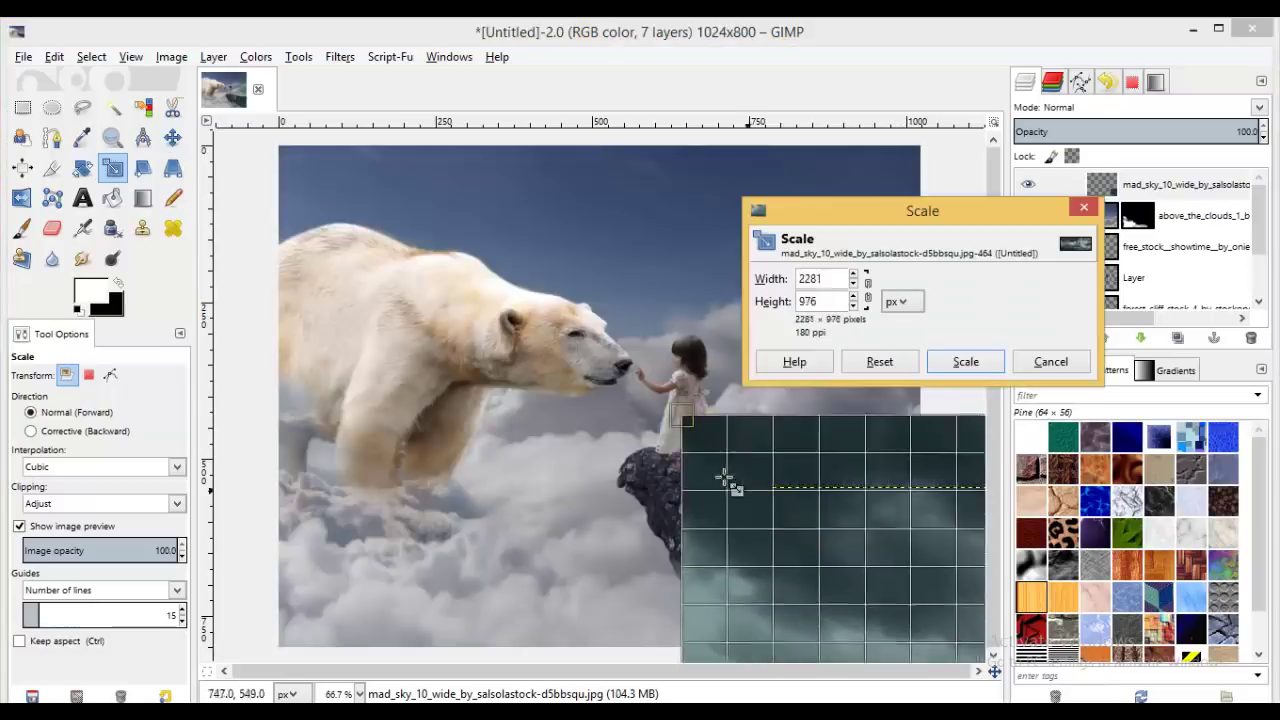
mouse_move(728, 471)
mouse_down()
mouse_move(829, 537)
mouse_move(772, 487)
mouse_up()
click(172, 137)
drag(877, 542, 729, 314)
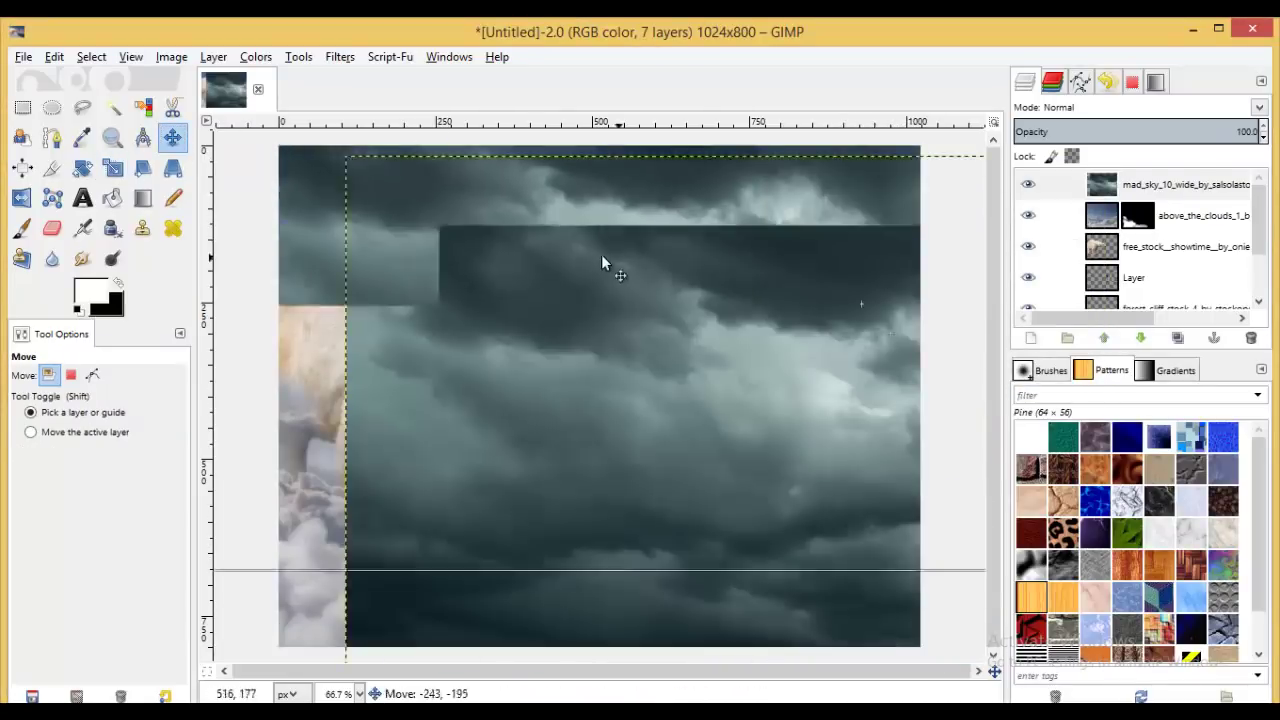
- Select the stormy sky layer and shift it into place on the canvas
right_click(1102, 220)
click(1165, 520)
mouse_move(1155, 193)
mouse_down()
mouse_move(1073, 190)
mouse_move(1140, 188)
mouse_up()
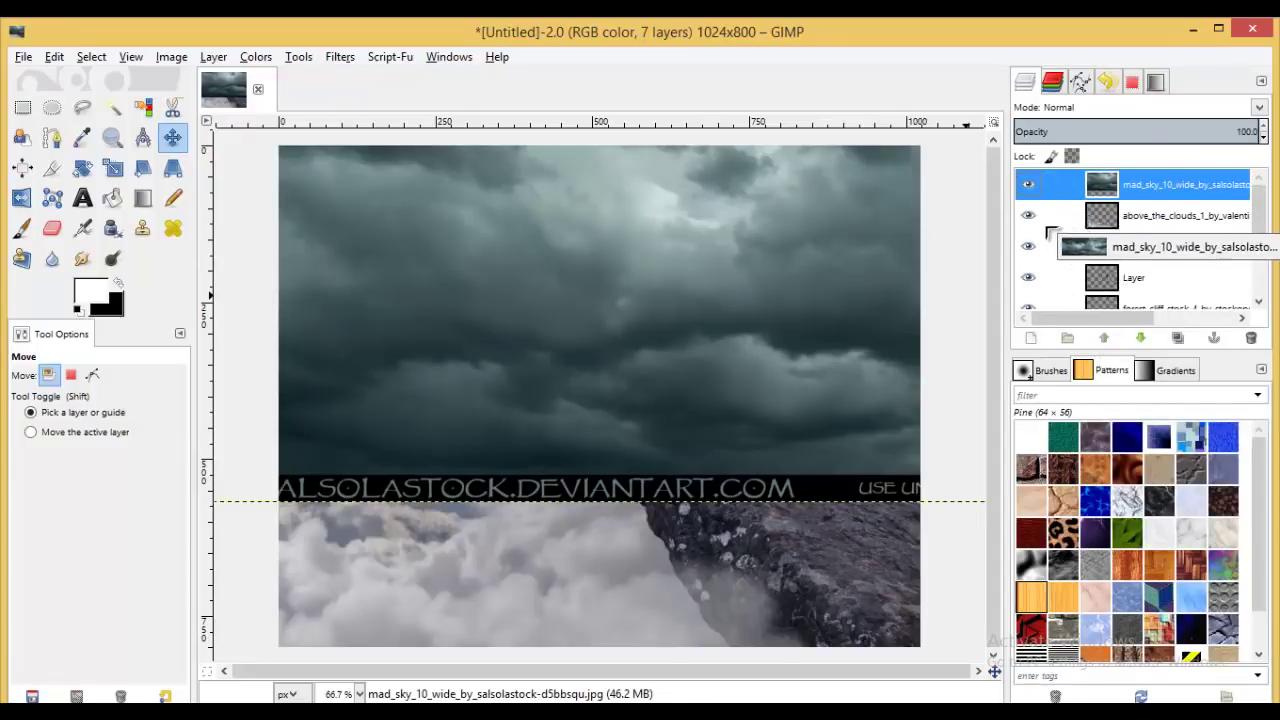
right_click(1140, 188)
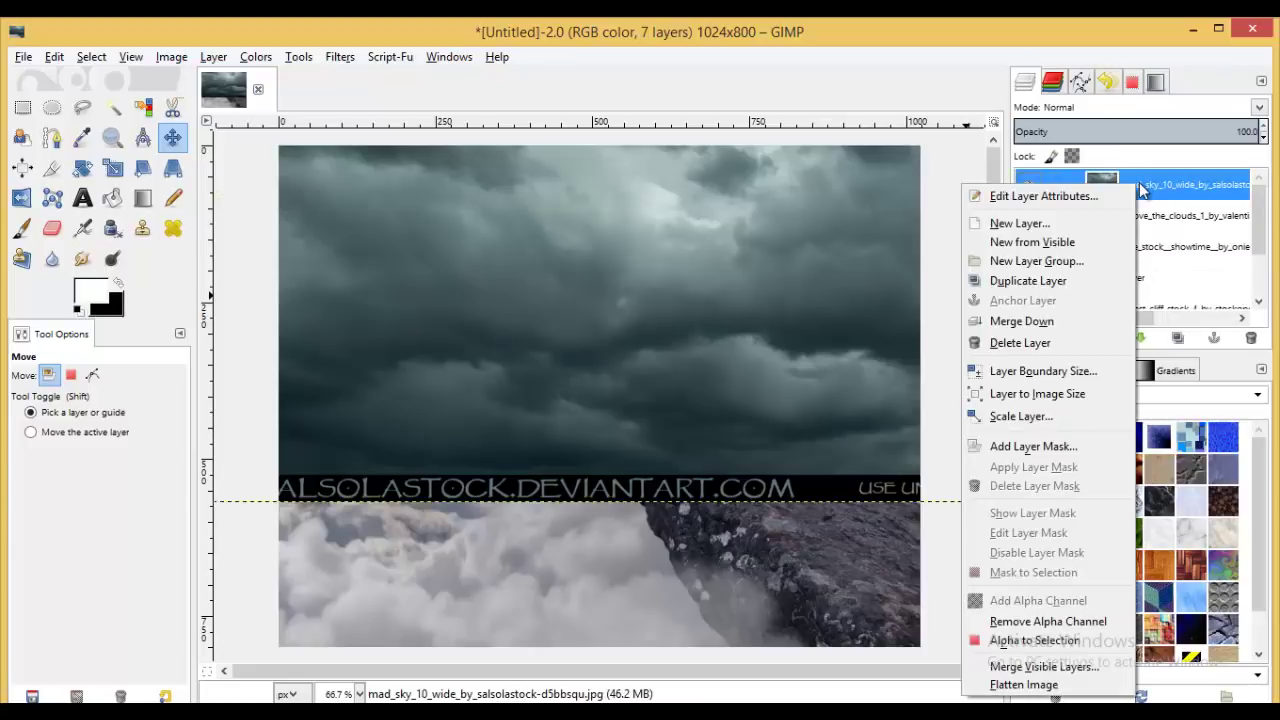
click(1155, 193)
mouse_move(1155, 193)
mouse_down()
mouse_move(717, 329)
mouse_move(760, 326)
mouse_up()
click(753, 339)
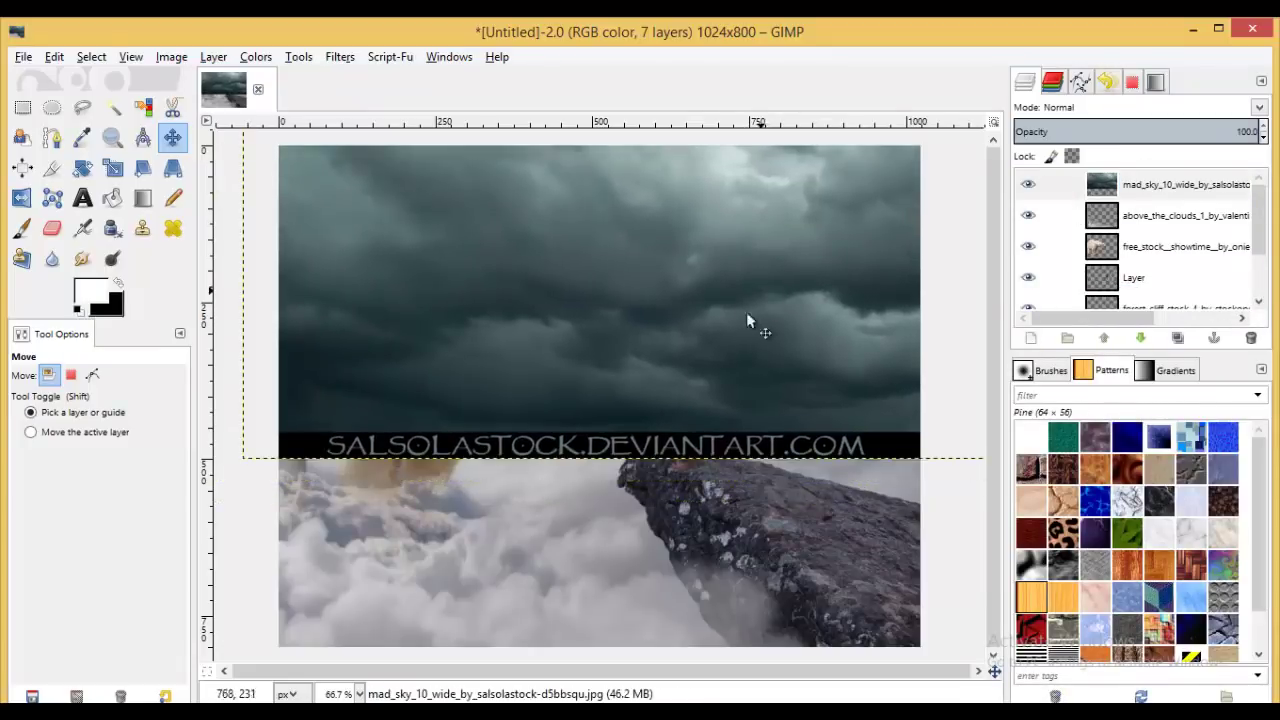
drag(1008, 262, 835, 265)
- Lower the sky layer below the bear, girl and cliff layers, nudging it behind the cliff top
scroll(1103, 302, down, 2)
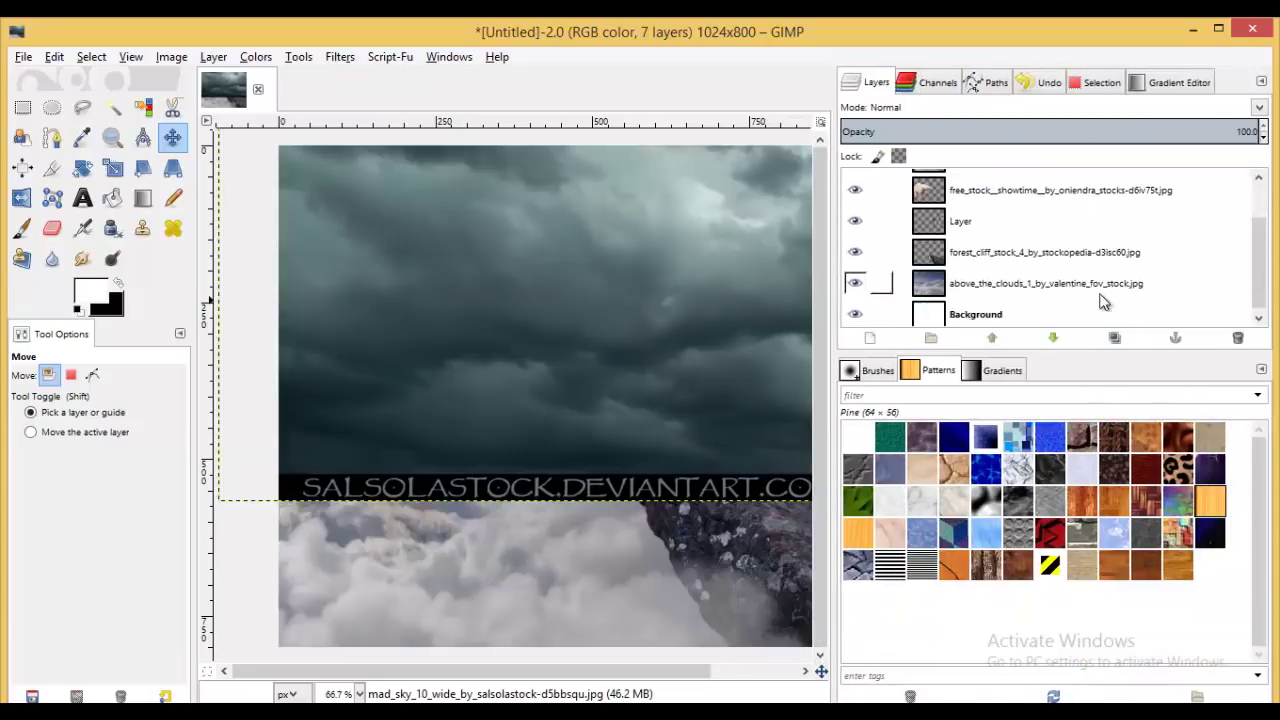
drag(1076, 364, 1076, 467)
click(1055, 444)
click(1055, 444)
click(1055, 444)
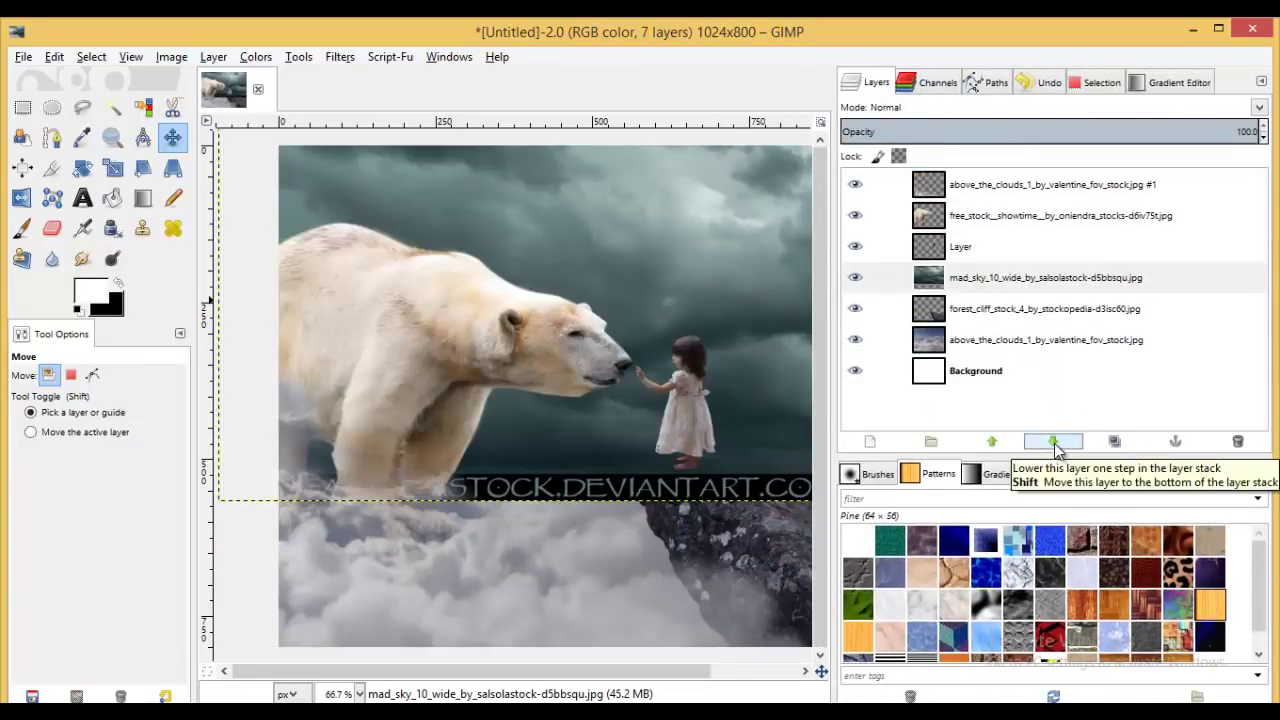
click(1055, 444)
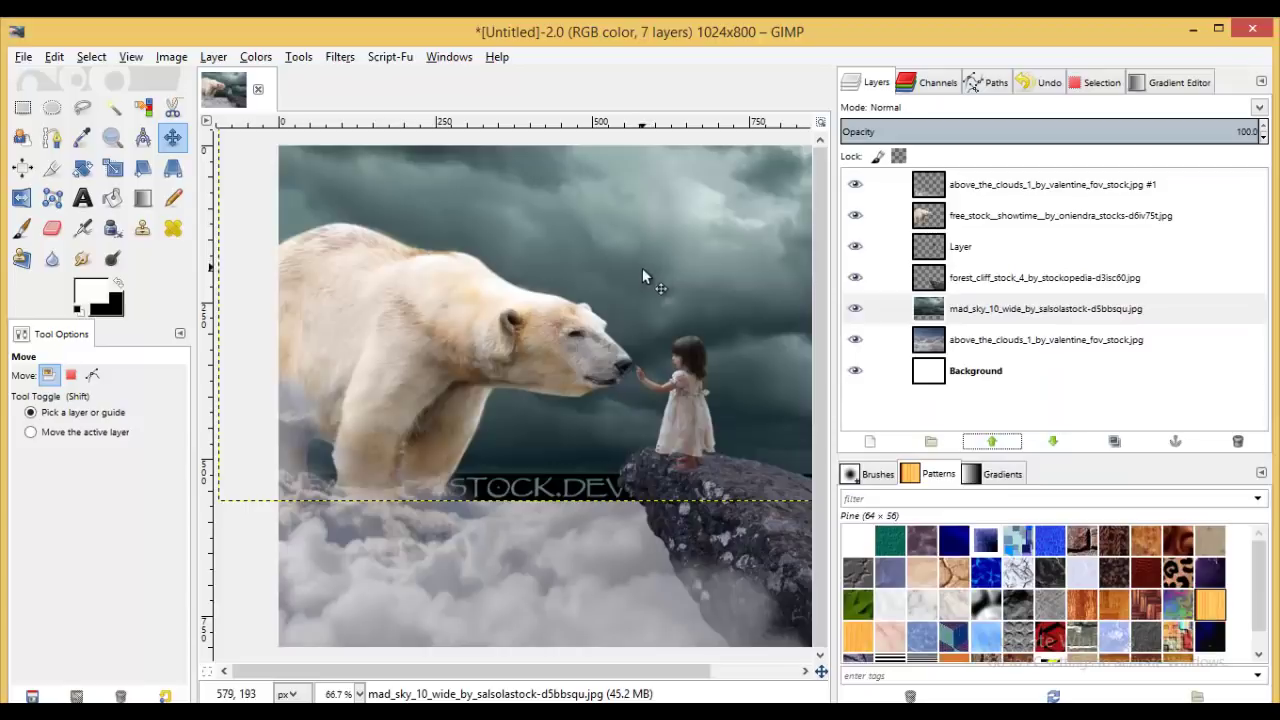
mouse_move(642, 277)
mouse_down()
mouse_move(651, 308)
mouse_move(666, 306)
mouse_up()
- Erase the sky photo's watermark with a large Eraser and widen the image view
scroll(666, 306, down, 2)
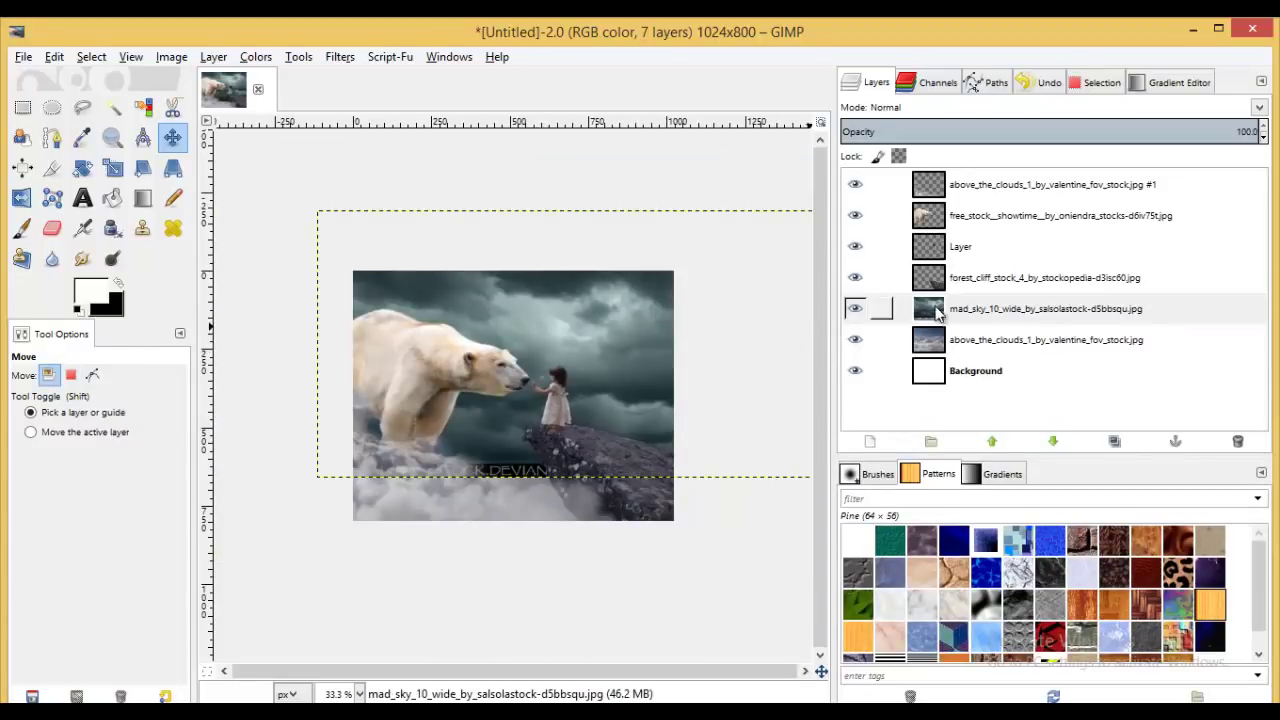
click(54, 233)
drag(28, 465, 90, 465)
drag(429, 500, 500, 455)
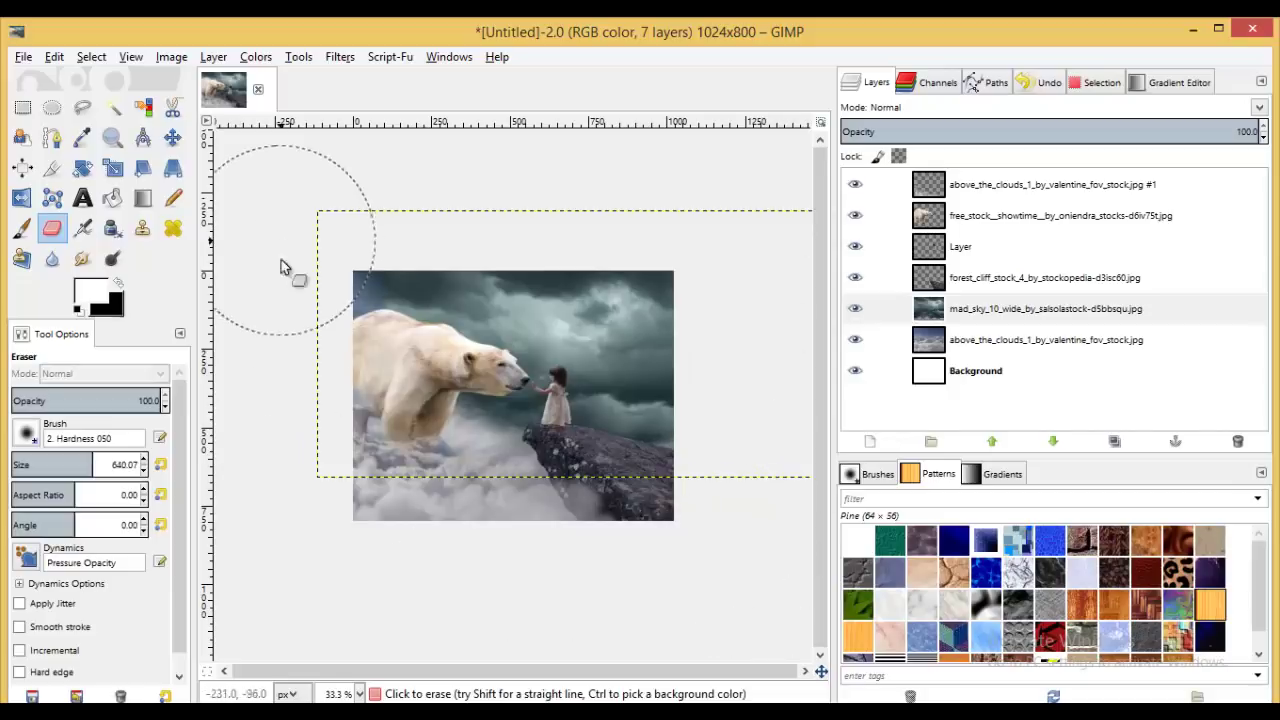
click(172, 137)
drag(836, 222, 1008, 222)
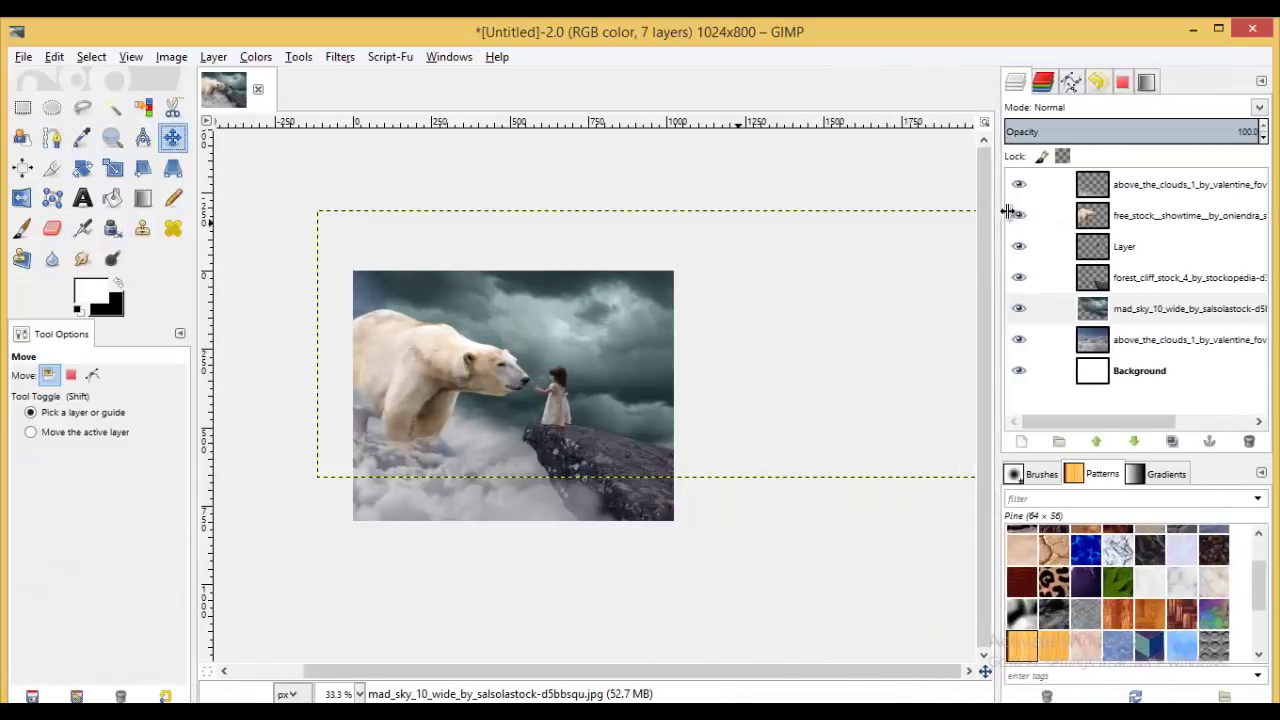
scroll(593, 392, up, 1)
click(255, 56)
- Desaturate and brighten the stormy sky with Hue-Saturation
click(305, 103)
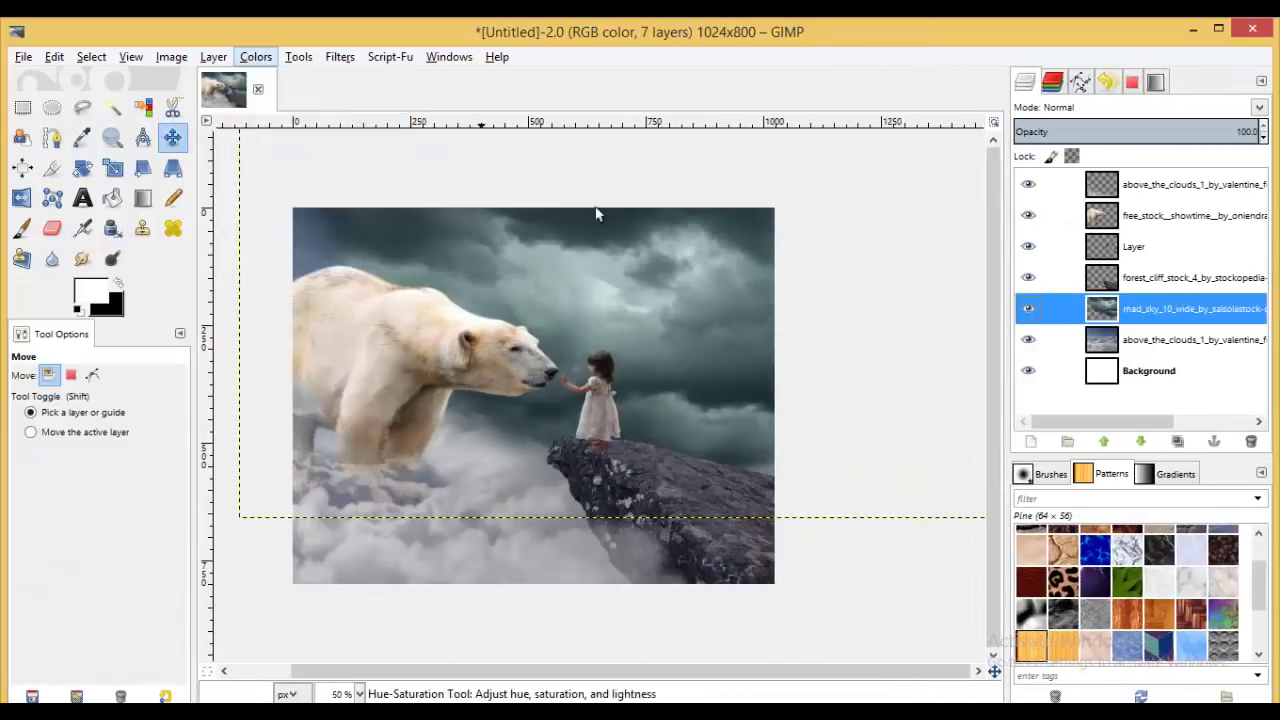
drag(1014, 435, 940, 440)
drag(1015, 420, 1068, 418)
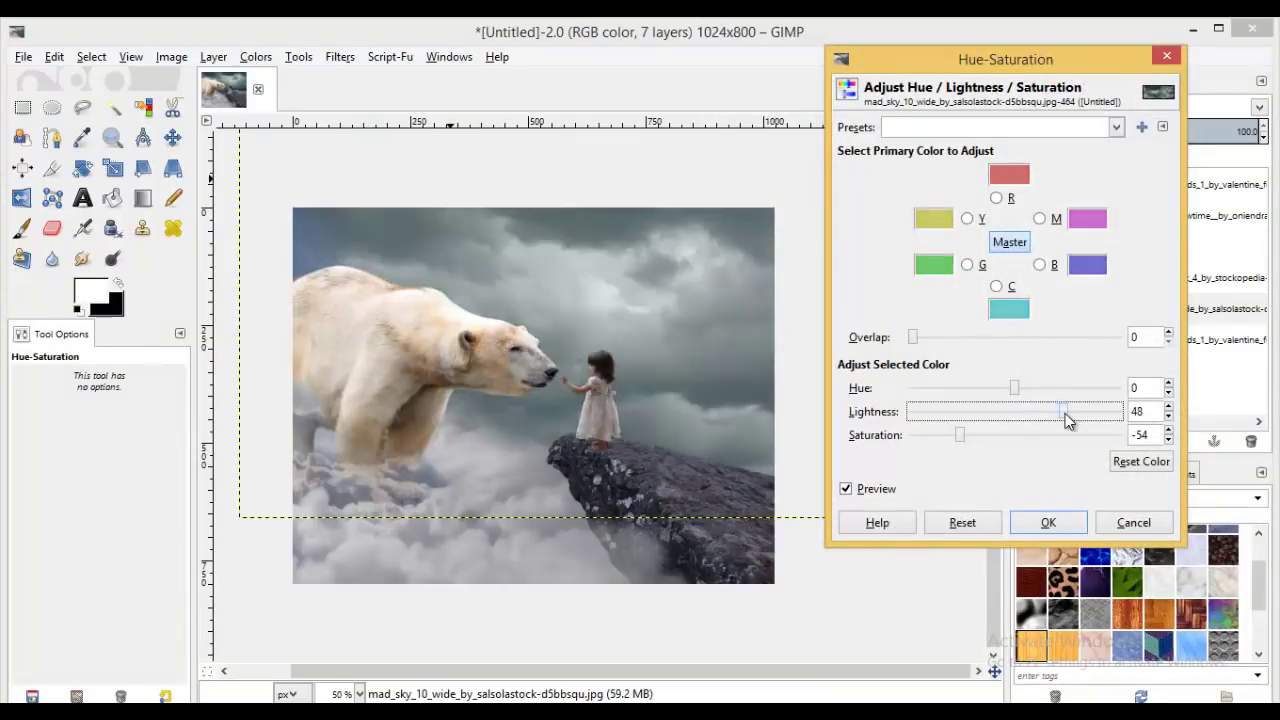
click(1048, 522)
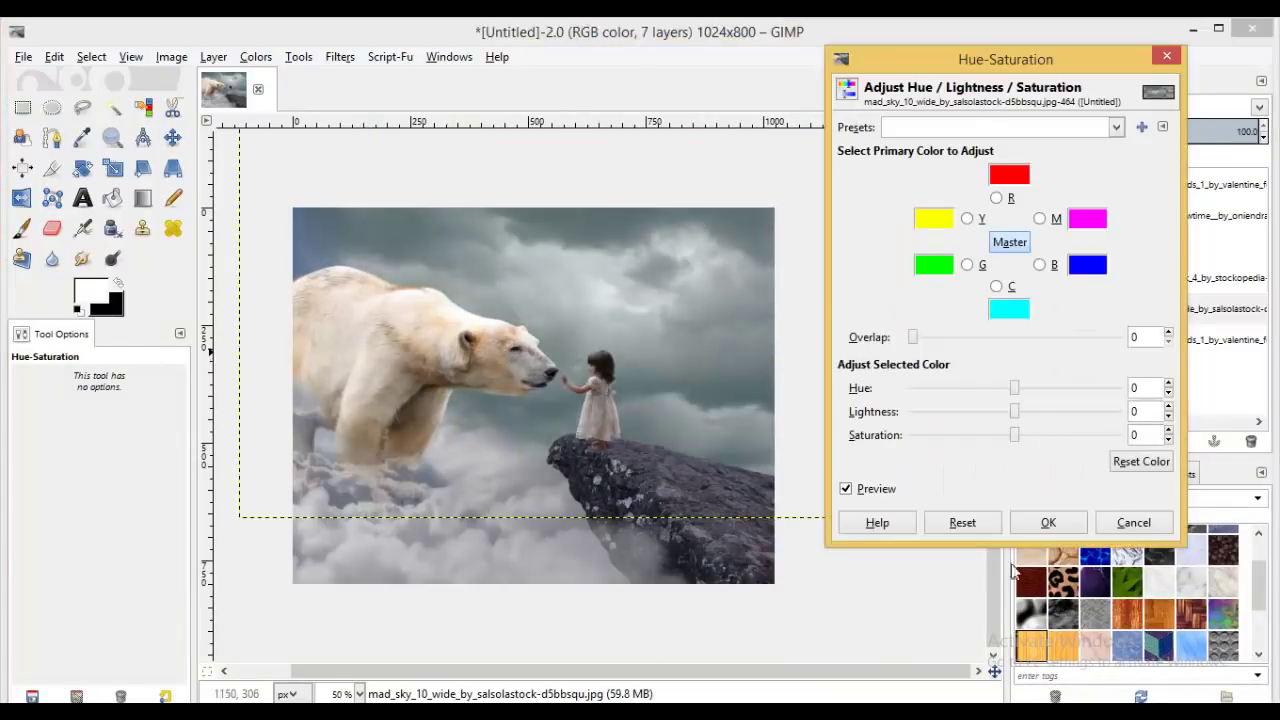
- Raise the top cloud layer's opacity slightly and place it in a new layer group
click(1156, 188)
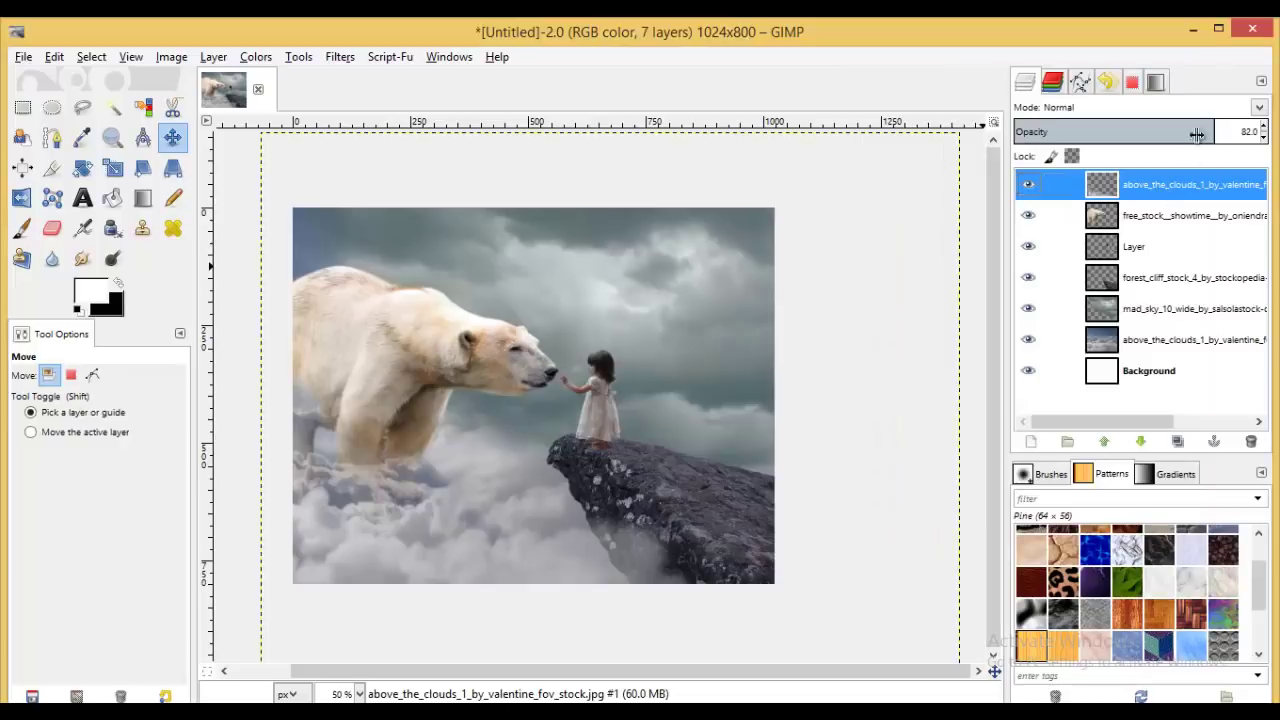
drag(1215, 131, 1227, 131)
click(1067, 441)
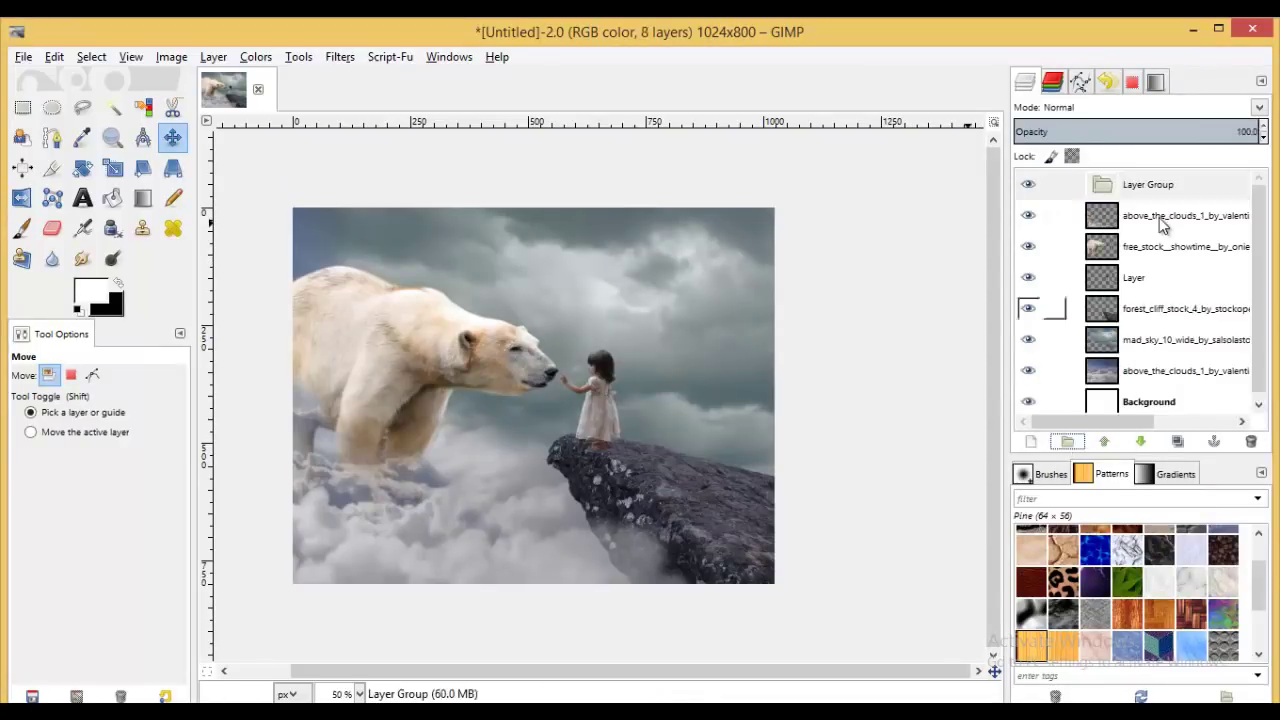
click(1150, 211)
click(1151, 236)
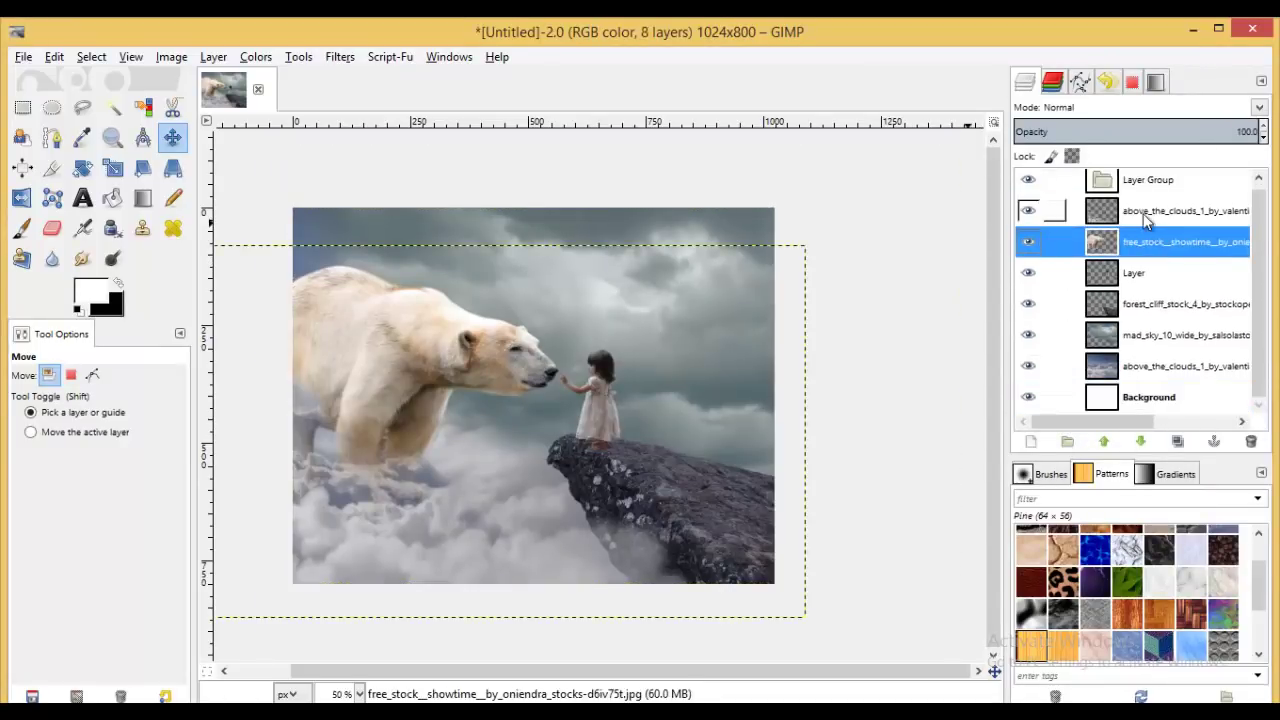
click(1143, 214)
mouse_move(1150, 212)
mouse_down()
mouse_move(1148, 180)
mouse_move(1100, 205)
mouse_up()
- Chain-link the upper cloud, bear, plain Layer and cliff layers together
click(1054, 210)
click(1054, 241)
click(1054, 272)
click(1054, 303)
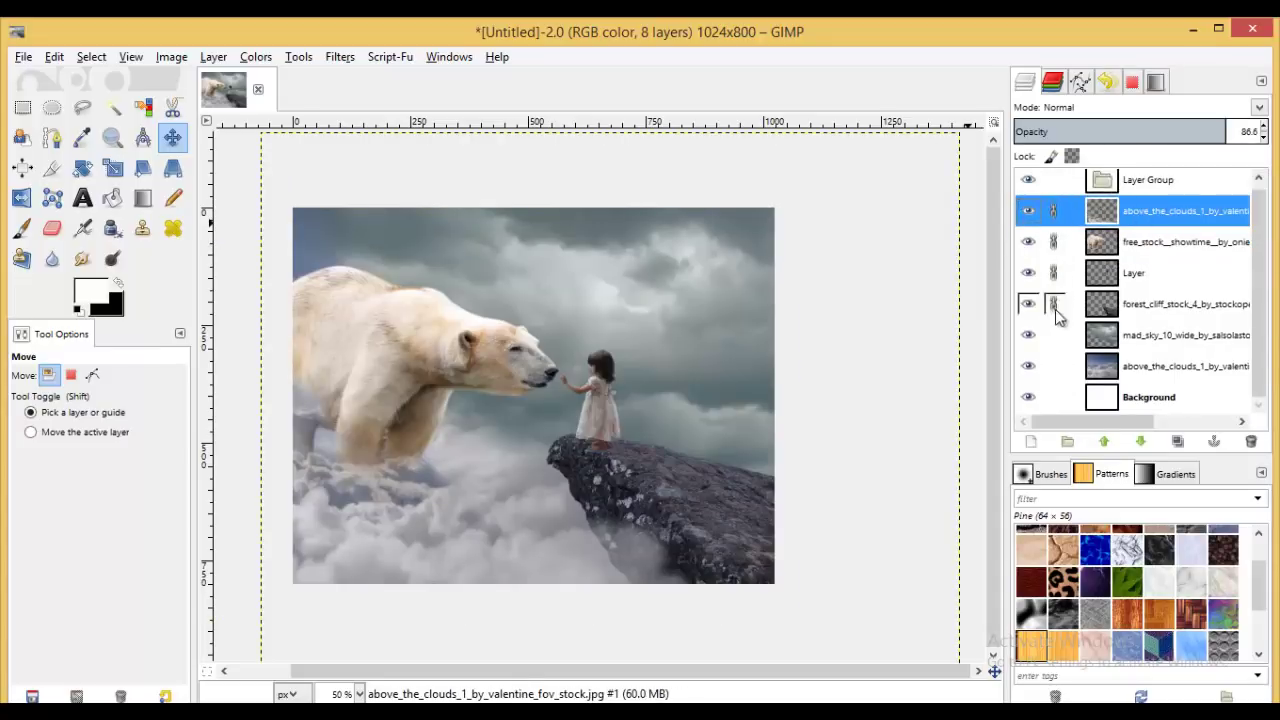
click(1142, 396)
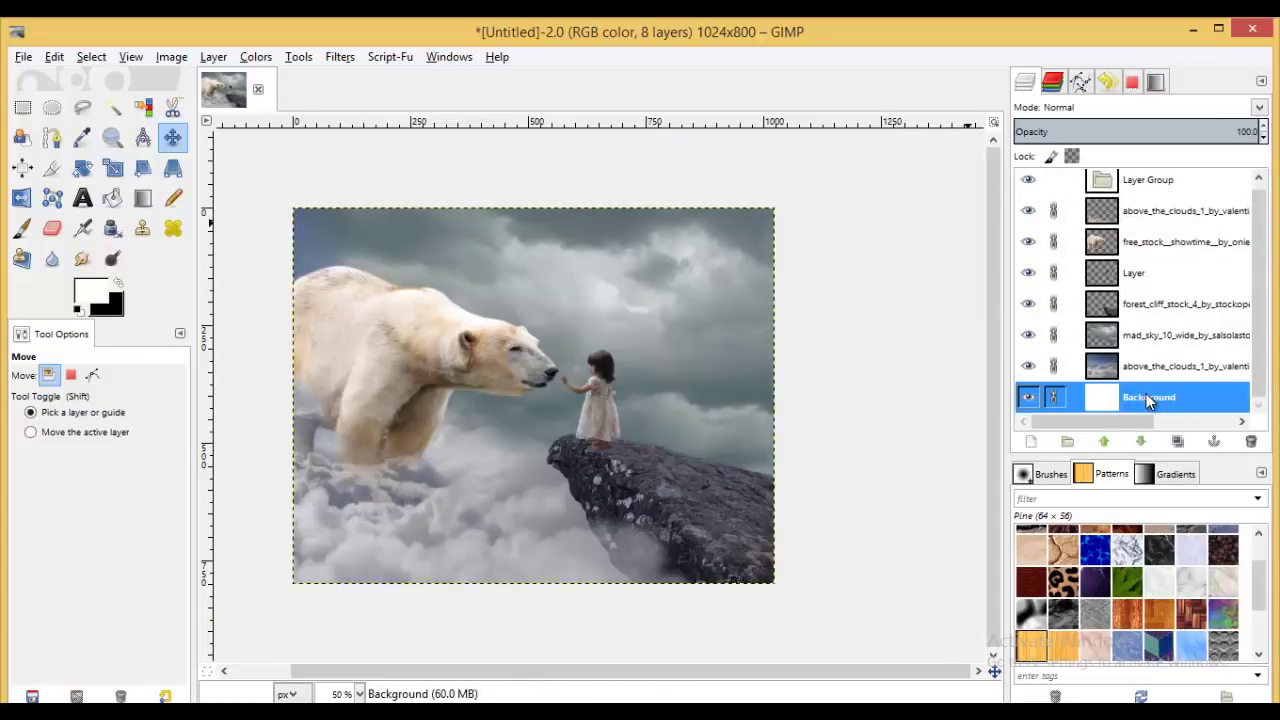
click(1125, 211)
click(1150, 242)
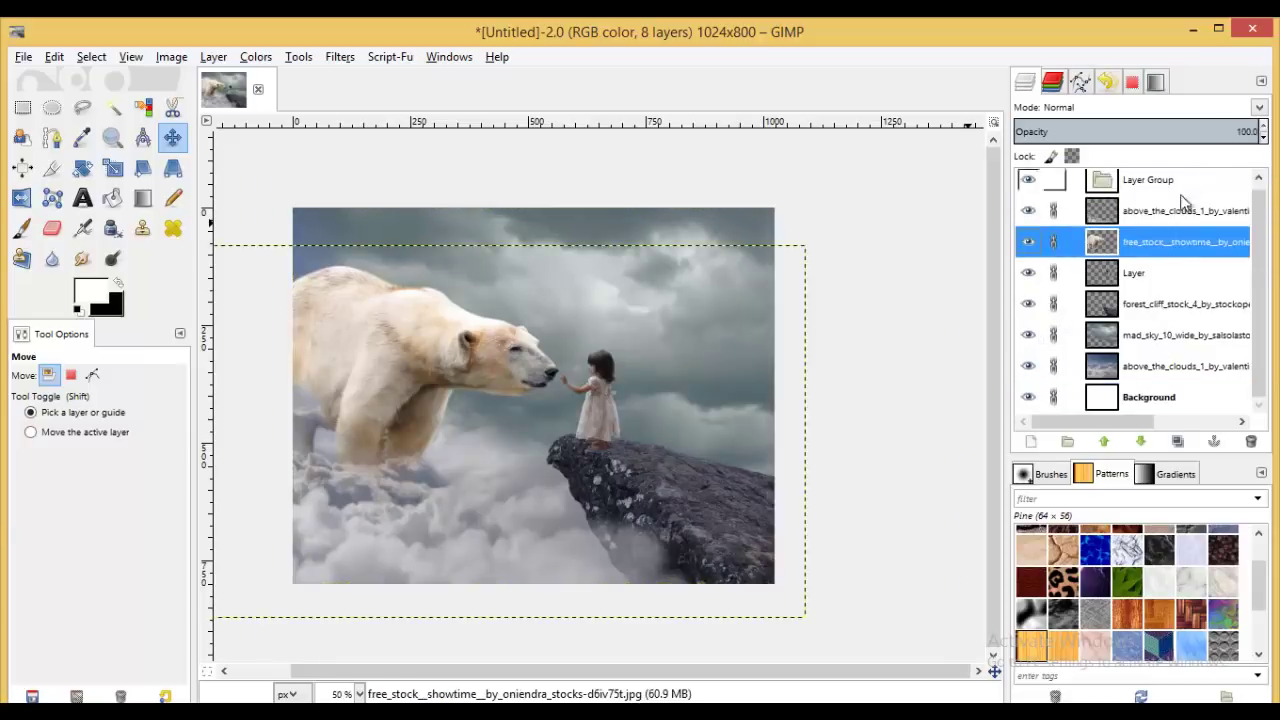
drag(1150, 211, 1150, 248)
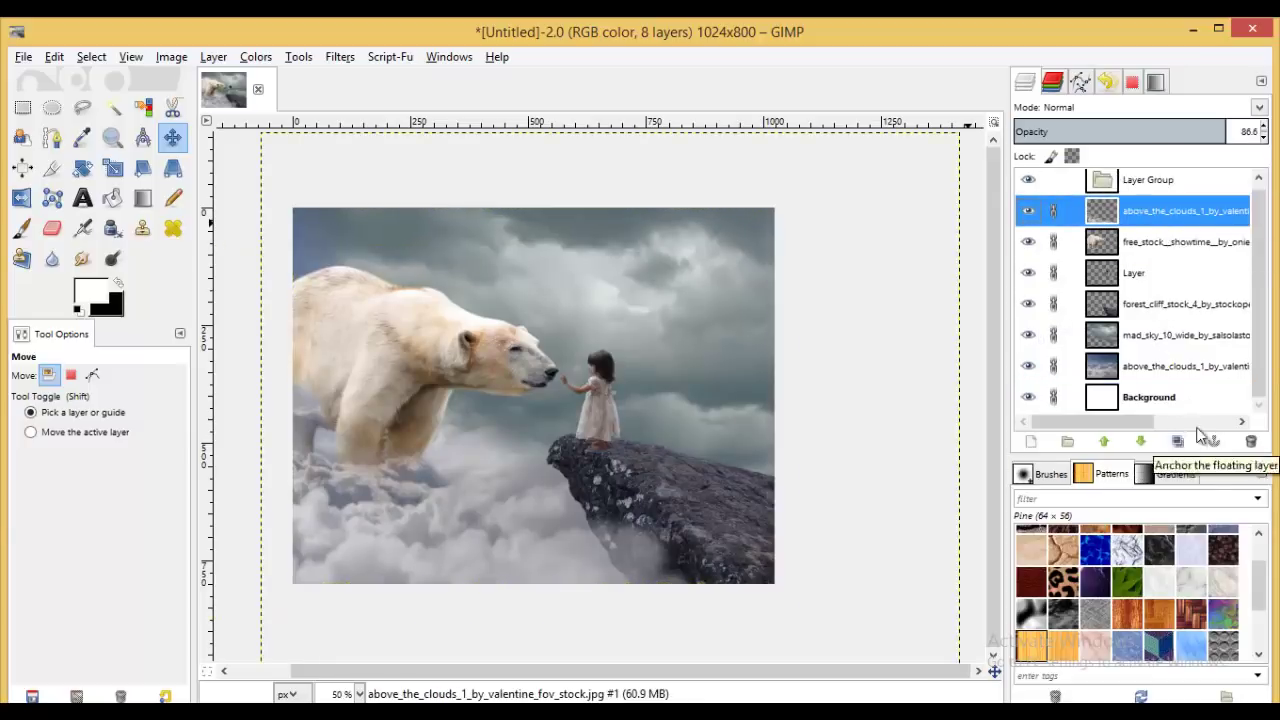
- Select the Layer Group, try Layer > New from Visible, then undo it
click(1155, 180)
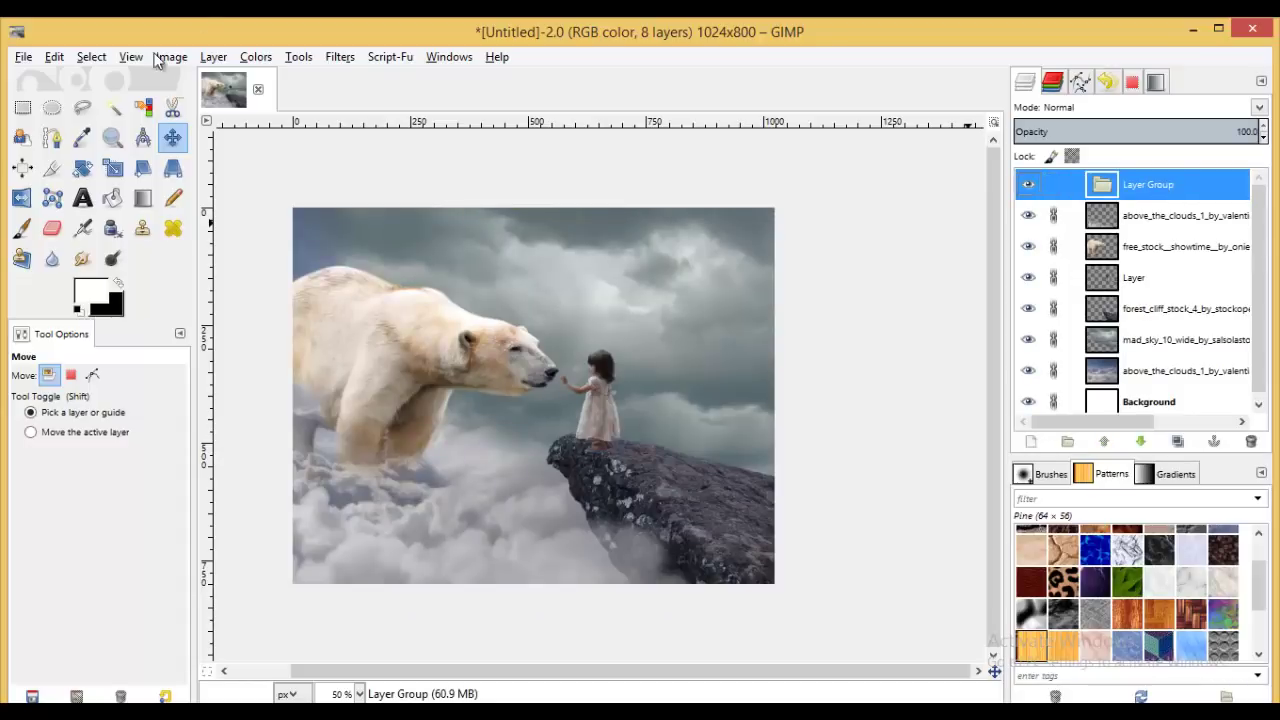
click(189, 57)
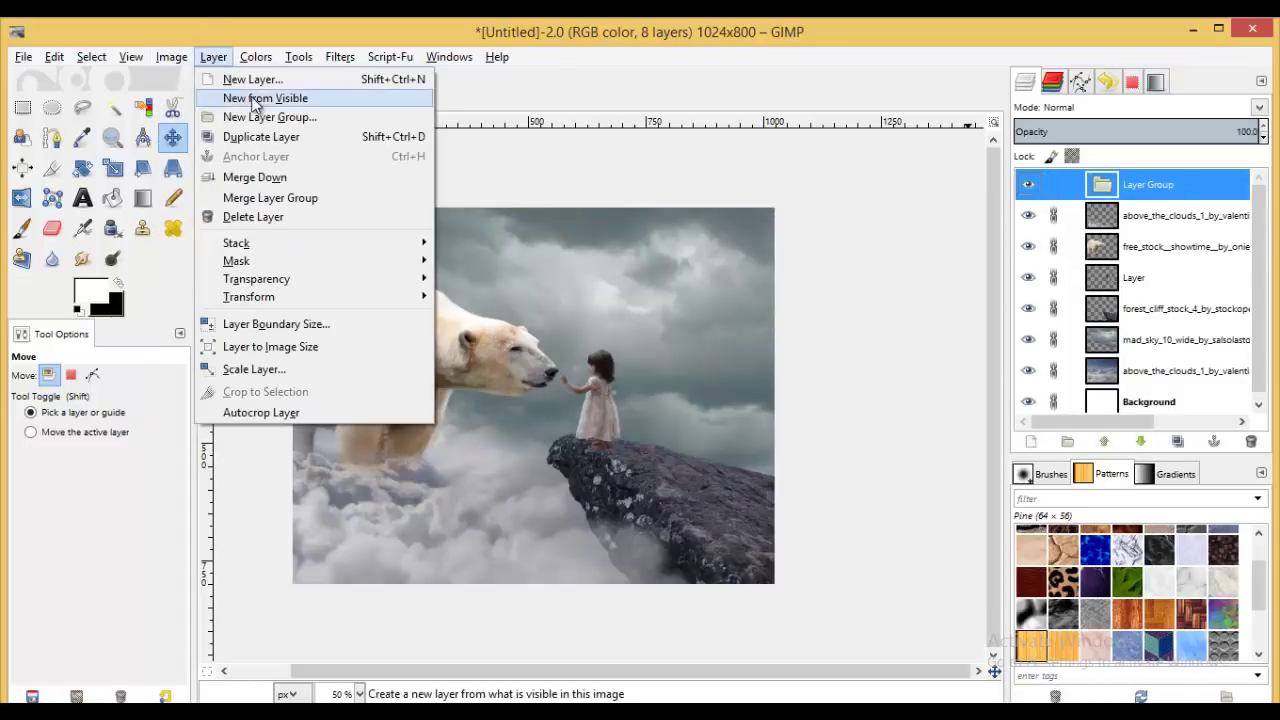
click(258, 98)
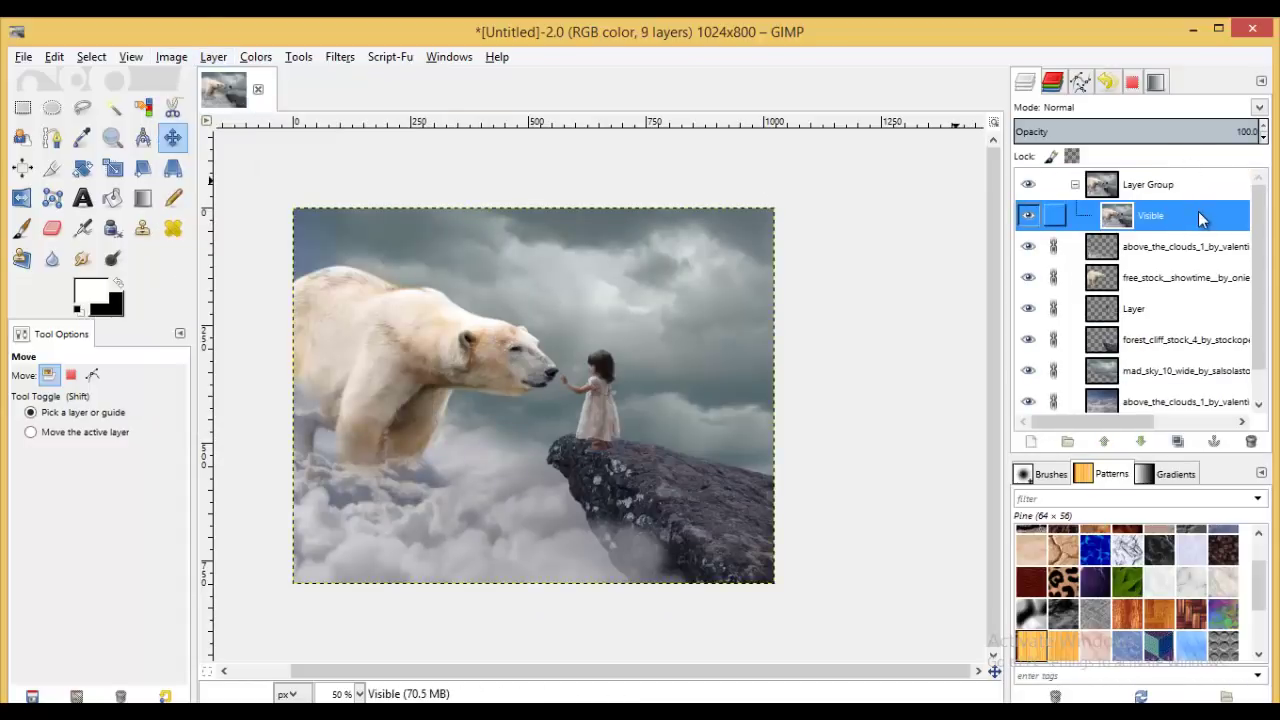
key(ctrl+z)
- Delete the empty layer group and add a merged Visible copy of the composite on top
click(1254, 443)
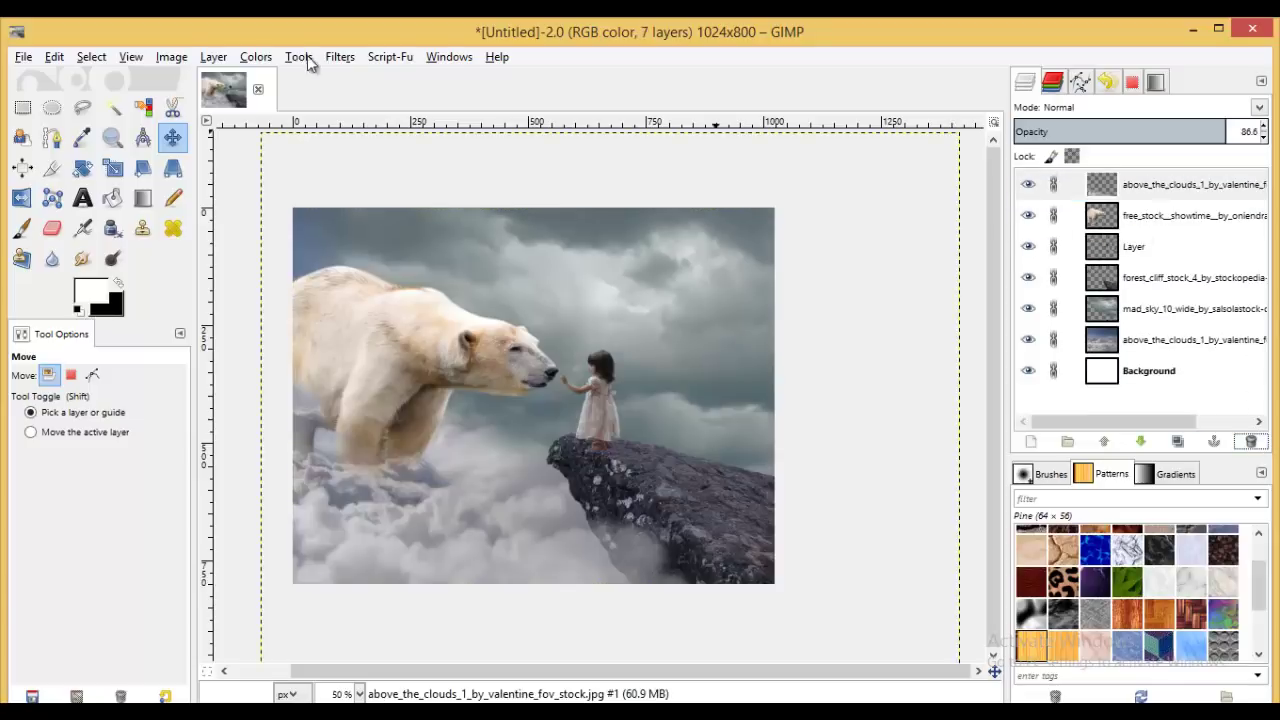
click(213, 57)
click(258, 98)
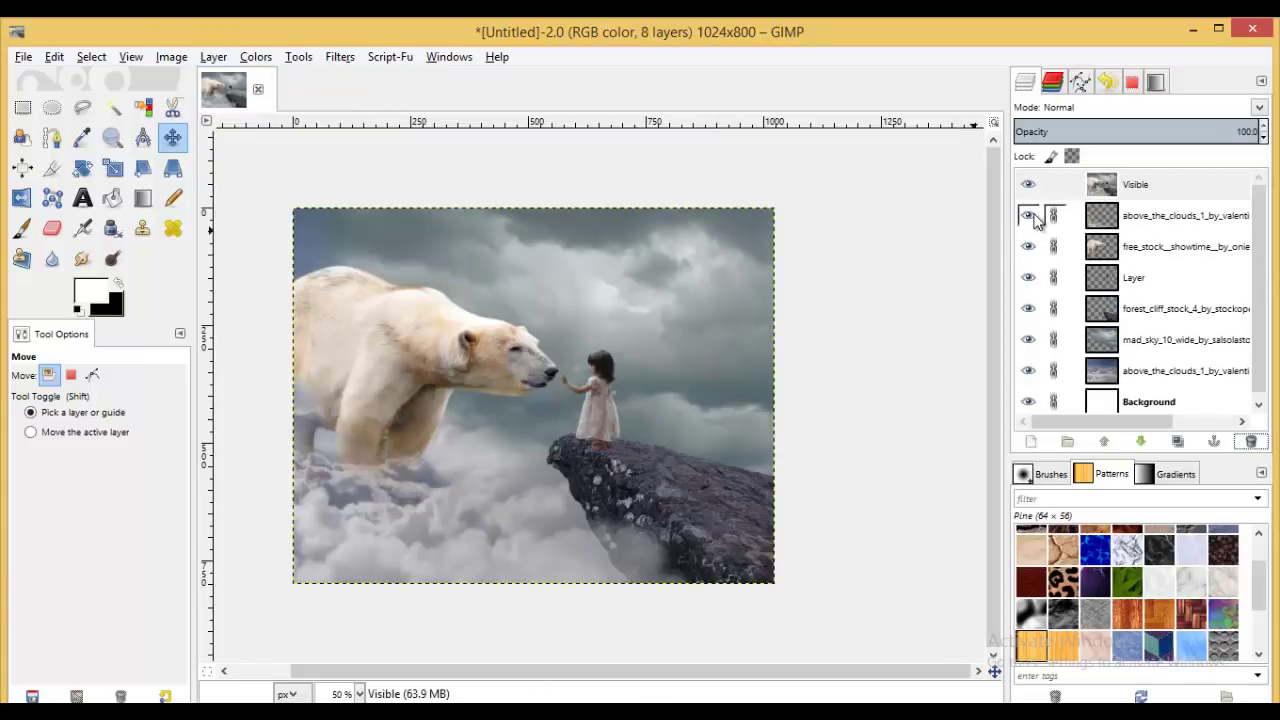
click(1101, 190)
- Darken the merged layer's midtones with a Levels gamma adjustment
click(250, 57)
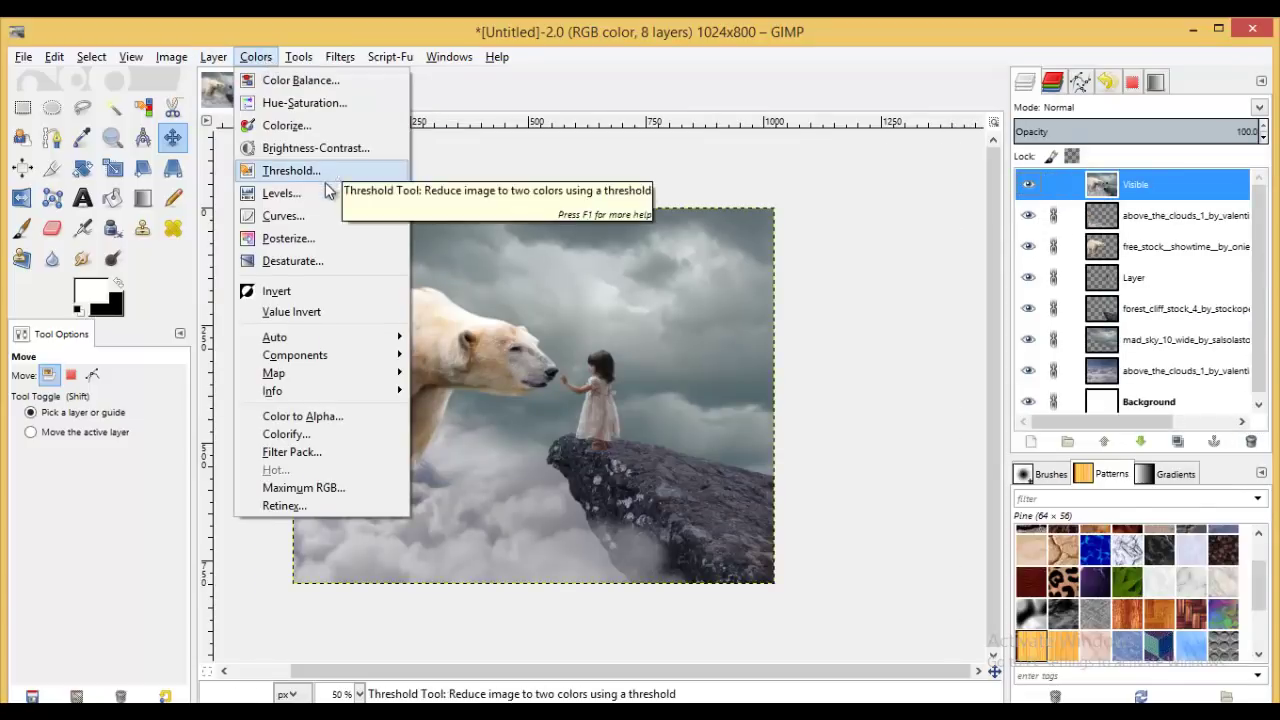
click(285, 191)
drag(992, 249, 1024, 251)
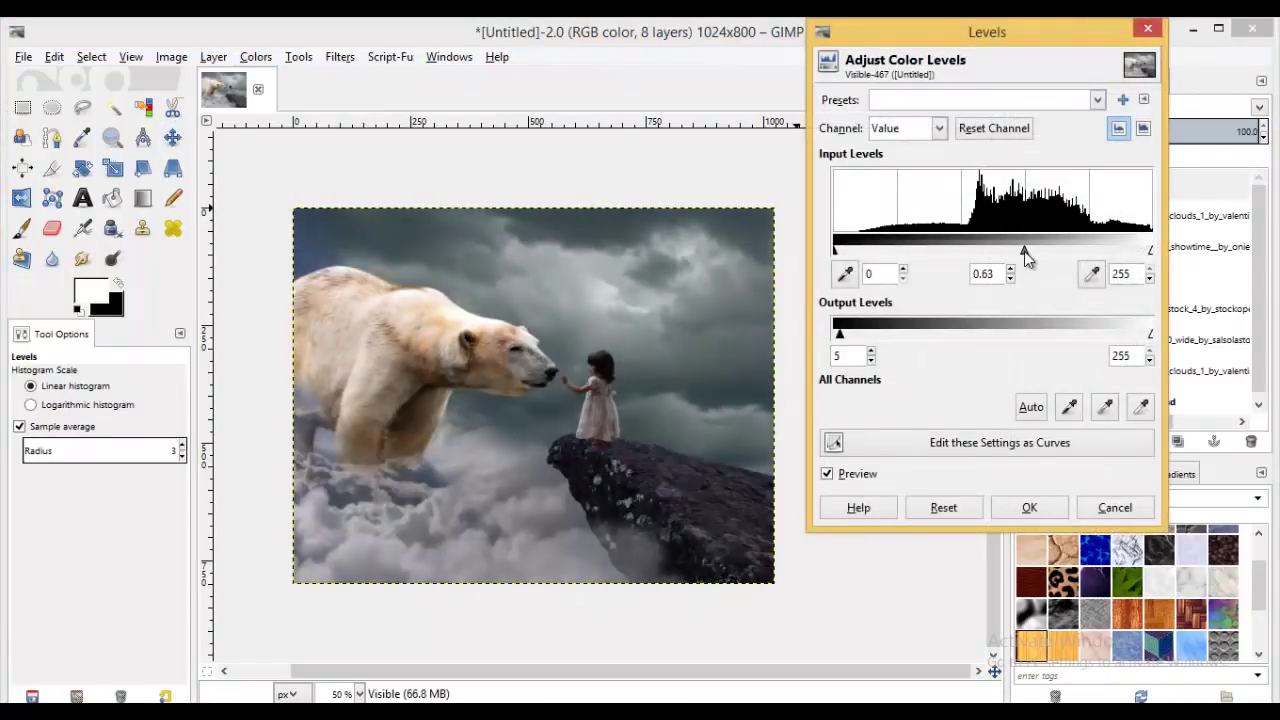
click(1065, 508)
- In Curves, deepen shadows and boost contrast, then pull in blue shadows and lower blue highlights
click(255, 57)
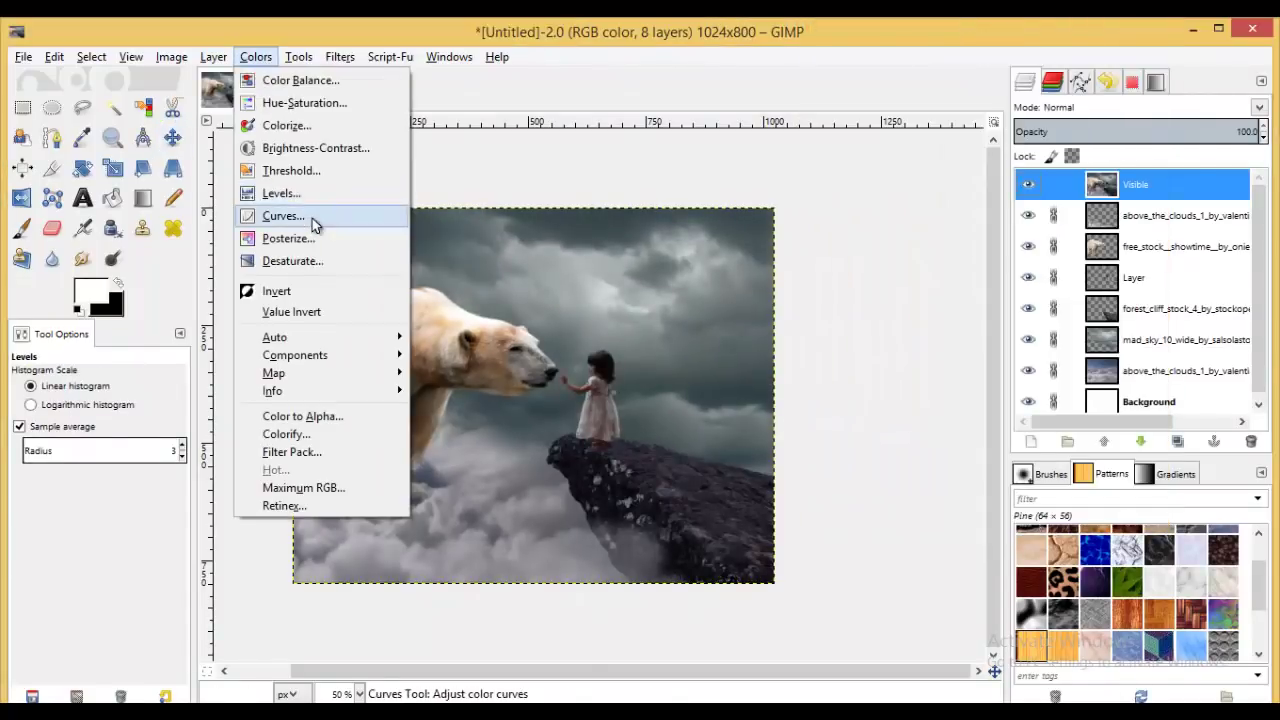
click(312, 218)
drag(833, 447, 858, 445)
drag(1140, 205, 1118, 205)
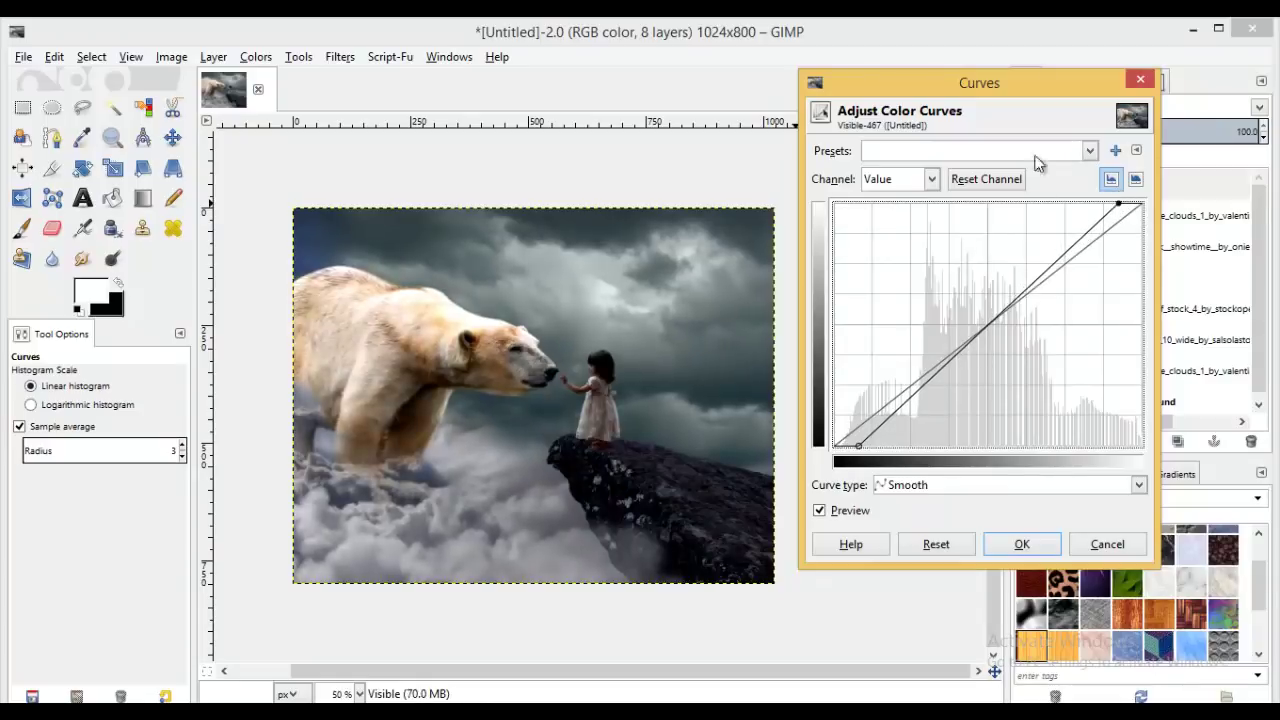
click(931, 179)
click(895, 270)
drag(835, 447, 866, 448)
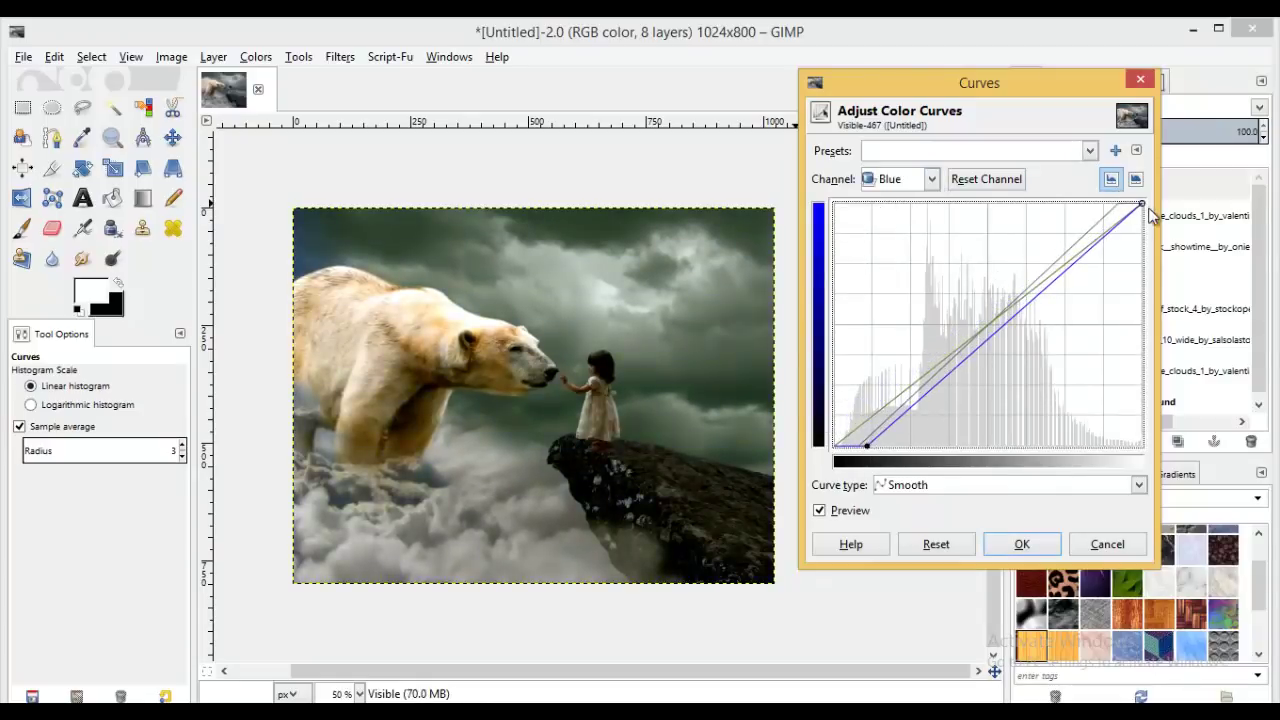
drag(1149, 212, 1142, 230)
- Adjust the green and red curves, apply the grade, and fade the layer to about 67% opacity
scroll(931, 179, up, 1)
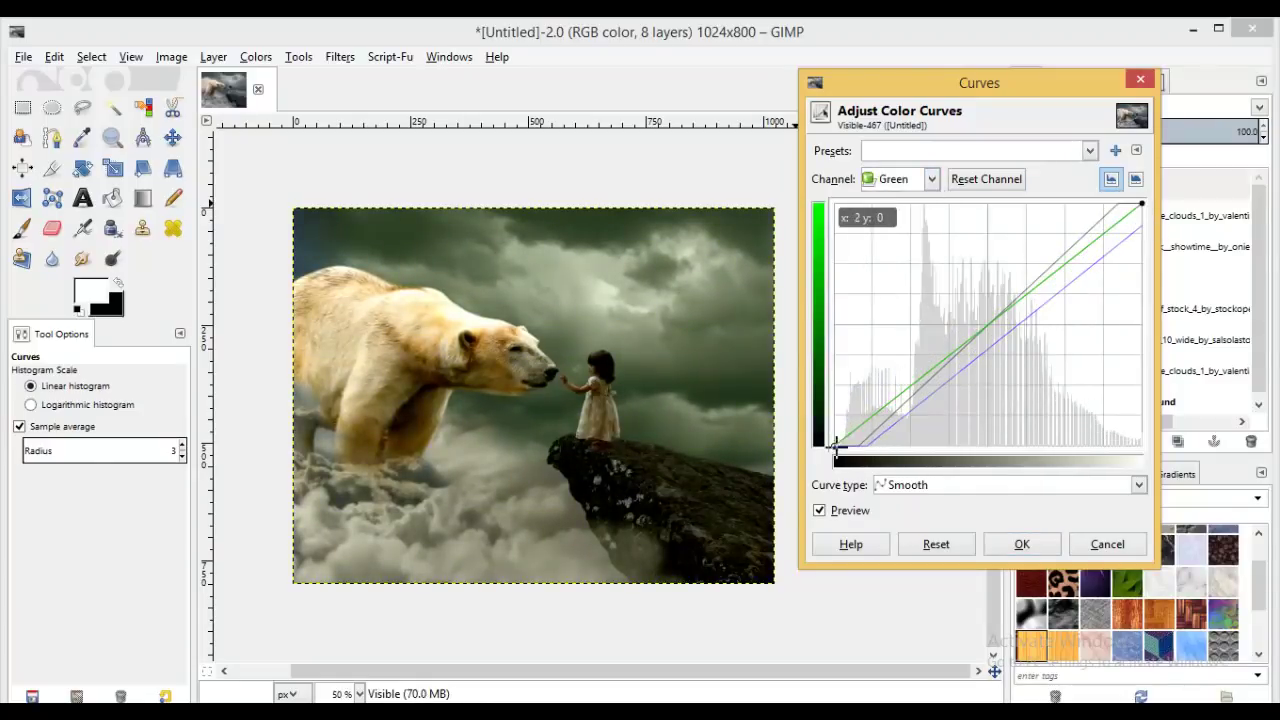
drag(835, 447, 849, 446)
drag(1140, 205, 1136, 243)
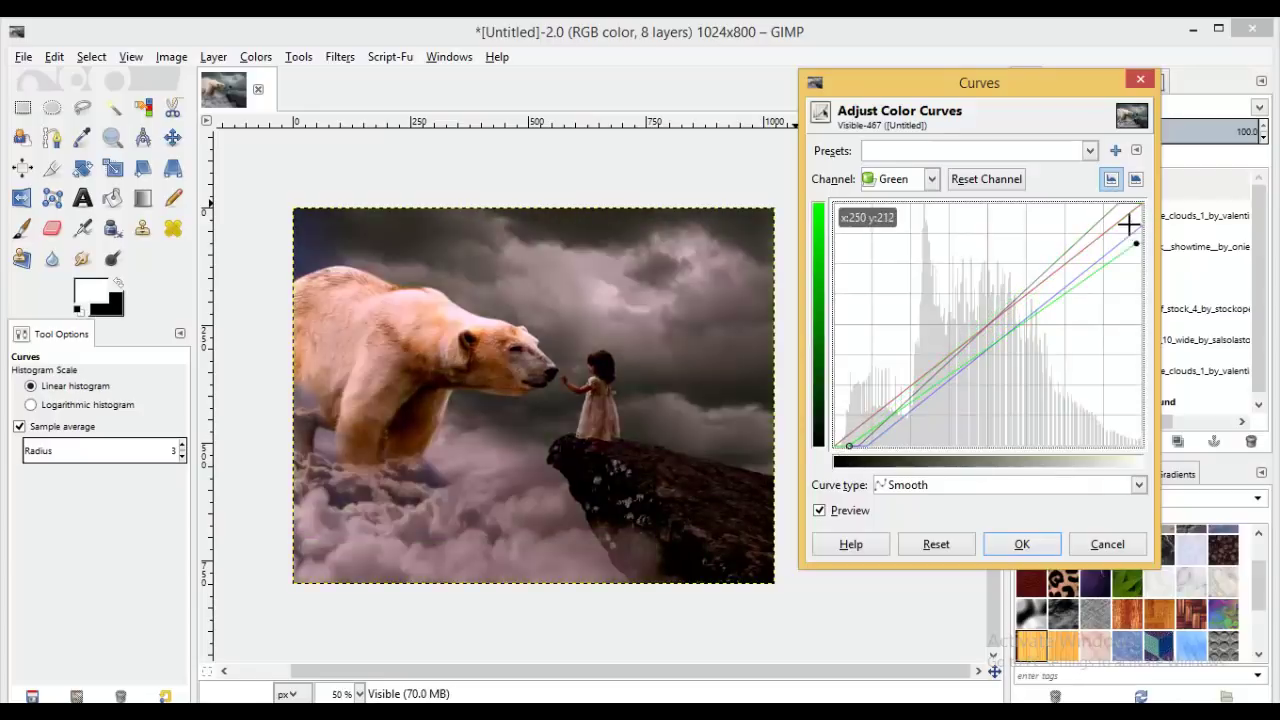
scroll(931, 179, up, 1)
drag(835, 447, 862, 446)
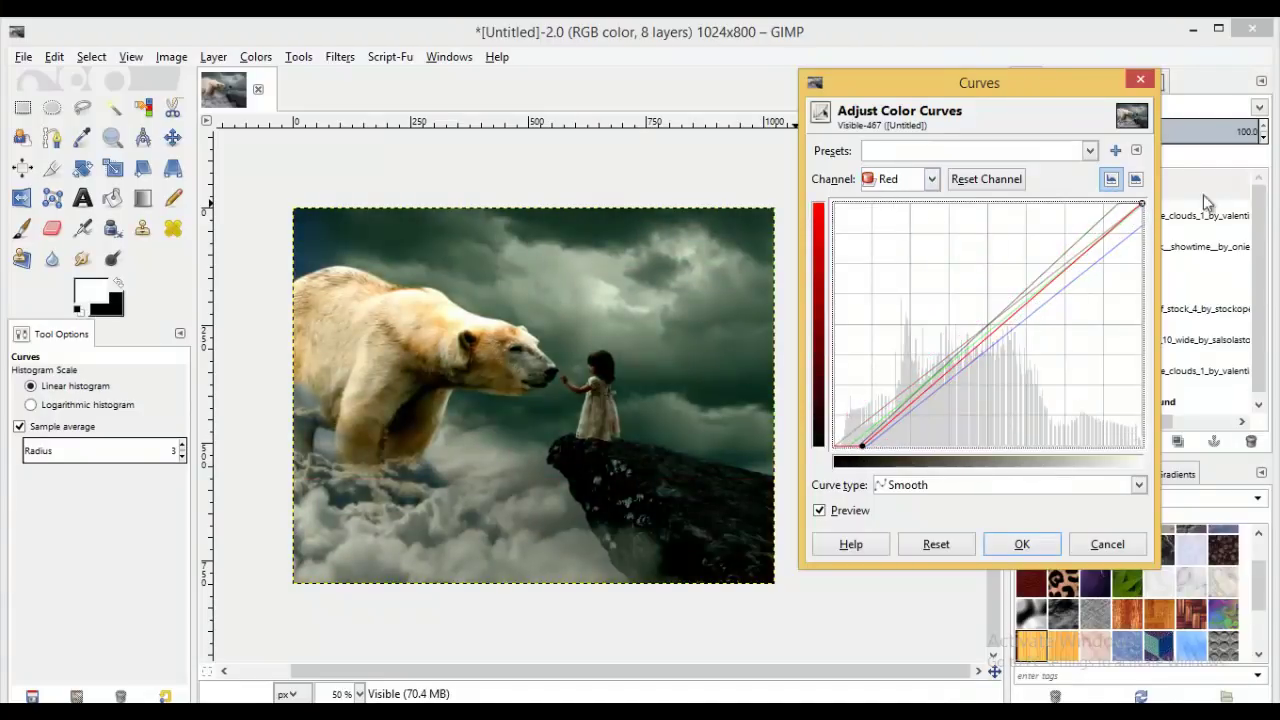
mouse_move(1141, 205)
mouse_down()
mouse_move(1143, 232)
mouse_move(1088, 190)
mouse_move(1133, 195)
mouse_up()
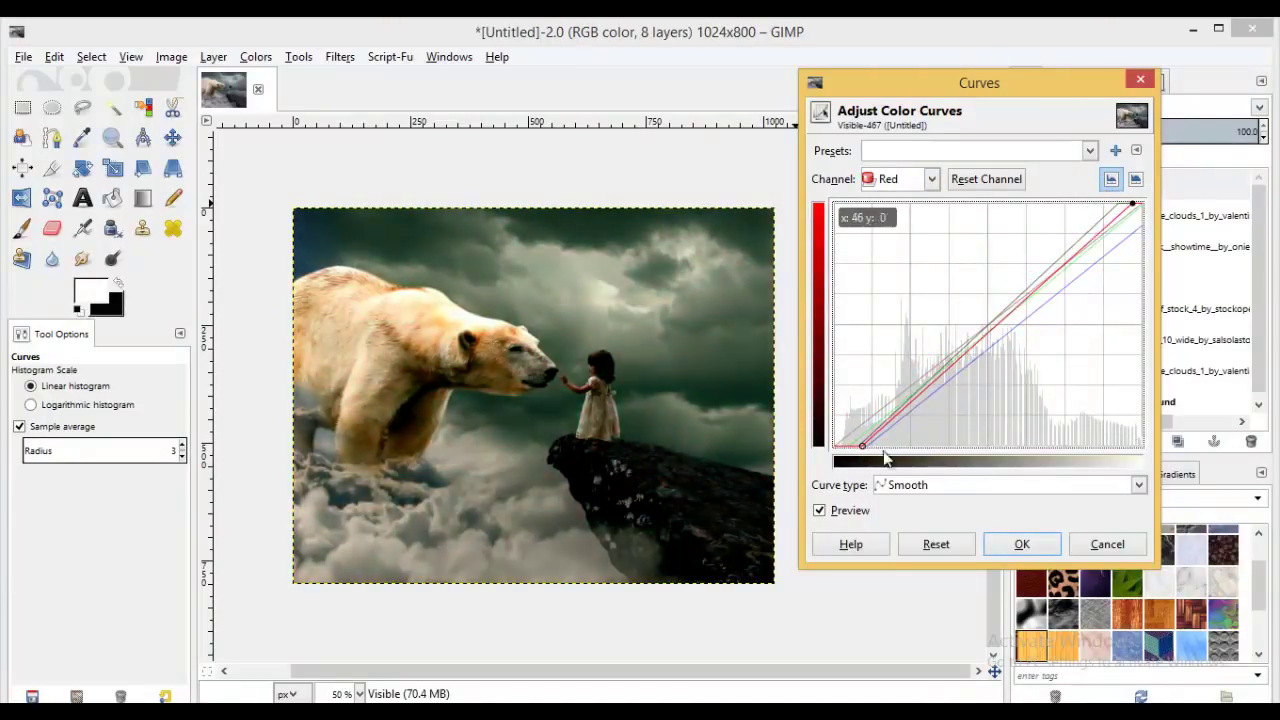
click(1022, 544)
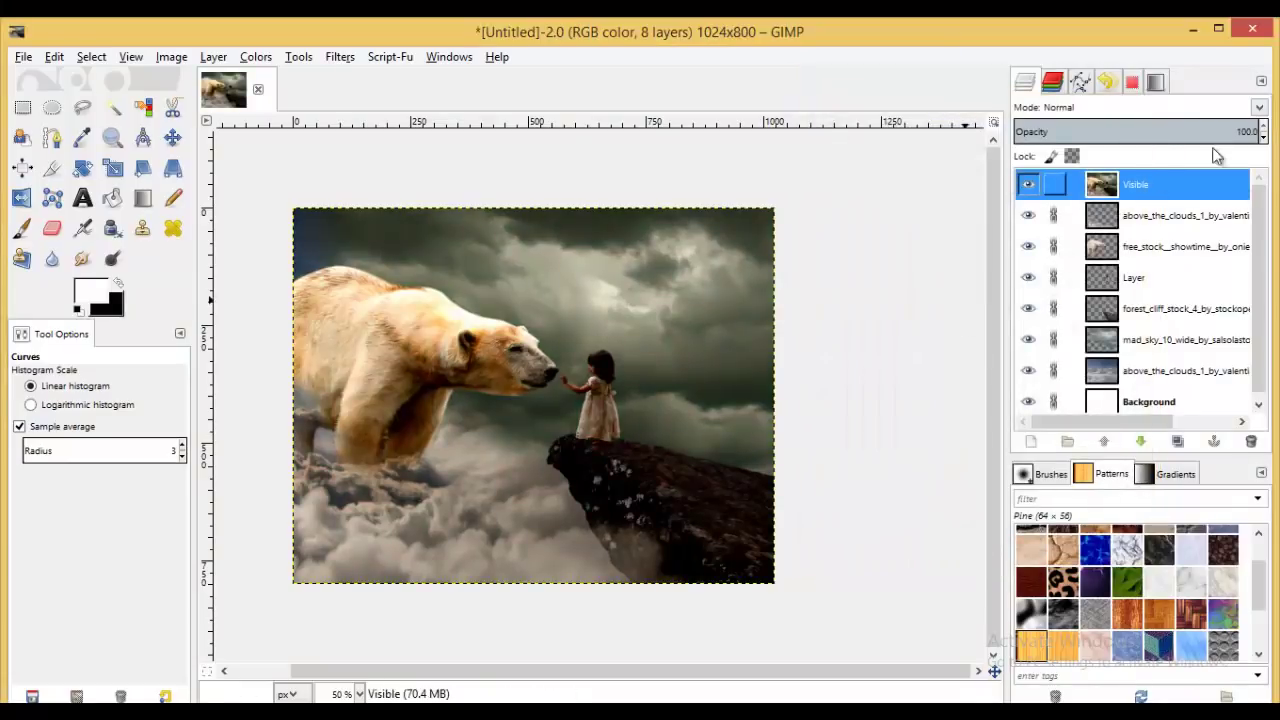
drag(1222, 134, 1165, 138)
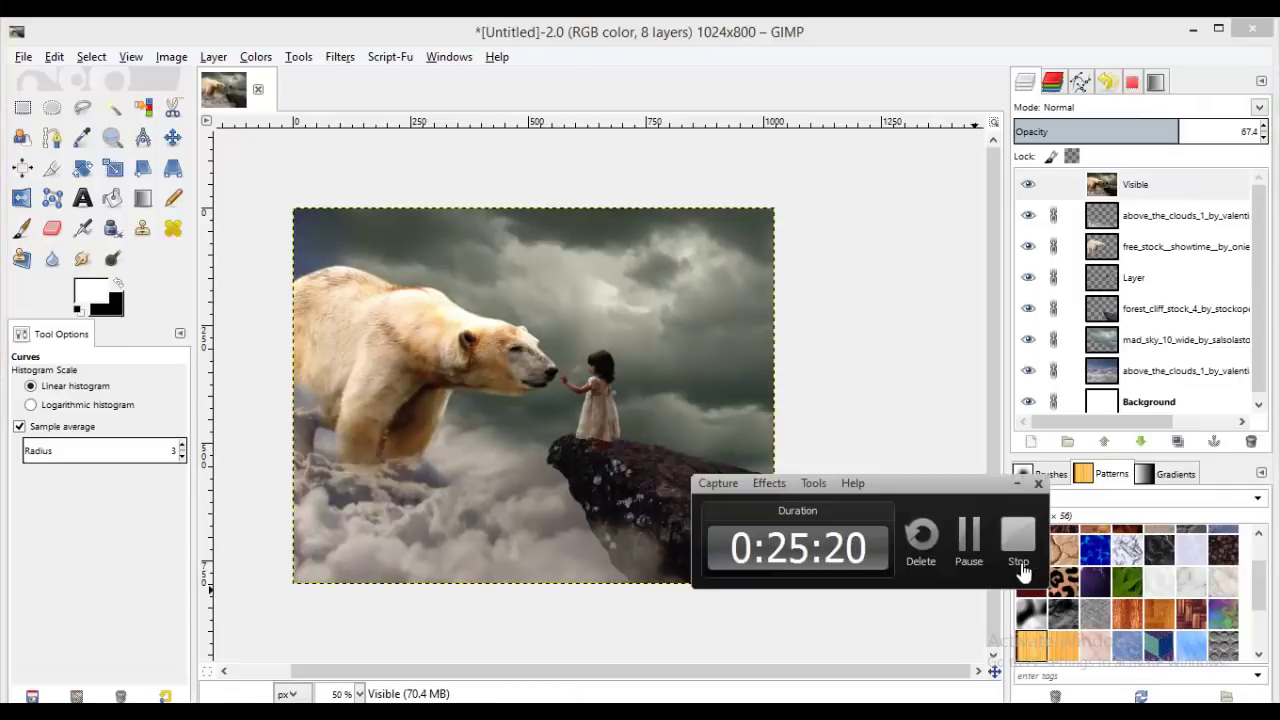
- Place the new merged Visible #1 copy at the top, trying then discarding a hue shift
click(1035, 210)
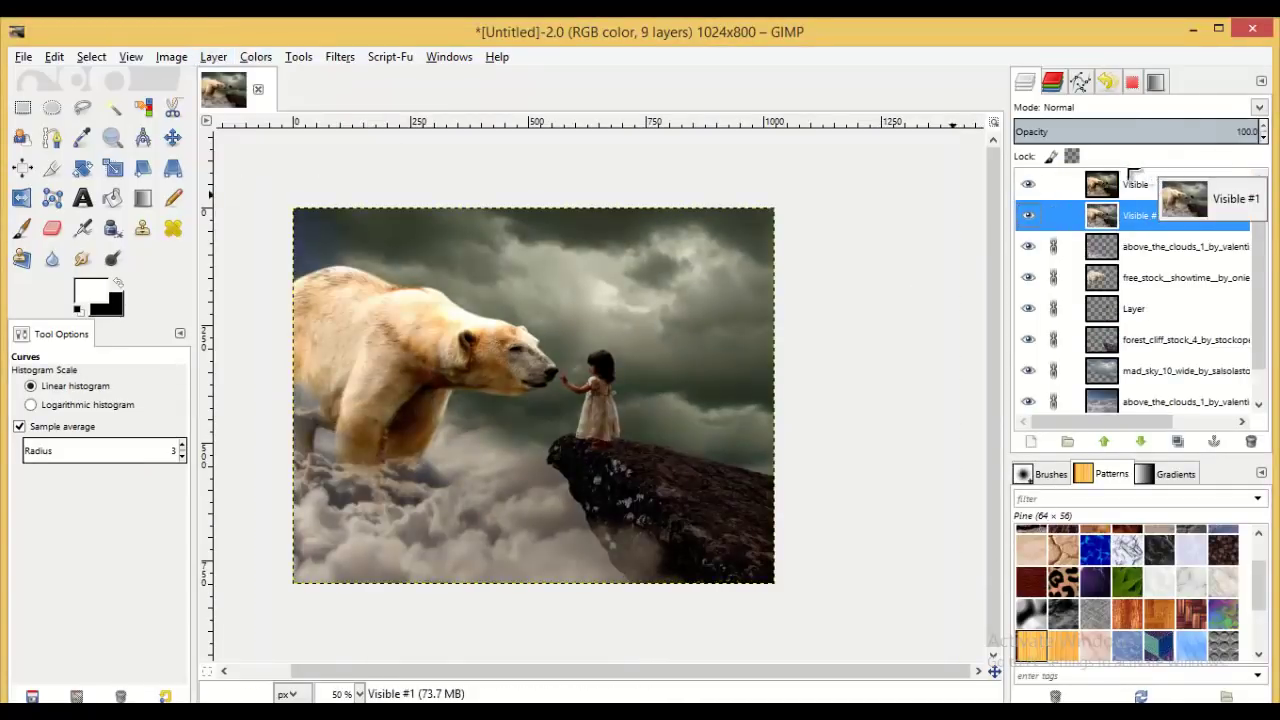
drag(1137, 174, 1135, 183)
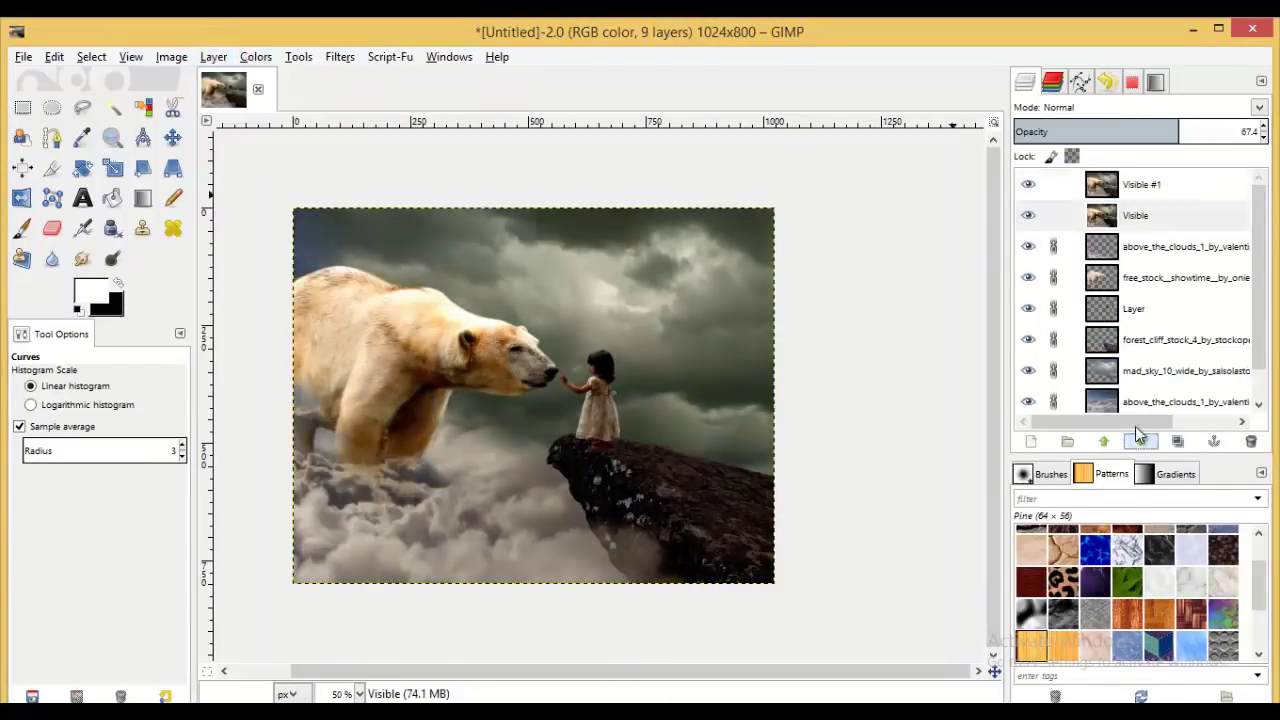
click(255, 57)
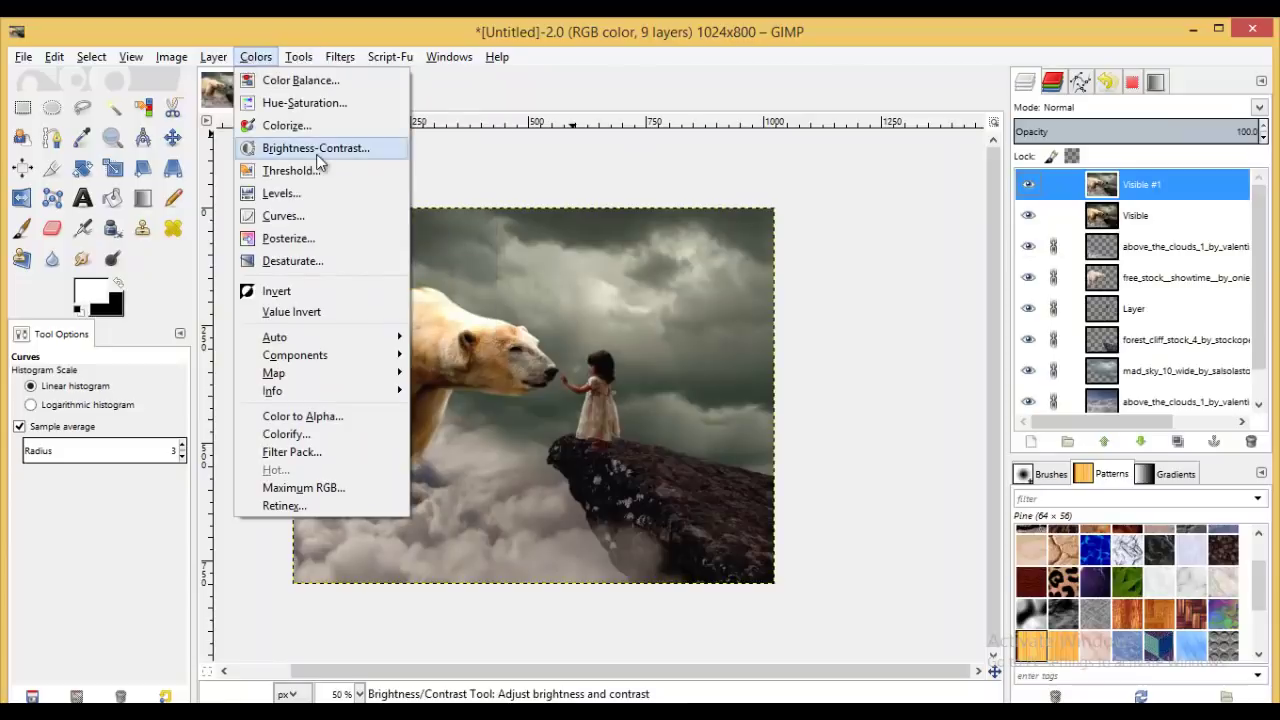
click(304, 103)
mouse_move(1014, 389)
mouse_down()
mouse_move(1001, 389)
mouse_move(1017, 410)
mouse_move(985, 400)
mouse_move(1043, 406)
mouse_up()
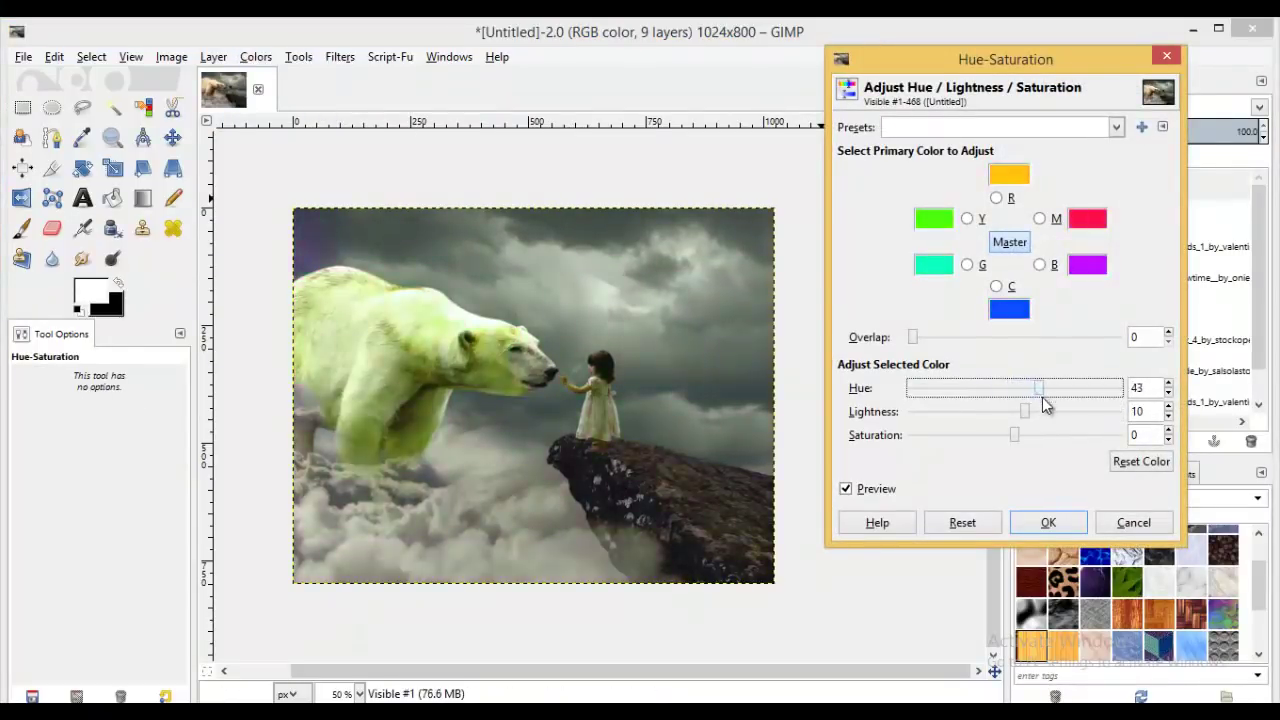
click(1134, 522)
- Tint the merged copy bluer with Curves: lift blue shadows and lower blue highlights
click(255, 57)
click(283, 216)
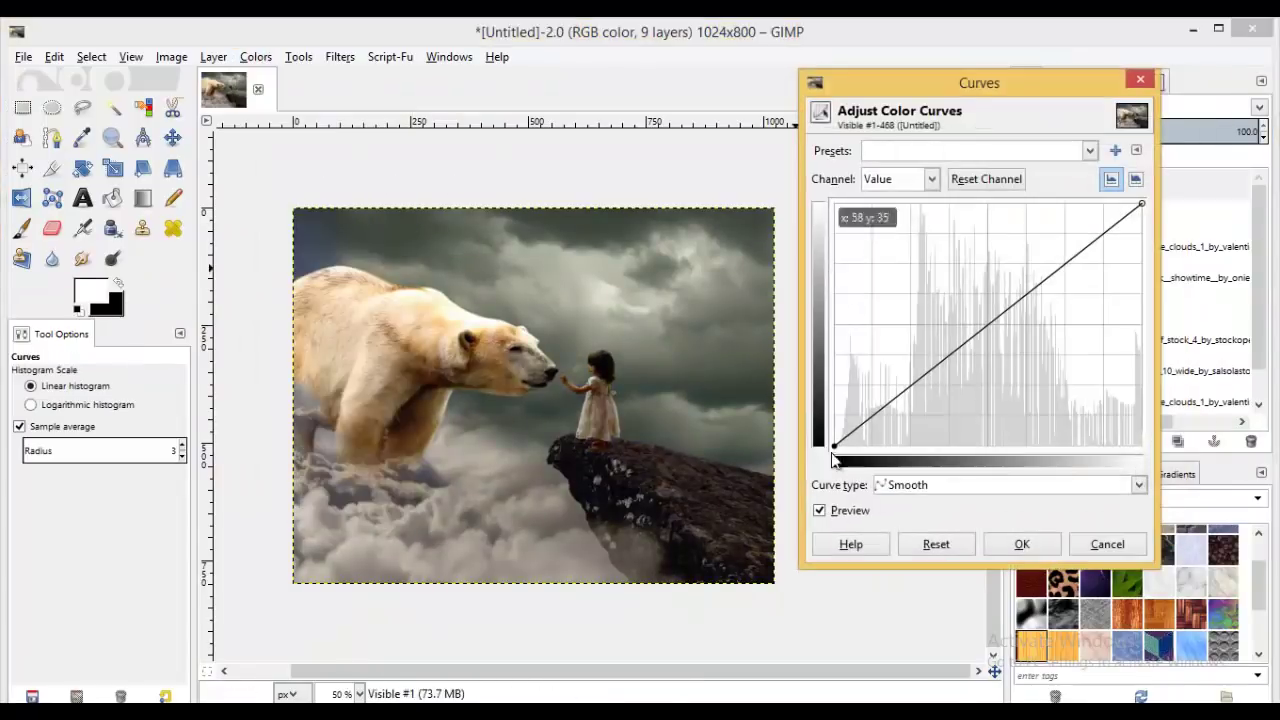
click(900, 179)
click(893, 270)
drag(841, 445, 840, 430)
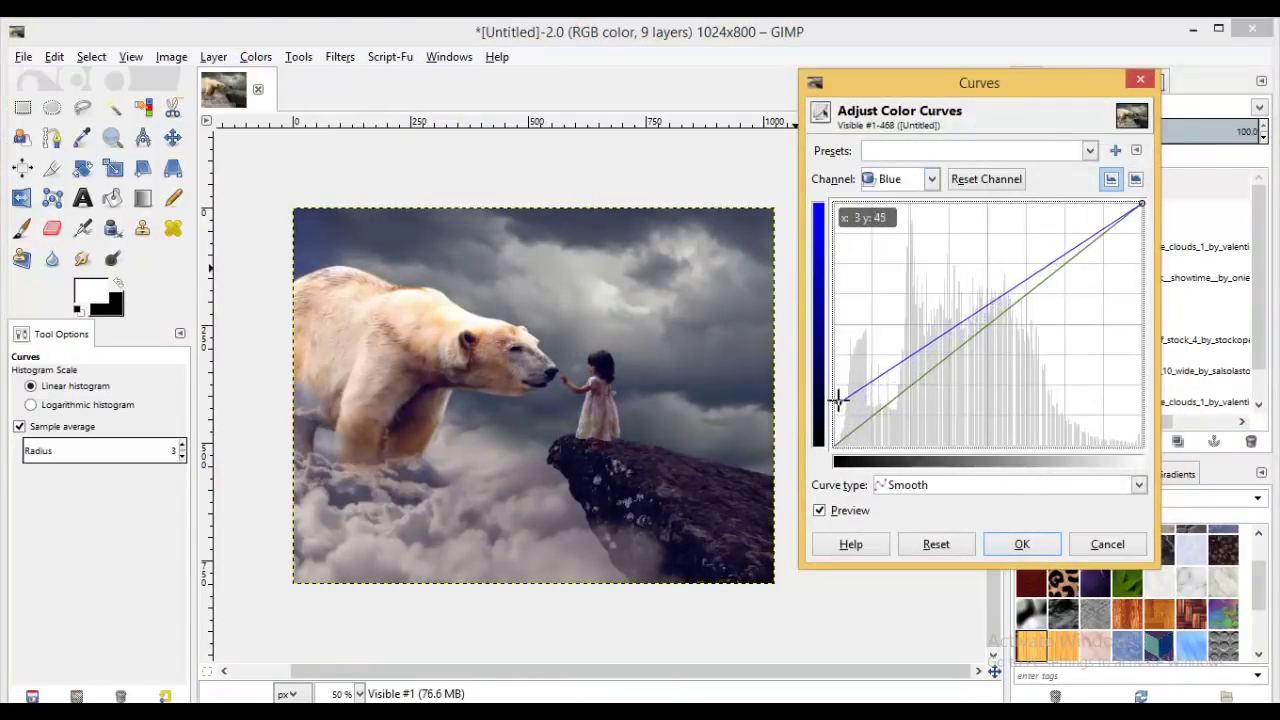
mouse_move(1141, 204)
mouse_down()
mouse_move(1140, 234)
mouse_move(1086, 206)
mouse_move(1141, 242)
mouse_up()
click(1140, 78)
- Set the merged copy's layer blend mode to Dodge
click(1086, 108)
click(1100, 219)
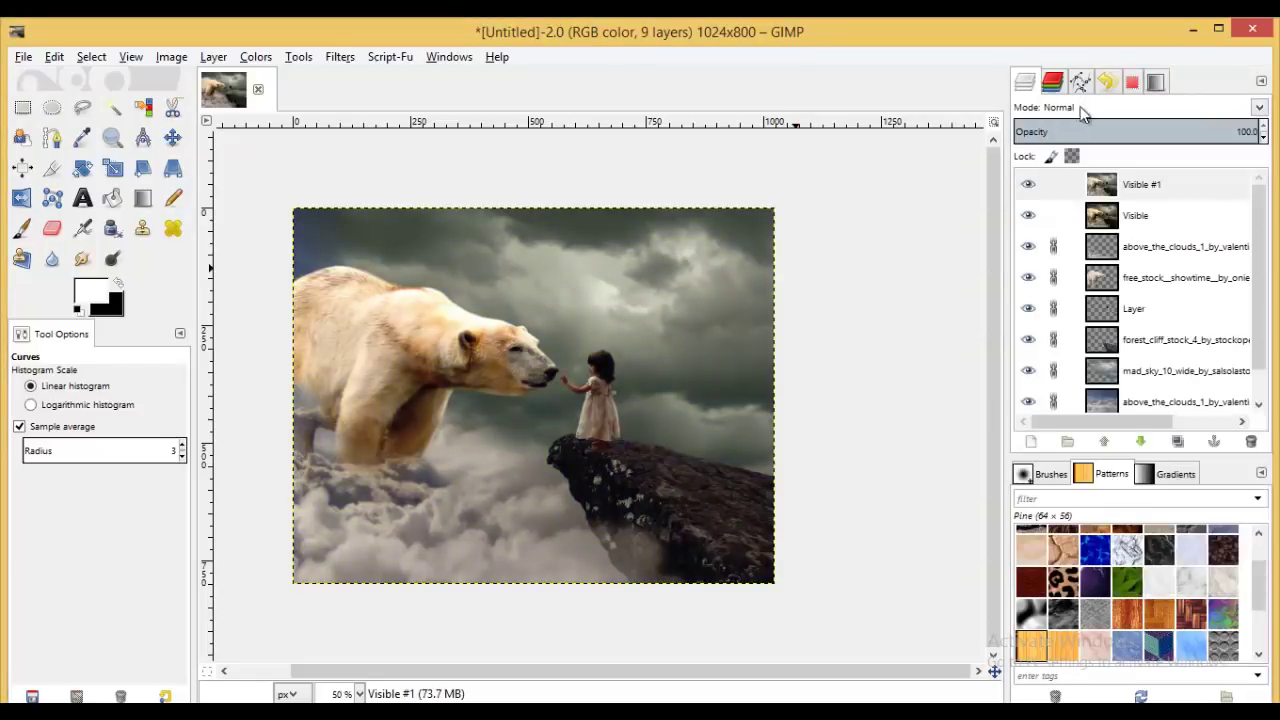
scroll(1077, 107, down, 4)
scroll(1077, 107, down, 4)
scroll(1077, 107, down, 3)
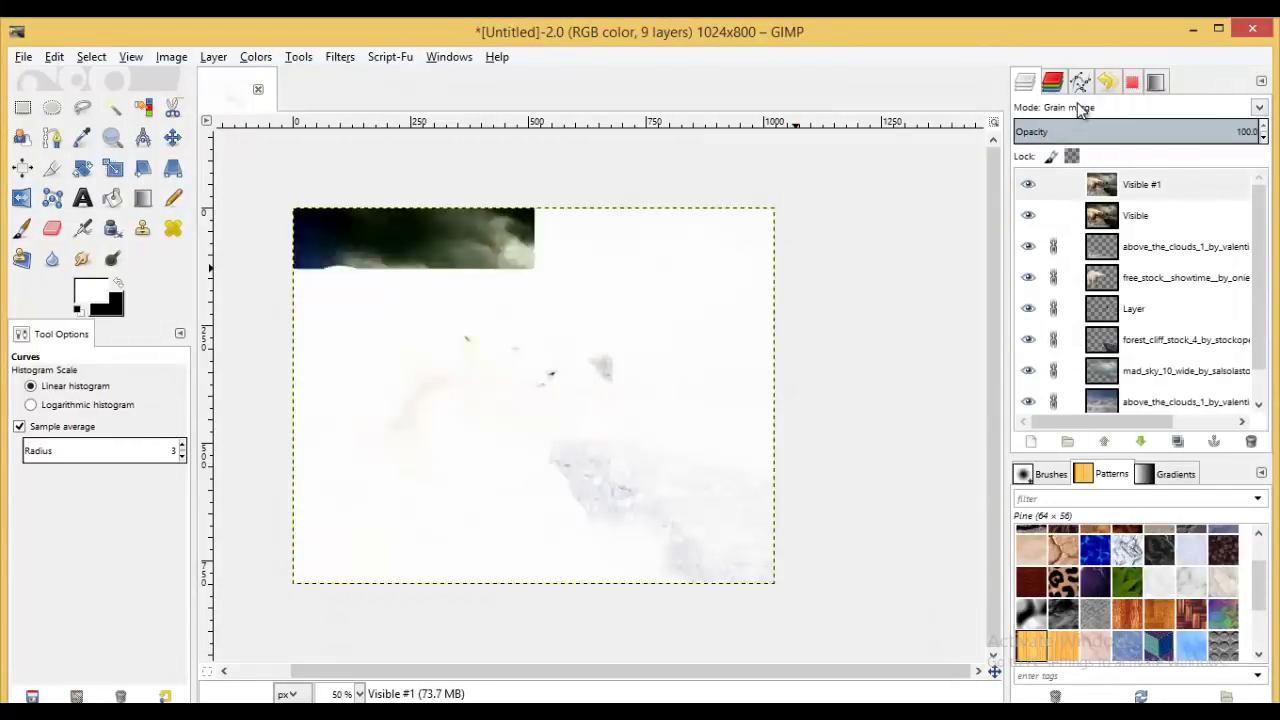
scroll(1077, 107, up, 5)
scroll(1077, 107, up, 10)
- Close the Curves dialog unapplied, zoom in on the girl's feet, and choose the Move tool
click(620, 468)
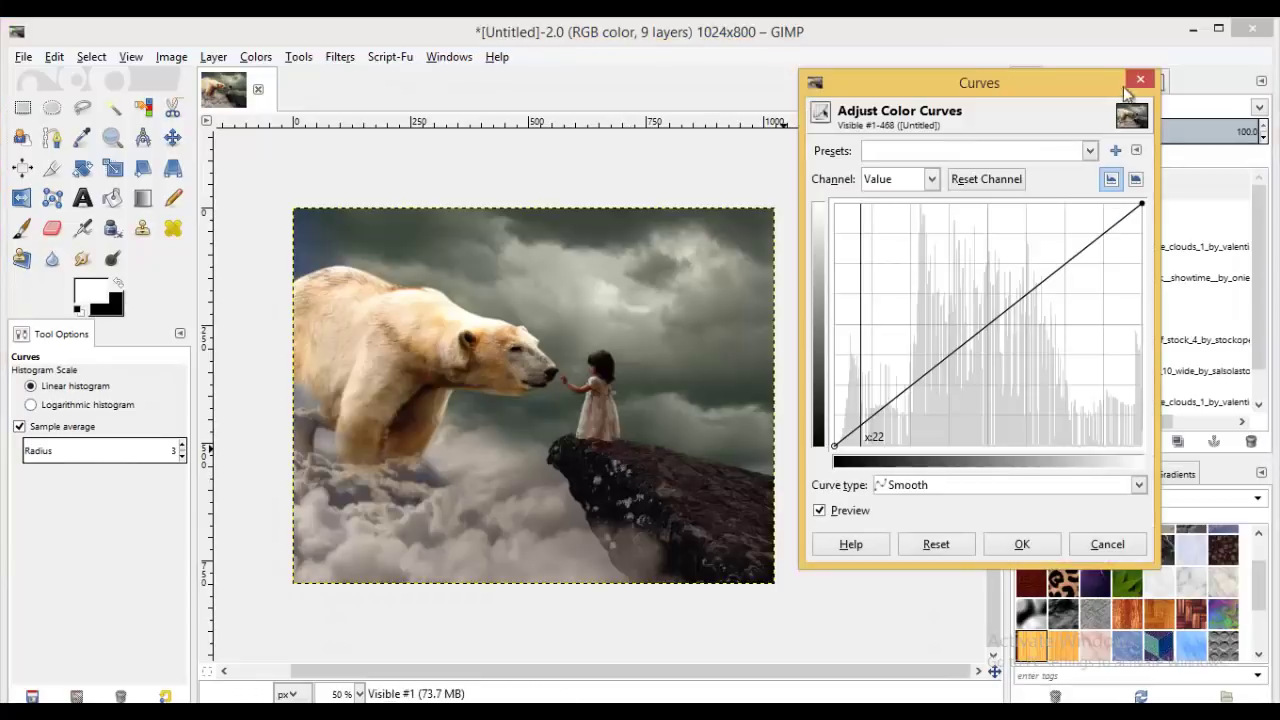
key(Escape)
scroll(530, 420, up, 2)
key(m)
scroll(530, 420, up, 2)
- Hide both merged Visible copies and add a new transparent layer above the girl's layer
scroll(1265, 350, down, 2)
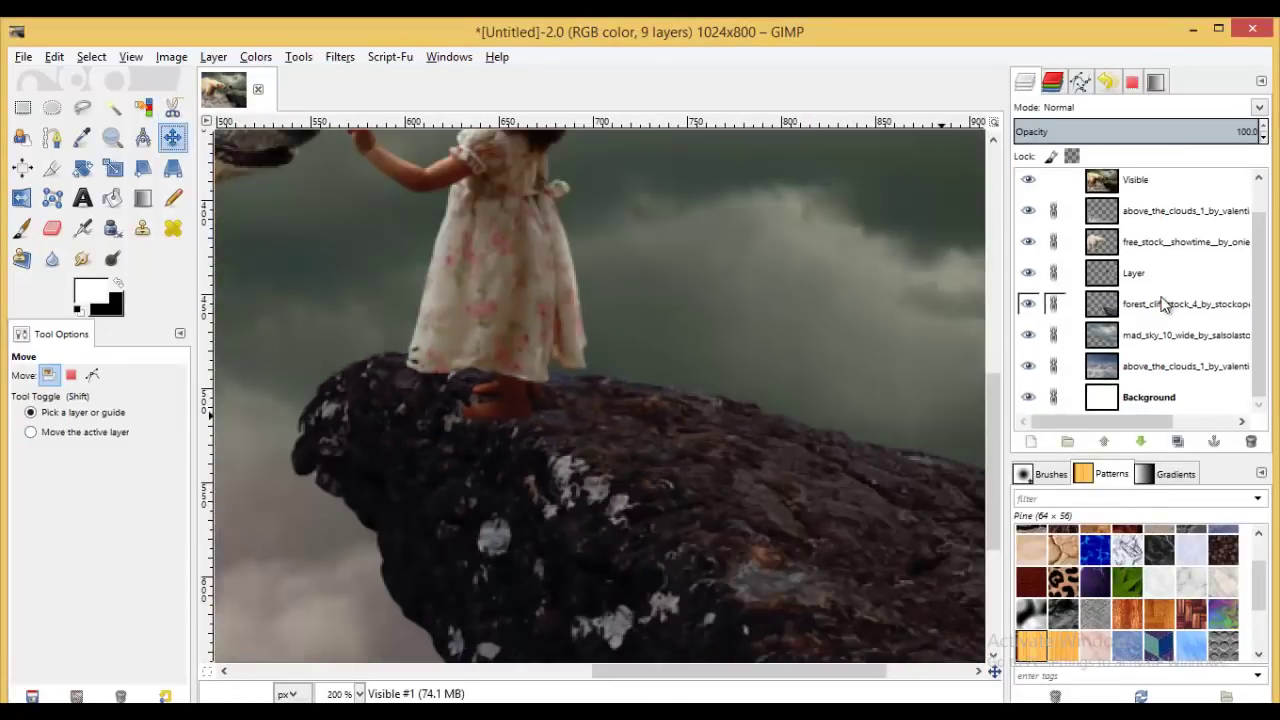
click(1143, 280)
scroll(1160, 280, up, 1)
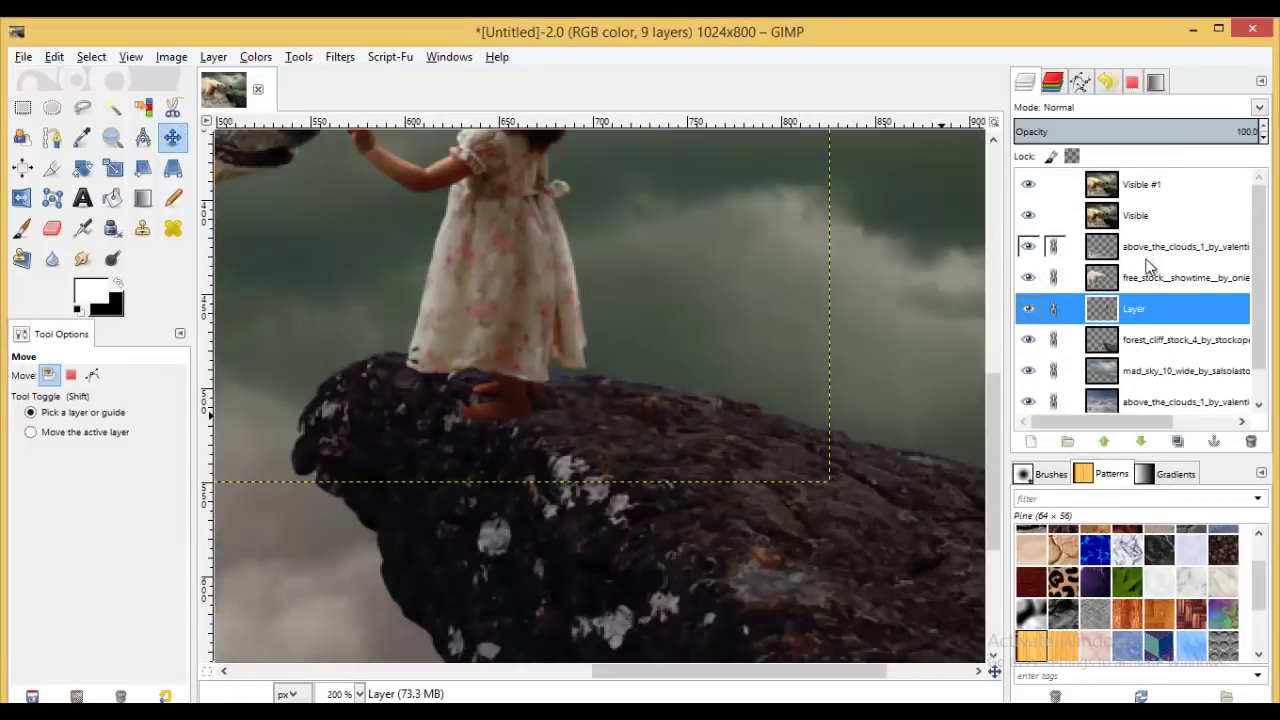
drag(1028, 184, 1028, 215)
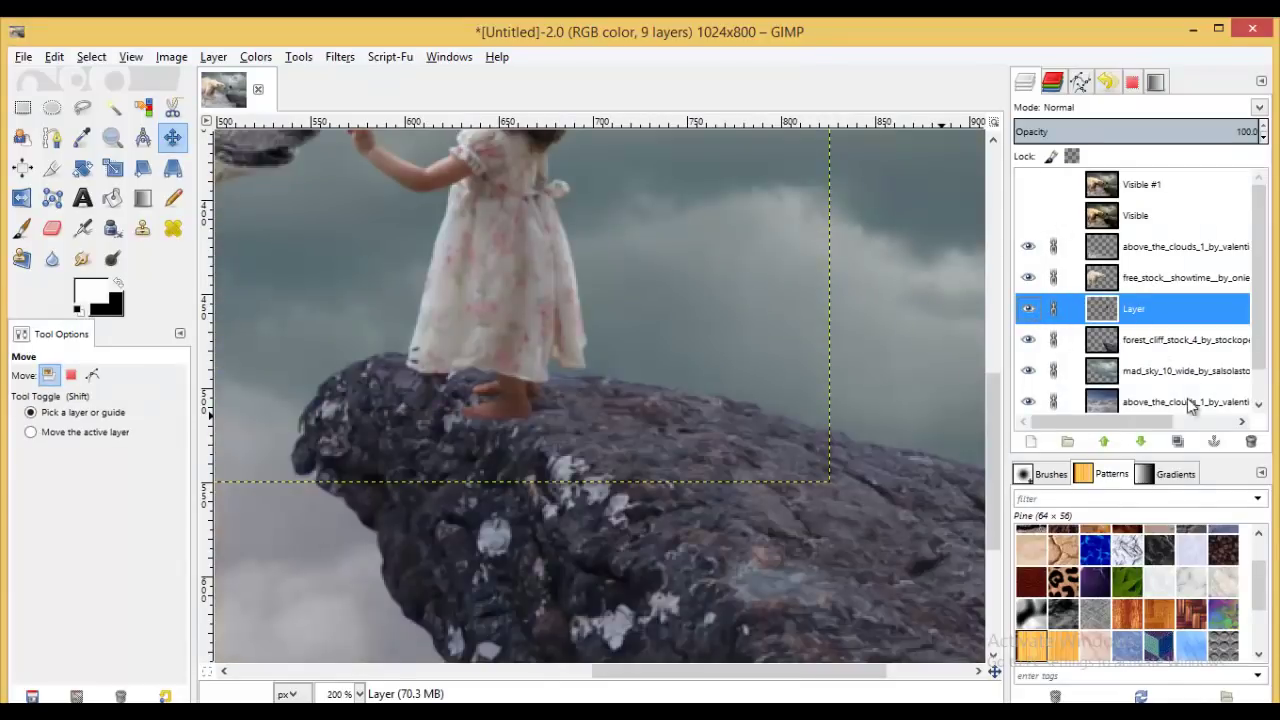
click(1031, 441)
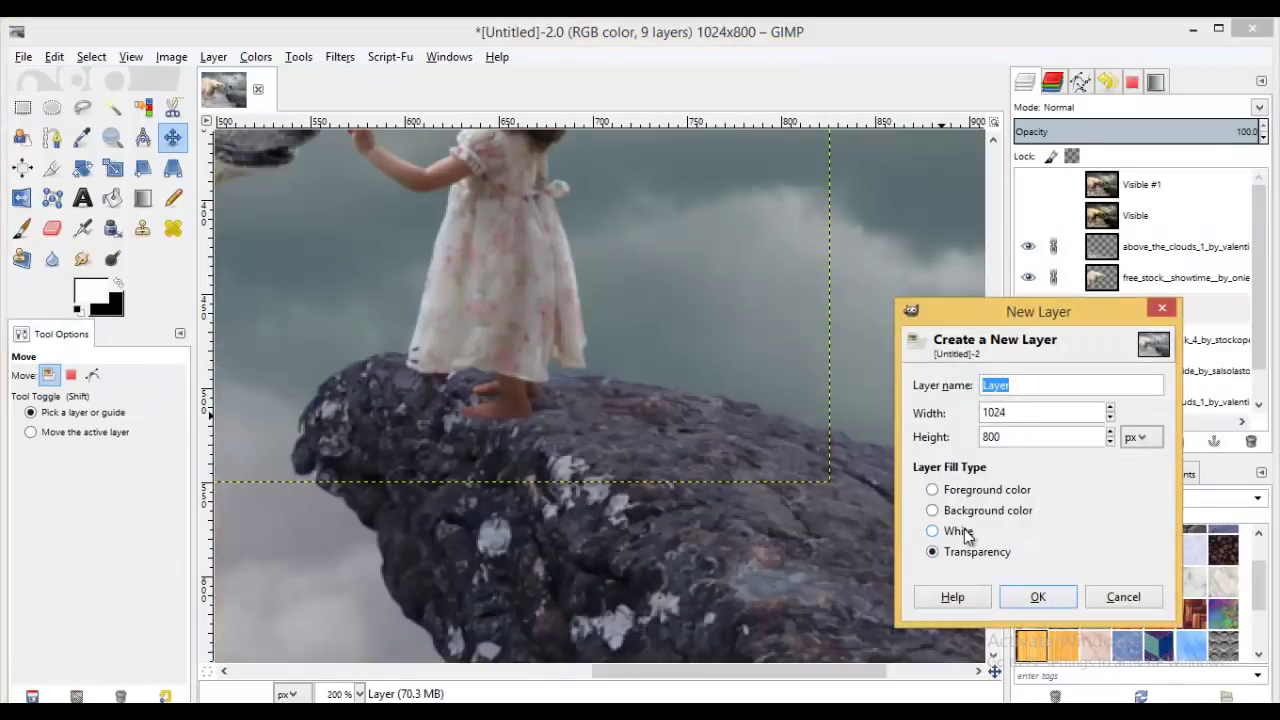
click(1031, 597)
- Set up the paintbrush with black, full opacity and a small size for the shadow
click(22, 228)
click(117, 284)
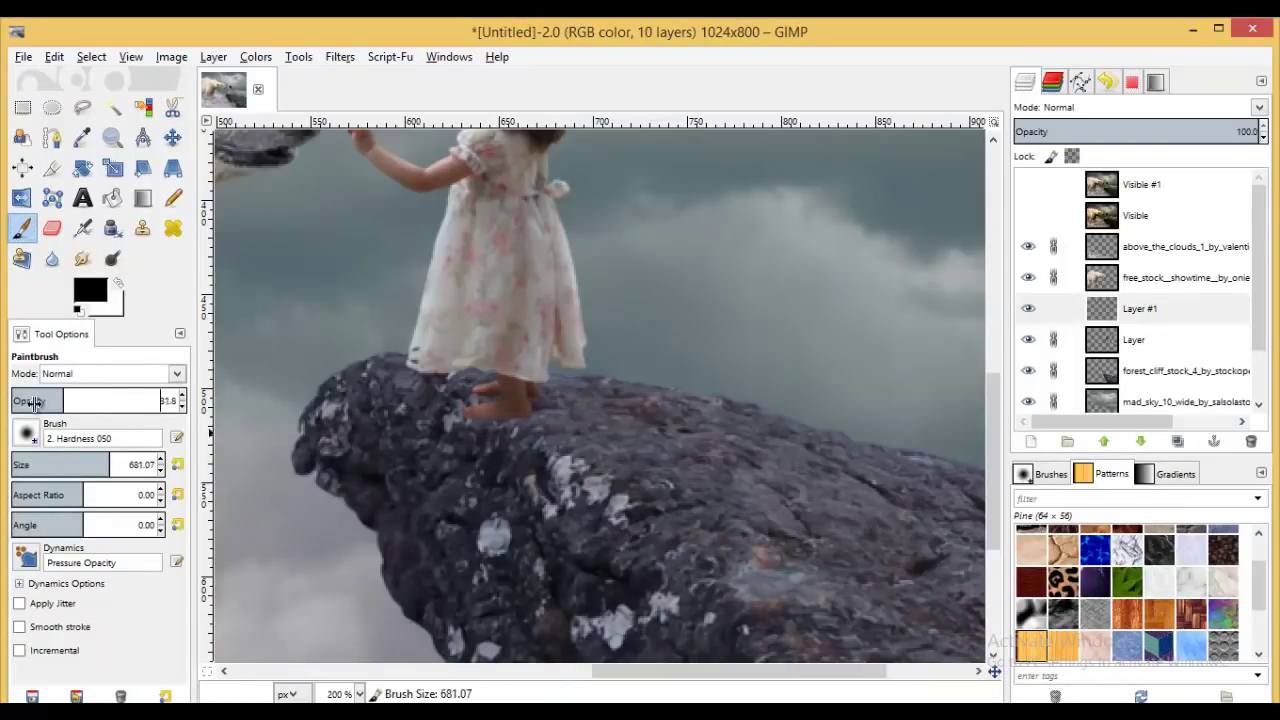
drag(16, 400, 186, 401)
drag(104, 465, 24, 465)
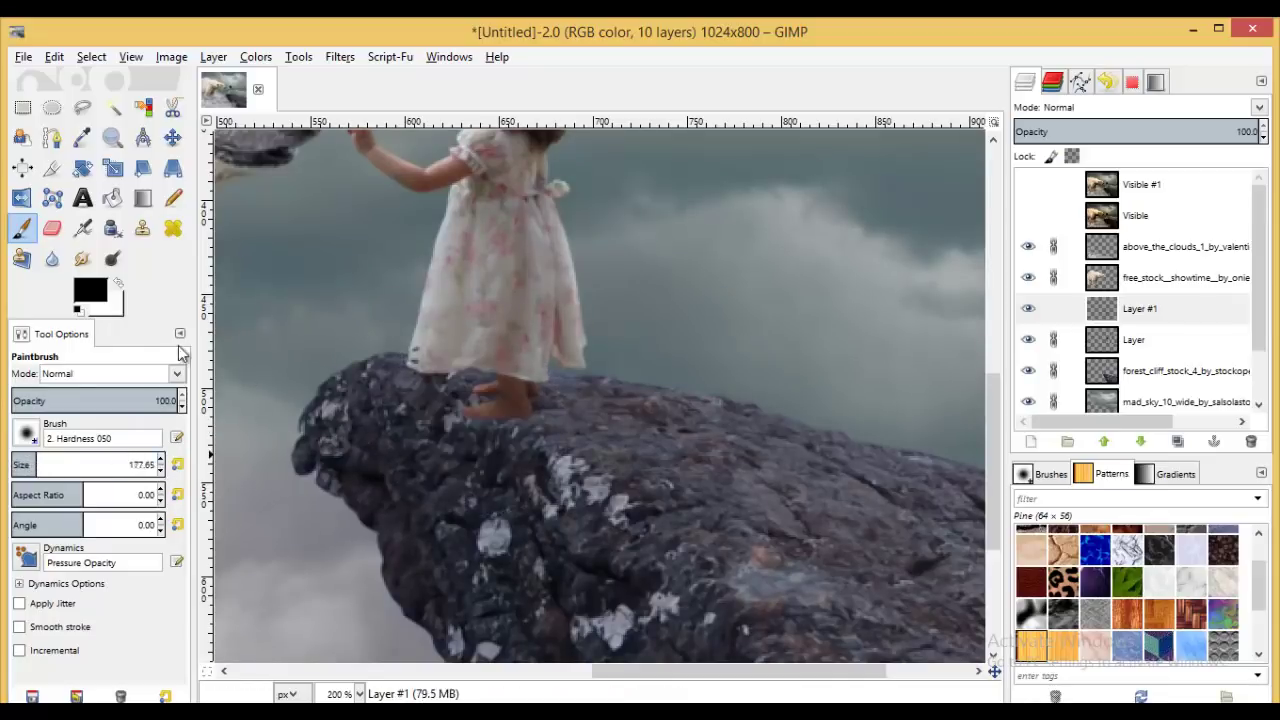
drag(135, 465, 130, 465)
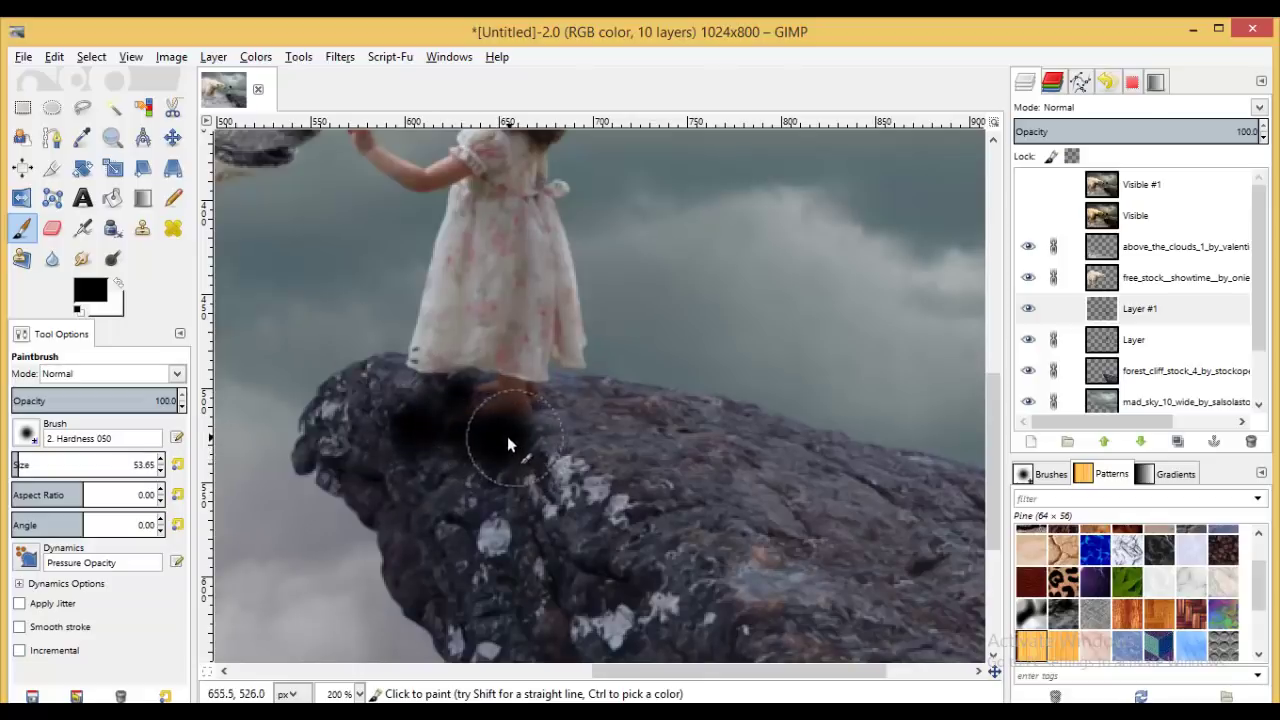
- Move the shadow layer beneath the girl's layer and fade it to about 70% opacity
drag(1140, 308, 1158, 355)
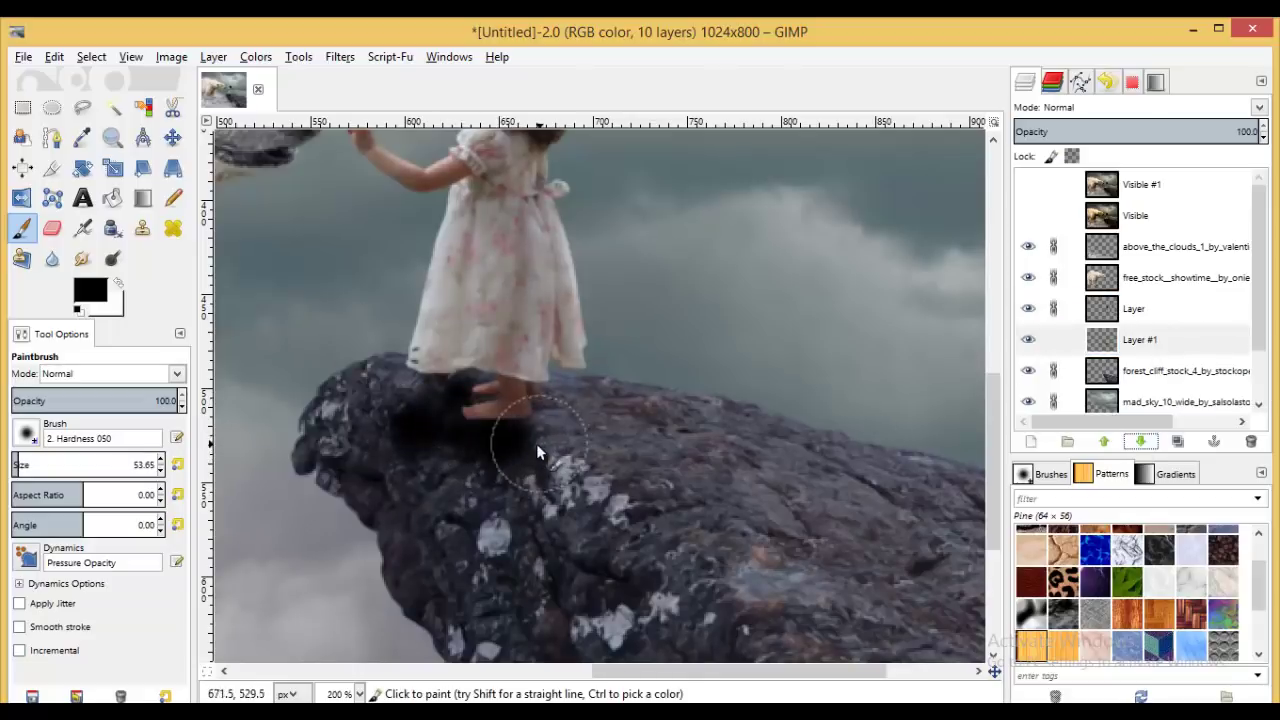
drag(1240, 131, 1185, 131)
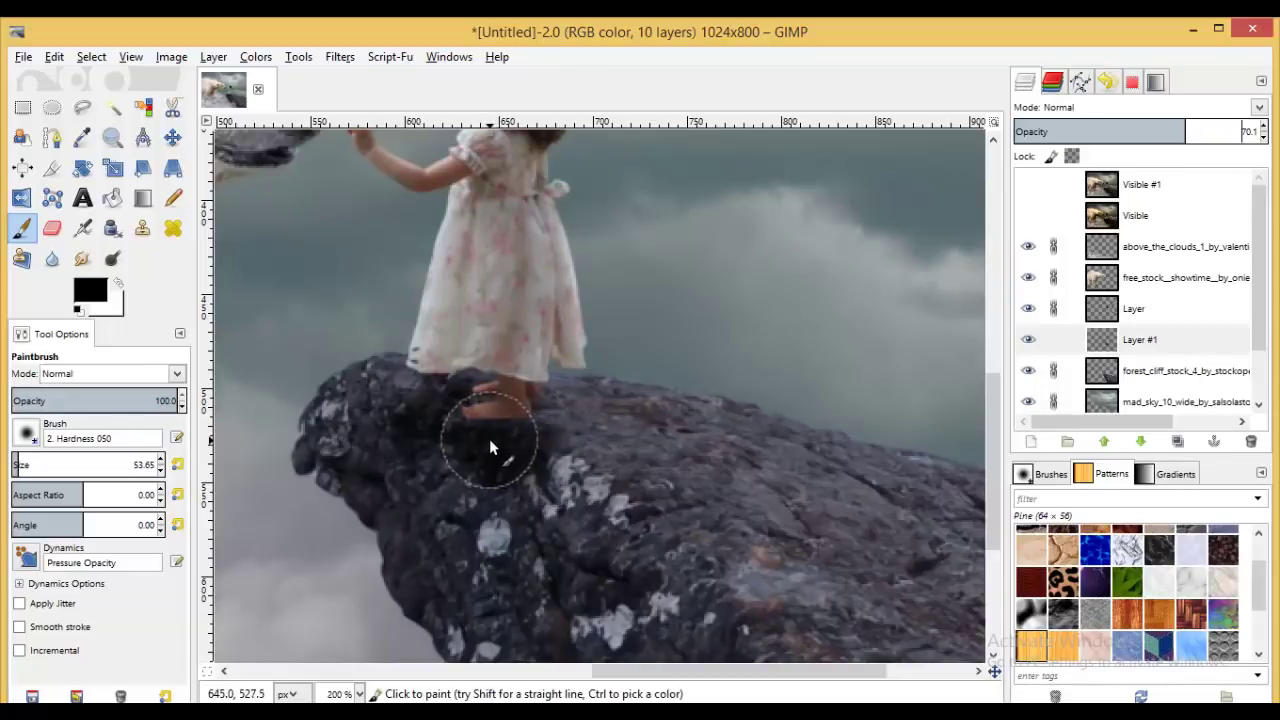
key(bracketleft)
key(bracketleft)
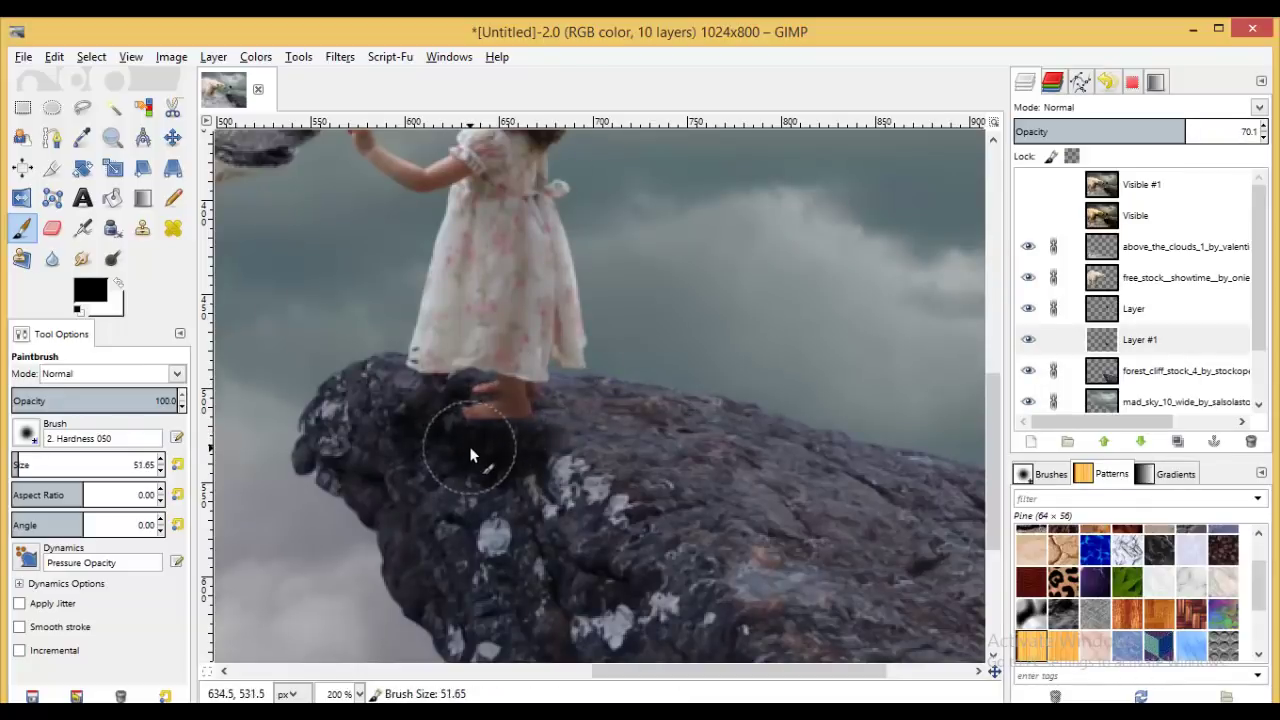
scroll(520, 430, down, 3)
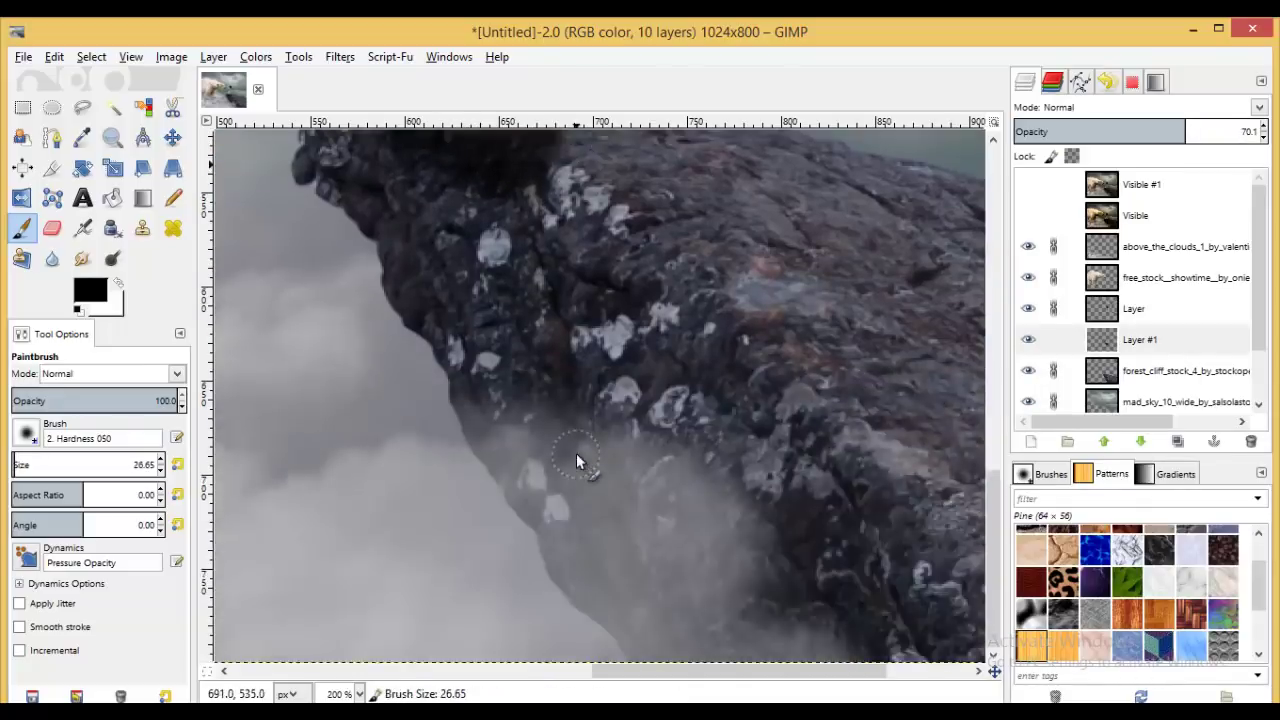
scroll(577, 460, down, 2)
click(1235, 375)
- Darken the forest cliff's midtones slightly with Levels
click(255, 57)
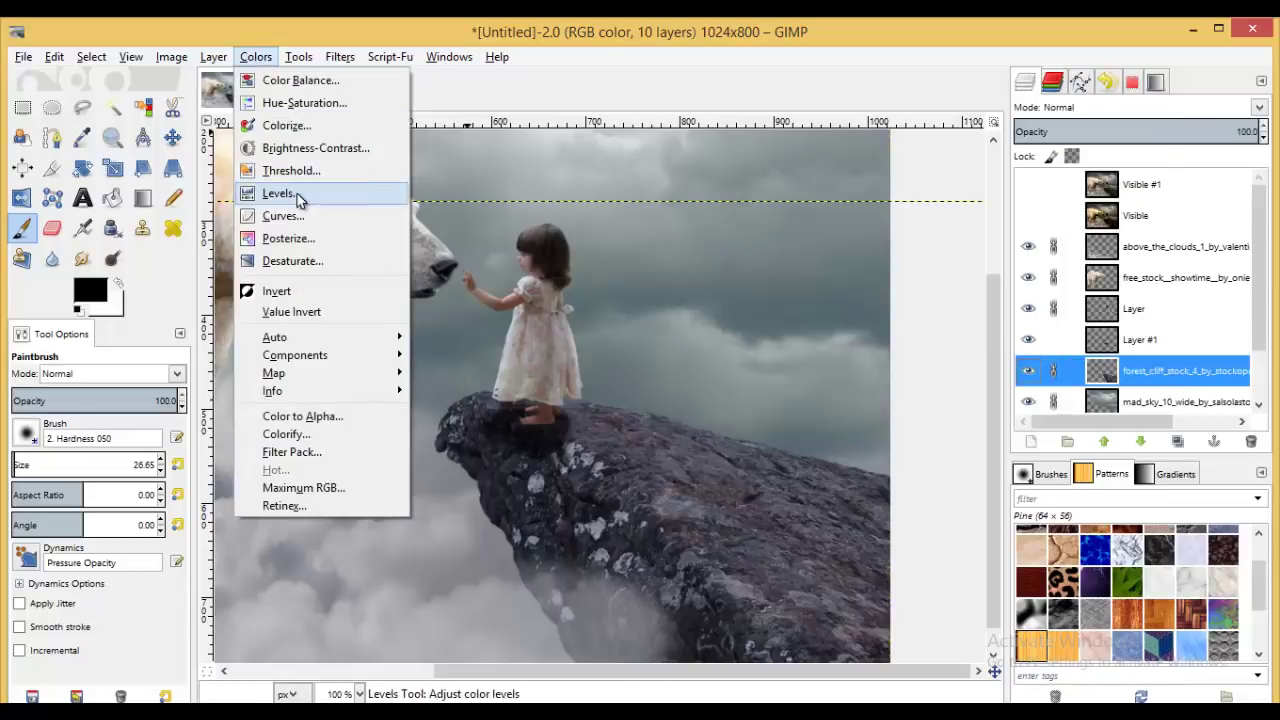
click(292, 191)
mouse_move(994, 250)
mouse_down()
mouse_move(1013, 253)
mouse_move(997, 247)
mouse_up()
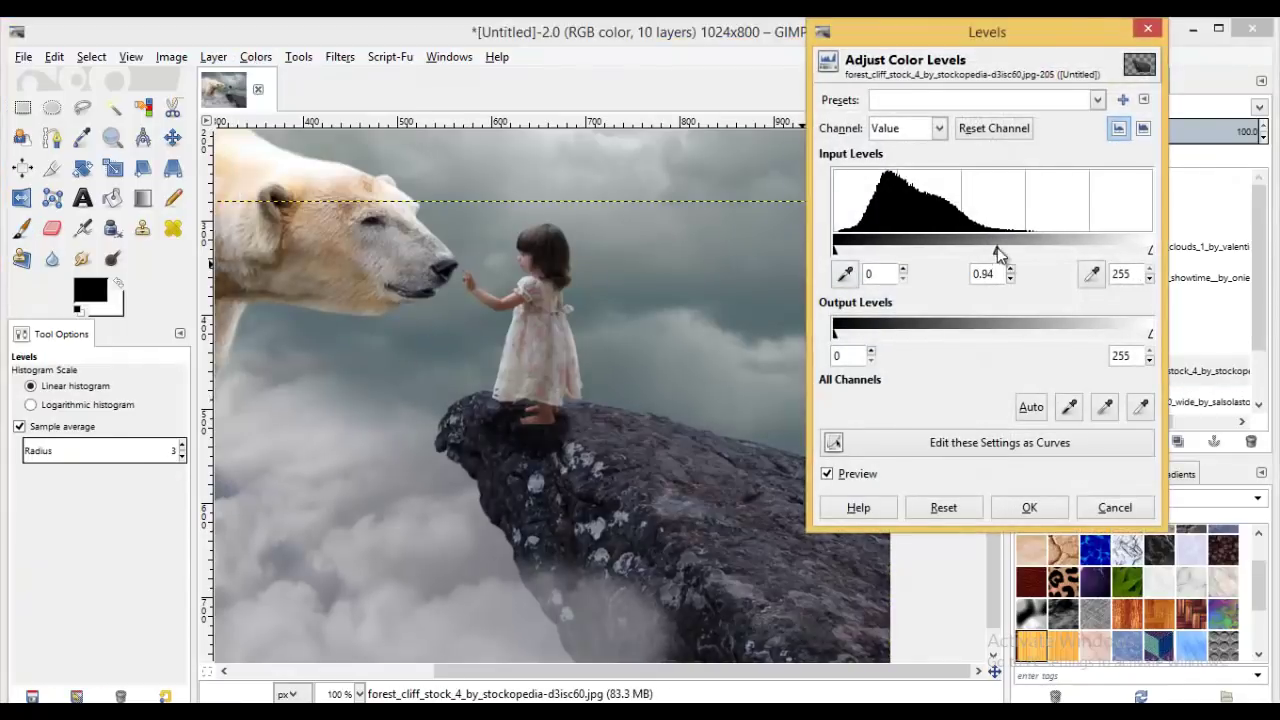
click(1029, 507)
- Apply Levels to the girl's layer, adjusting midtones and the Blue channel
click(1150, 309)
click(255, 57)
click(292, 191)
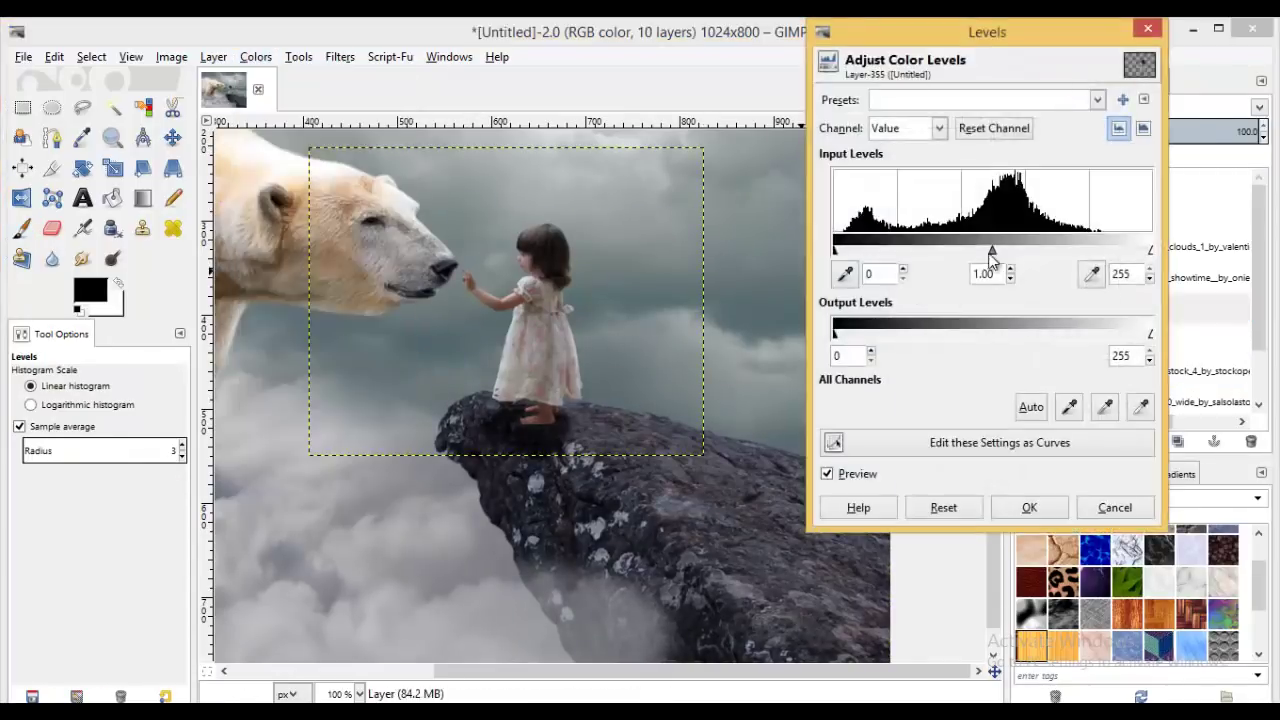
drag(991, 250, 1000, 250)
click(939, 128)
click(900, 219)
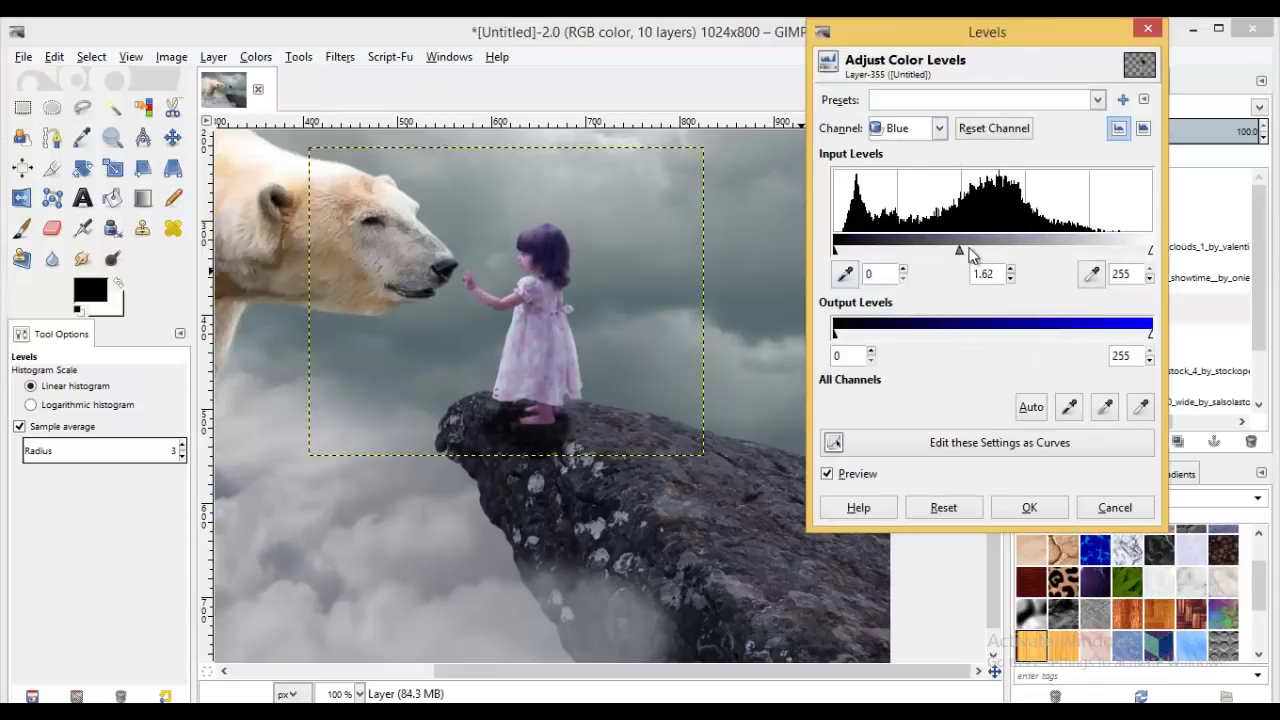
key(Return)
- Select the polar bear layer and toggle its visibility off and on to check it
click(1167, 285)
click(213, 57)
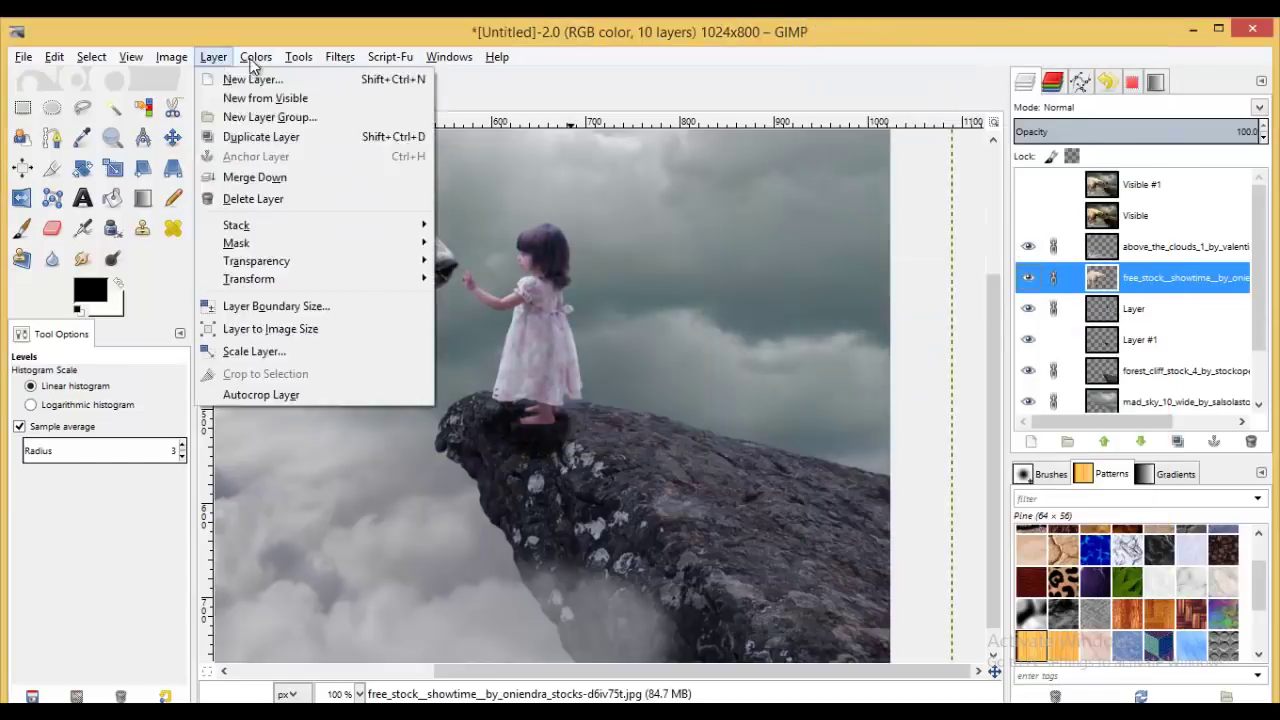
click(292, 194)
click(1110, 508)
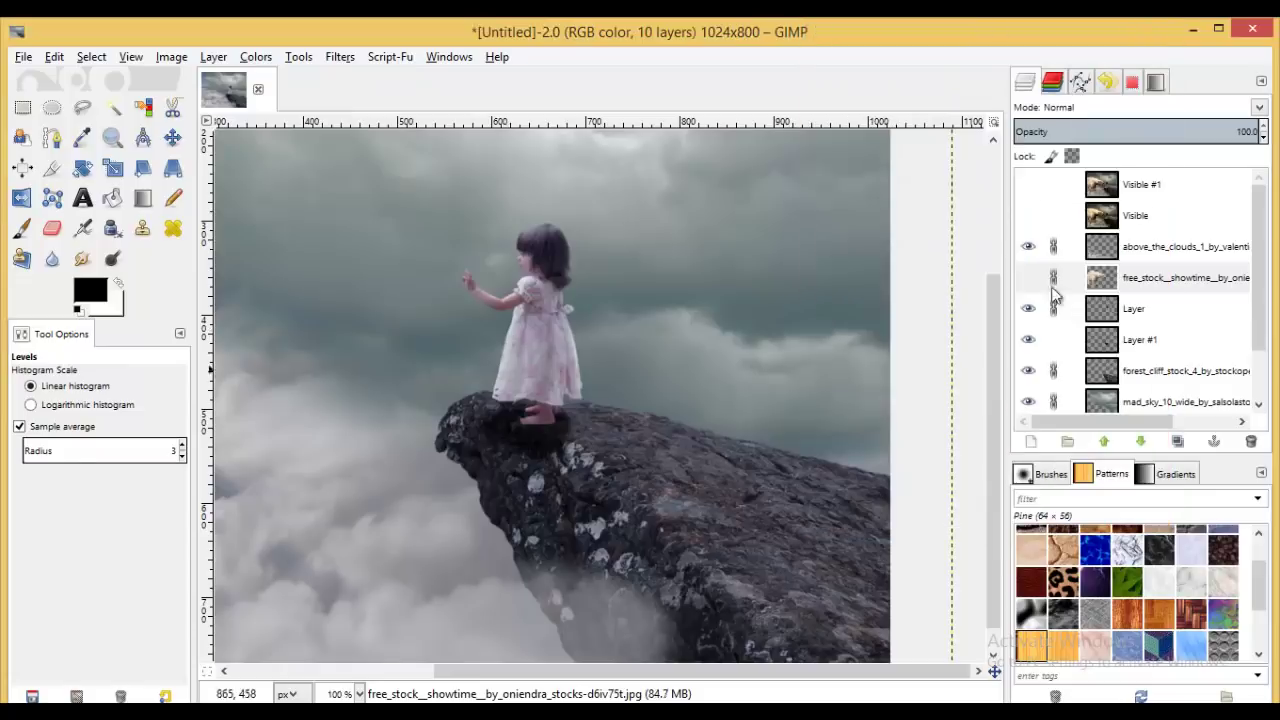
click(1028, 278)
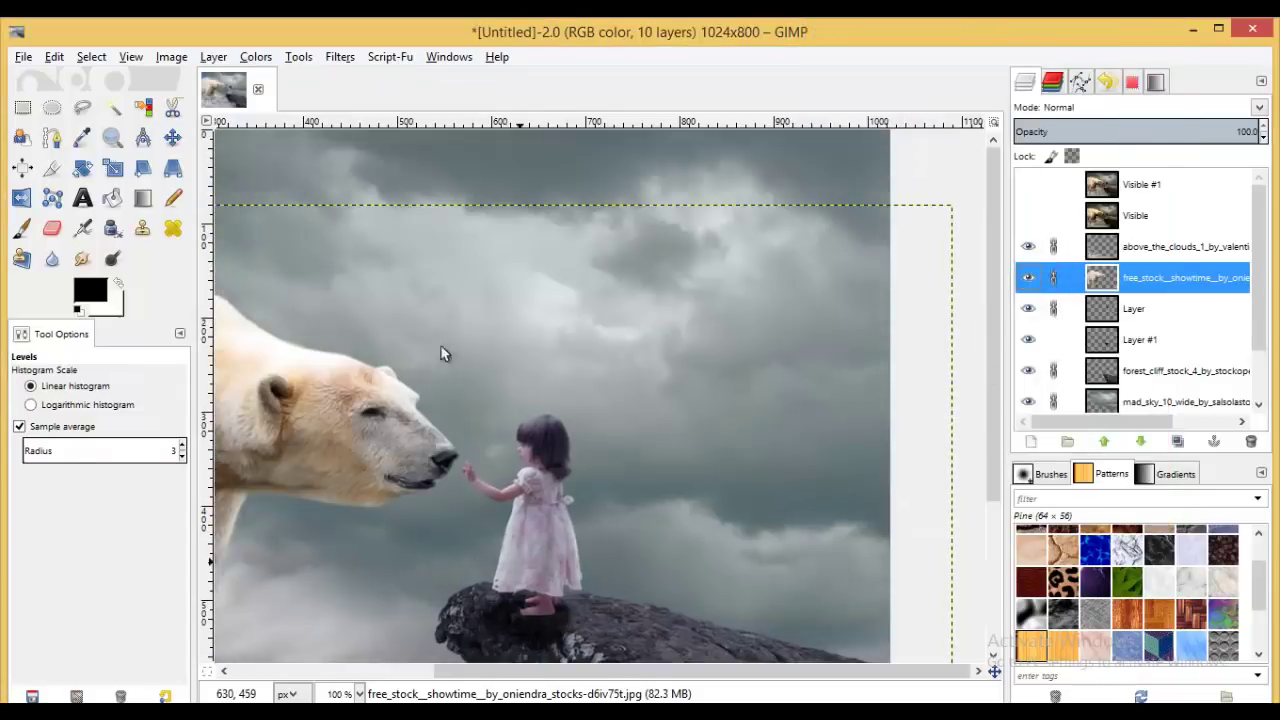
scroll(443, 357, left, 5)
- Desaturate the polar bear with Hue-Saturation saturation -58, then fit the image in view
click(255, 57)
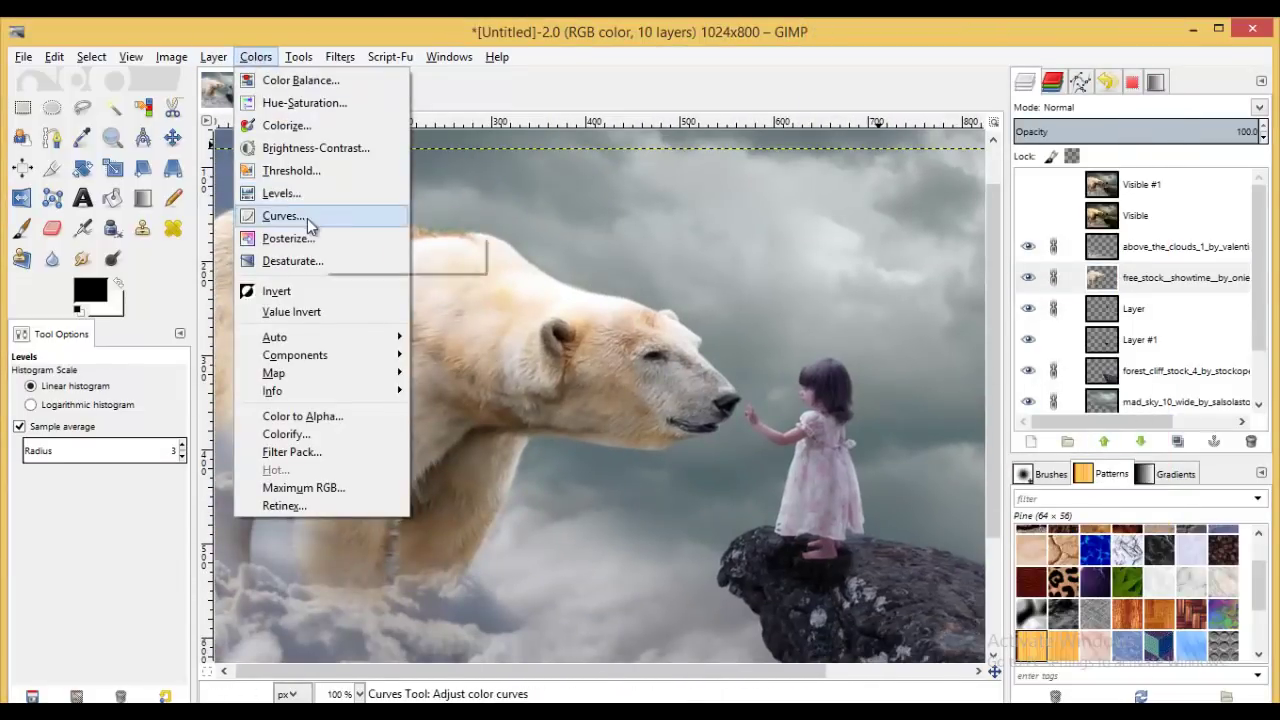
click(304, 103)
drag(1014, 435, 955, 443)
click(1048, 522)
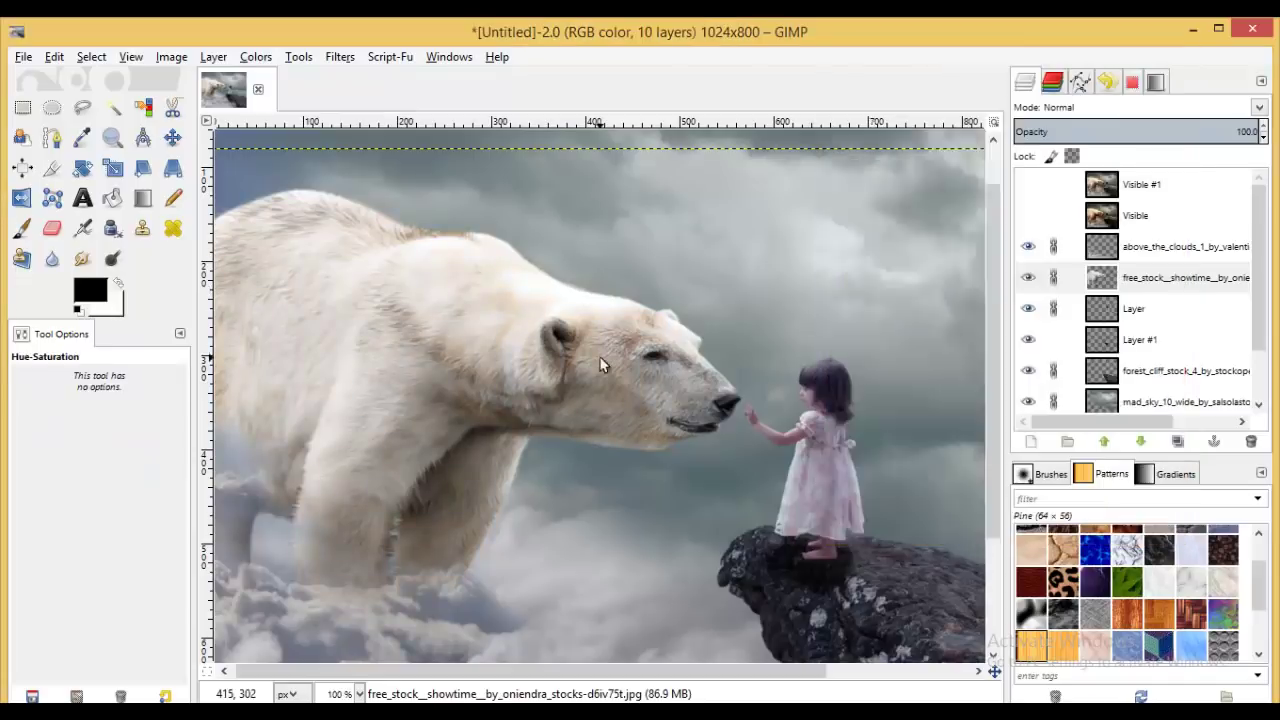
key(minus)
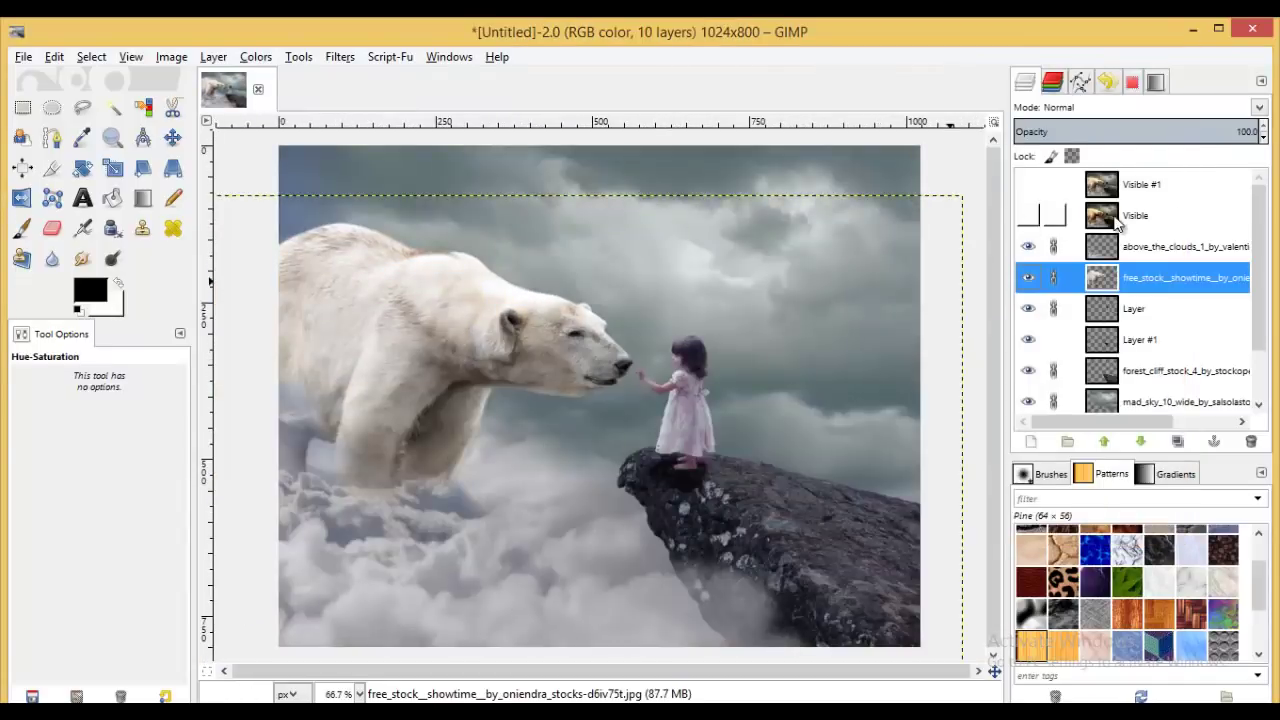
- Delete the older Visible merged copy and show Visible #1 at about 40% opacity
click(1135, 215)
click(1250, 441)
click(1028, 184)
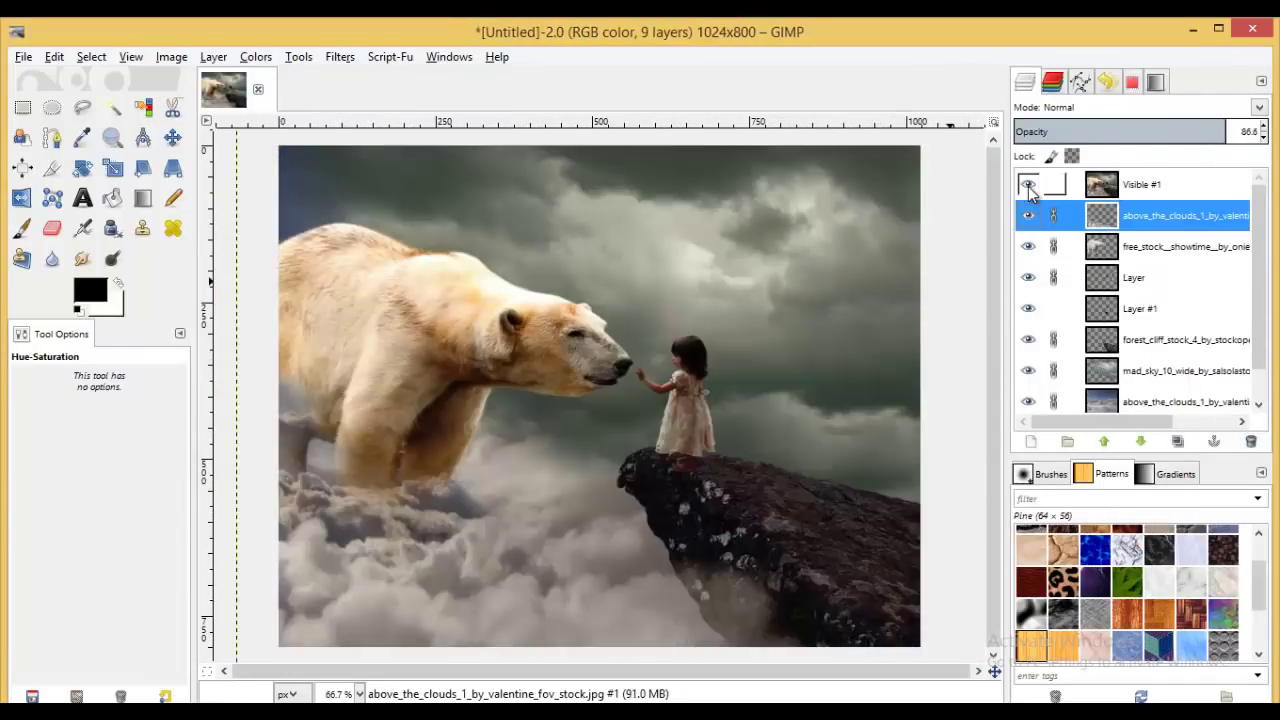
click(1140, 184)
click(1100, 132)
click(1145, 188)
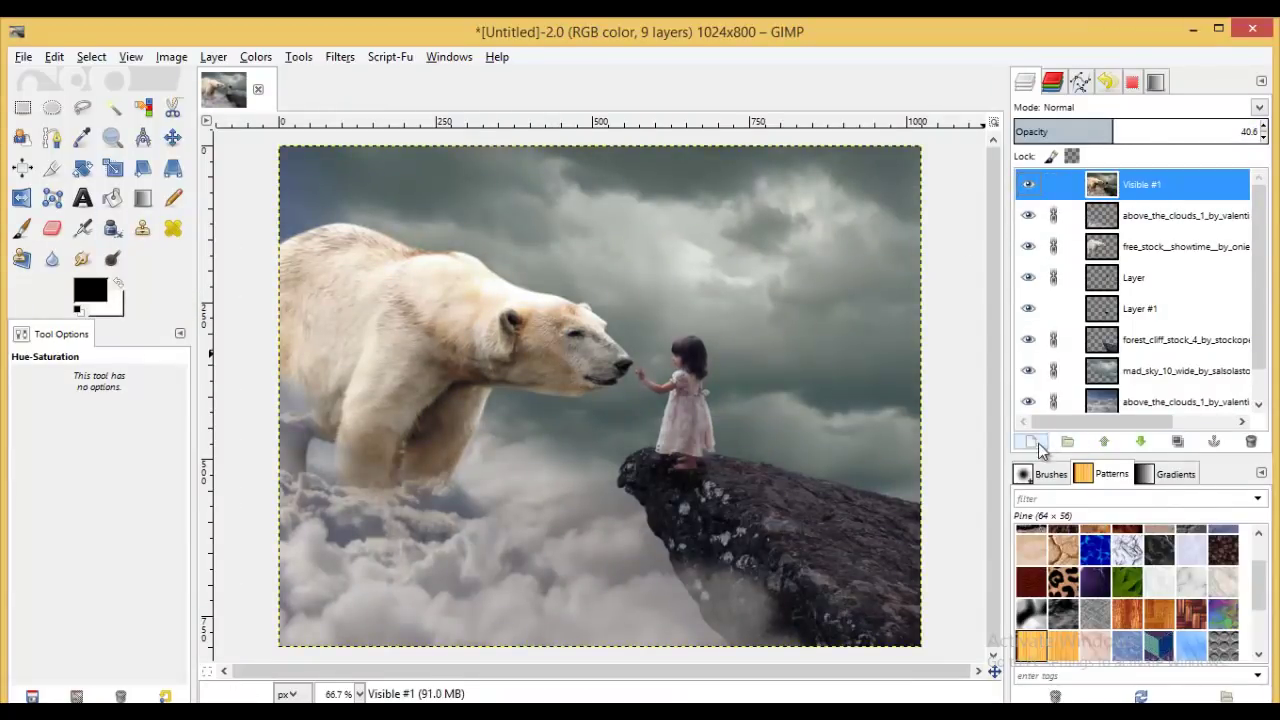
- Set the foreground colour to a light sky blue
click(1031, 441)
click(1123, 597)
click(90, 290)
click(177, 268)
click(160, 258)
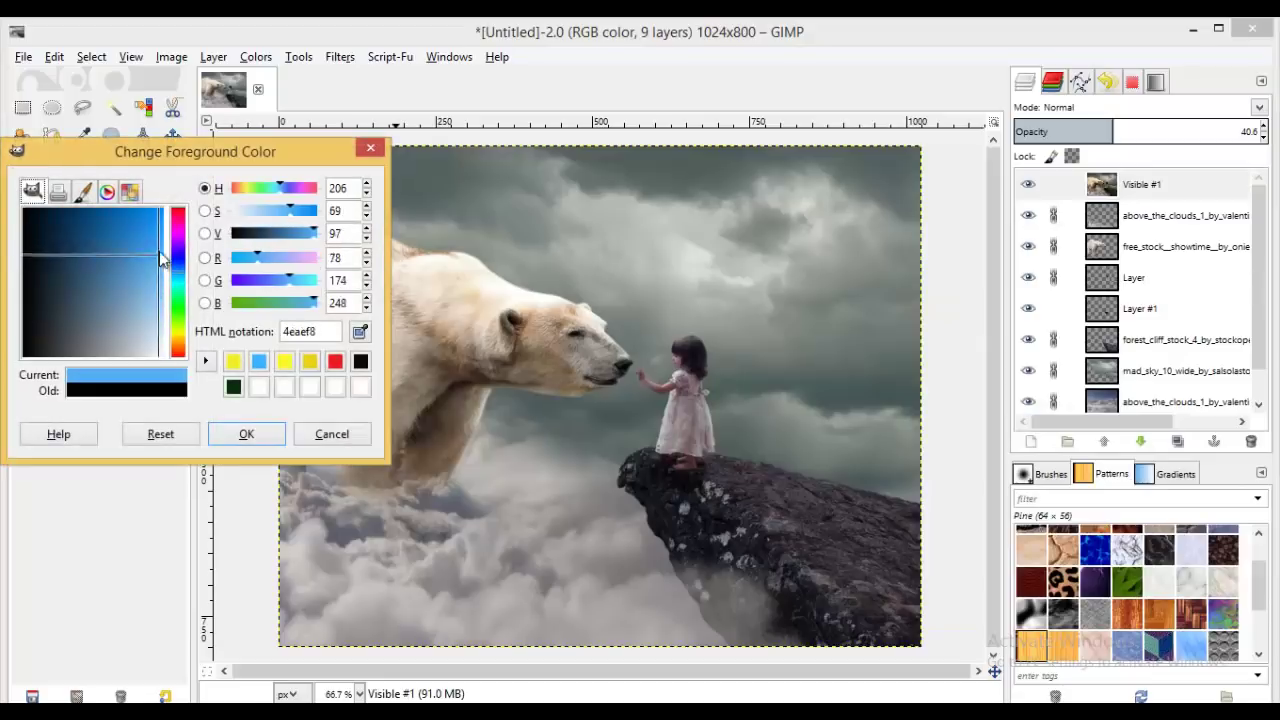
click(246, 434)
- Add a light-blue filled layer blended as Overlay at about 50% opacity
click(1031, 441)
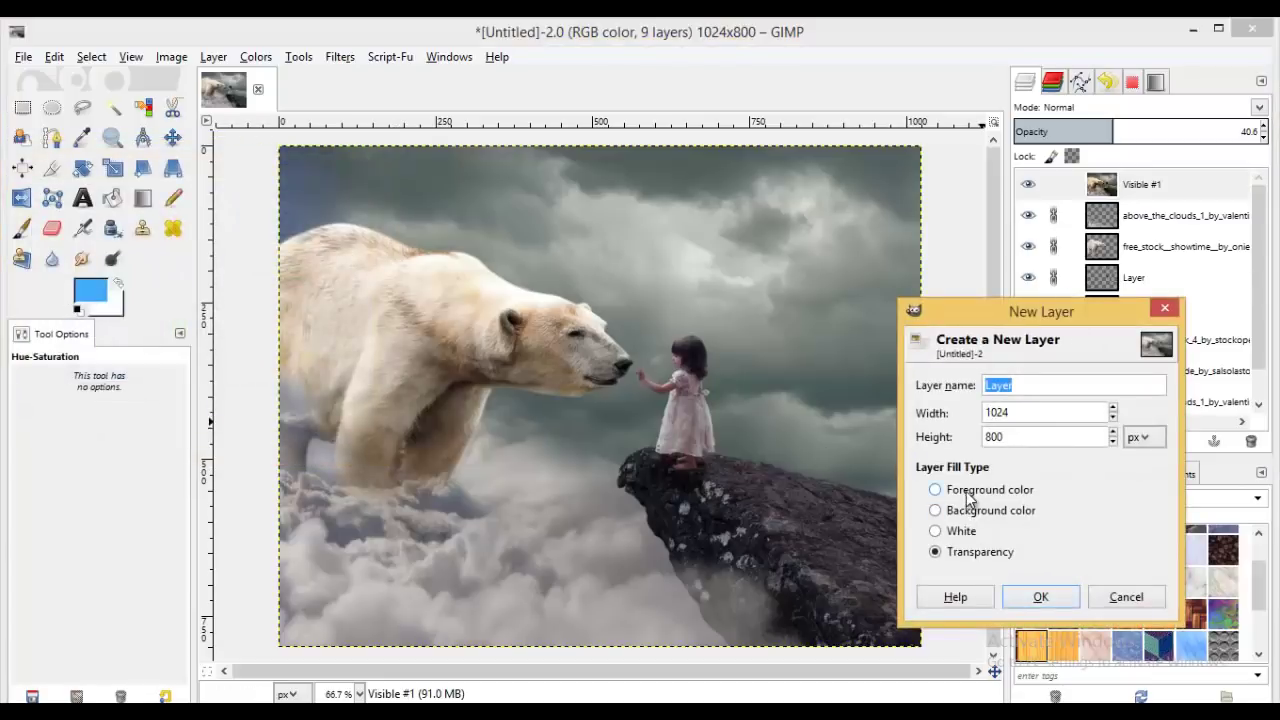
click(935, 490)
key(Return)
click(1107, 109)
click(1075, 334)
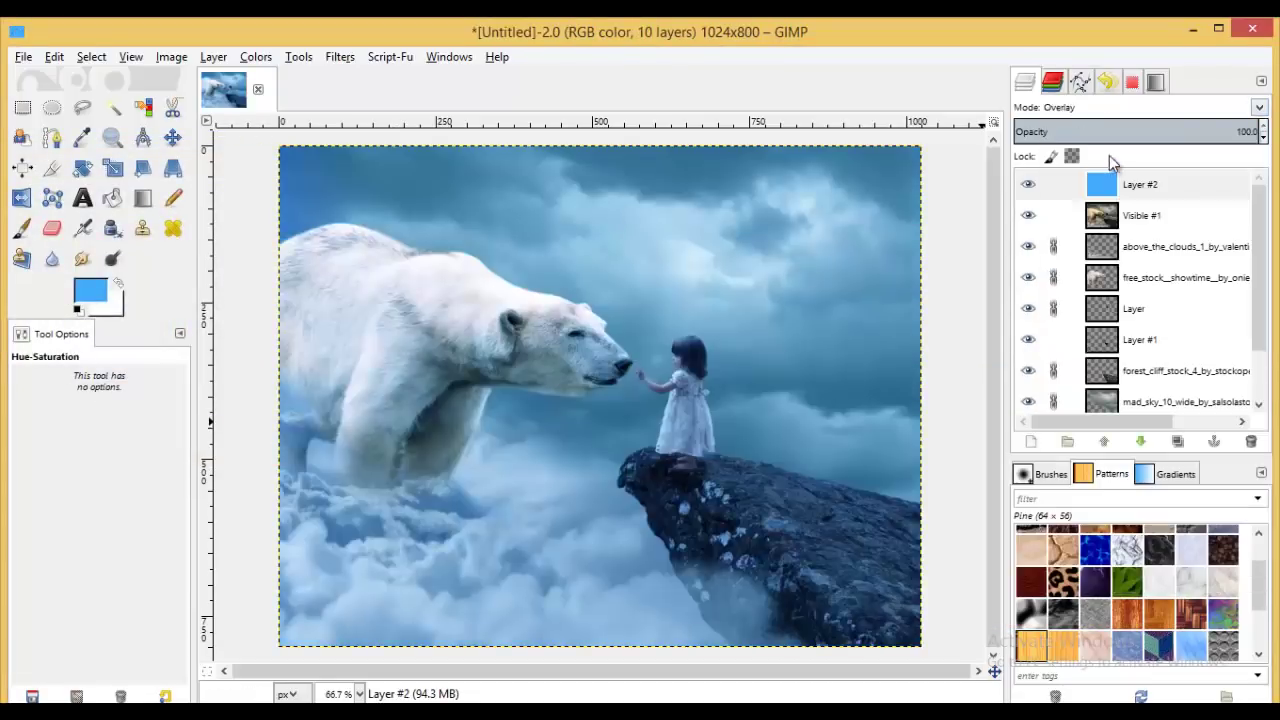
drag(1070, 132, 4, 140)
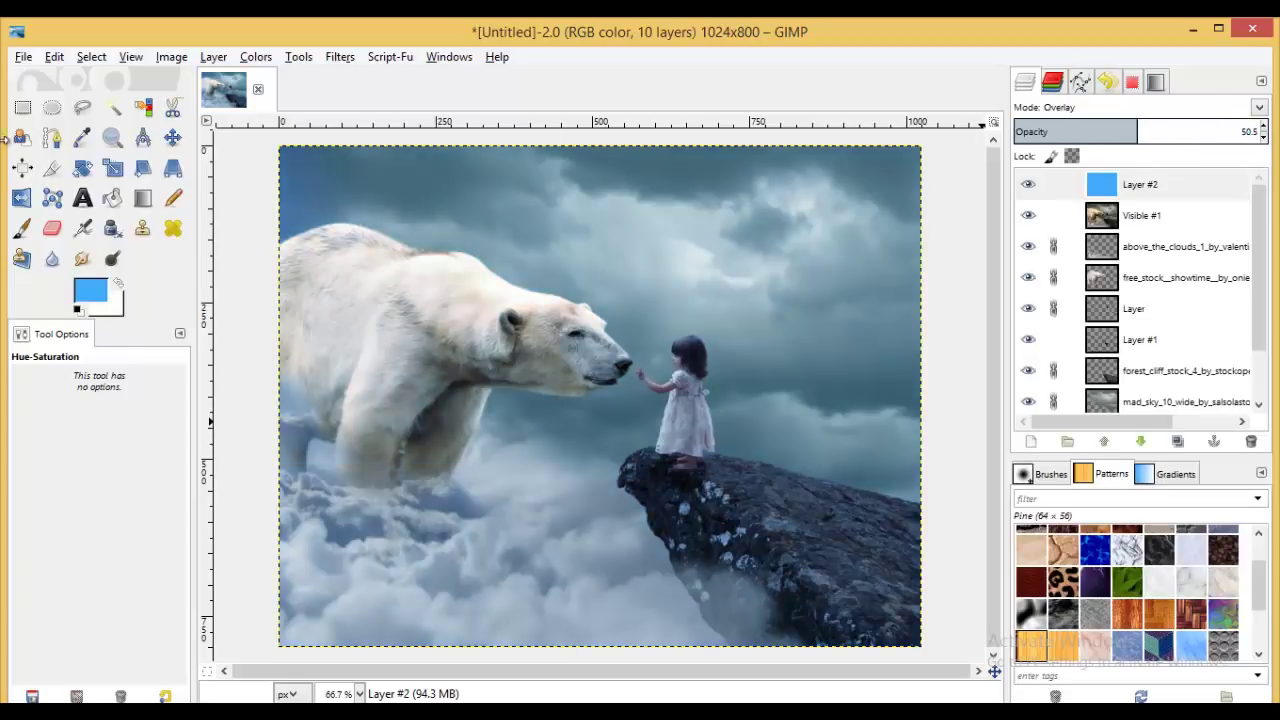
- Erase the blue overlay from the bear's body, back and head, then start a new layer
key(shift+e)
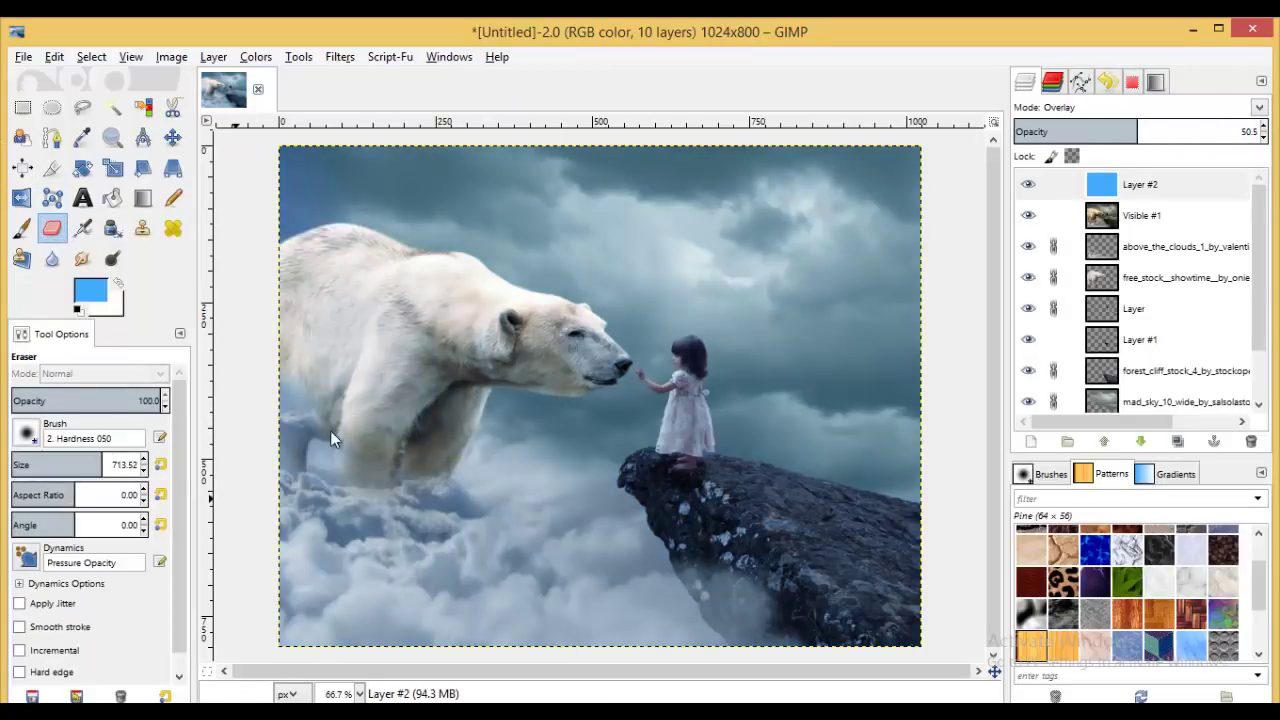
drag(330, 437, 457, 531)
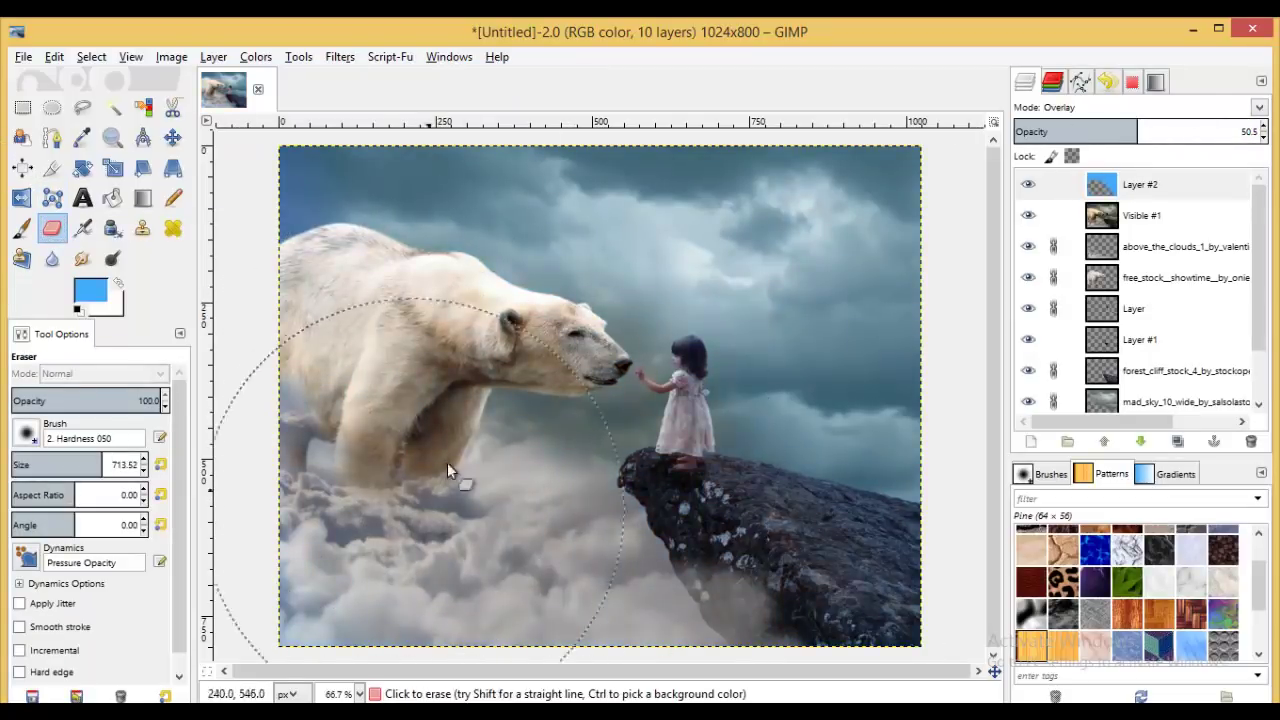
drag(447, 465, 523, 466)
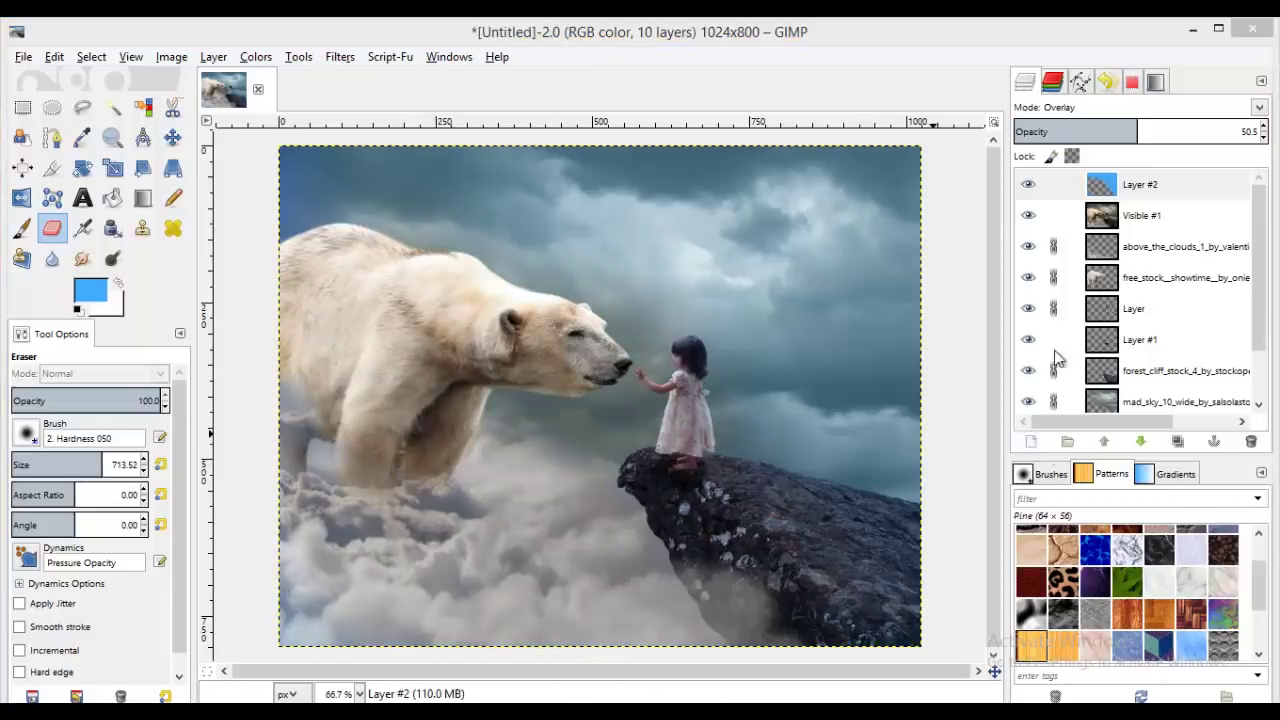
click(1031, 441)
- Add an empty layer and paint a soft cyan blob between the bear's nose and girl's hand
click(1035, 590)
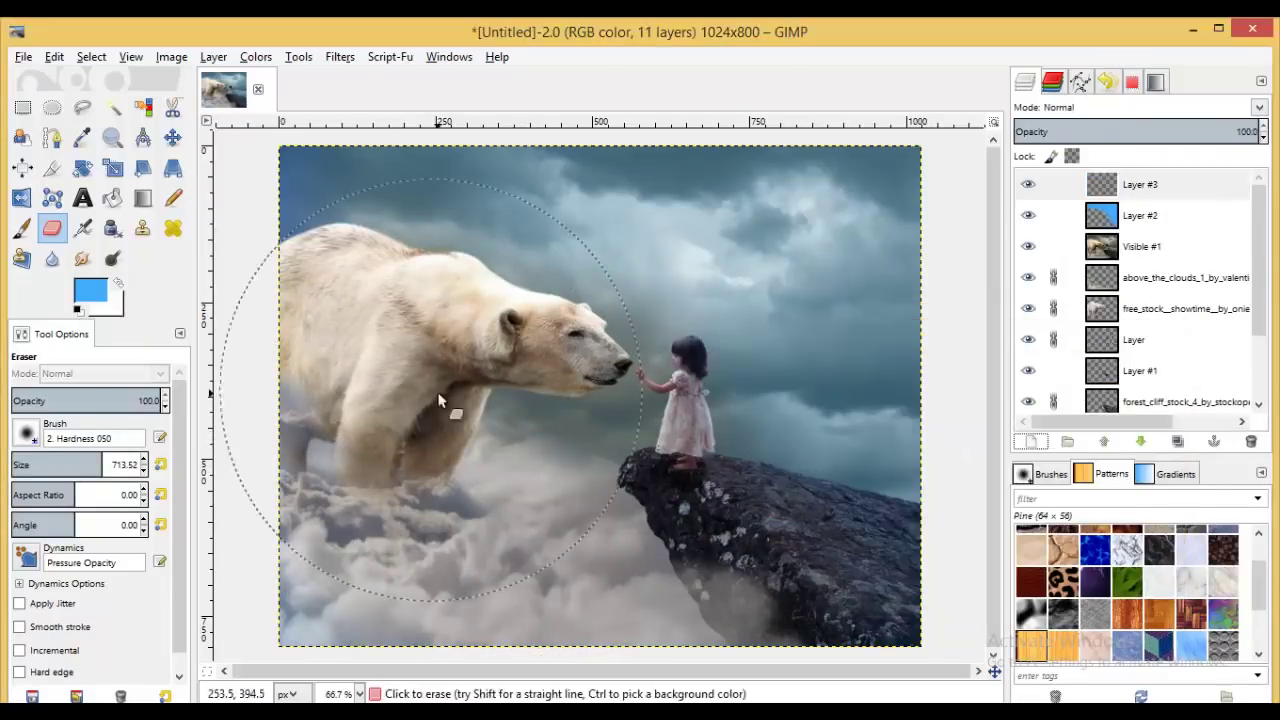
click(90, 290)
click(176, 330)
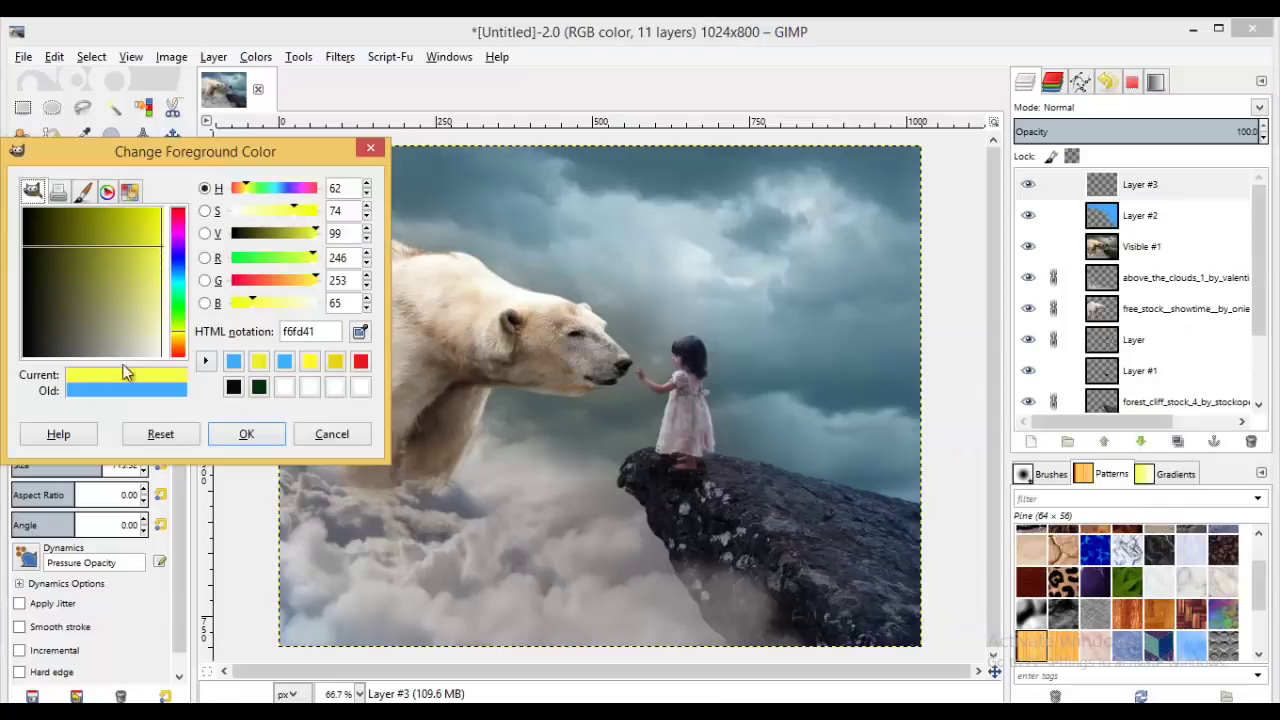
click(150, 295)
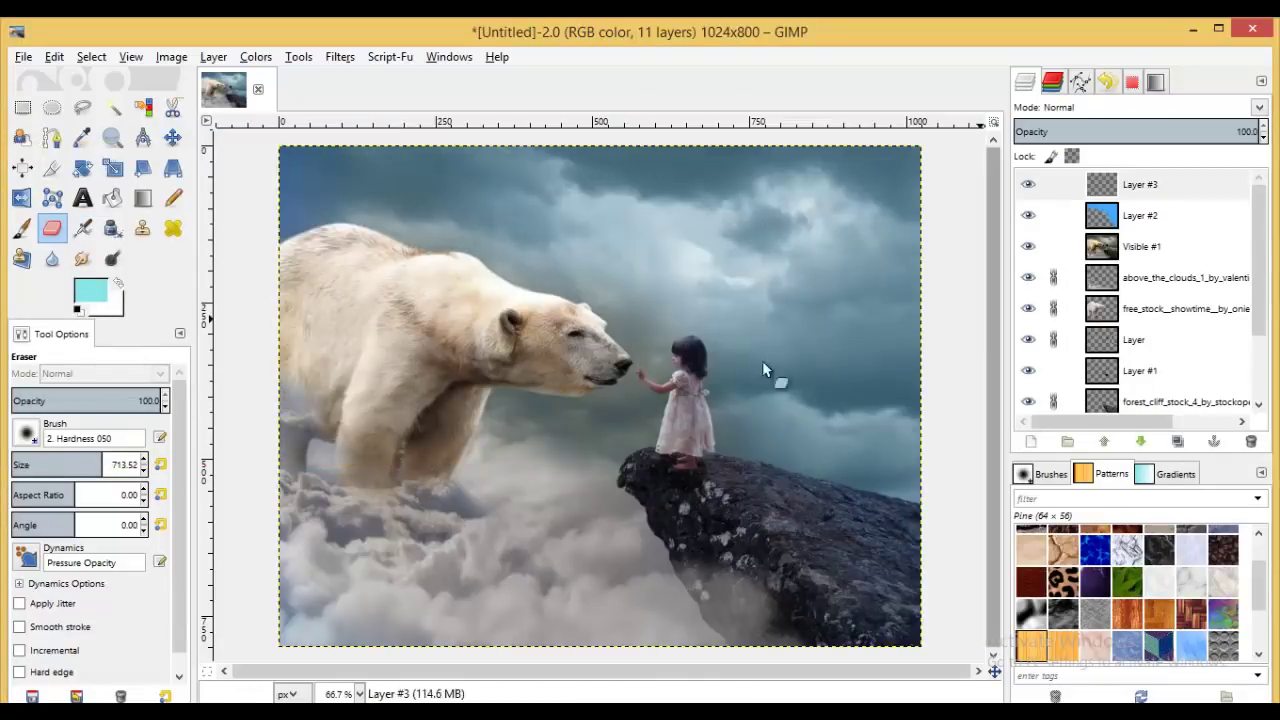
key(p)
click(618, 452)
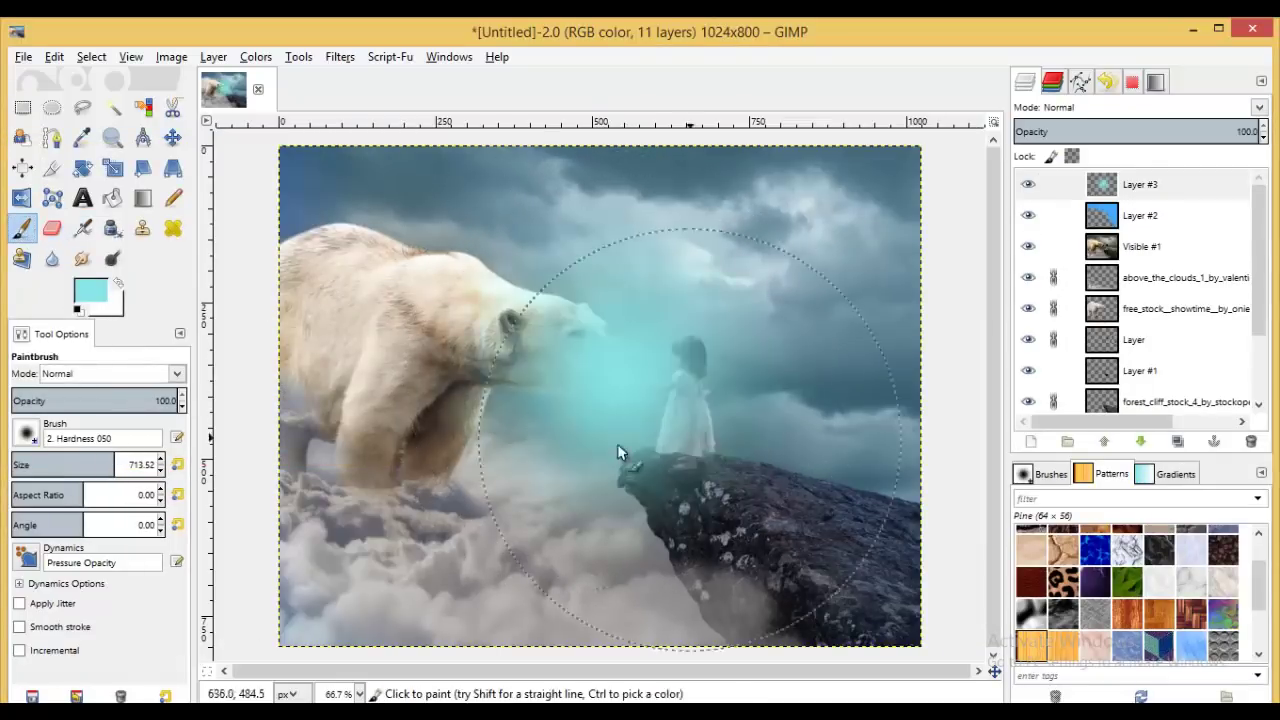
- Blend the cyan glow layer as Grain merge at about 56% opacity
click(1068, 107)
click(1083, 365)
scroll(1080, 110, down, 1)
scroll(1080, 110, down, 7)
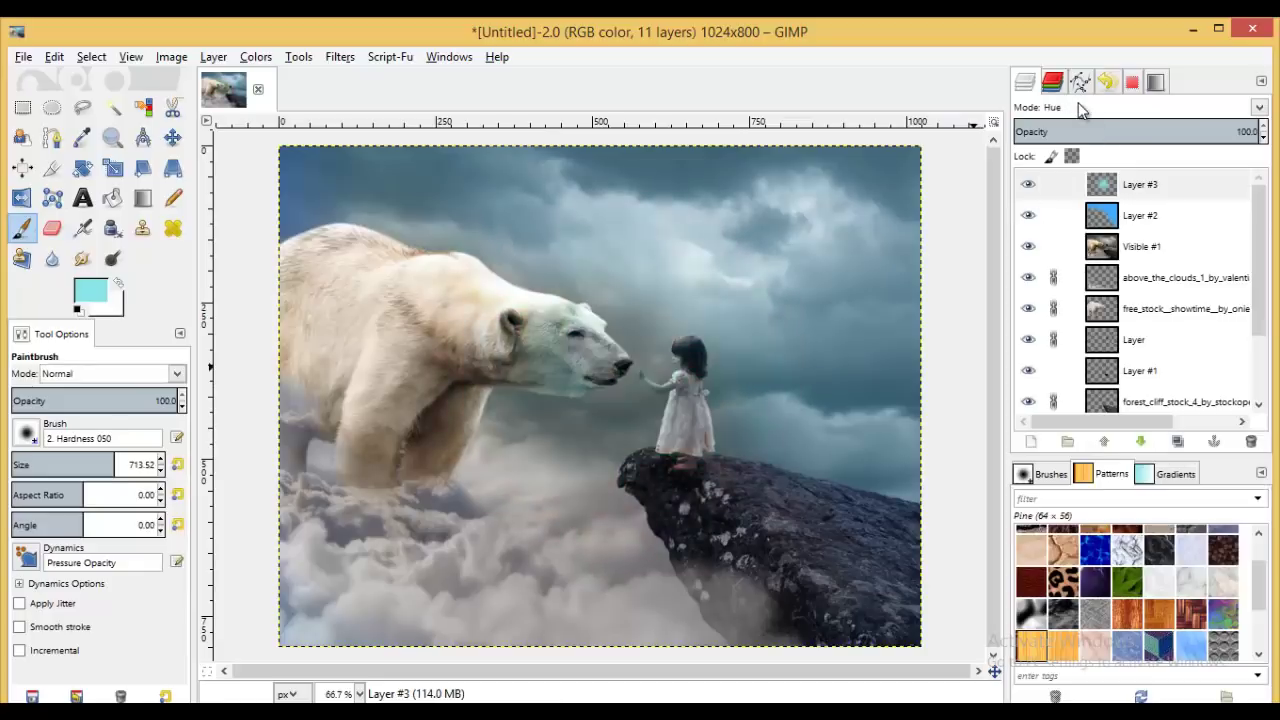
scroll(1080, 110, up, 9)
scroll(1080, 110, down, 7)
scroll(1080, 110, down, 1)
scroll(1080, 110, down, 1)
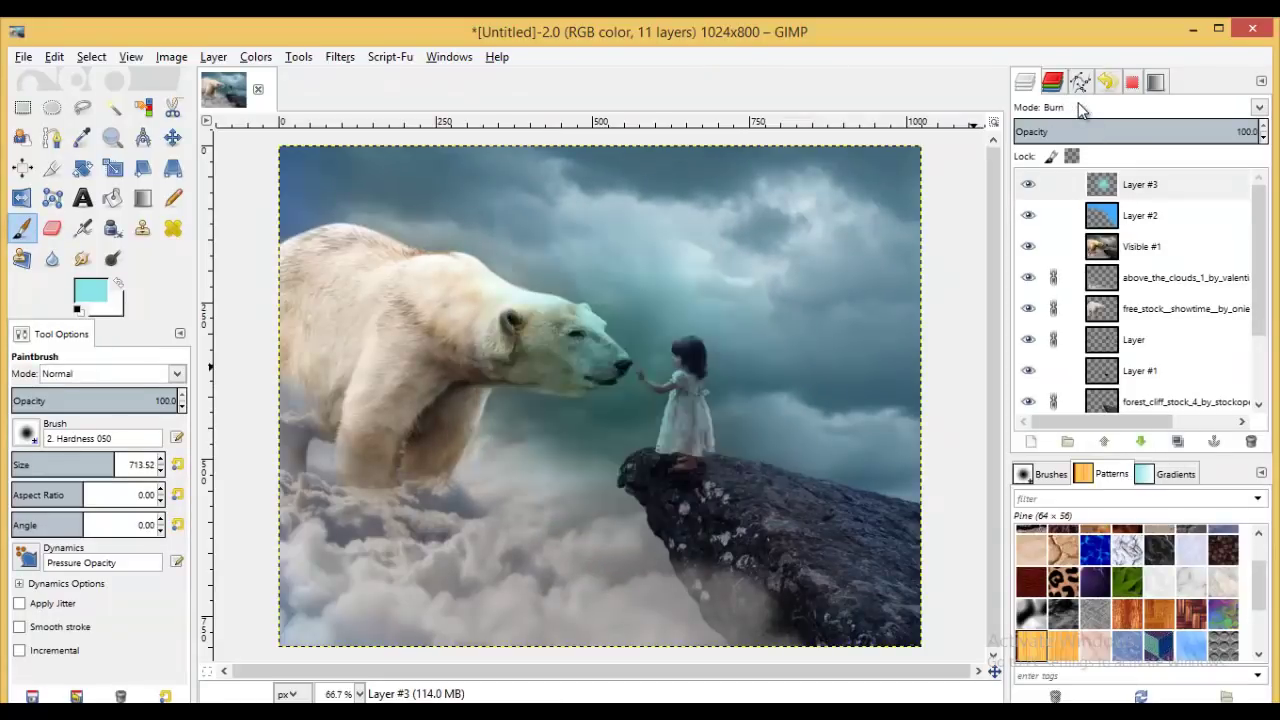
scroll(1080, 110, down, 3)
scroll(1080, 110, down, 1)
scroll(1080, 110, up, 1)
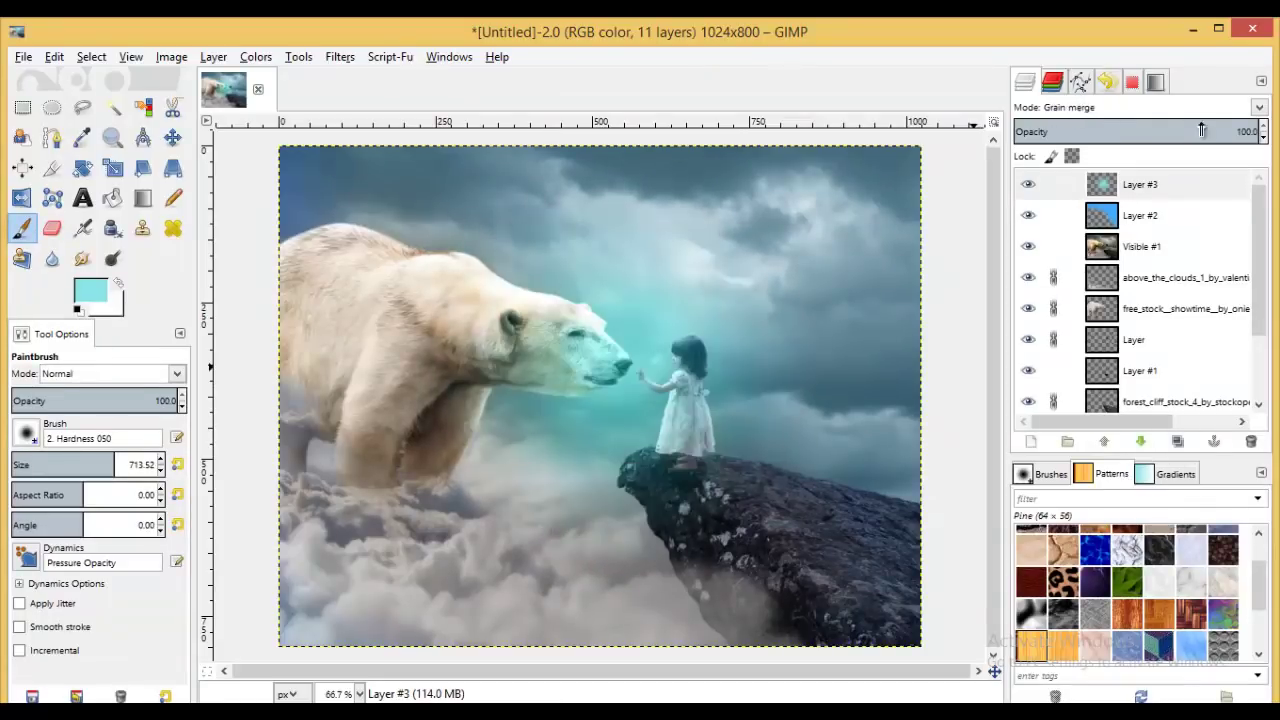
drag(1201, 130, 1160, 132)
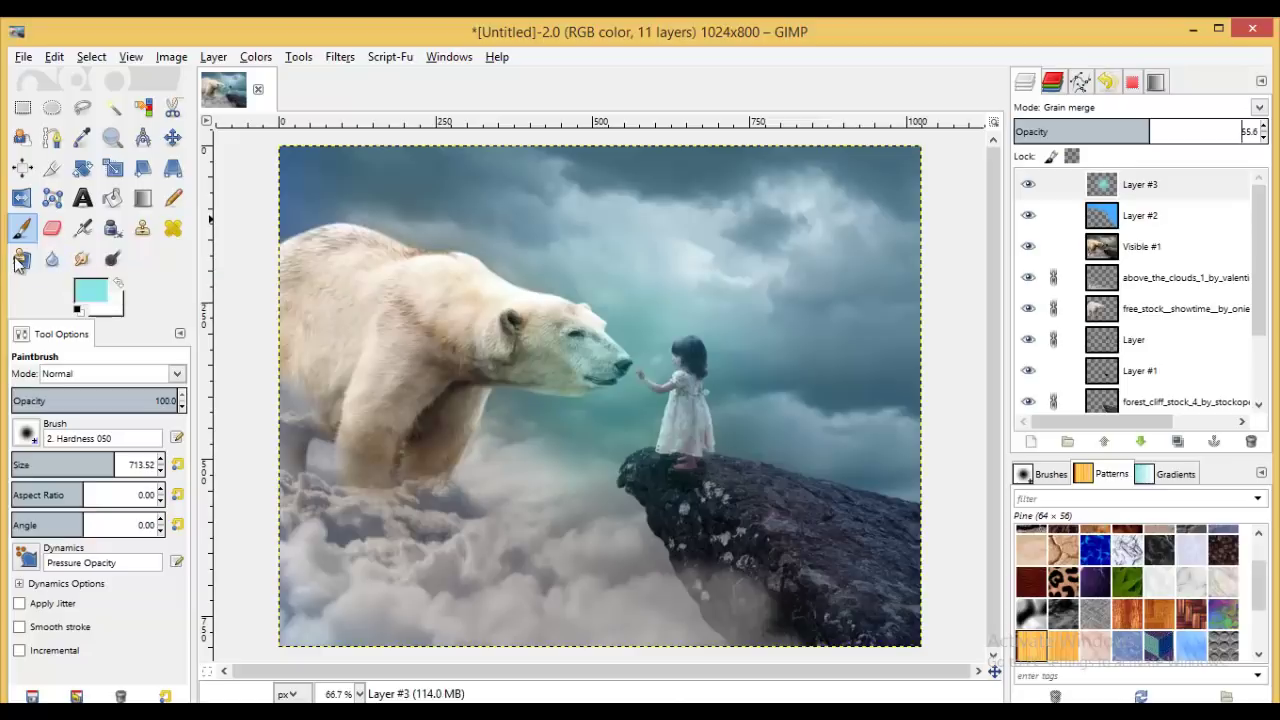
- On Visible #1, burn the bear and the lower-left clouds darker
click(103, 263)
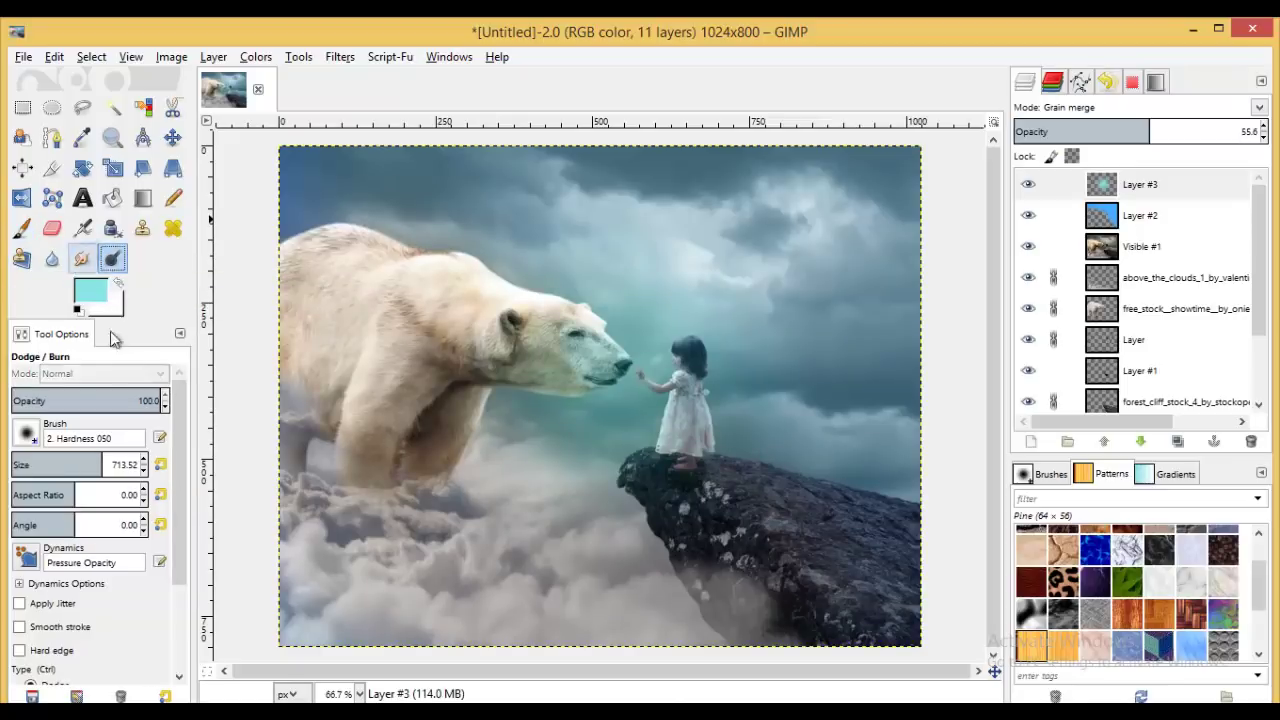
click(1141, 246)
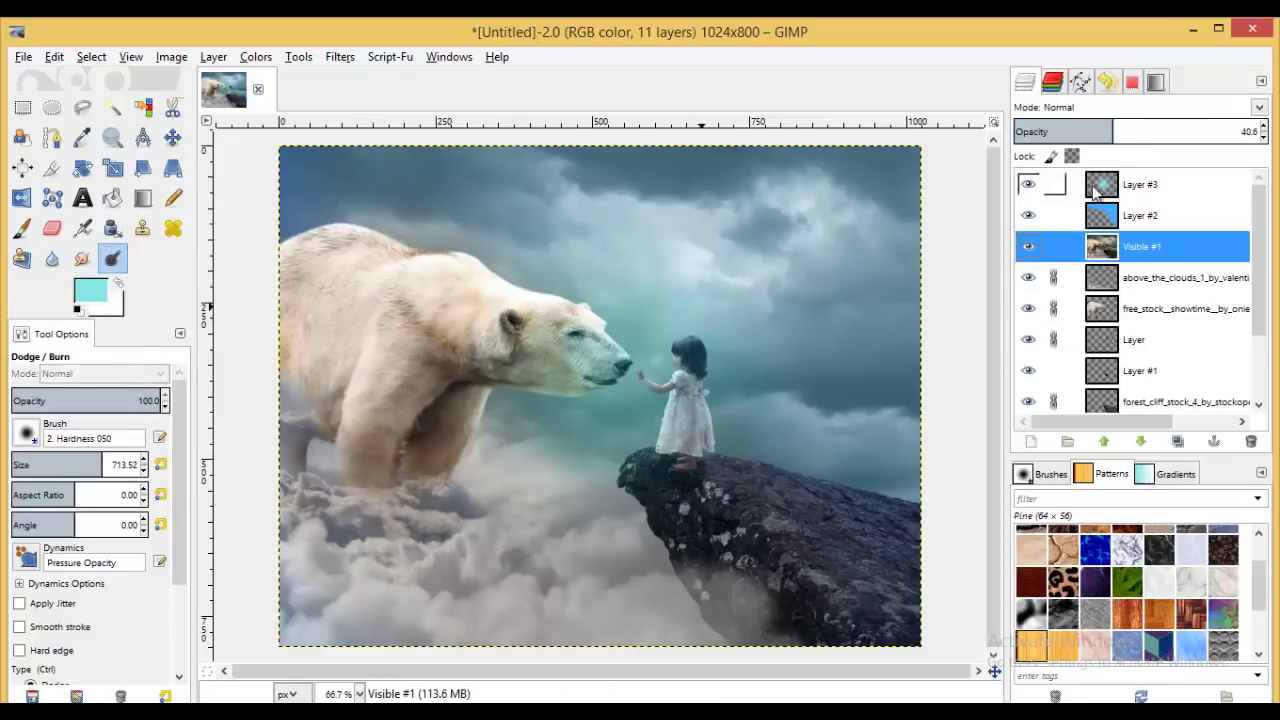
click(317, 345)
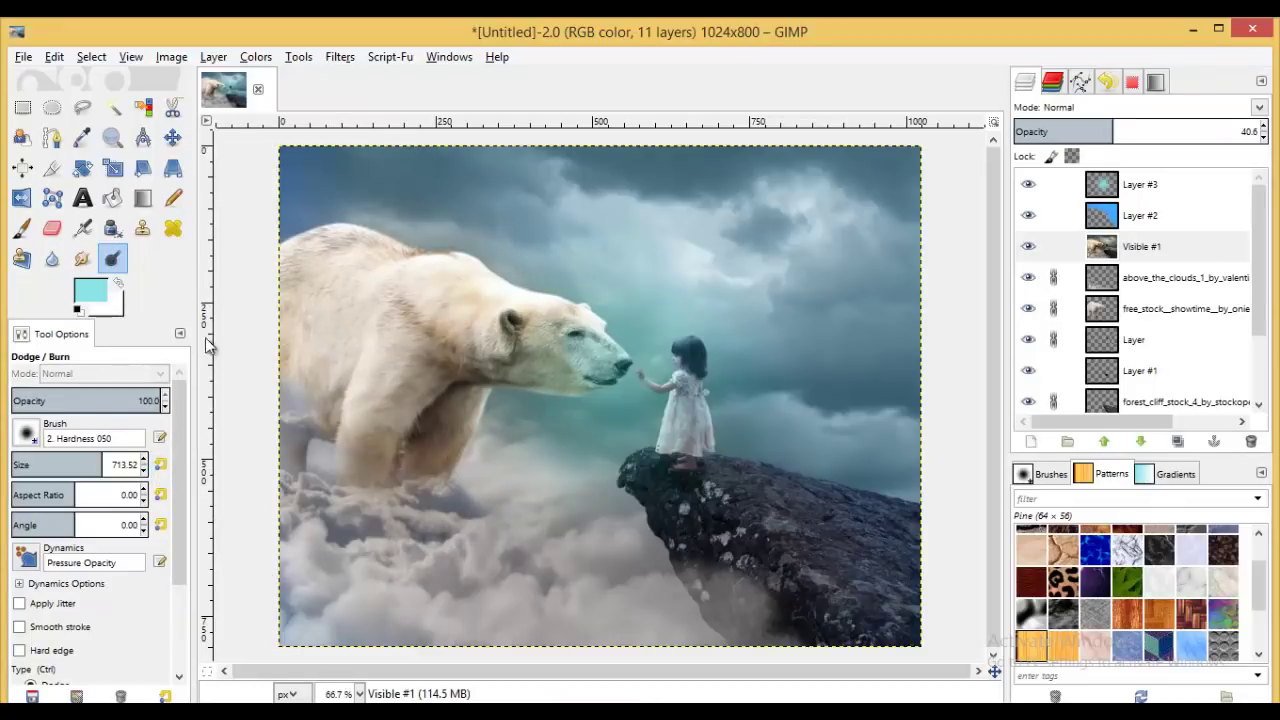
scroll(97, 618, down, 3)
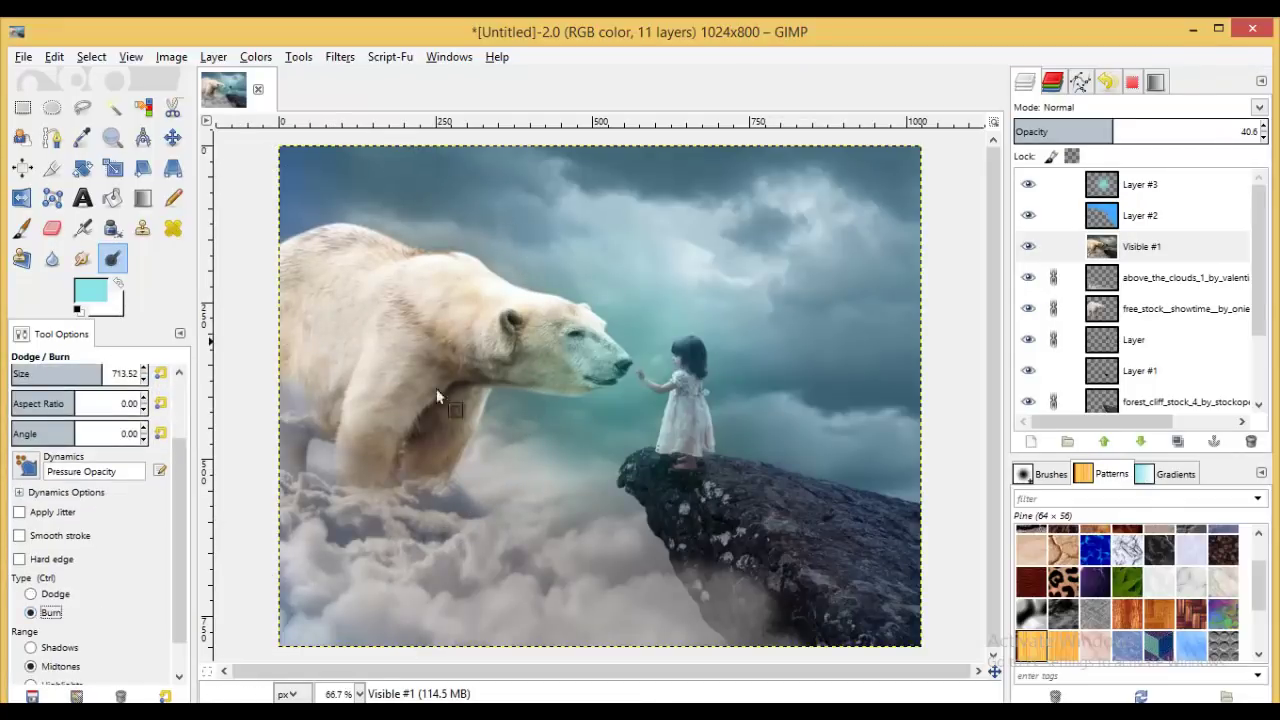
drag(337, 412, 276, 315)
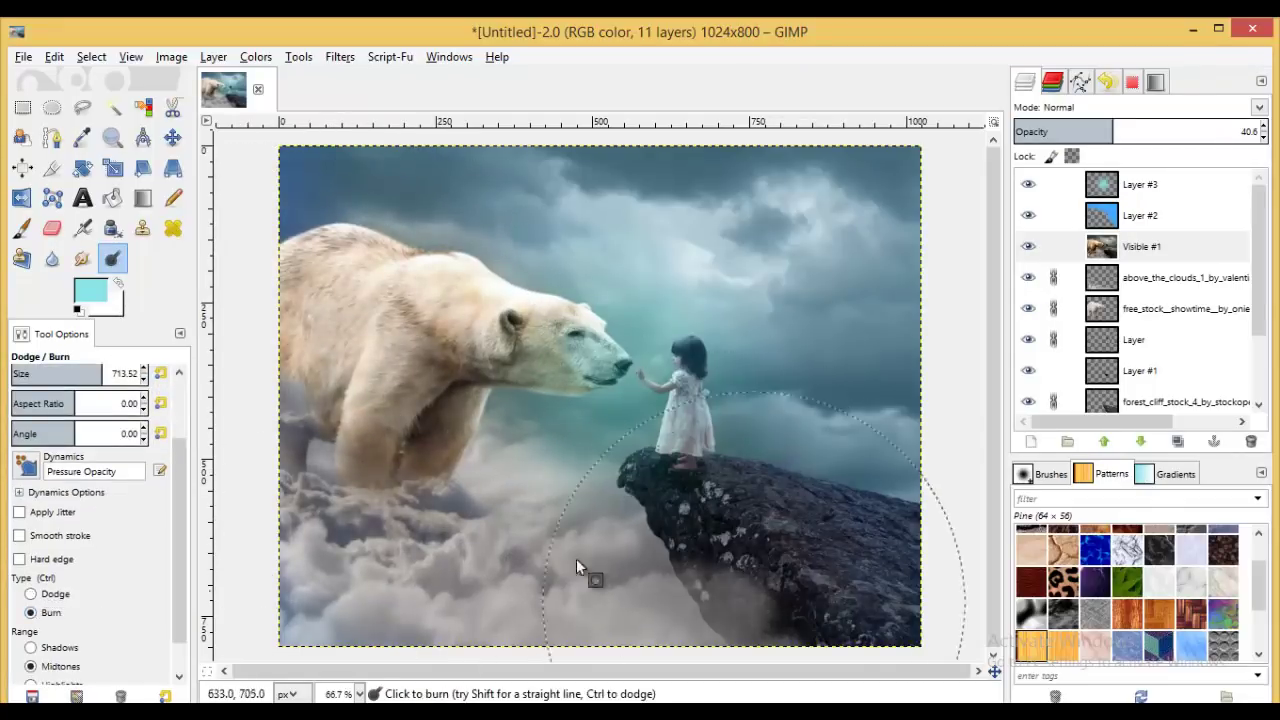
drag(289, 498, 537, 641)
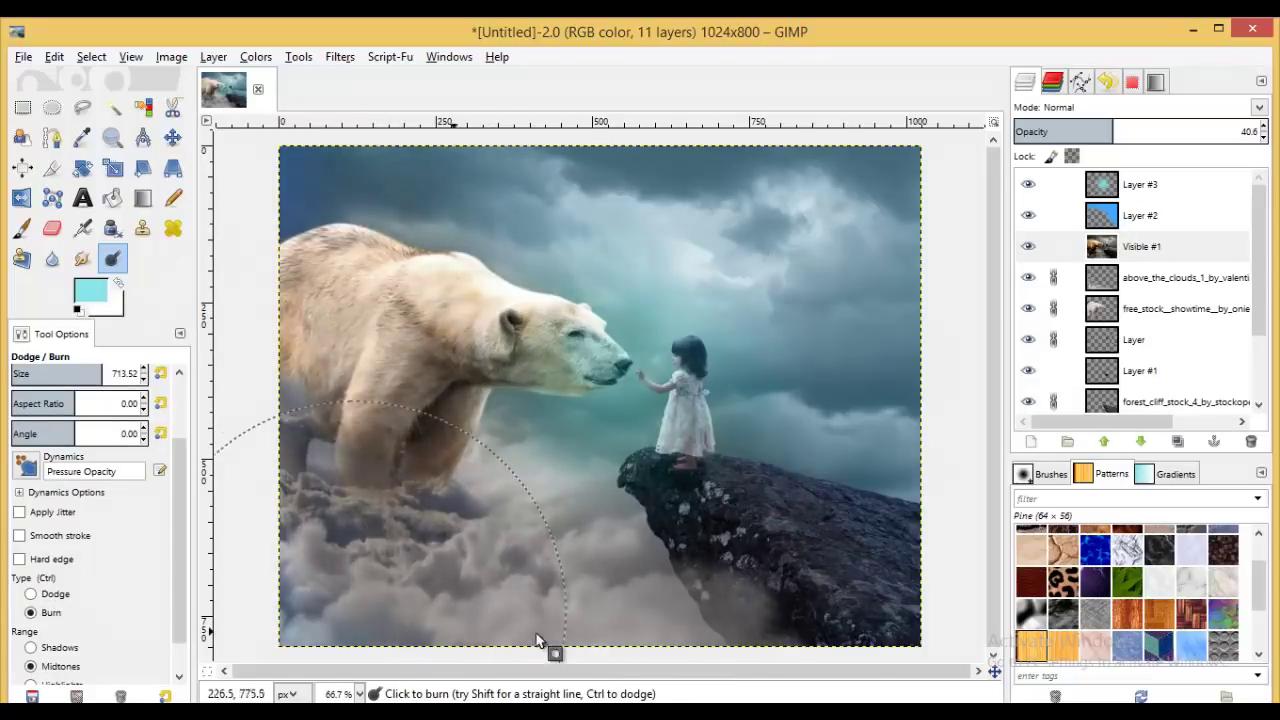
- Restrict burning to the shadows and darken the bear's legs and lower body
scroll(62, 554, down, 2)
click(30, 645)
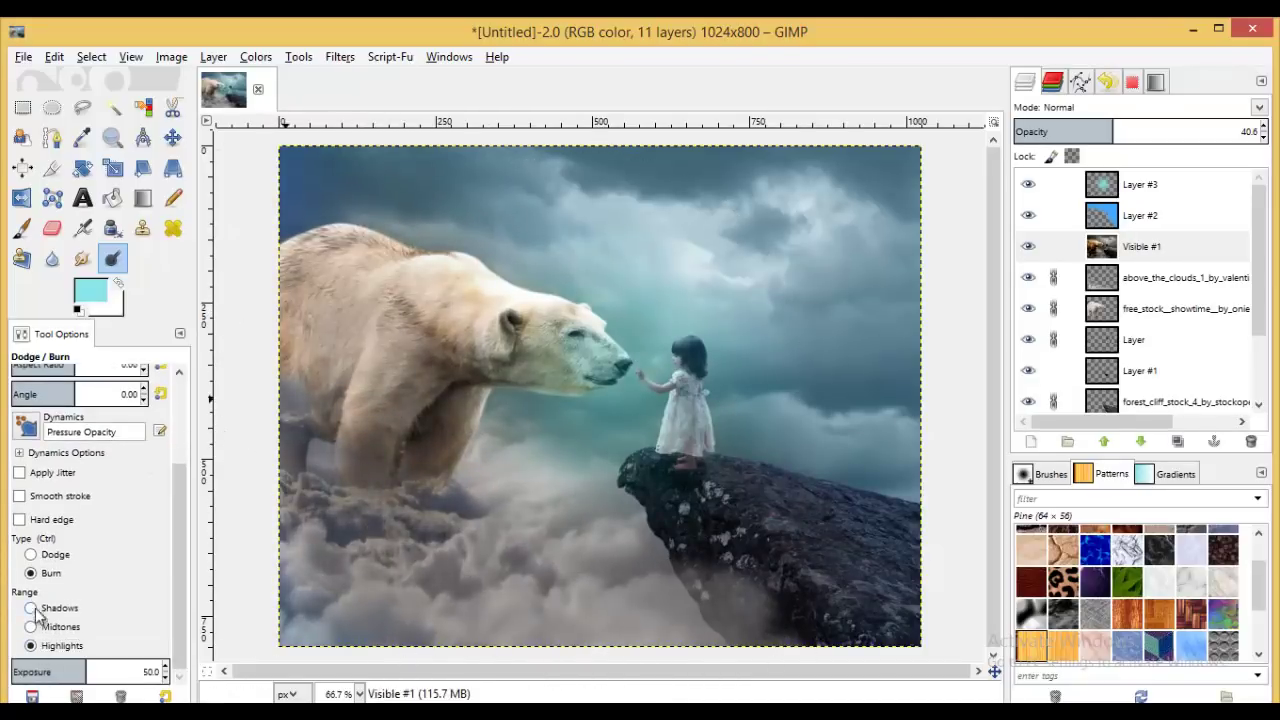
click(31, 608)
drag(330, 360, 357, 509)
- With top Layer #3 selected, merge everything visible into a new layer
click(1160, 184)
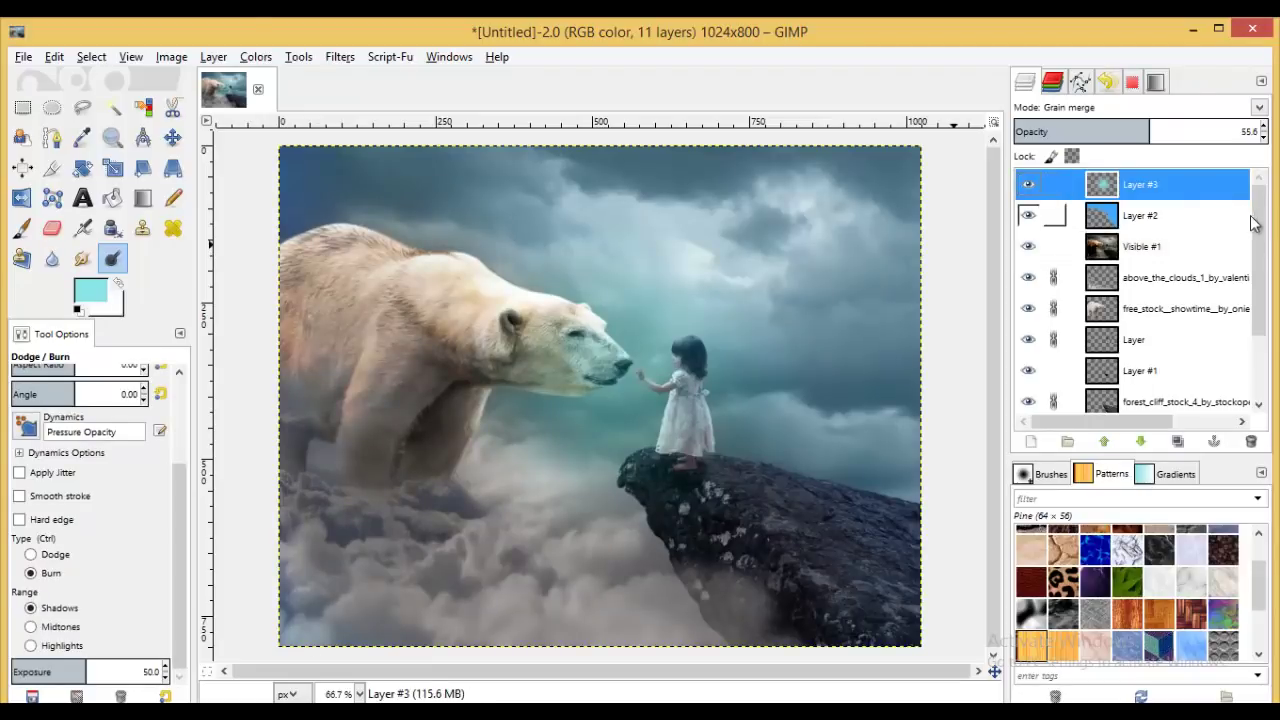
click(213, 57)
click(255, 97)
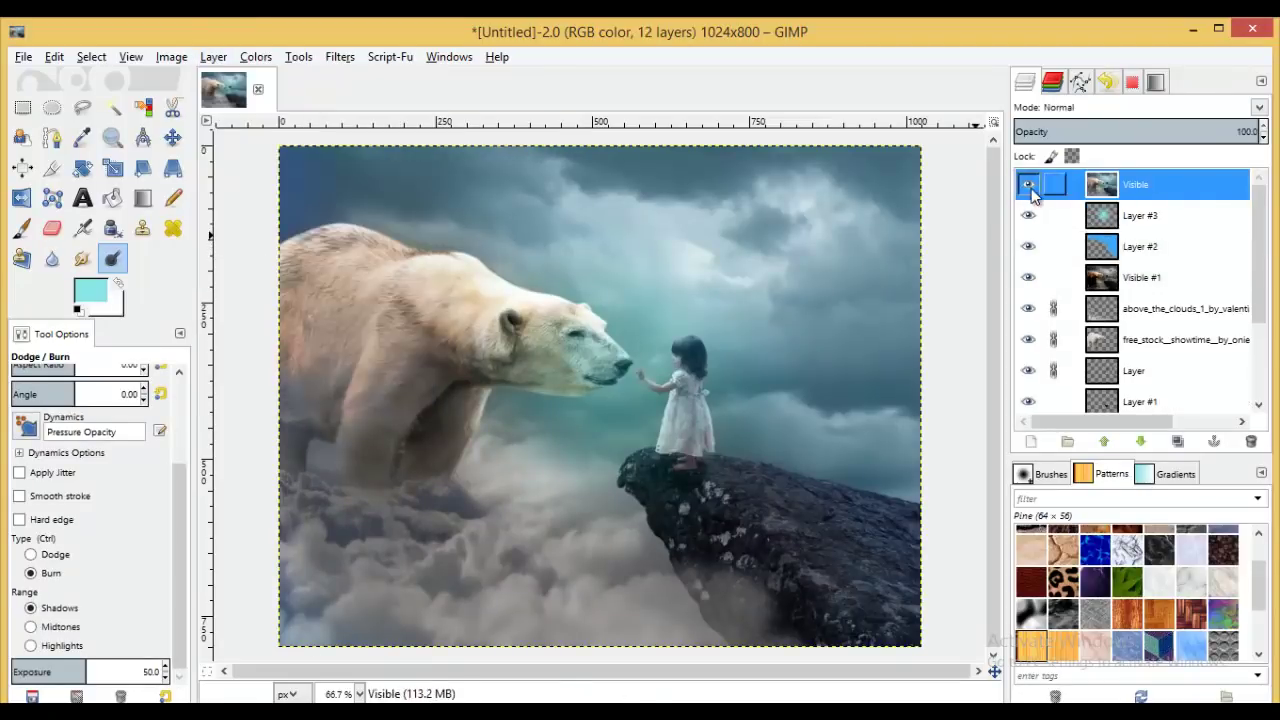
- Apply Brightness-Contrast with brightness -6 and contrast 10 to the merged layer
click(255, 57)
click(290, 147)
click(837, 186)
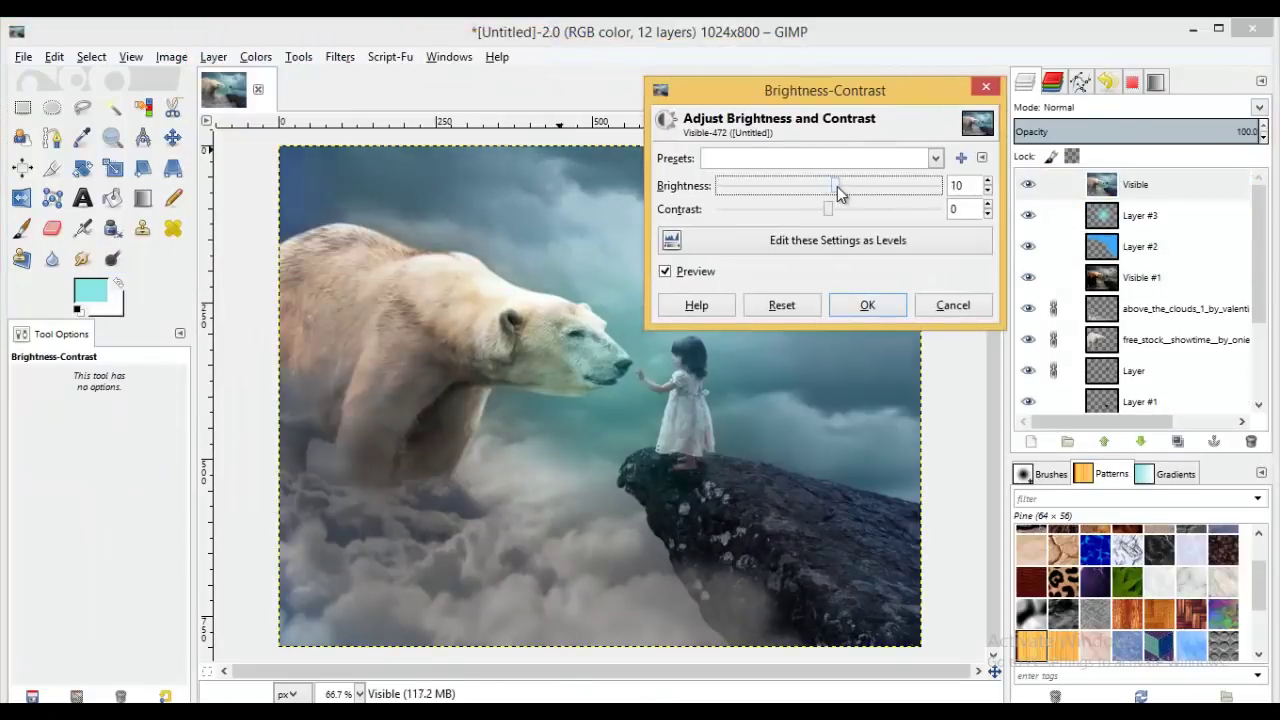
click(836, 209)
click(821, 185)
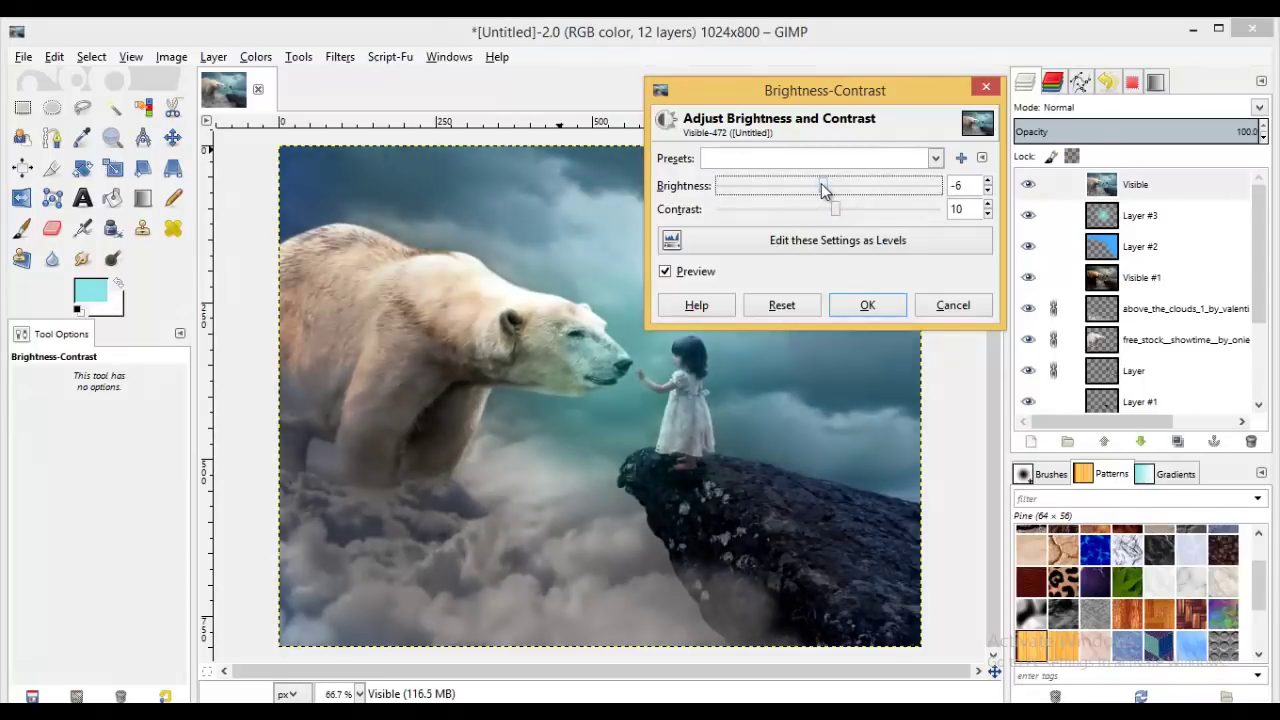
click(867, 305)
- Sharpen the merged image at amount 40
click(339, 57)
mouse_move(369, 166)
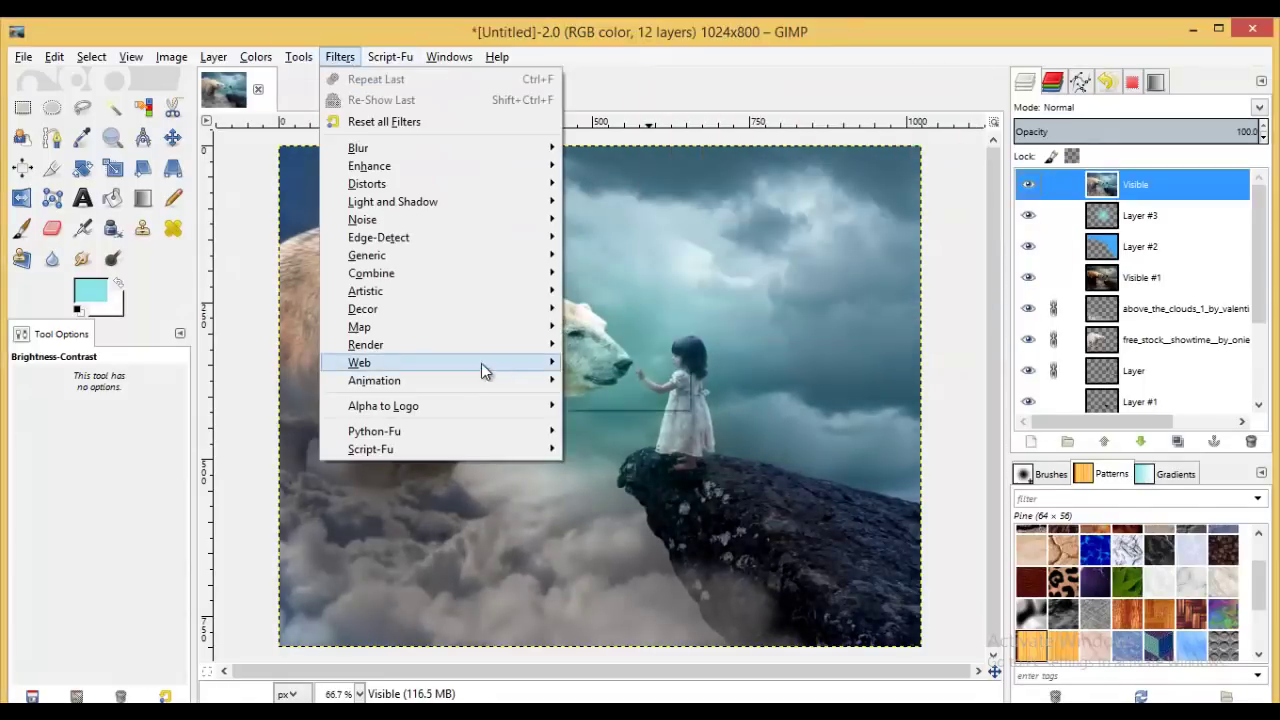
click(611, 309)
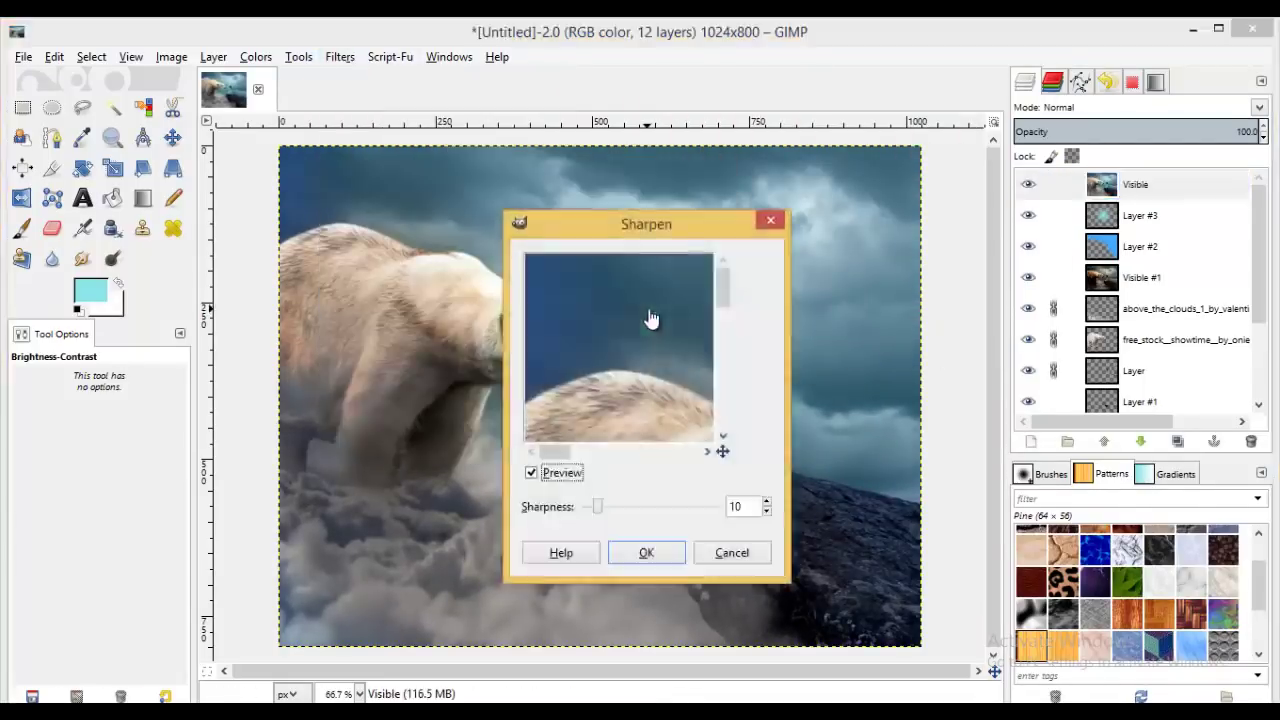
mouse_move(651, 320)
mouse_down()
mouse_move(563, 348)
mouse_move(615, 387)
mouse_up()
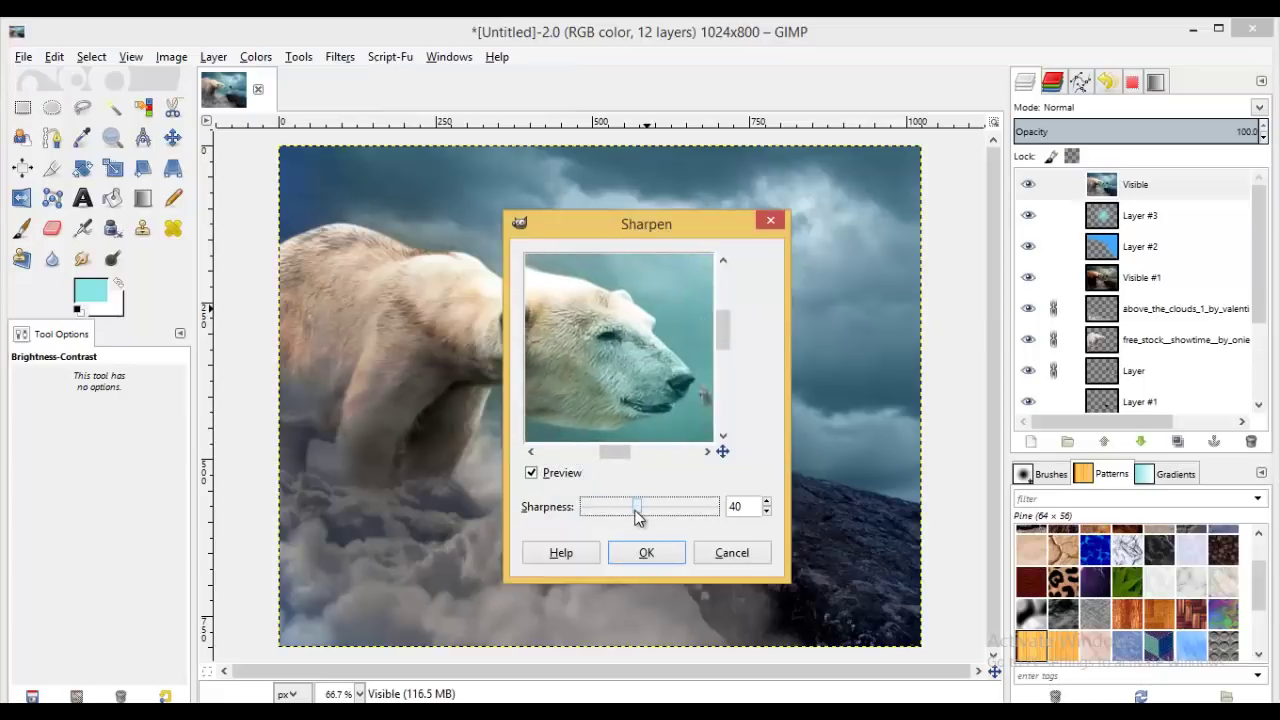
click(645, 554)
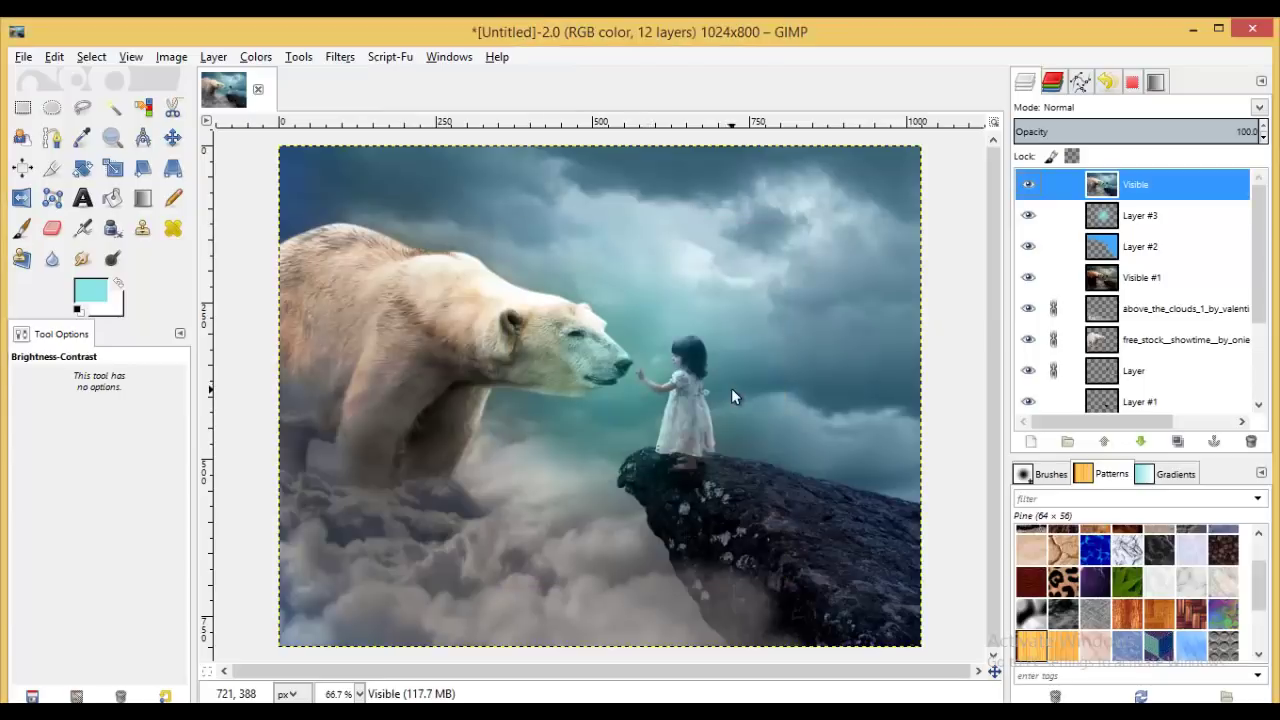